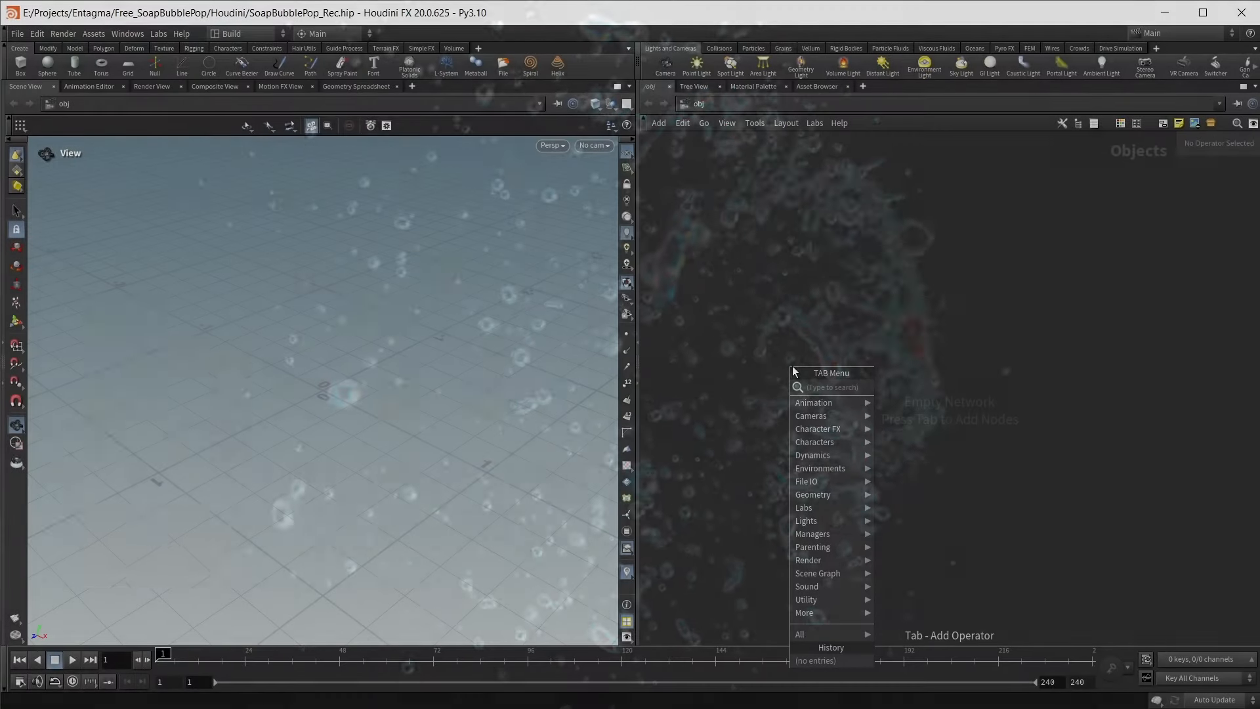
Create a Geometry object in the empty scene network and enter it
type("geo")
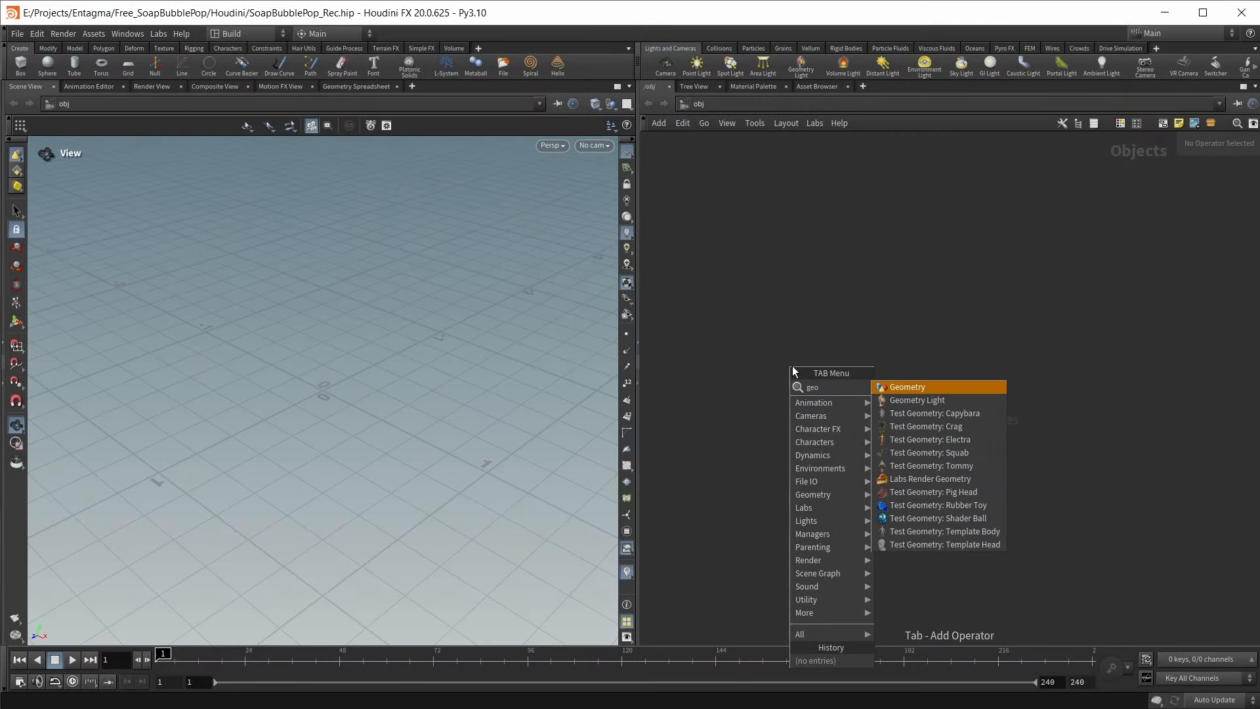
key("Return")
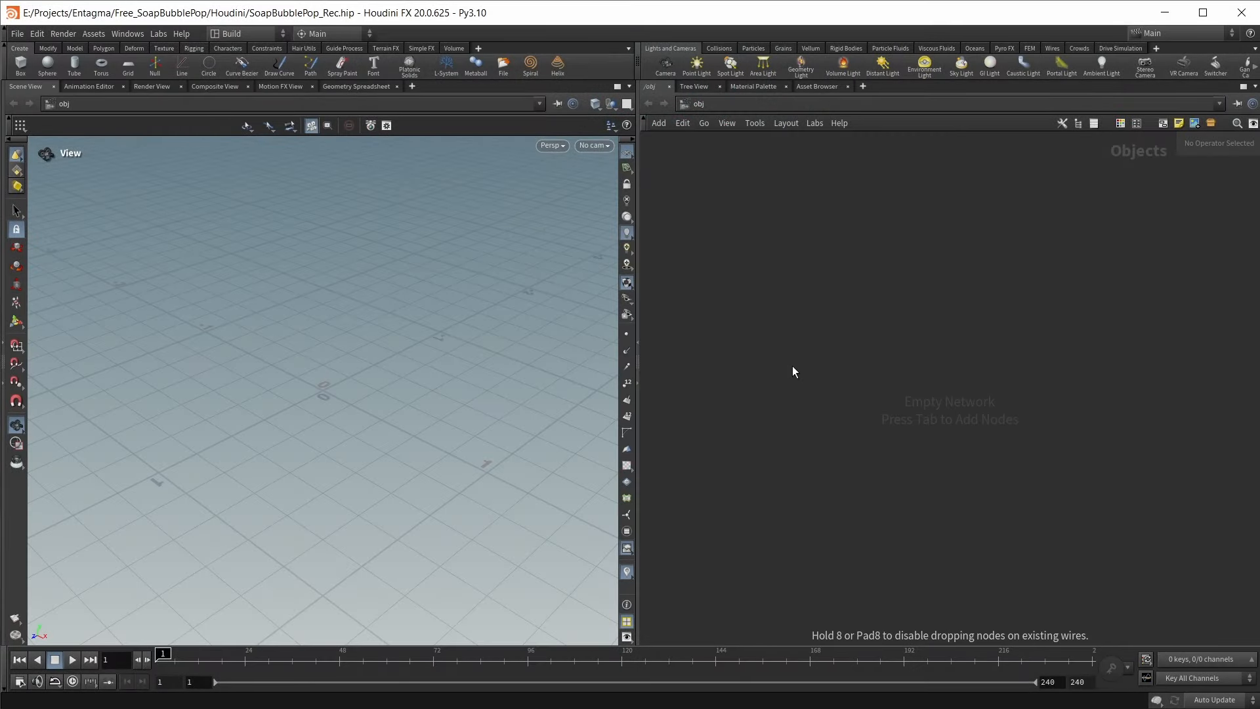
left_click(793, 367)
double_click(792, 367)
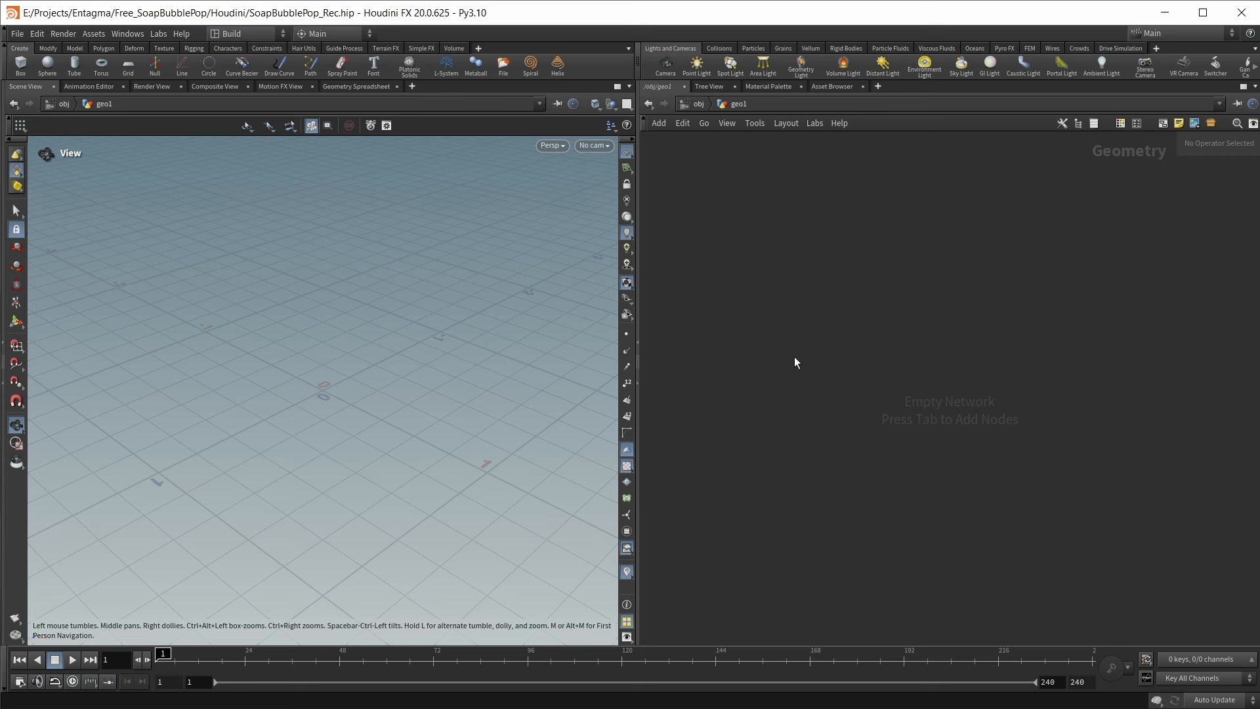
Add a Sphere node to the geometry network
key("Tab")
type("sphere")
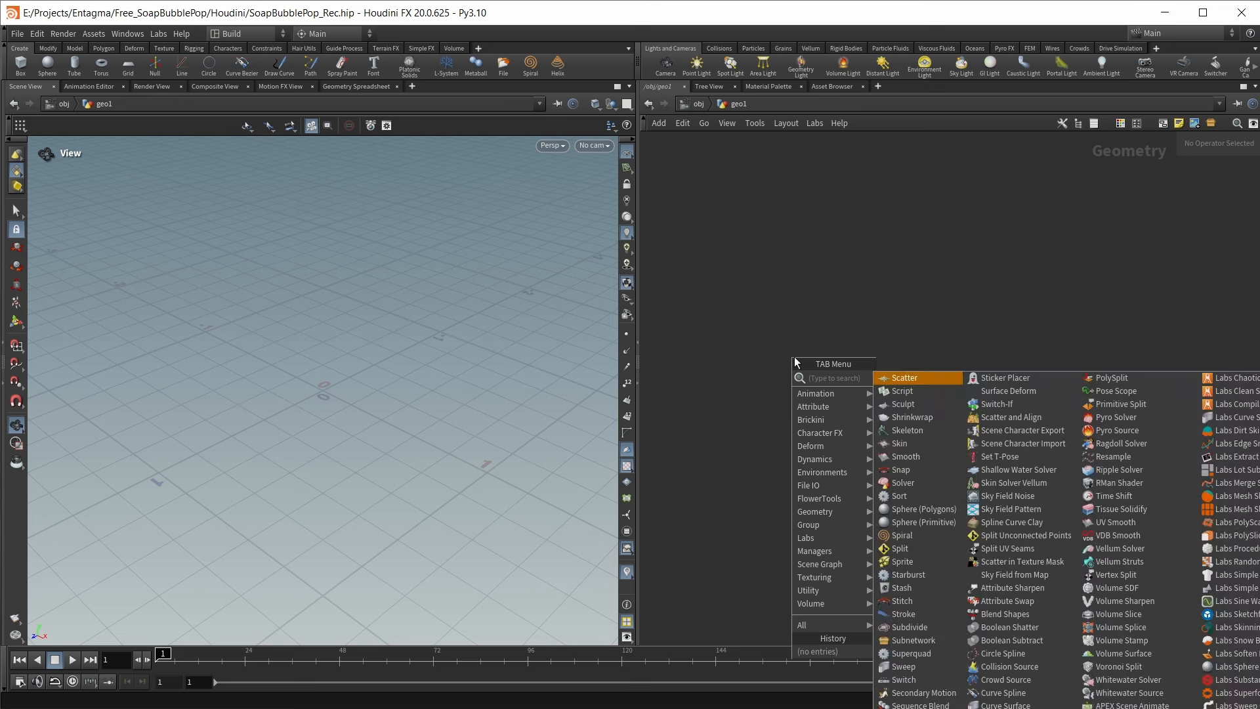
key("Return")
left_click(818, 269)
Set the sphere's primitive type to Polygon and its frequency to 75
left_click(1167, 159)
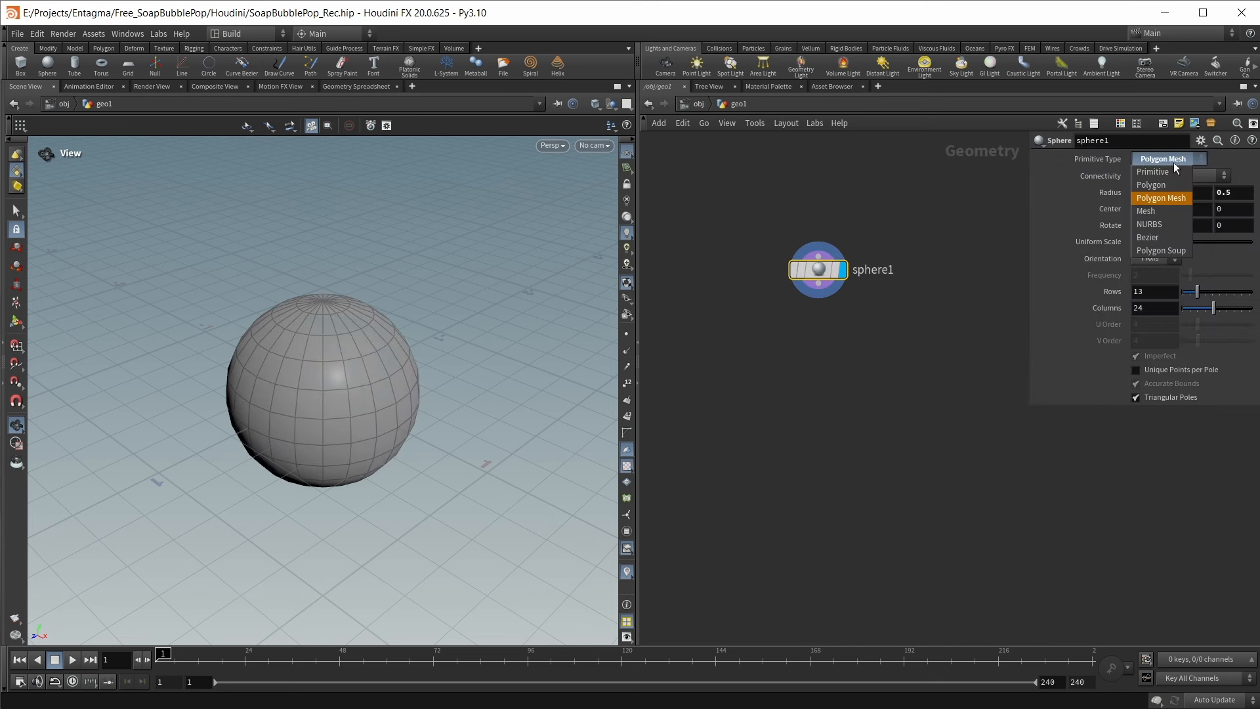
left_click(1163, 186)
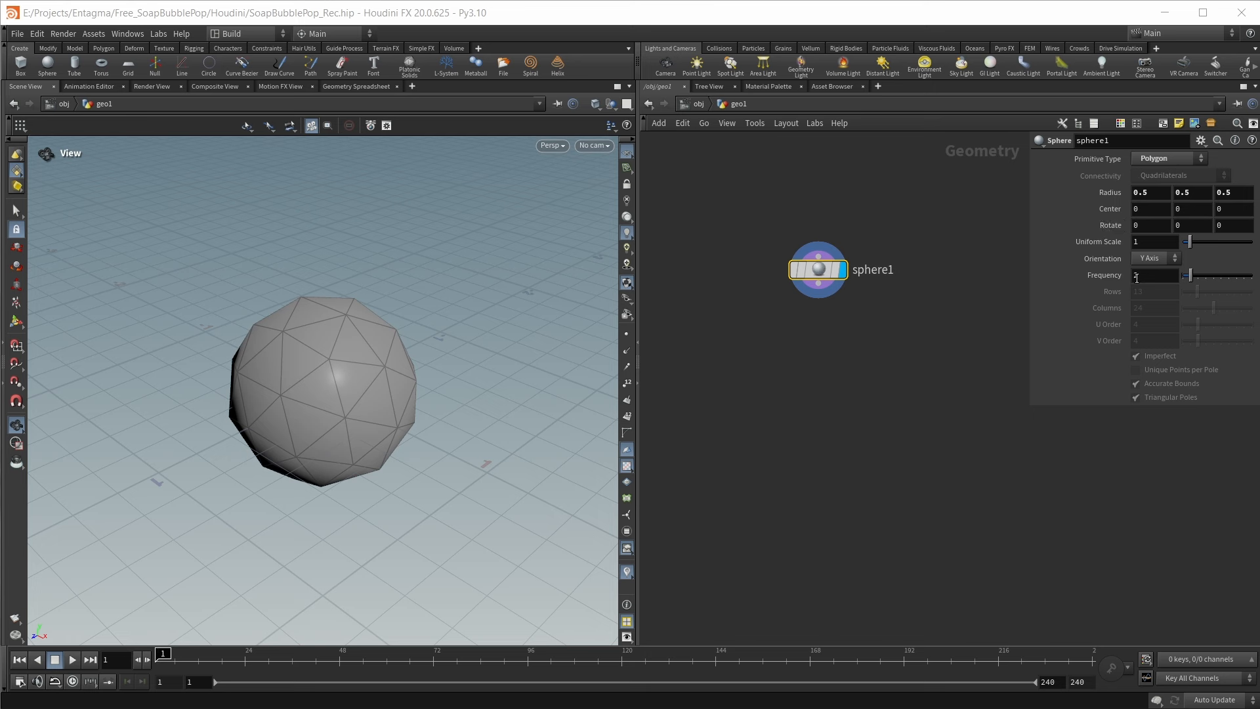
left_click_drag(1157, 279, 1085, 279)
type("75")
key("Return")
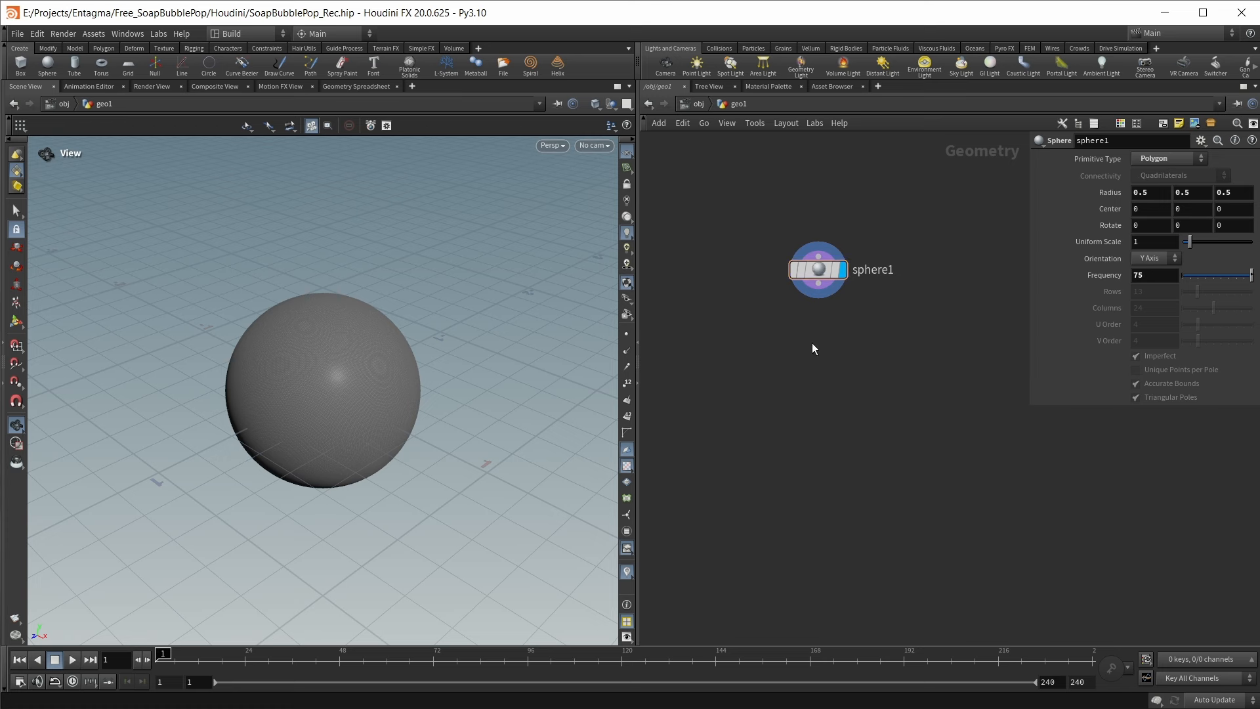
Add a UV Texture node beneath the sphere, fed by it, and make it the displayed node
key("Tab")
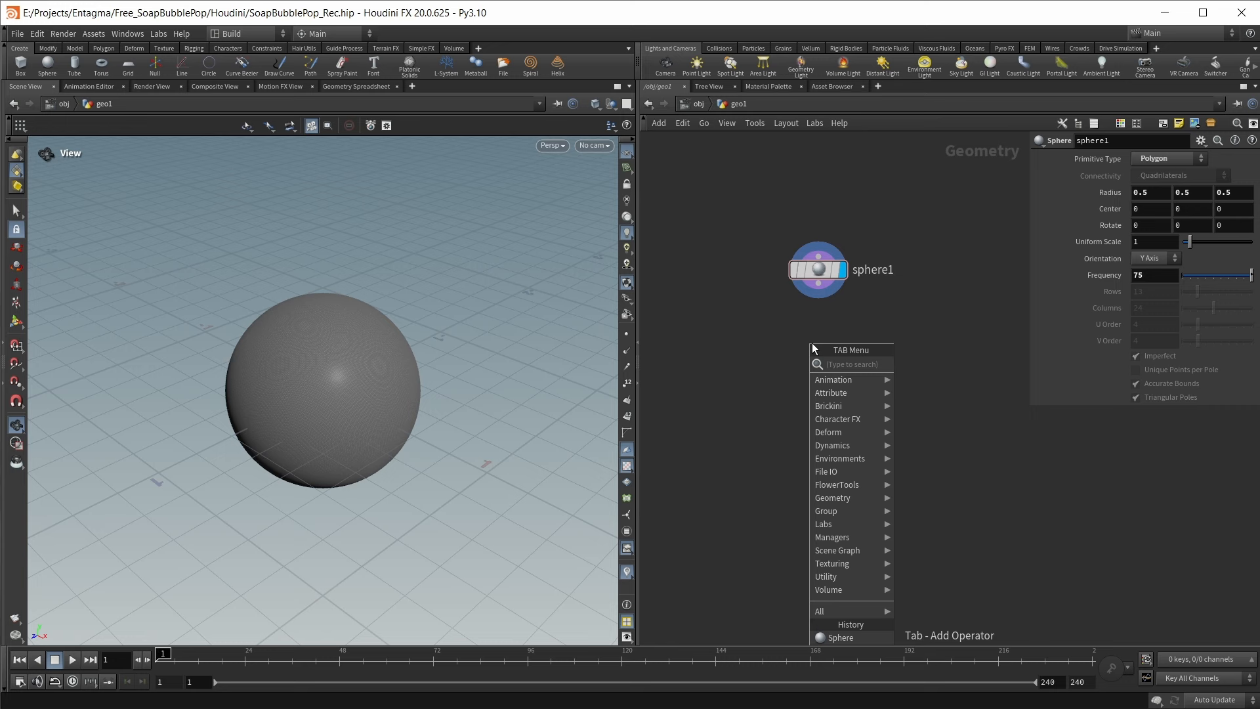
type("uvte")
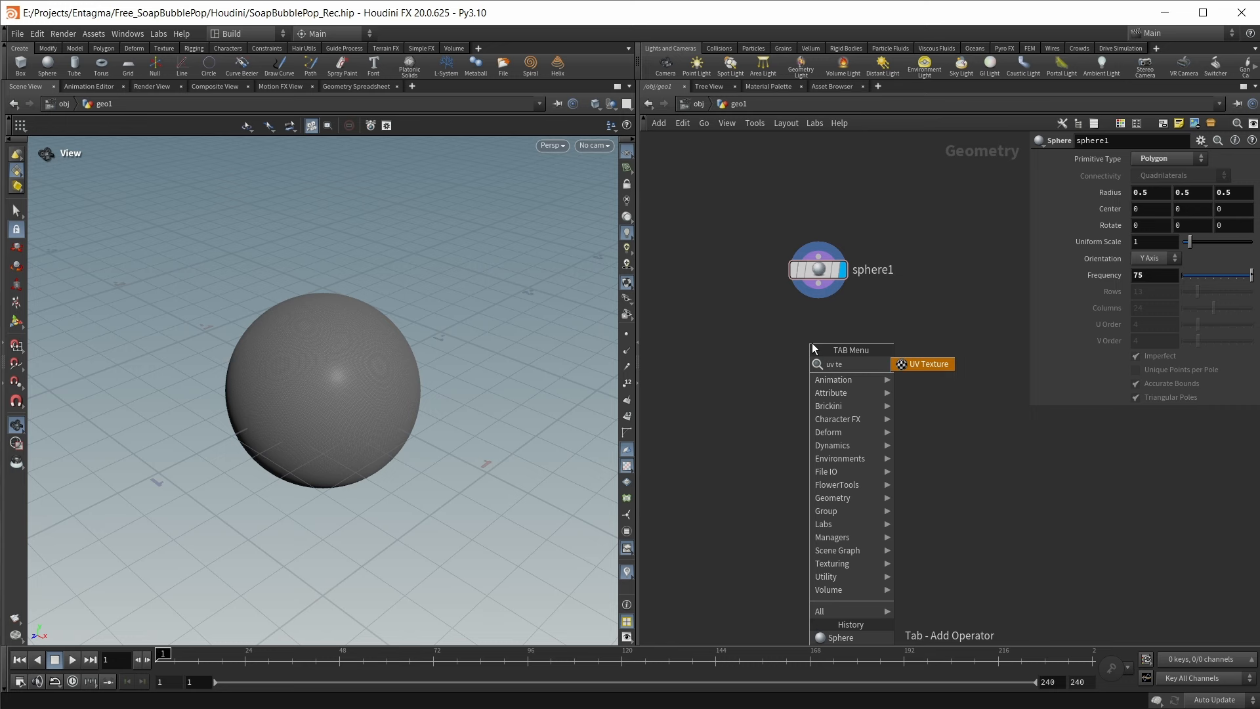
key("Return")
left_click(812, 342)
left_click_drag(812, 343, 817, 333)
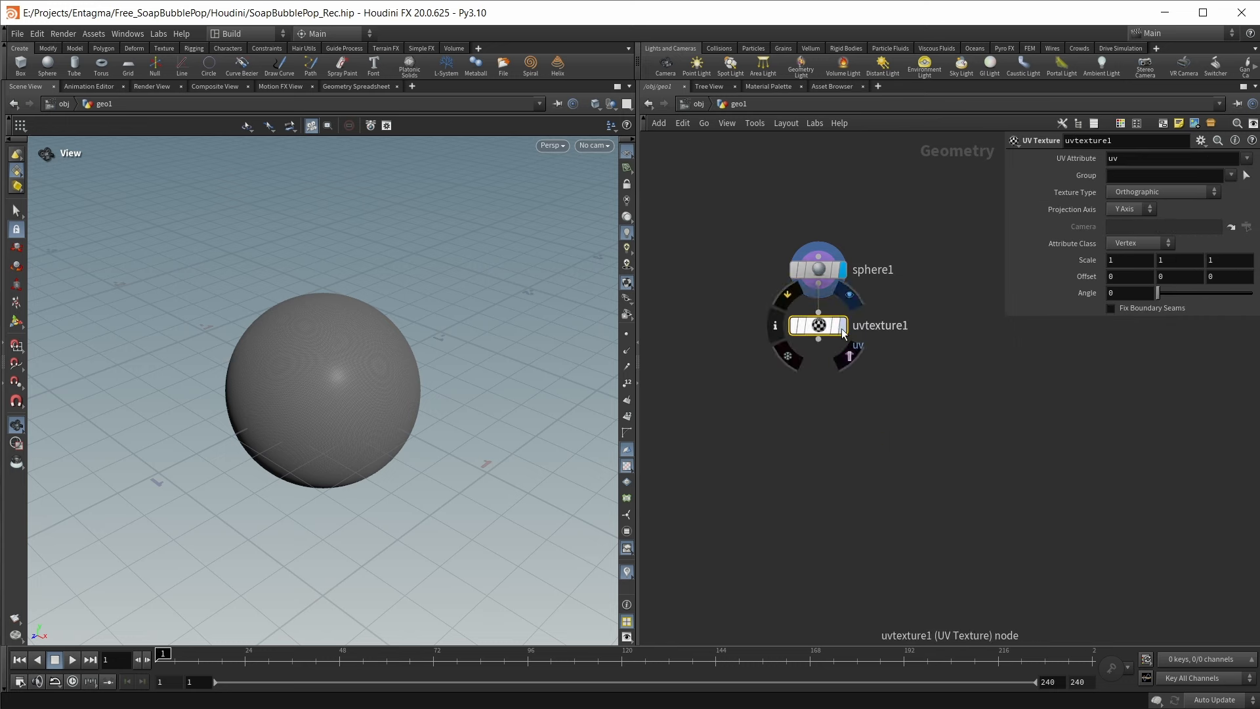
left_click(843, 326)
Set the UV Texture's texture type to Polar and enable Fix Boundary Seams
left_click(1135, 192)
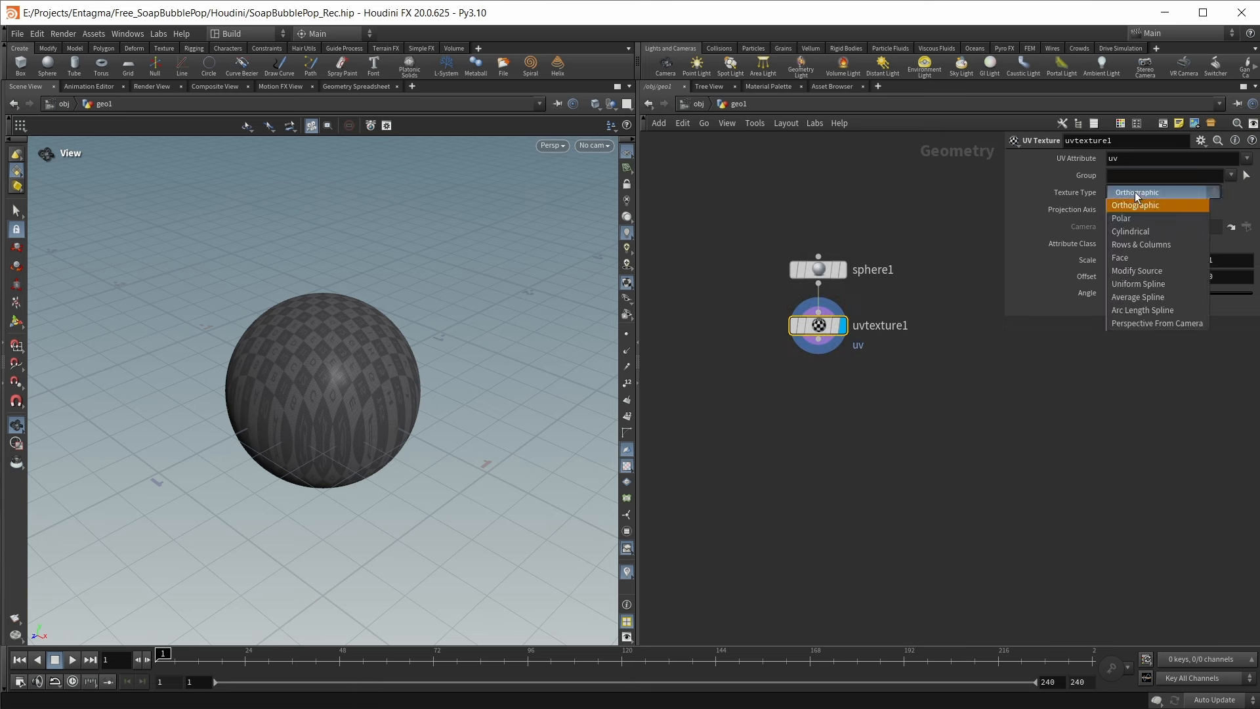
left_click(1135, 215)
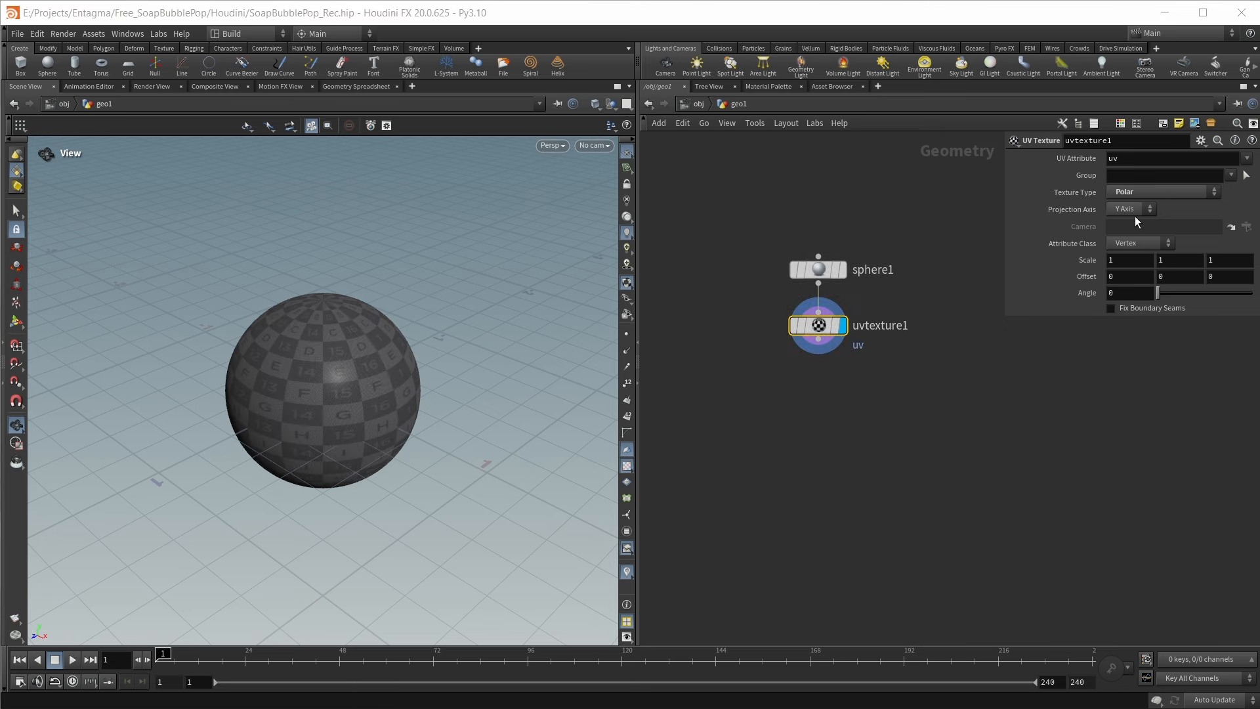
left_click(1118, 309)
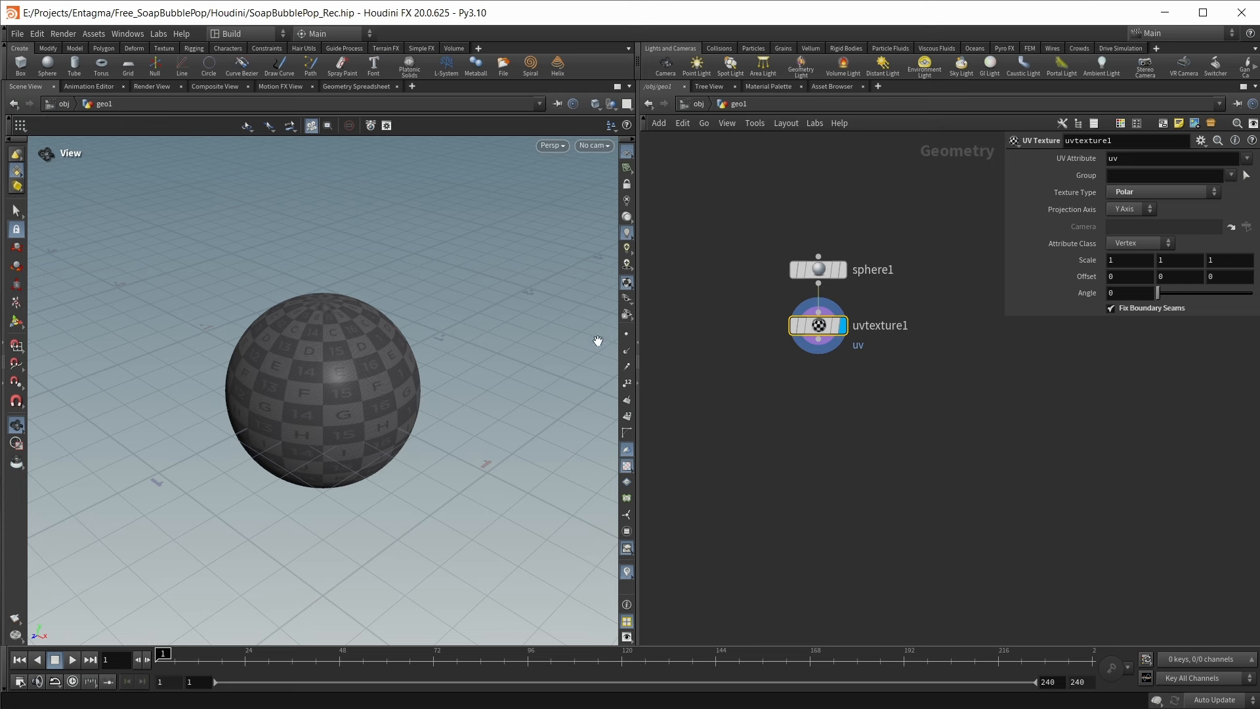
Add a Point Wrangle after the UV Texture node and rename it film_thickness
key("Tab")
type("point")
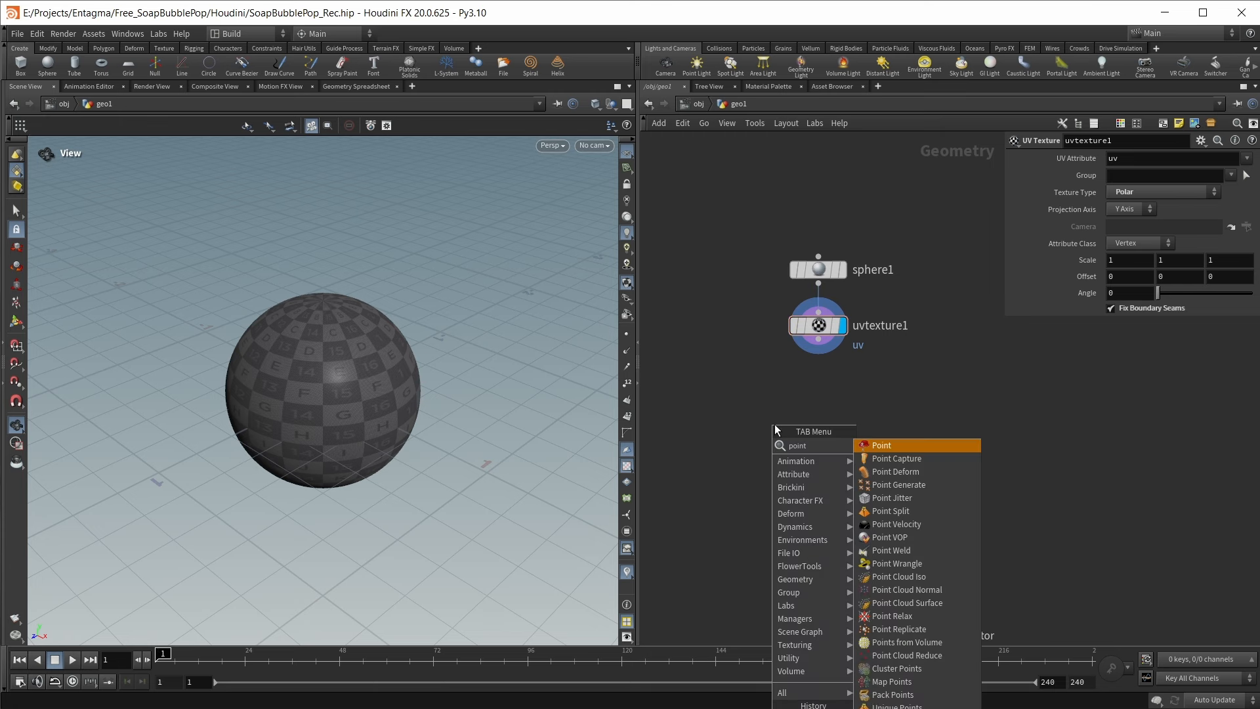
type(" wr")
key("Return")
double_click(870, 390)
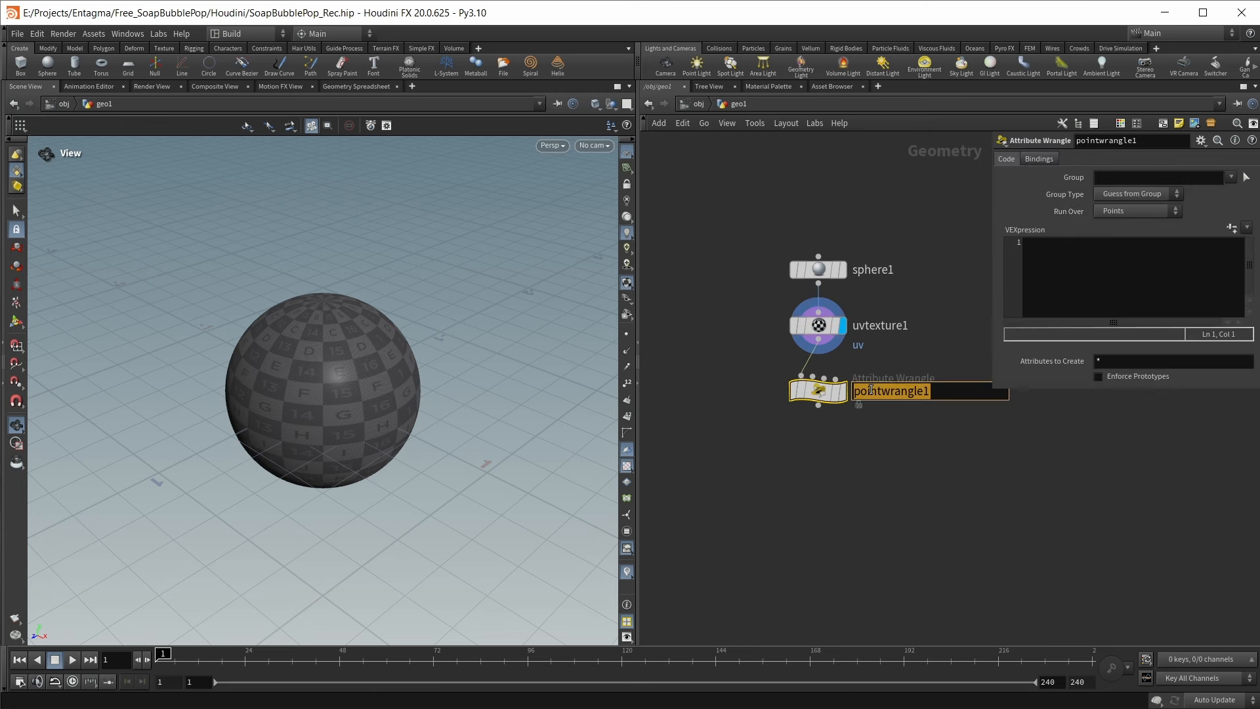
type("film_")
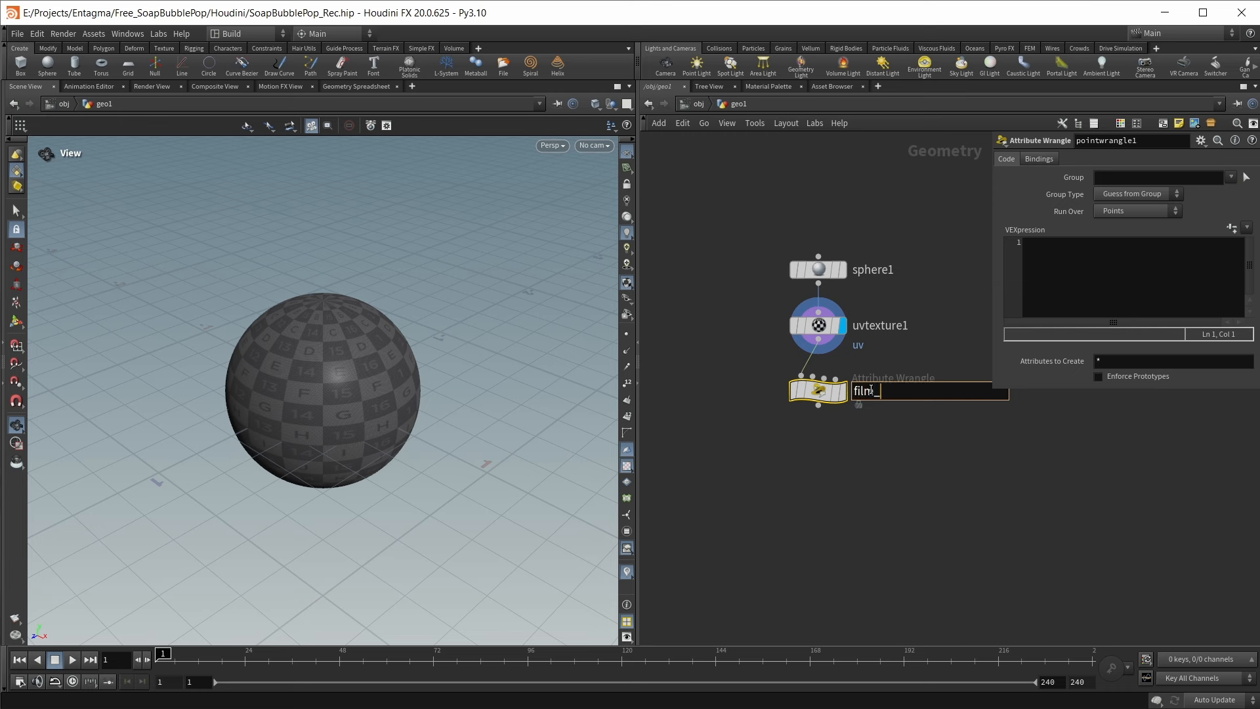
type("thickness")
key("Return")
left_click(1053, 308)
type("f")
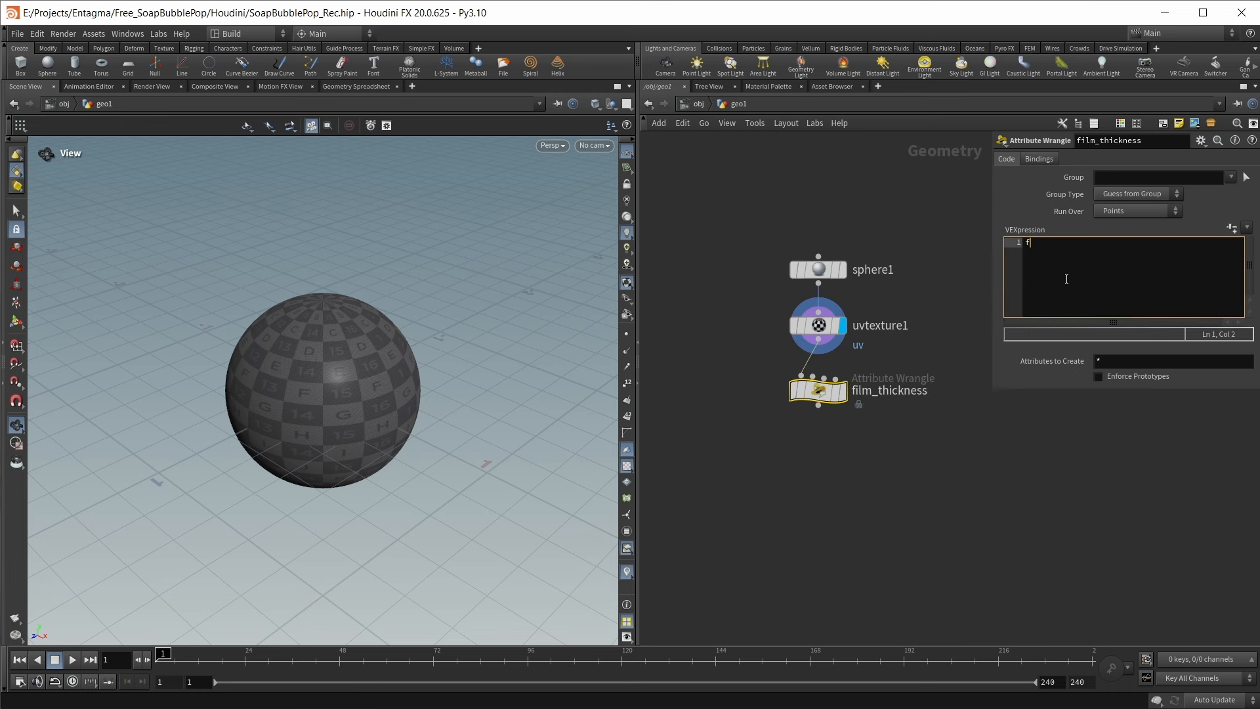
type("@film_thickness = v")
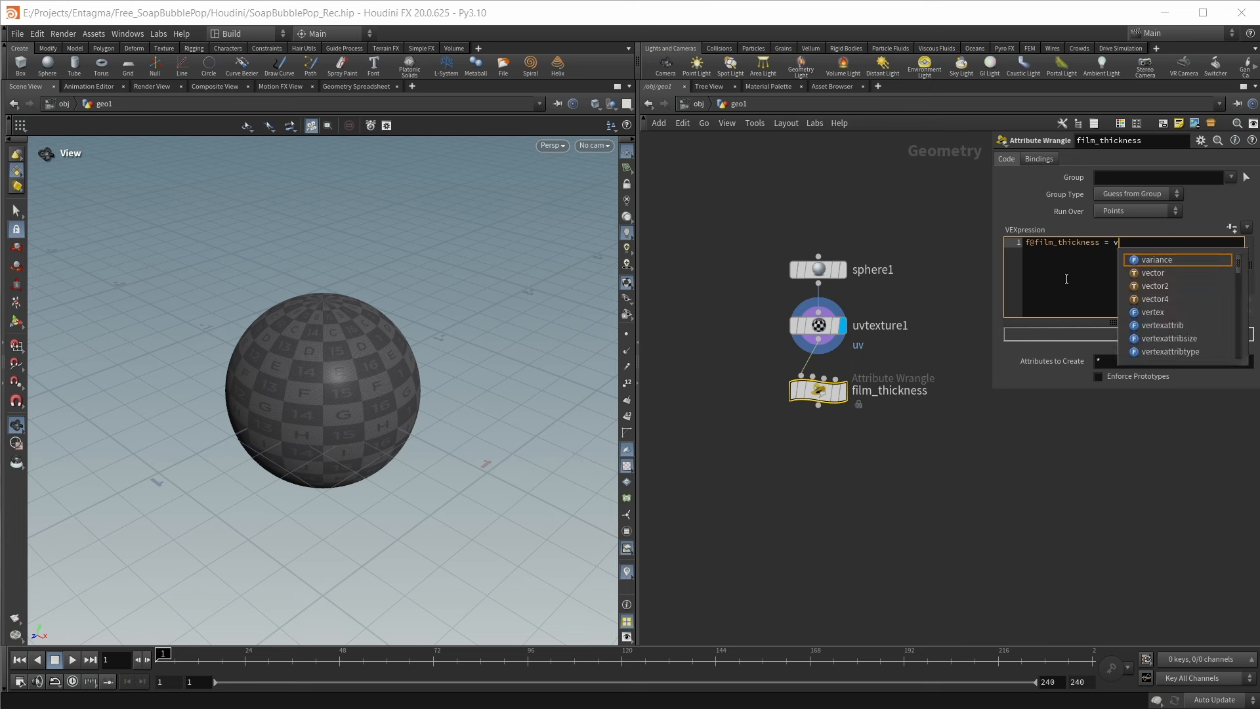
type("@P.y")
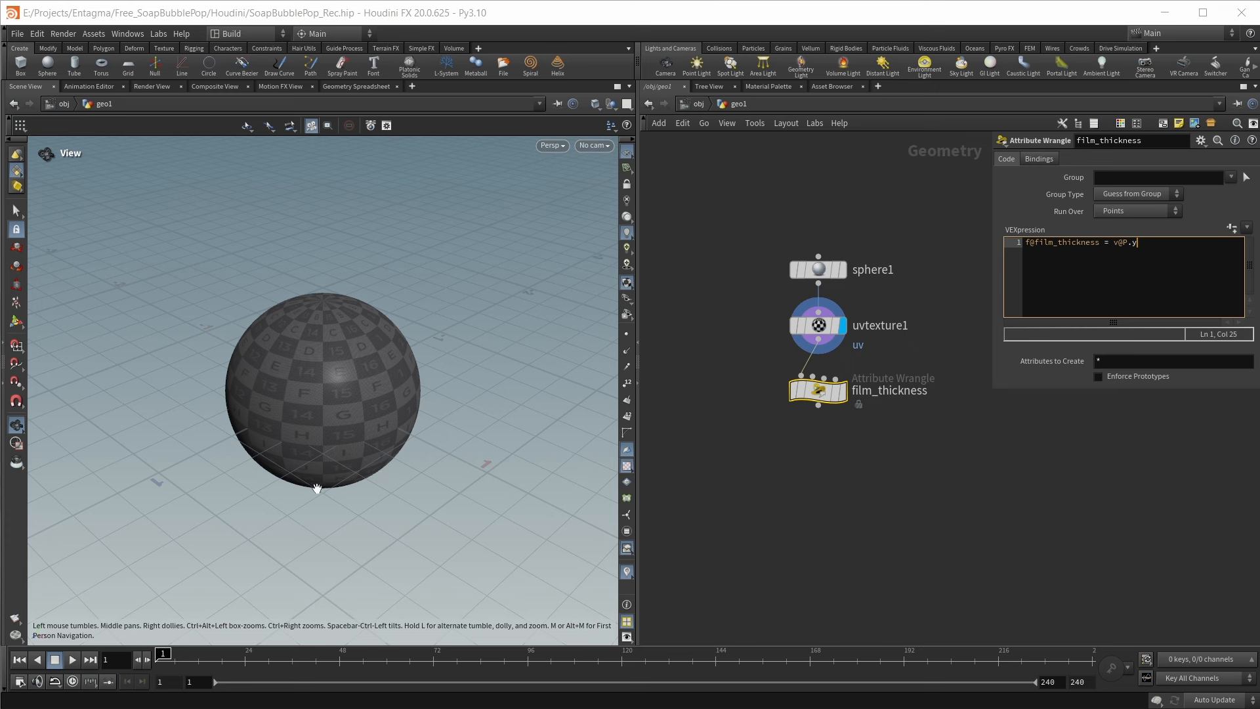
key("Left")
key("BackSpace")
type("fit(-.5, .5, 10")
type(");")
Visualize the film_thickness point attribute on the sphere from the wrangle's node info and examine its gradient
left_click(775, 391)
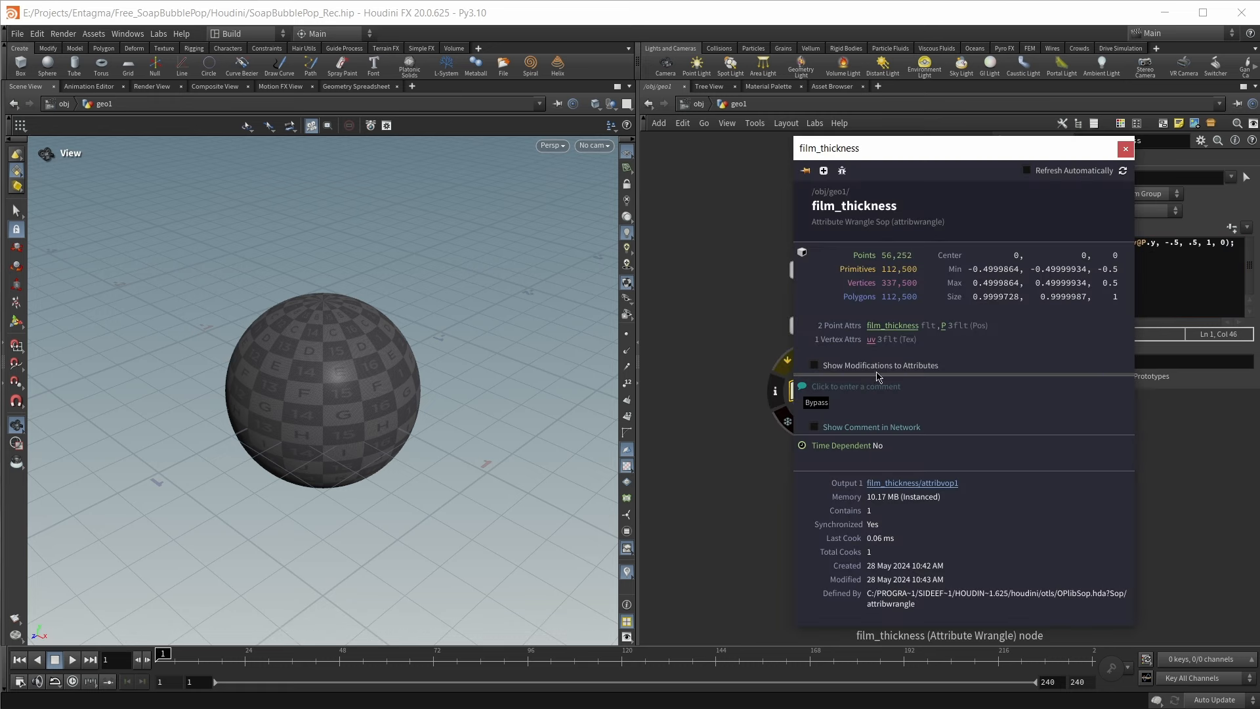
left_click(892, 328)
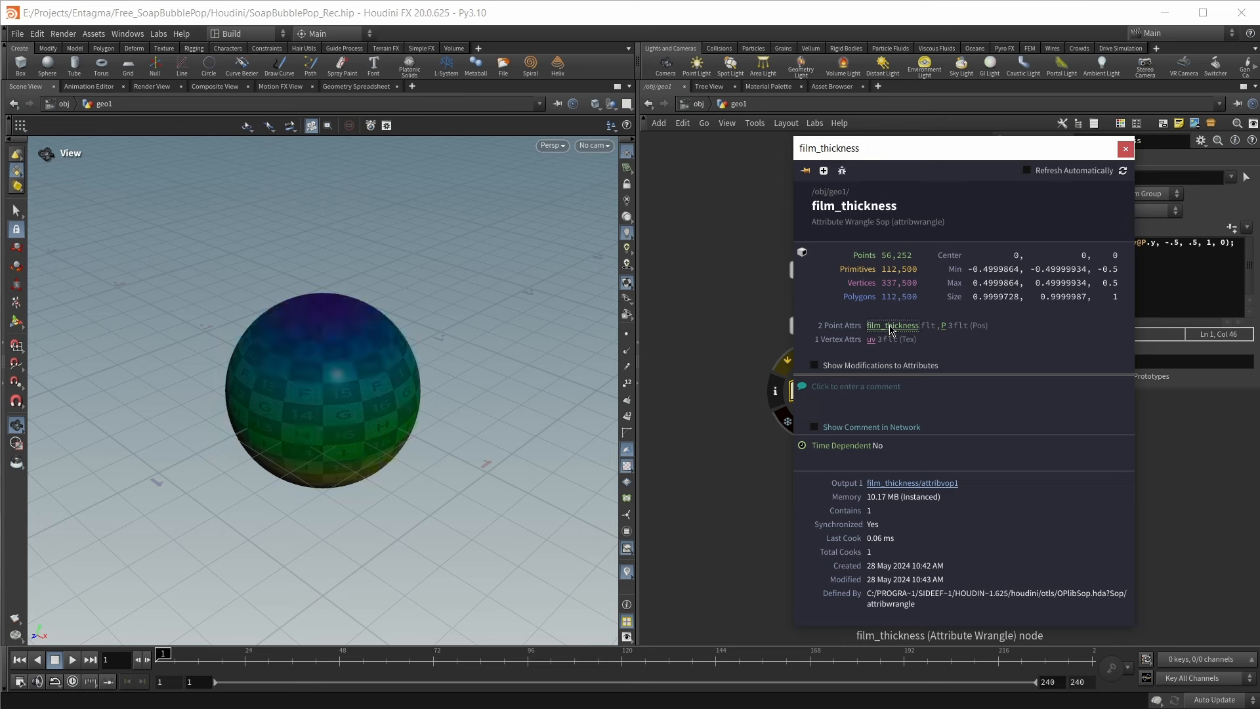
left_click(1125, 150)
mouse_move(328, 315)
left_mouse_down()
mouse_move(368, 388)
mouse_move(343, 380)
mouse_move(343, 332)
left_mouse_up()
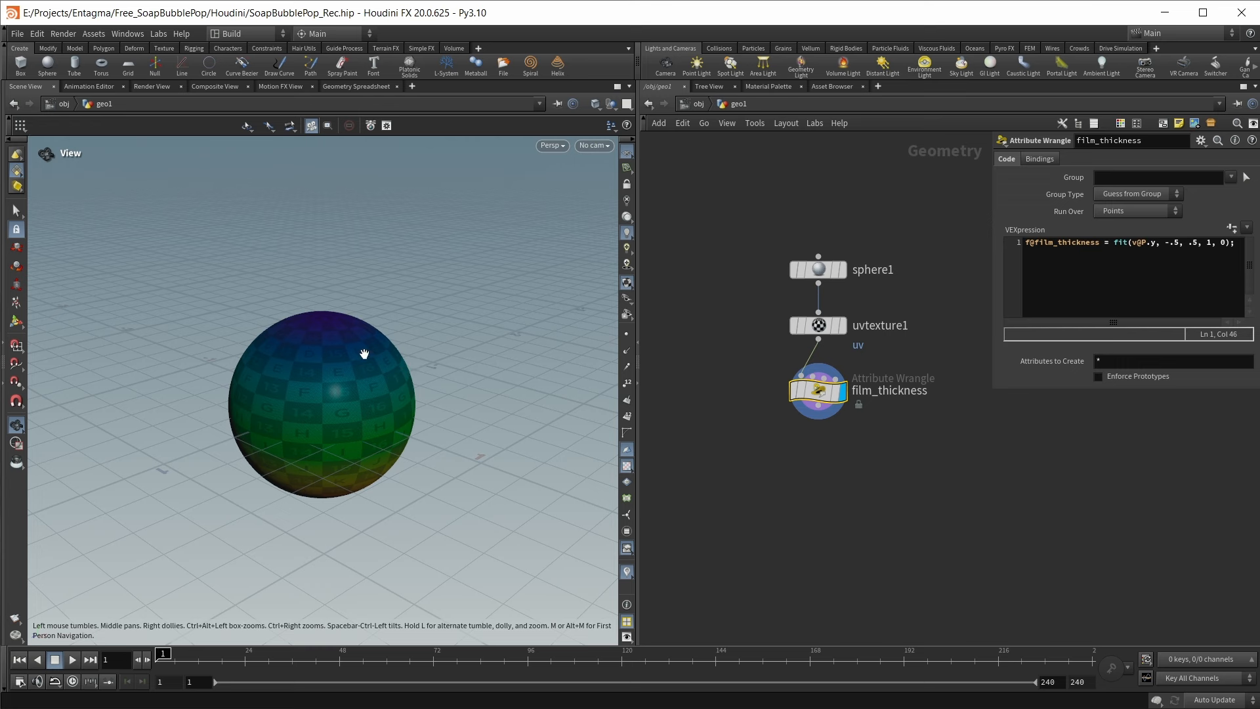
Add a Normal node, wire the film_thickness wrangle into it, and make it the displayed node
key("Tab")
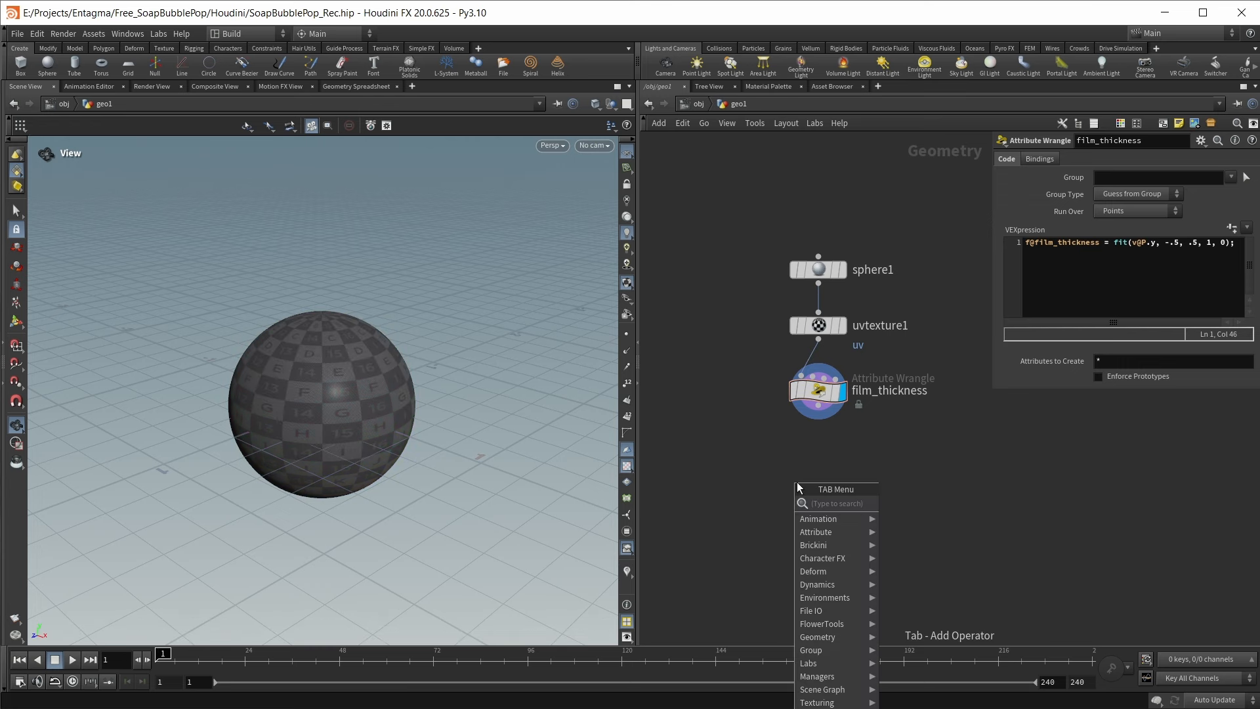
type("normal")
key("Return")
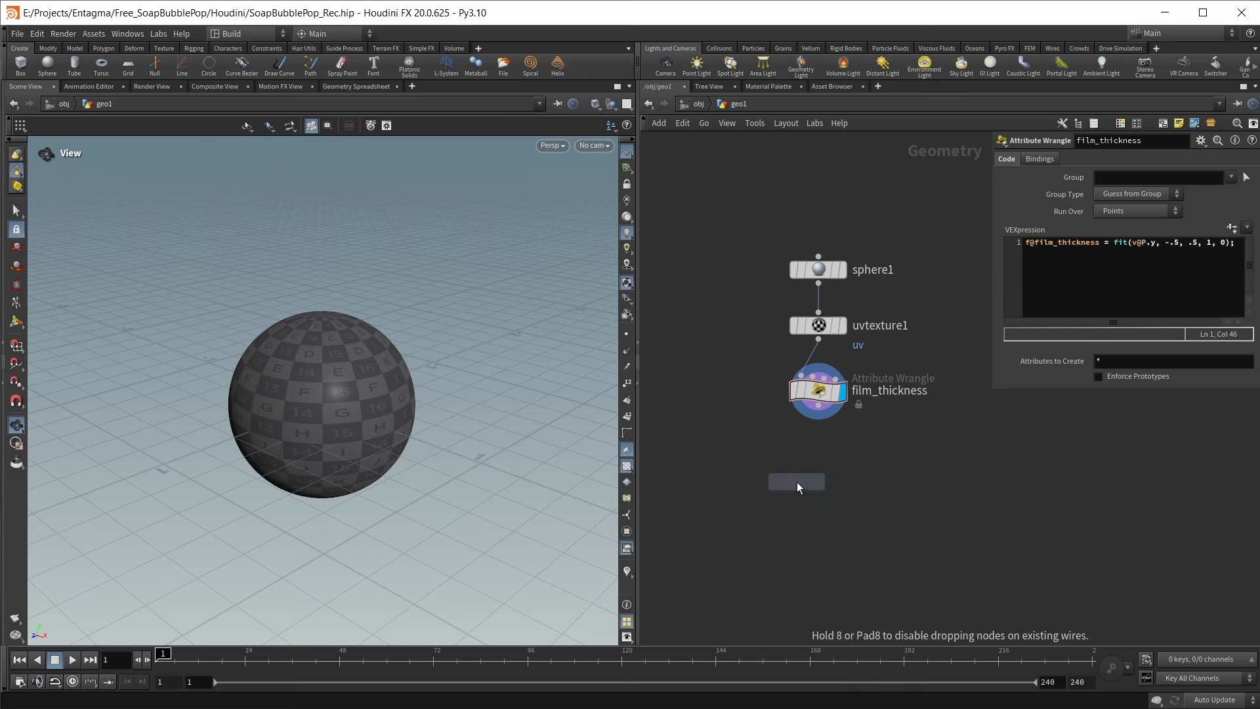
left_click(797, 482)
left_click_drag(818, 406, 796, 468)
left_click_drag(810, 479, 832, 450)
left_click(843, 451)
Set the Normal node to add normals to Points and lay out the network nodes evenly
left_click(1097, 241)
left_click(1097, 242)
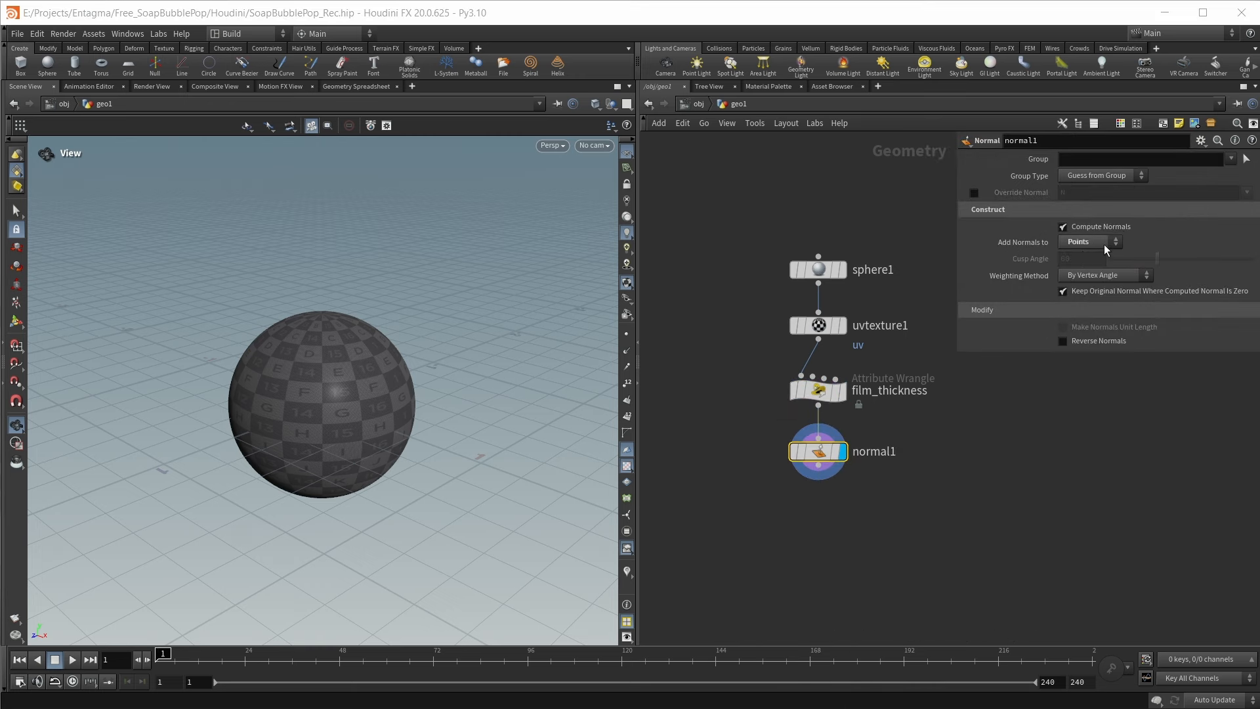
key("l")
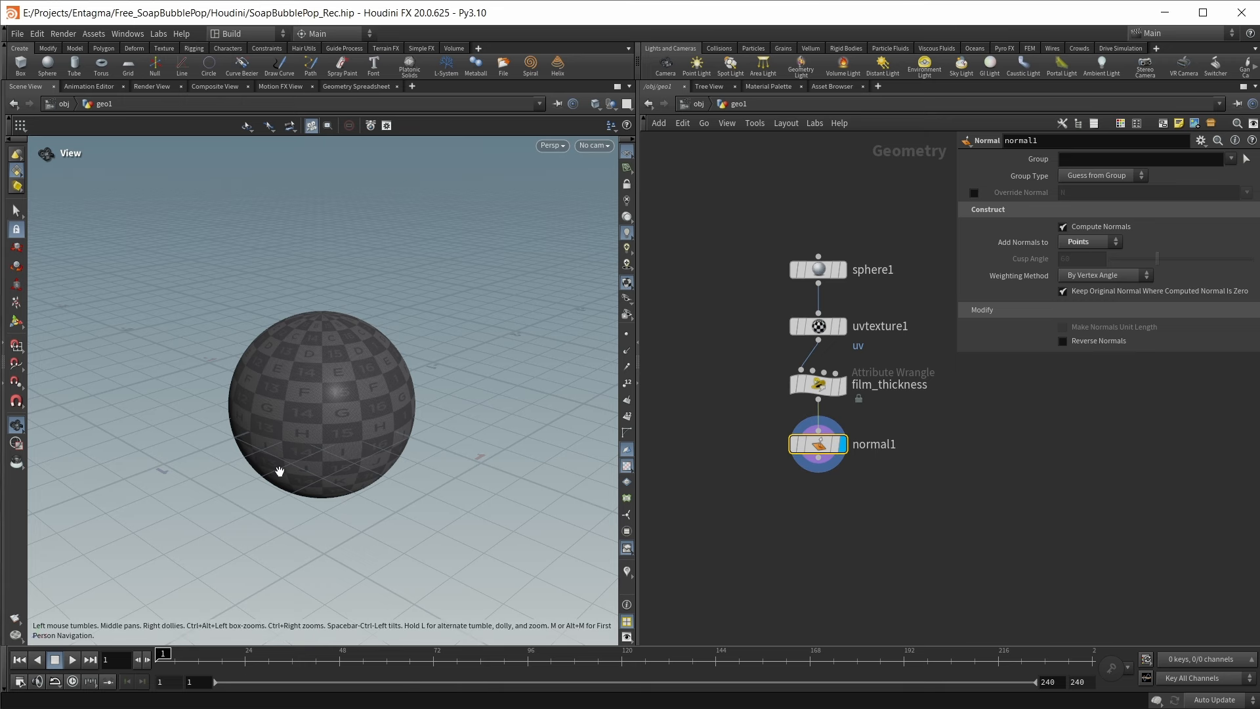
left_click_drag(236, 430, 269, 441)
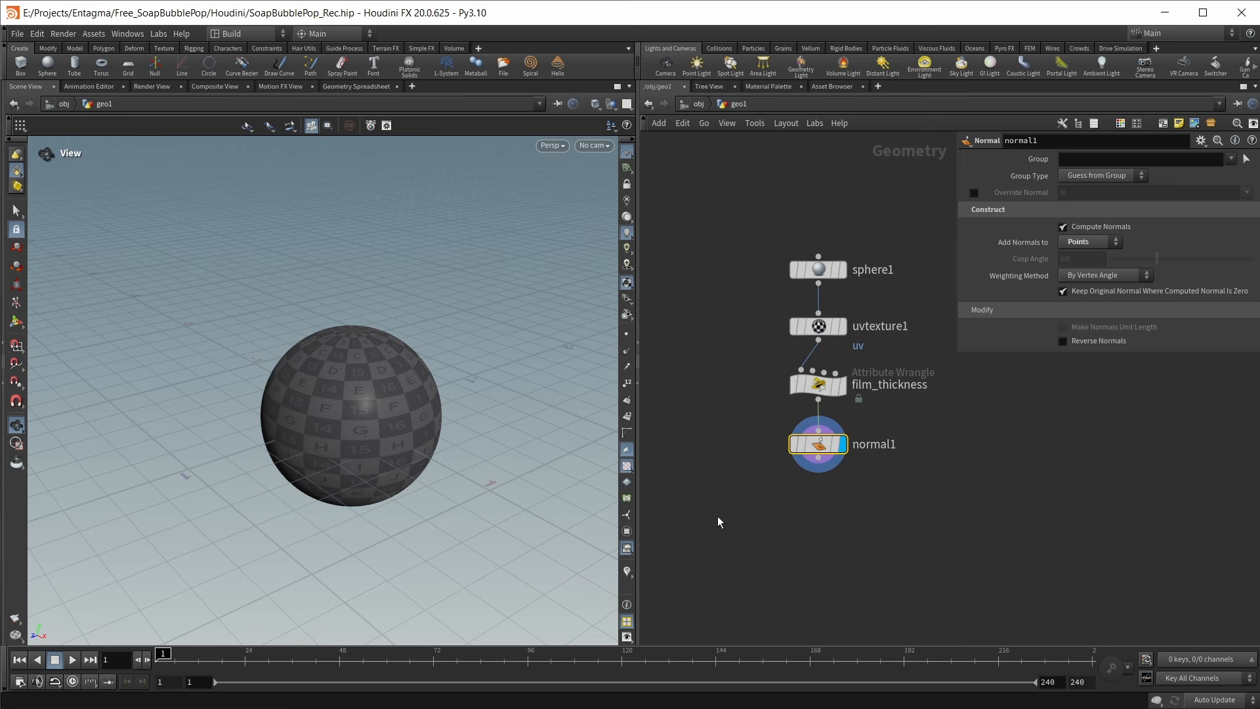
Place a Pyro Source Spread node well below the Normal node, leaving room for a node between them
middle_click_drag(800, 548, 796, 427)
middle_click_drag(794, 479, 790, 491)
key("ctrl+v")
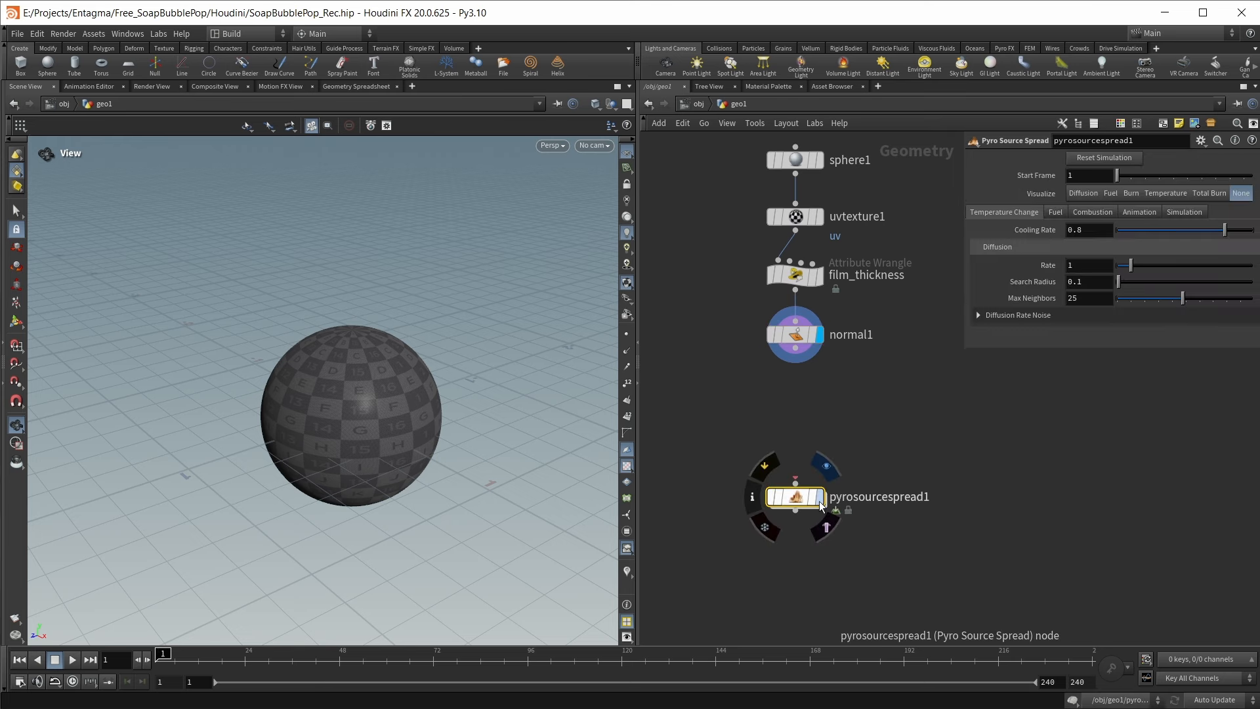
left_click_drag(796, 498, 789, 534)
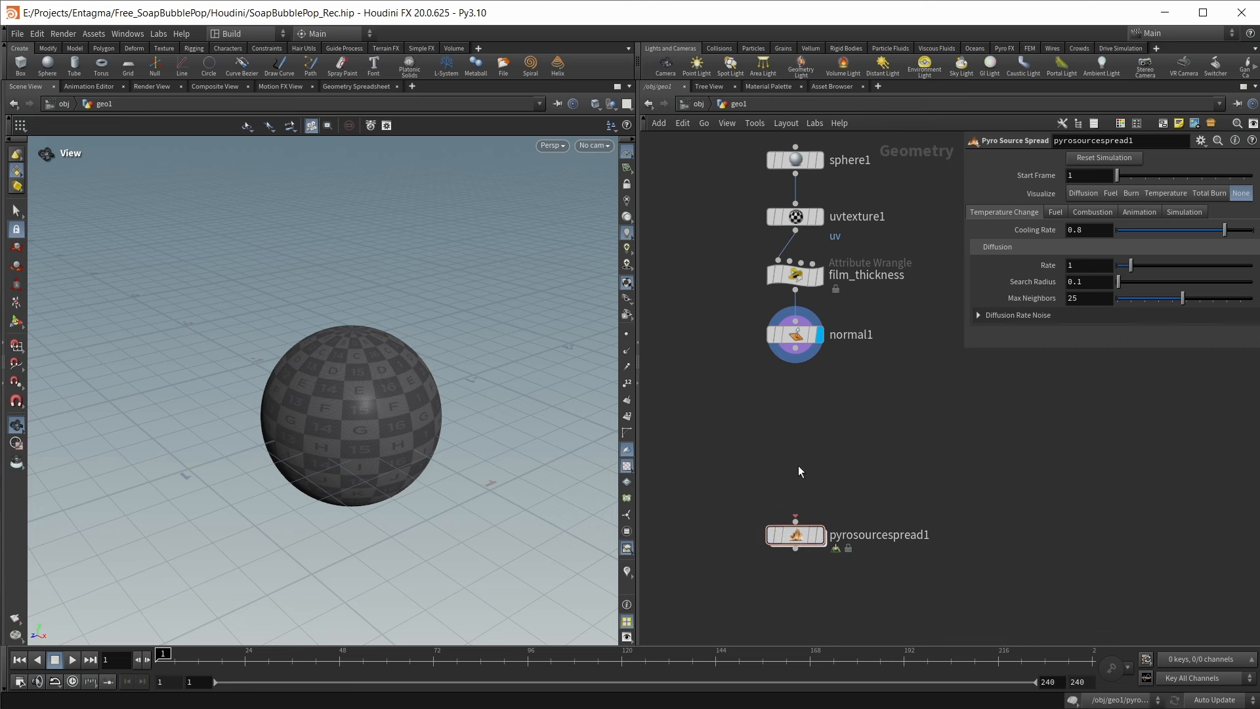
Add a Group node between the Normal and Pyro Source Spread nodes, wire the Normal into it, and display it
key("Tab")
type("group")
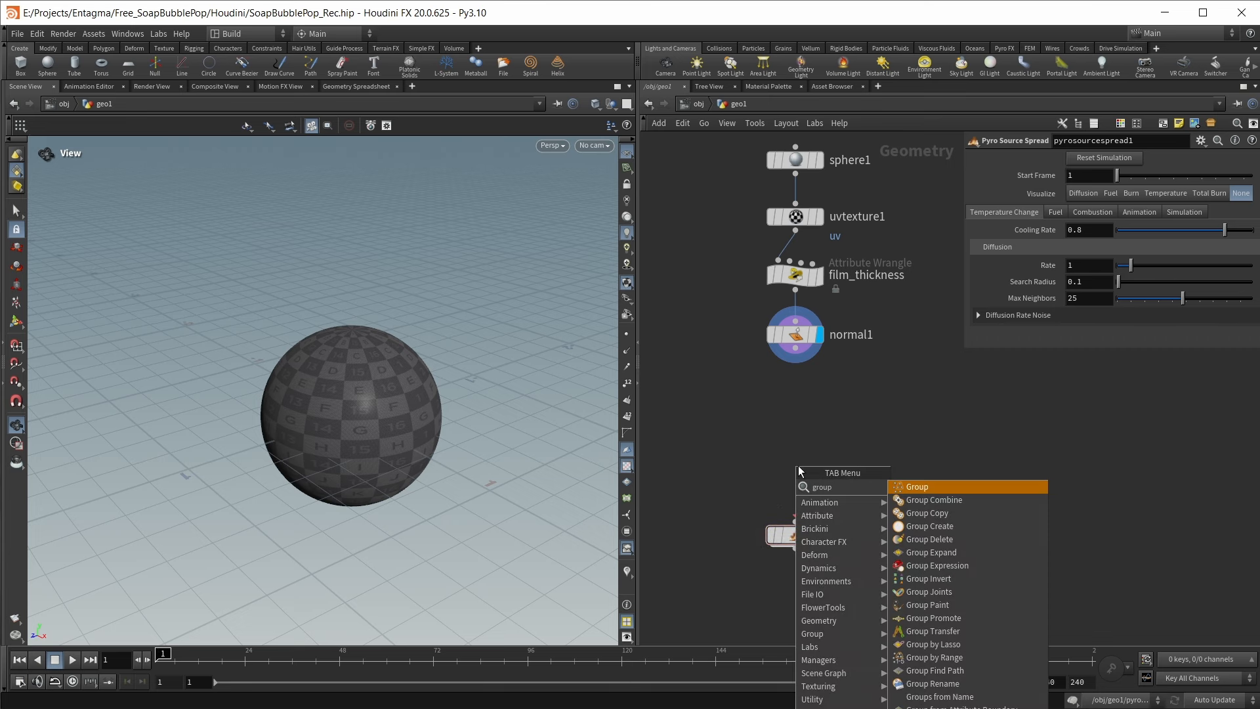
key("Return")
left_click_drag(795, 348, 783, 451)
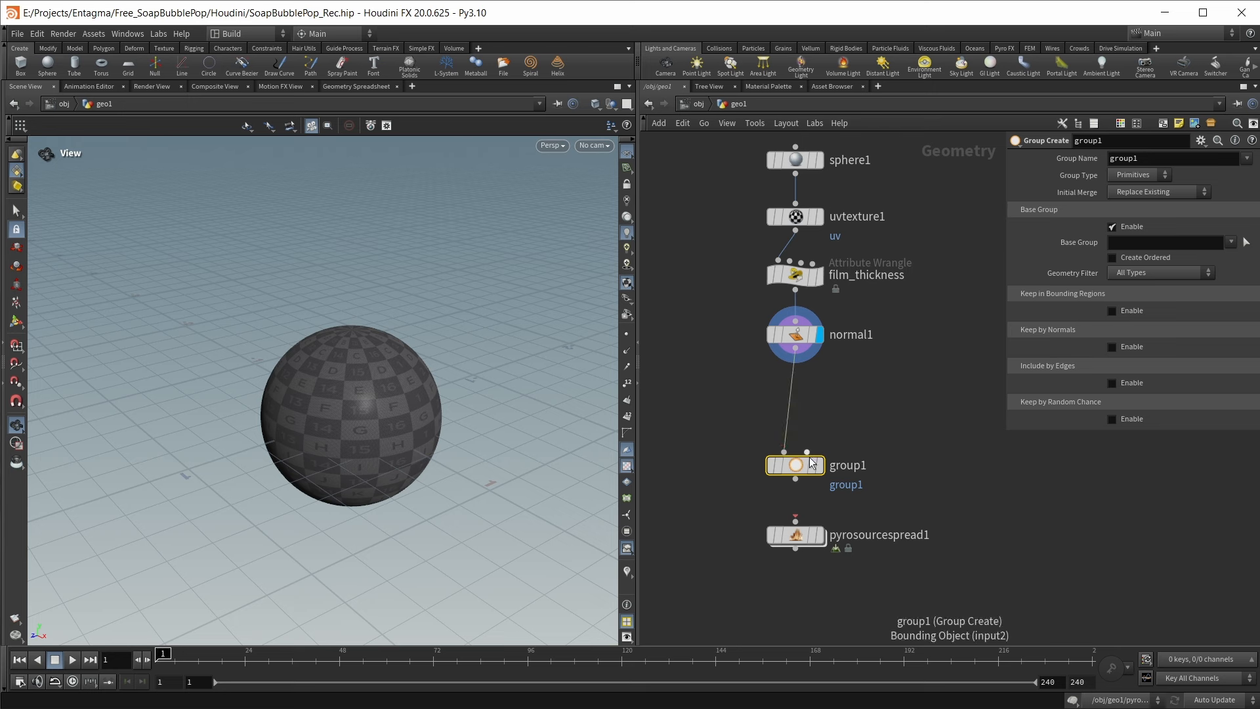
key("r")
left_click(799, 466)
Name the group burst_start, set its type to Points, and disable the base group
left_click_drag(1172, 159, 1000, 173)
type("burst_start")
key("Return")
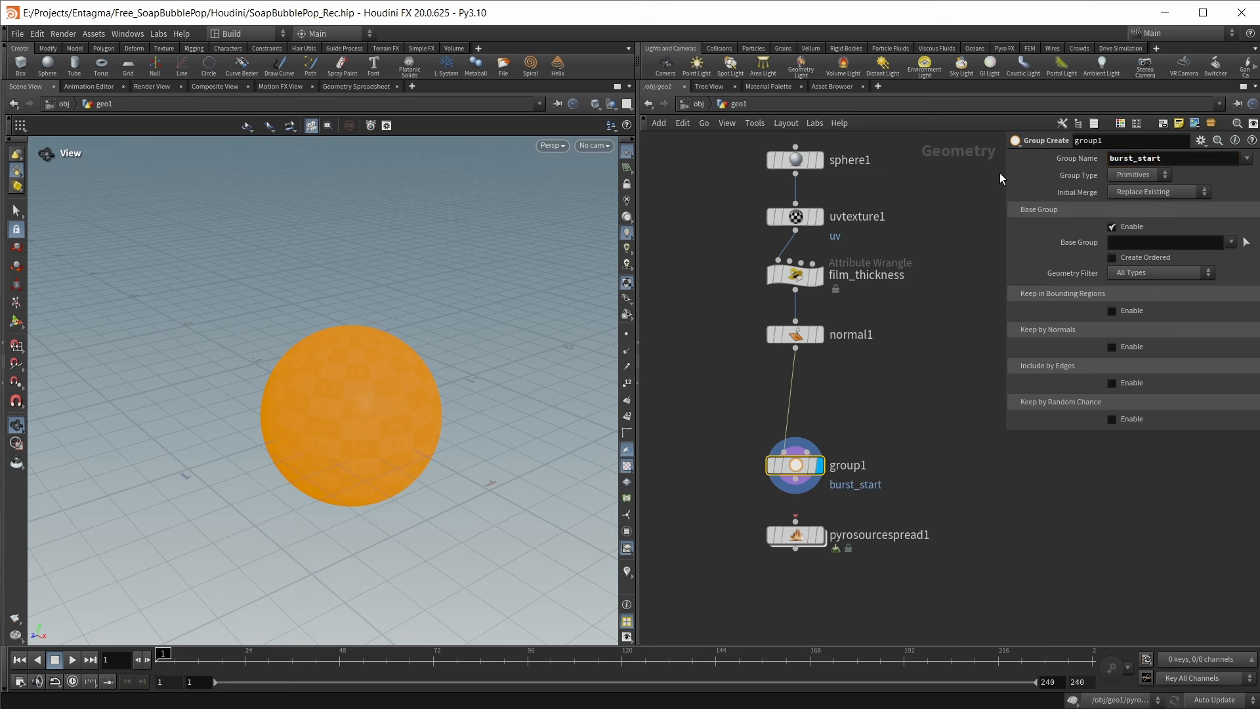
left_click(1154, 175)
left_click(1139, 197)
left_click(1114, 227)
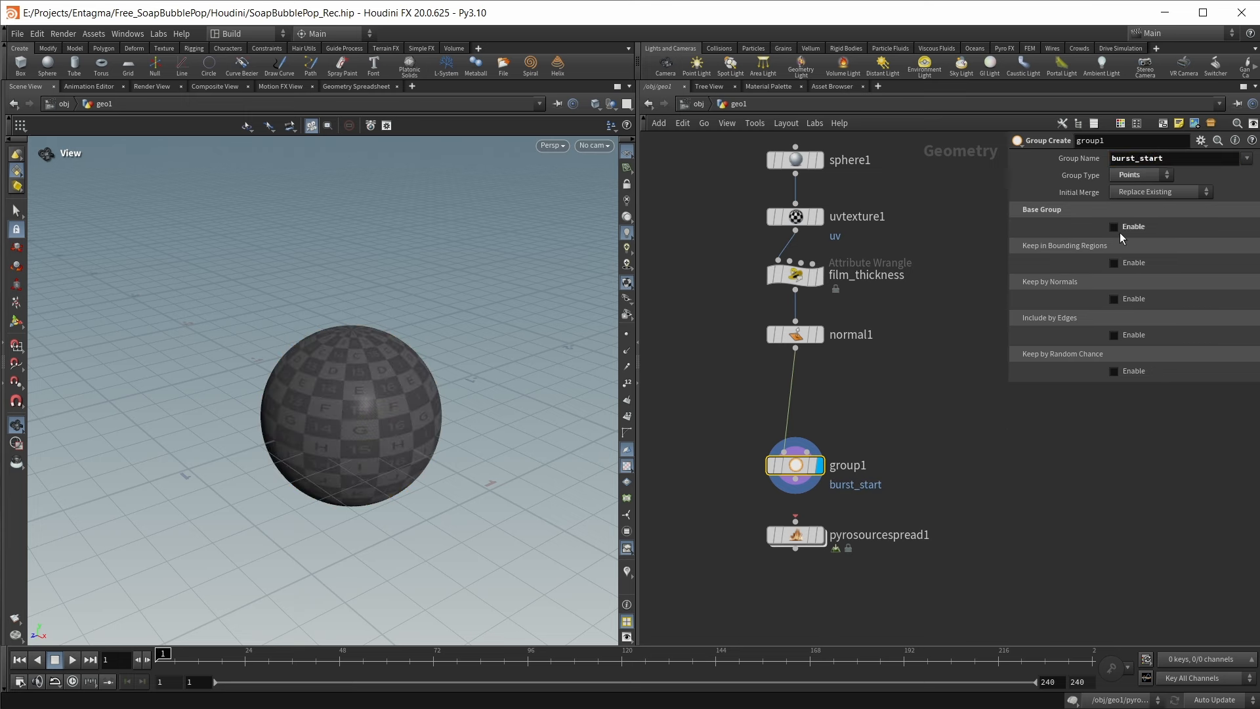
Enable Keep in Bounding Regions for the burst_start group with a Bounding Sphere
left_click(1126, 265)
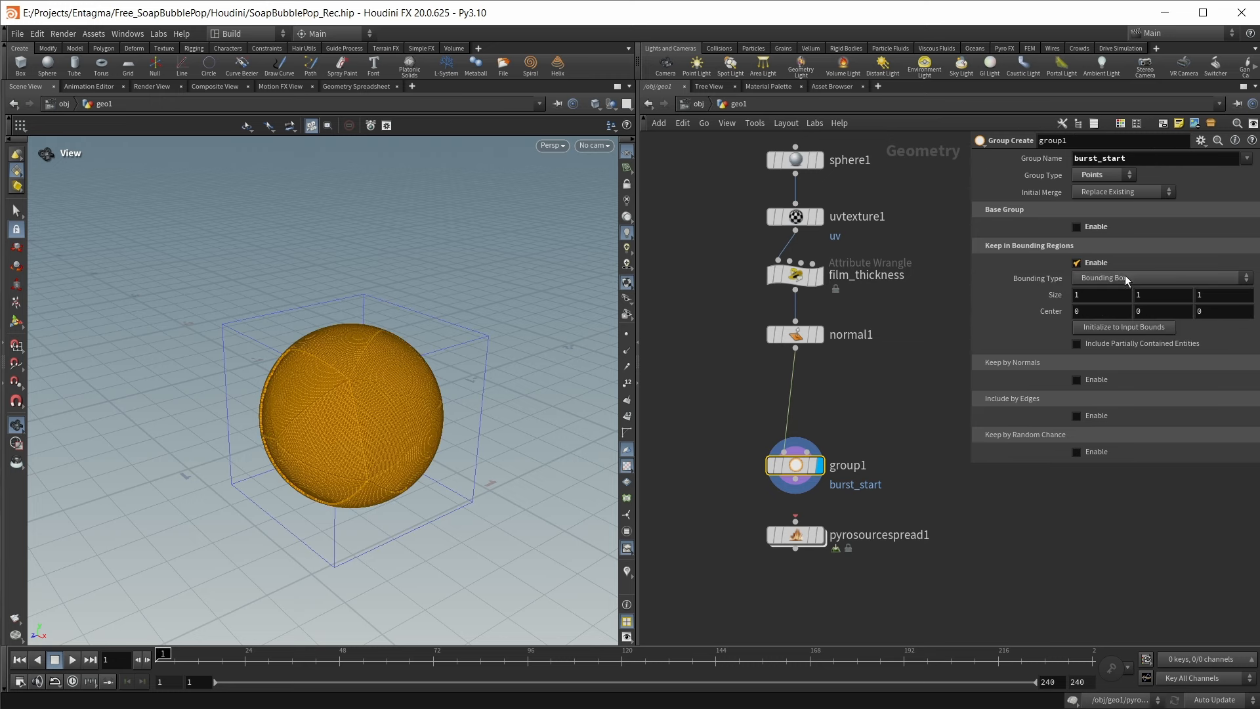
left_click(1125, 275)
left_click(1122, 303)
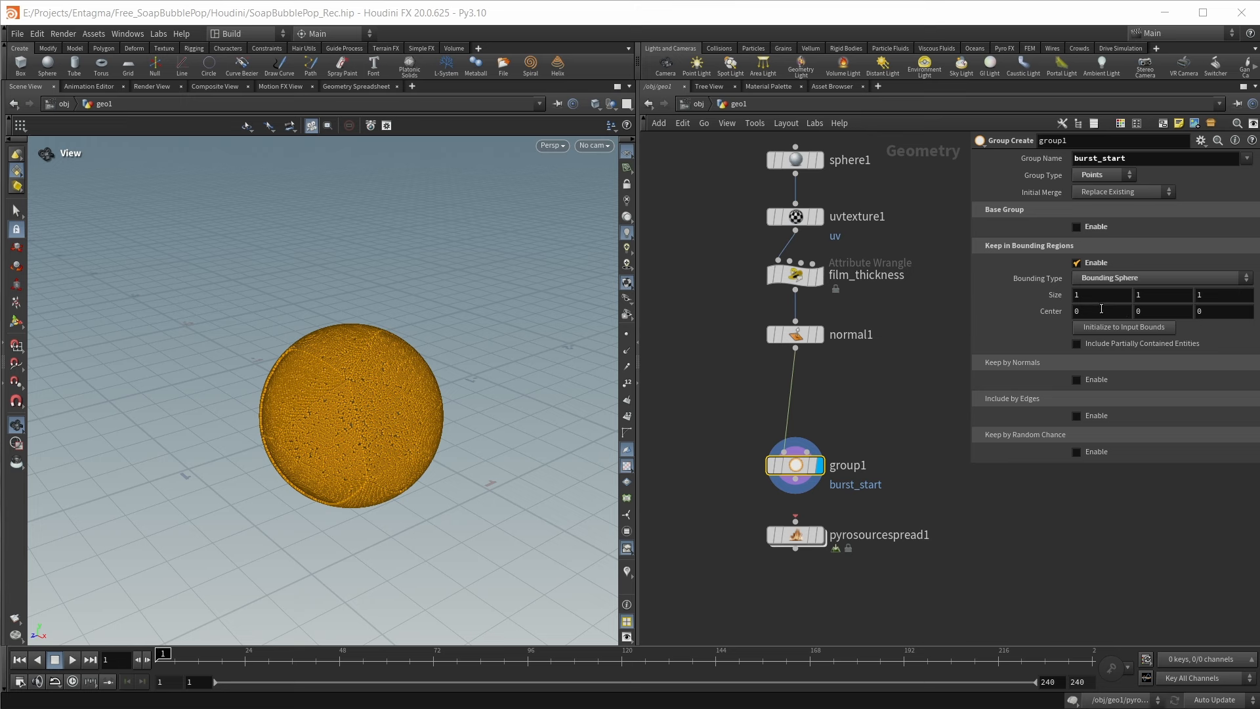
Shrink the burst_start bounding sphere to size 0.05 on all axes and set its Z center to 0.5
left_click(1212, 312)
type(".5")
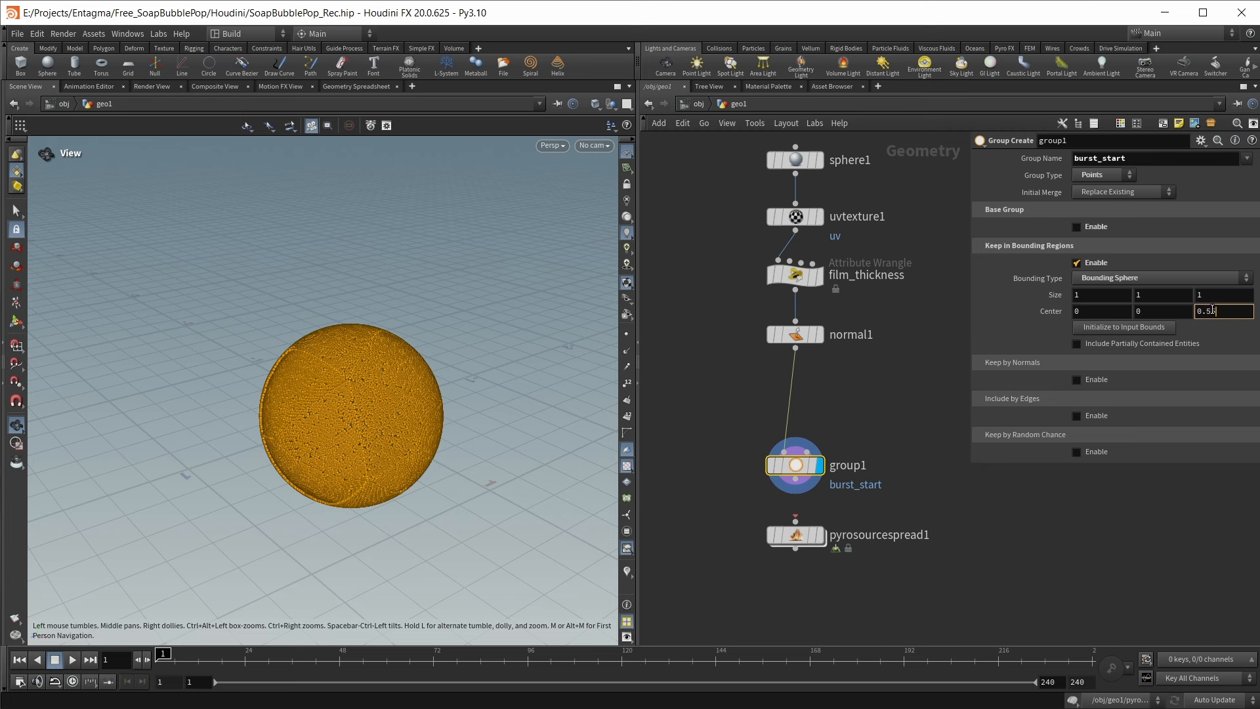
key("Return")
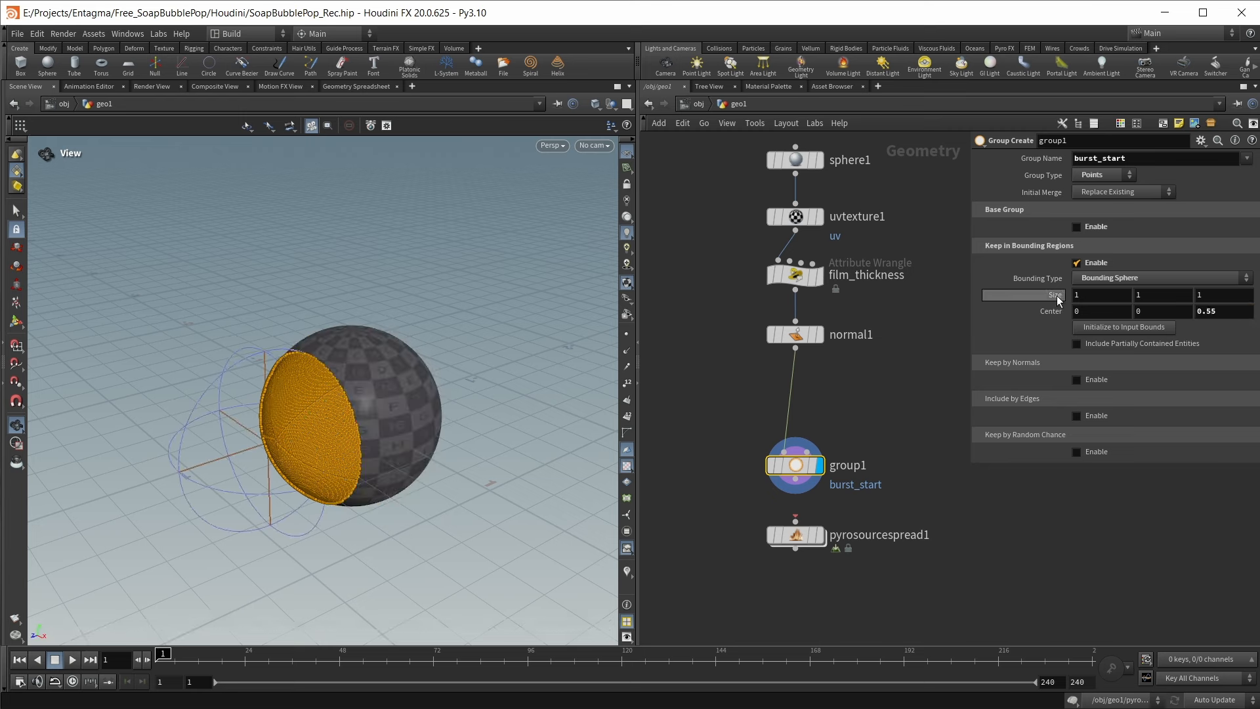
left_click_drag(1057, 301, 1002, 300)
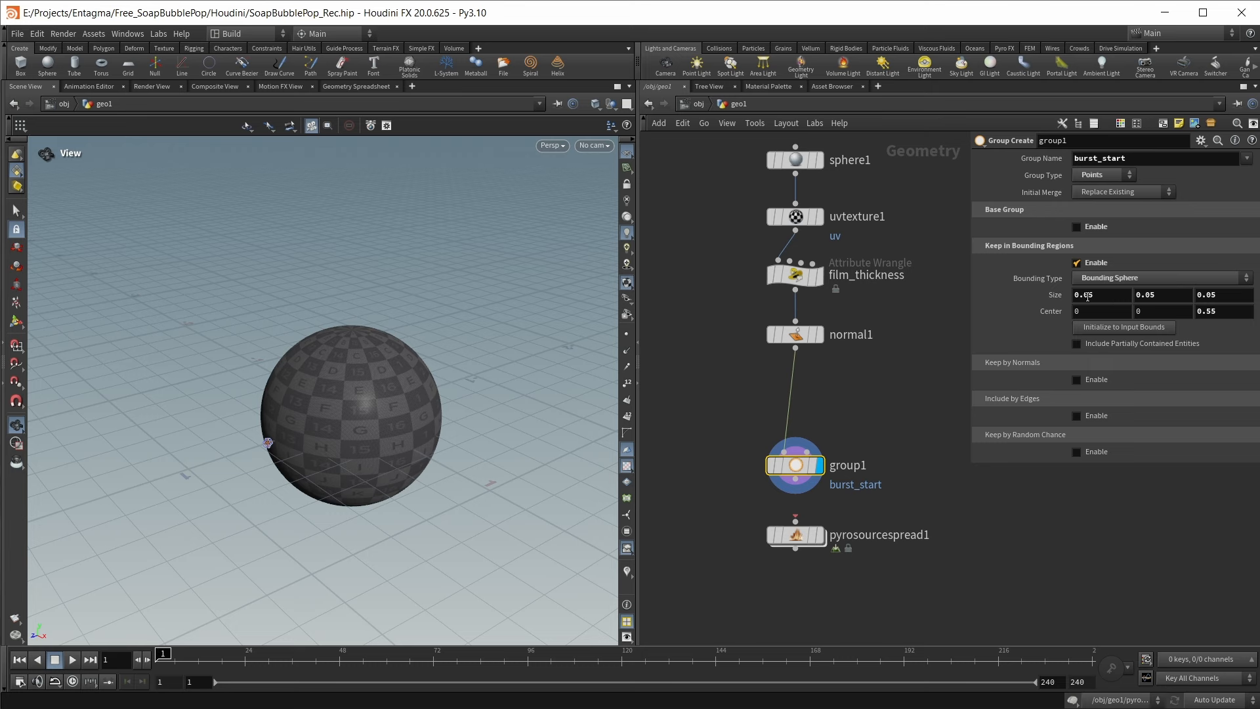
scroll(269, 441, "up", 10)
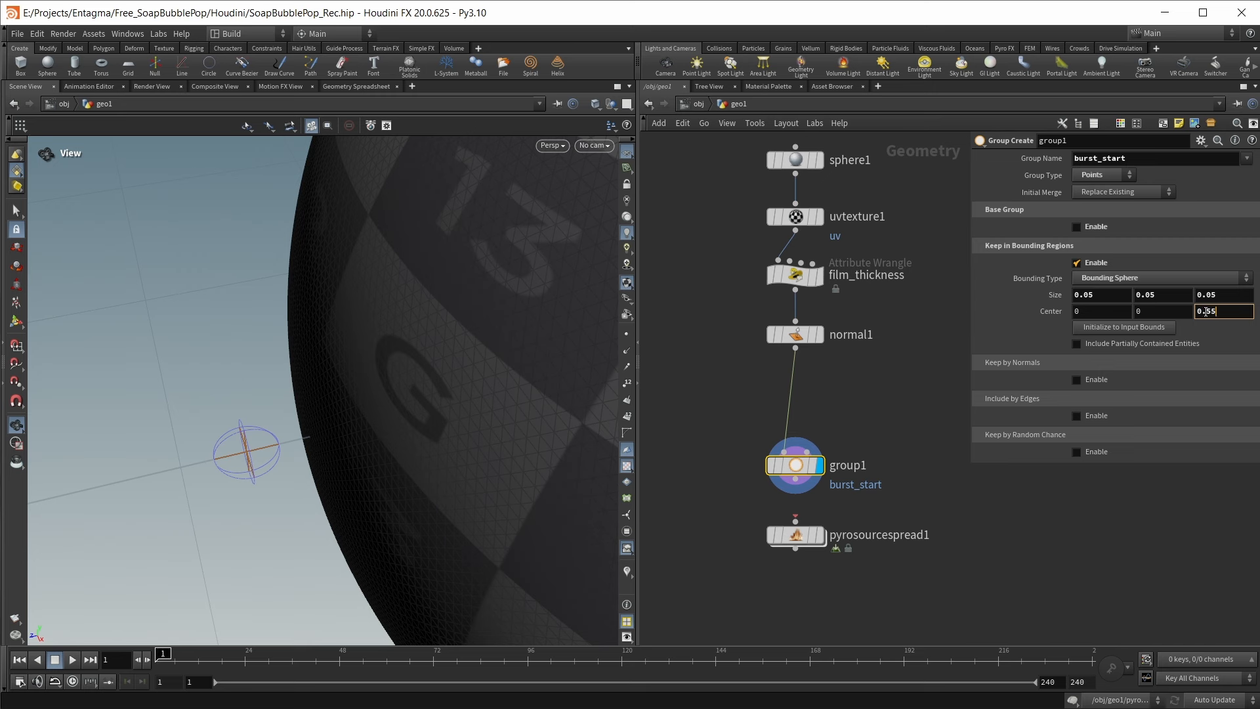
left_click_drag(1212, 311, 1222, 311)
key("Return")
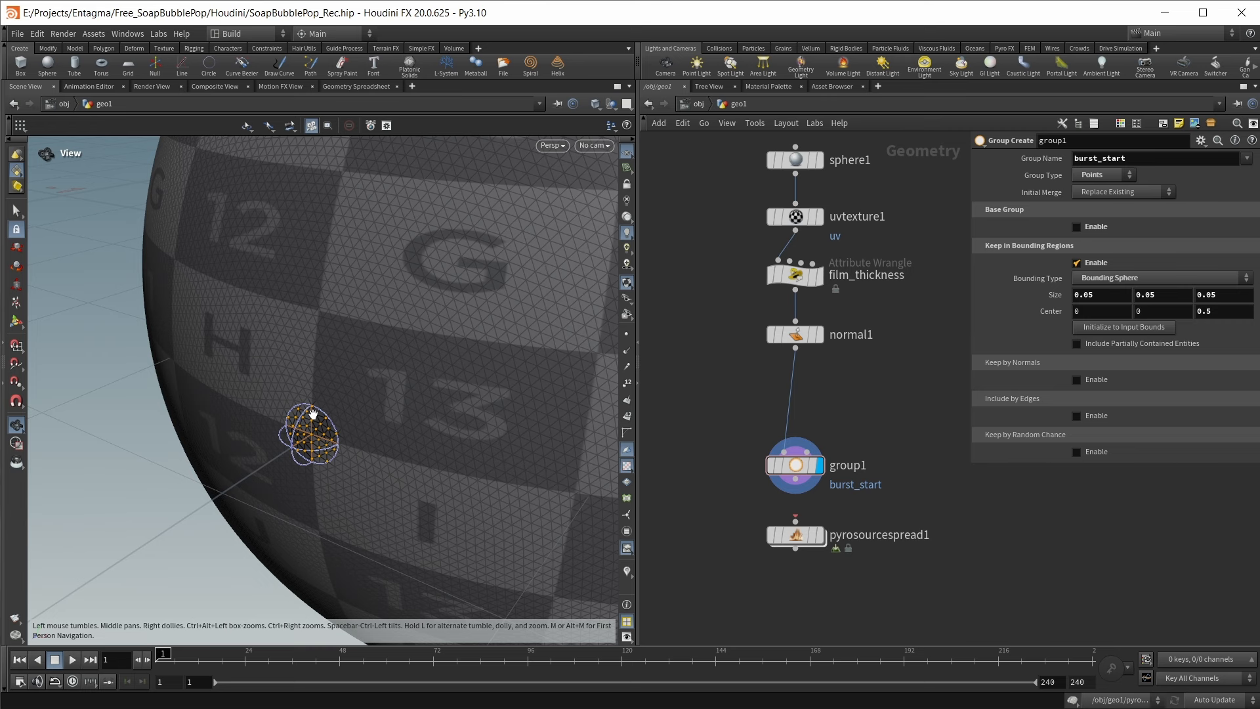
Make room above the Pyro Source Spread, add a Point Wrangle fed by the Group node, and name it set_temp
left_click_drag(724, 495, 874, 557)
left_click_drag(801, 534, 804, 555)
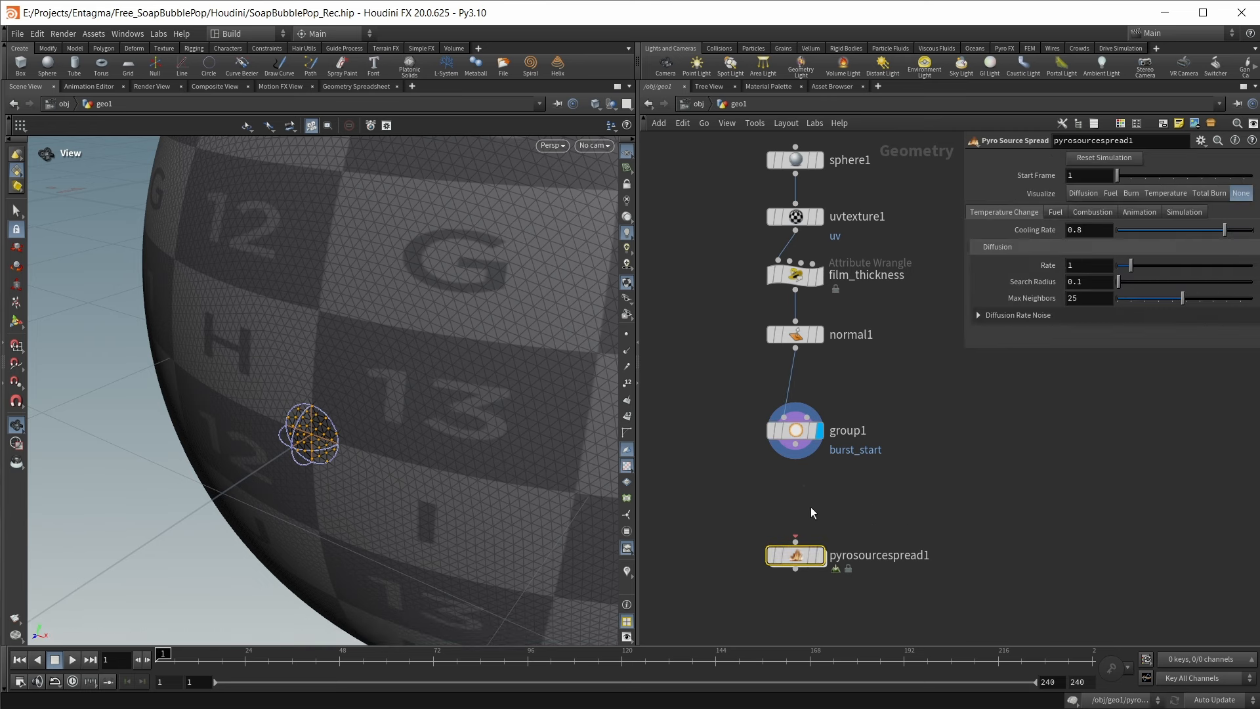
key("Tab")
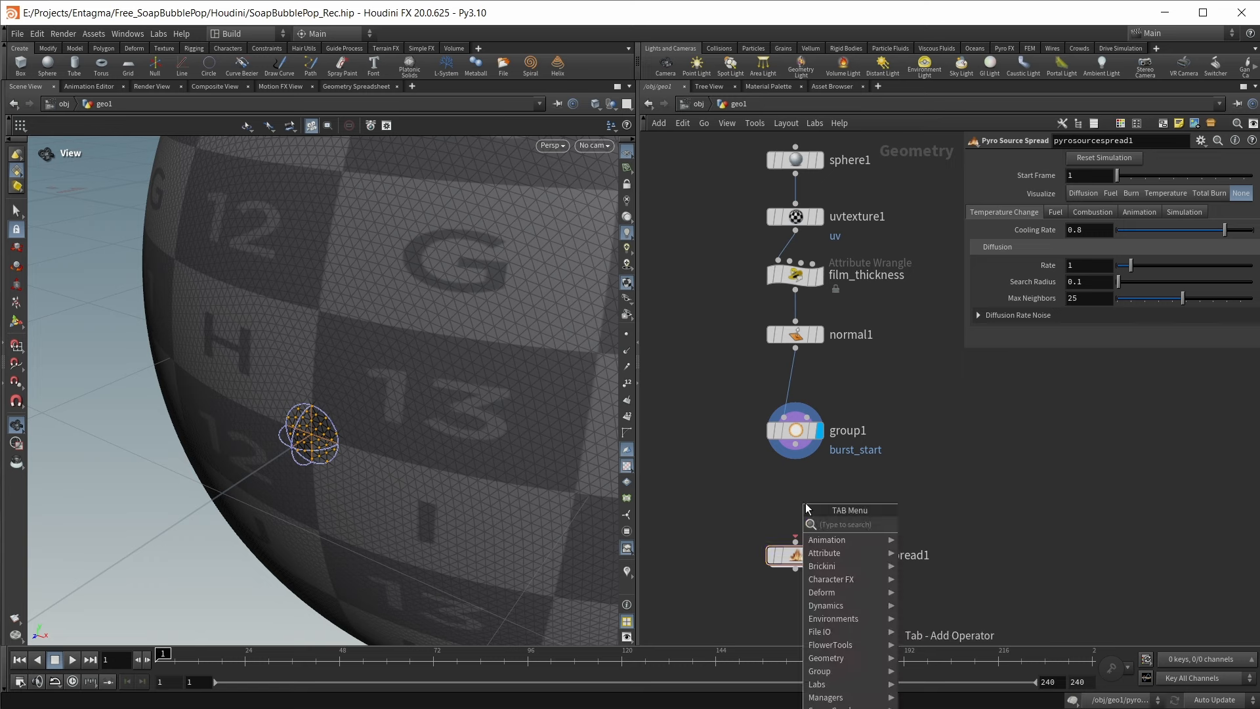
type("point")
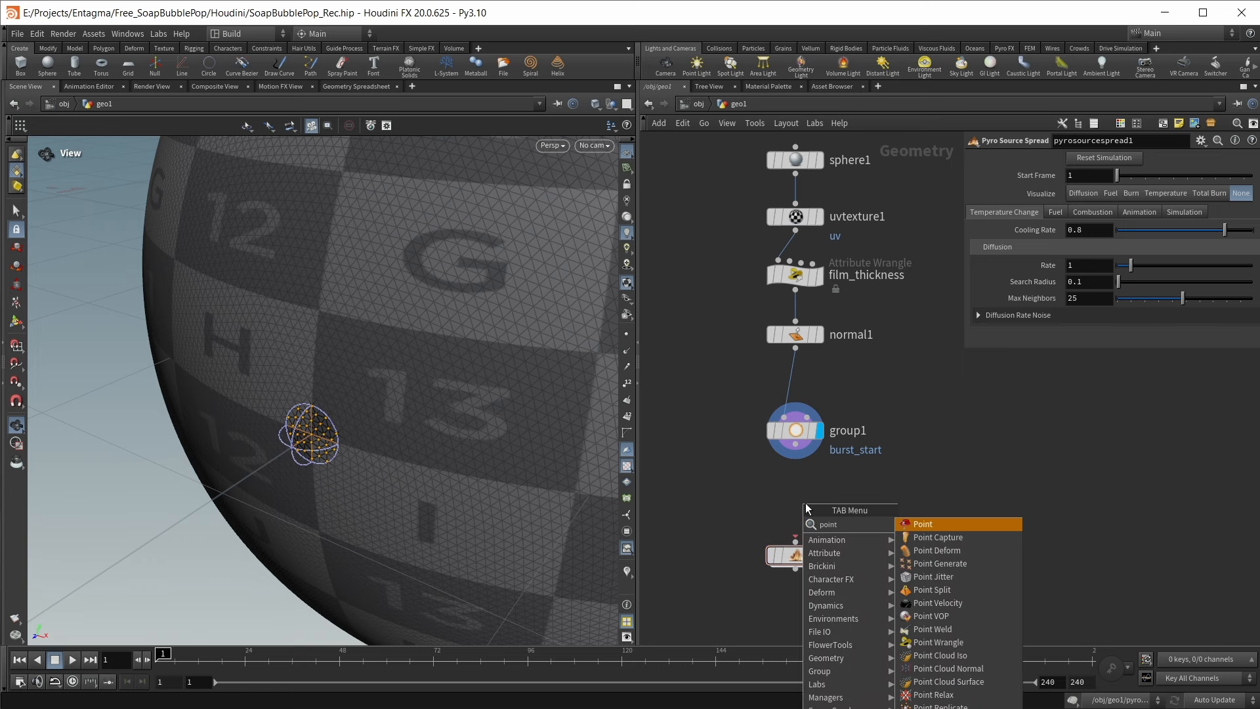
type("w")
type("set_temp")
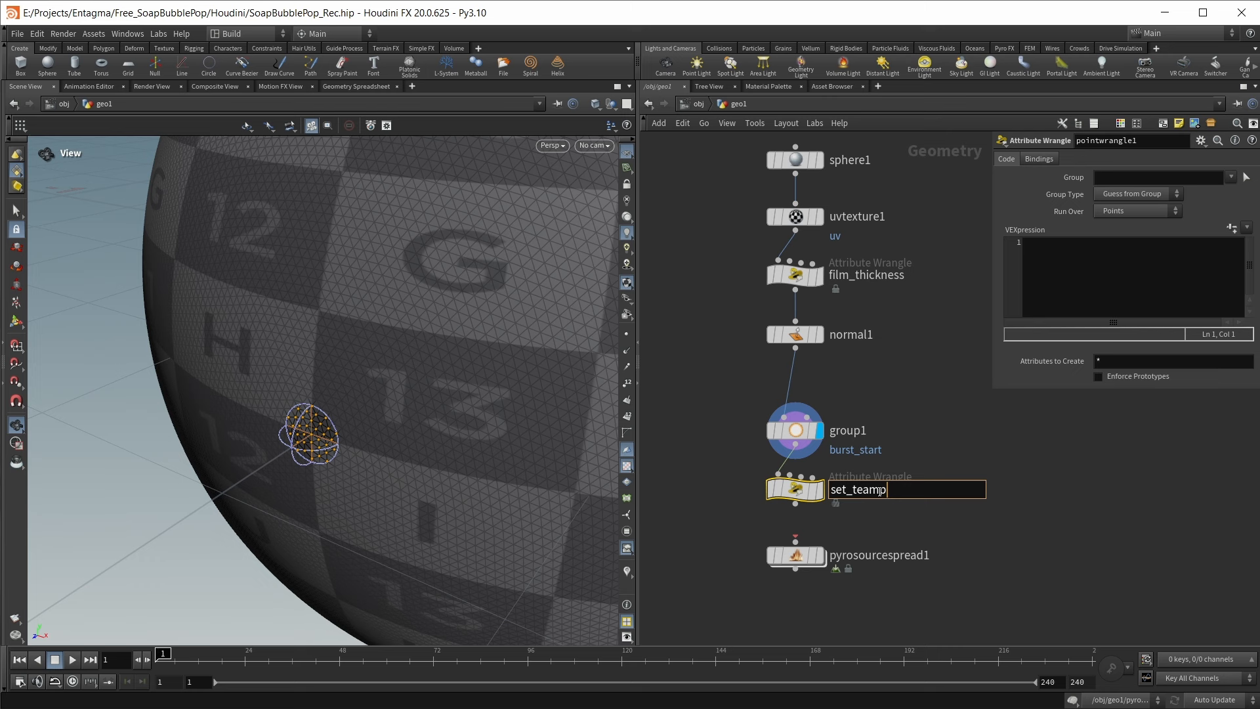
key("Return")
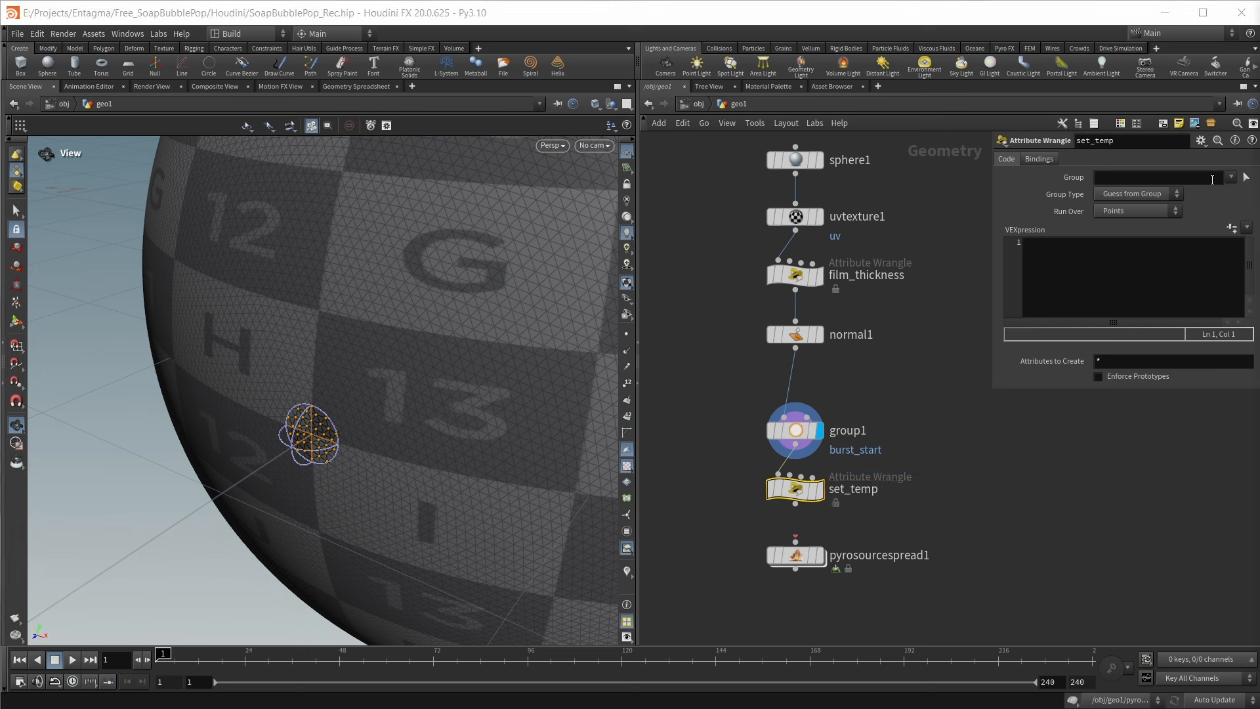
Limit set_temp to the burst_start group and enter the VEX code f@temperature = 10;
left_click(1230, 178)
left_click(1238, 191)
left_click(1065, 274)
type("@tempoeratur")
key("Return")
type("= 10")
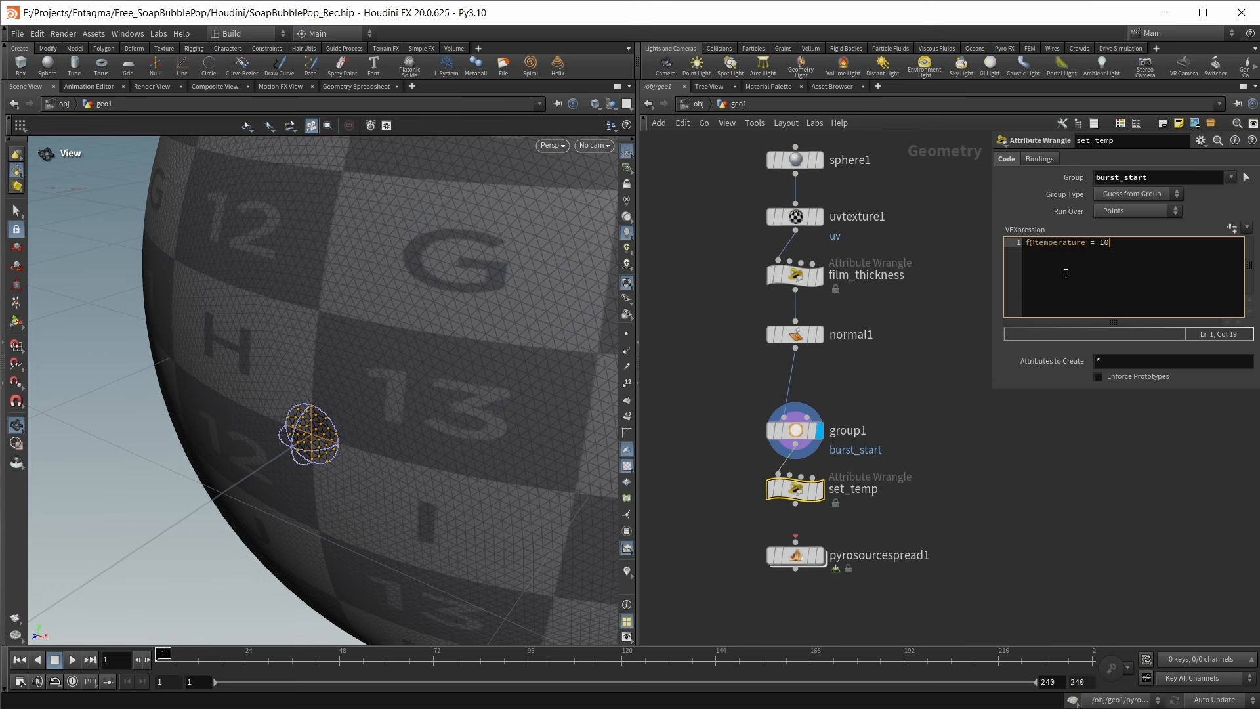
type(";")
left_click(1015, 244)
Connect set_temp to the Pyro Source Spread, display that node, and visualize its Burn attribute
left_click(819, 489)
left_click_drag(799, 557, 799, 543)
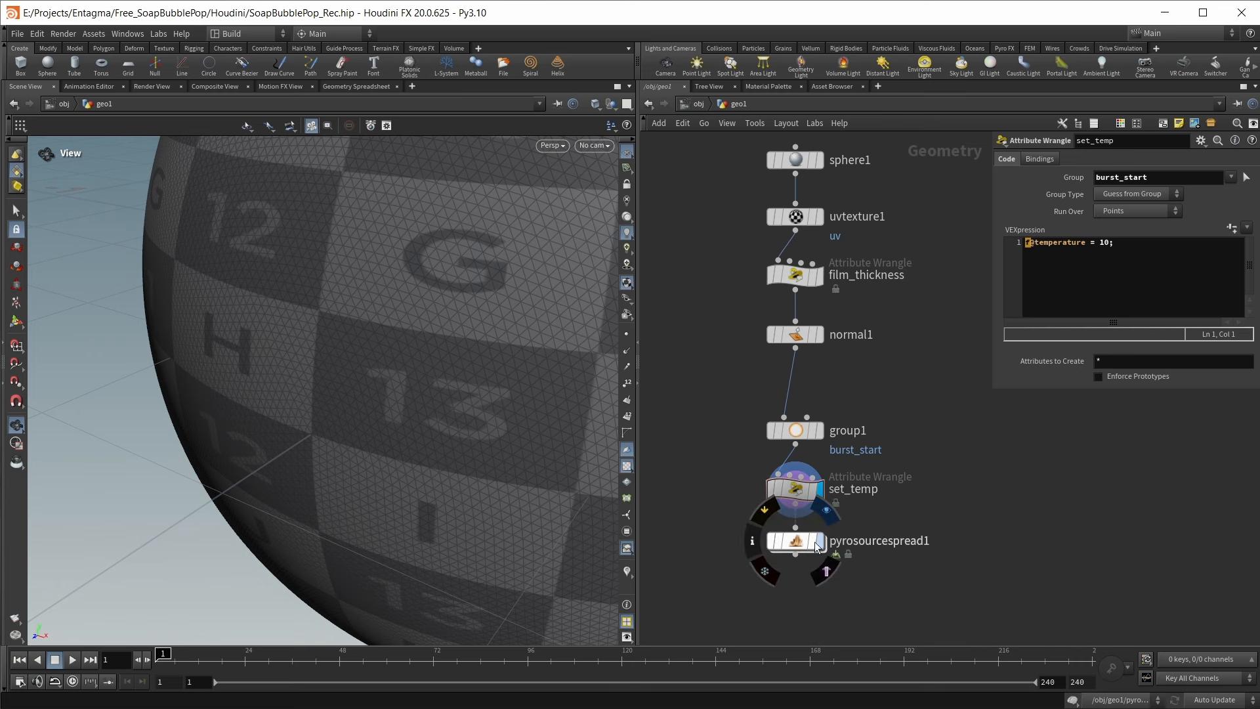
left_click(801, 541)
left_click(1133, 192)
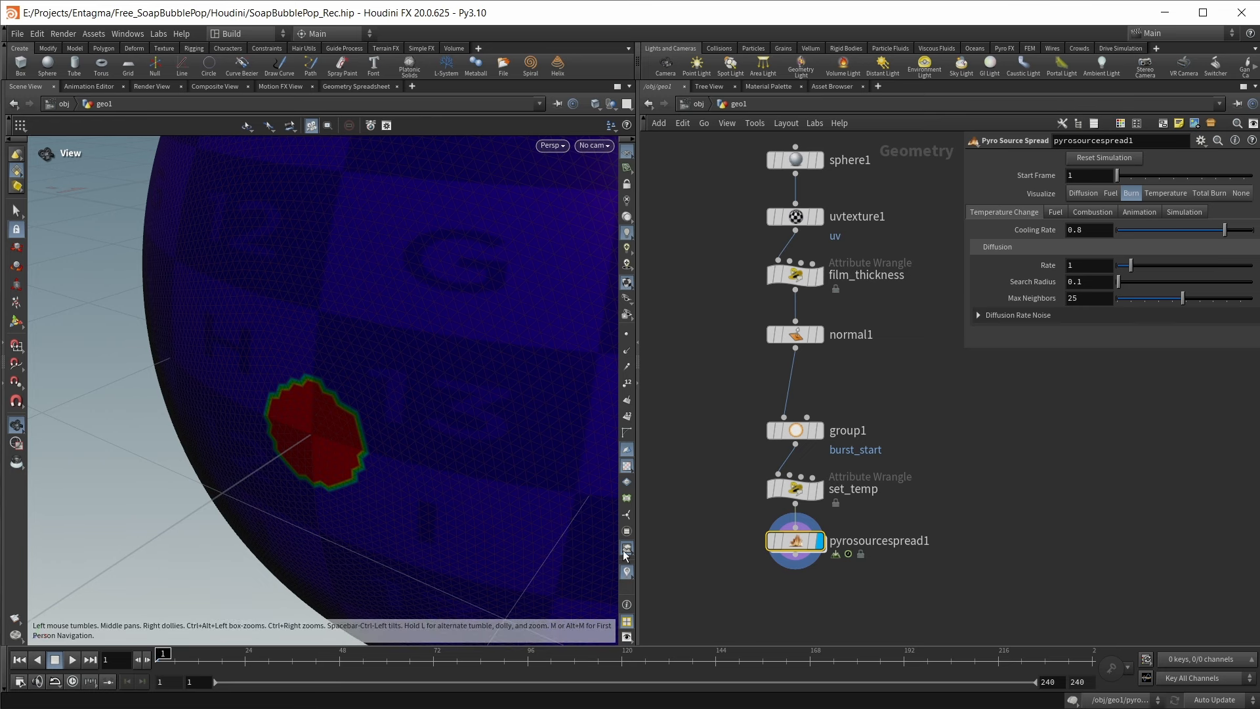
key("h")
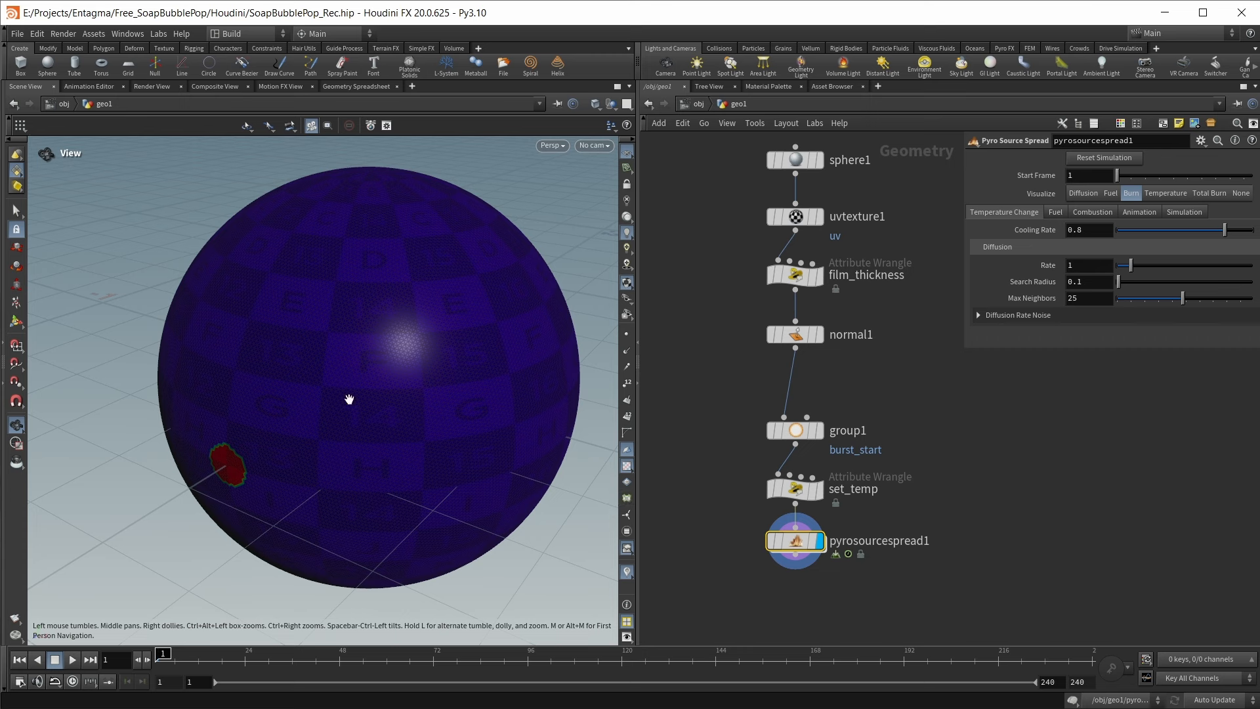
Set the Pyro Source Spread's Cooling Rate to 0.2 and play the simulation to check the burn spreading over the sphere
key("Up")
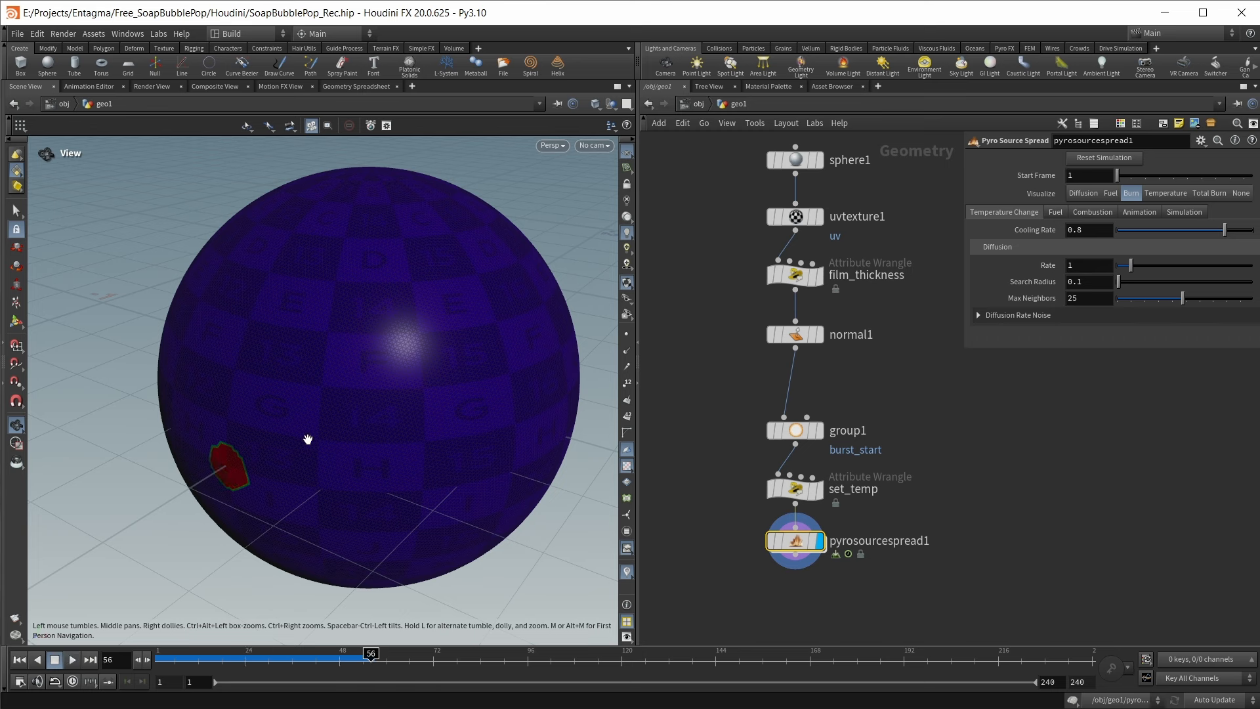
key("ctrl+Up")
double_click(1100, 231)
type("1")
key("BackSpace")
type("2")
key("Return")
key("Up")
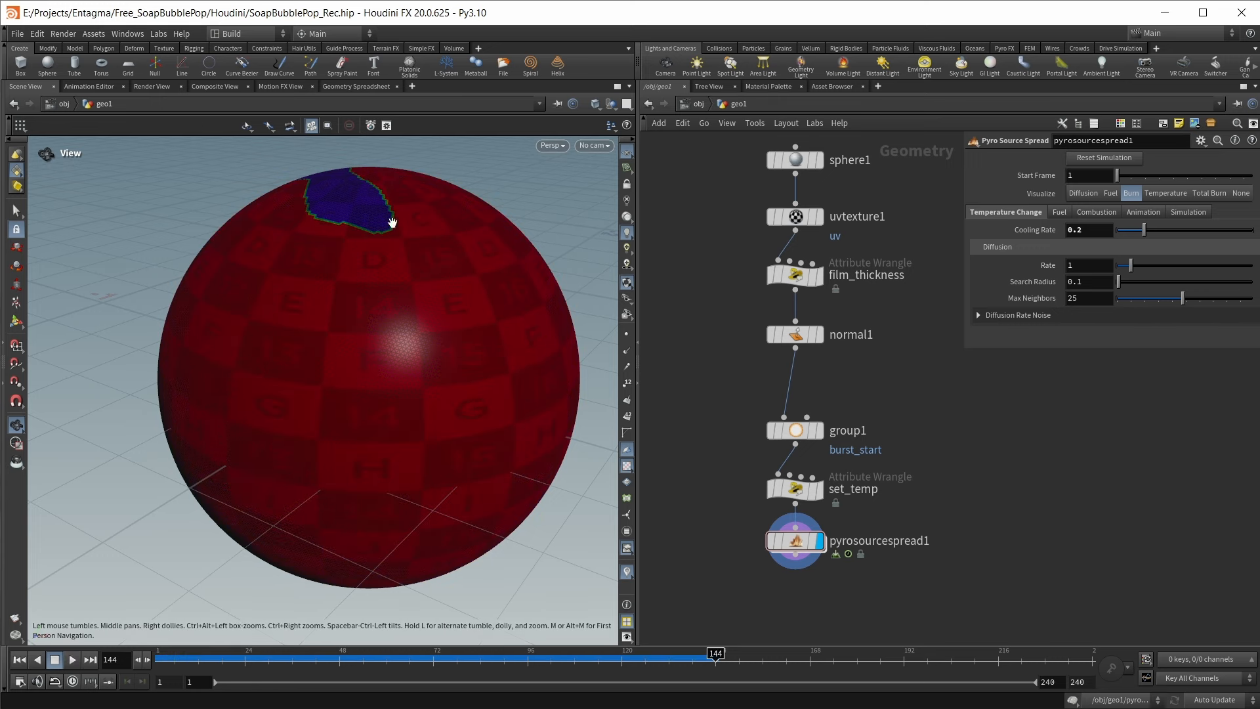
left_click_drag(391, 221, 352, 273)
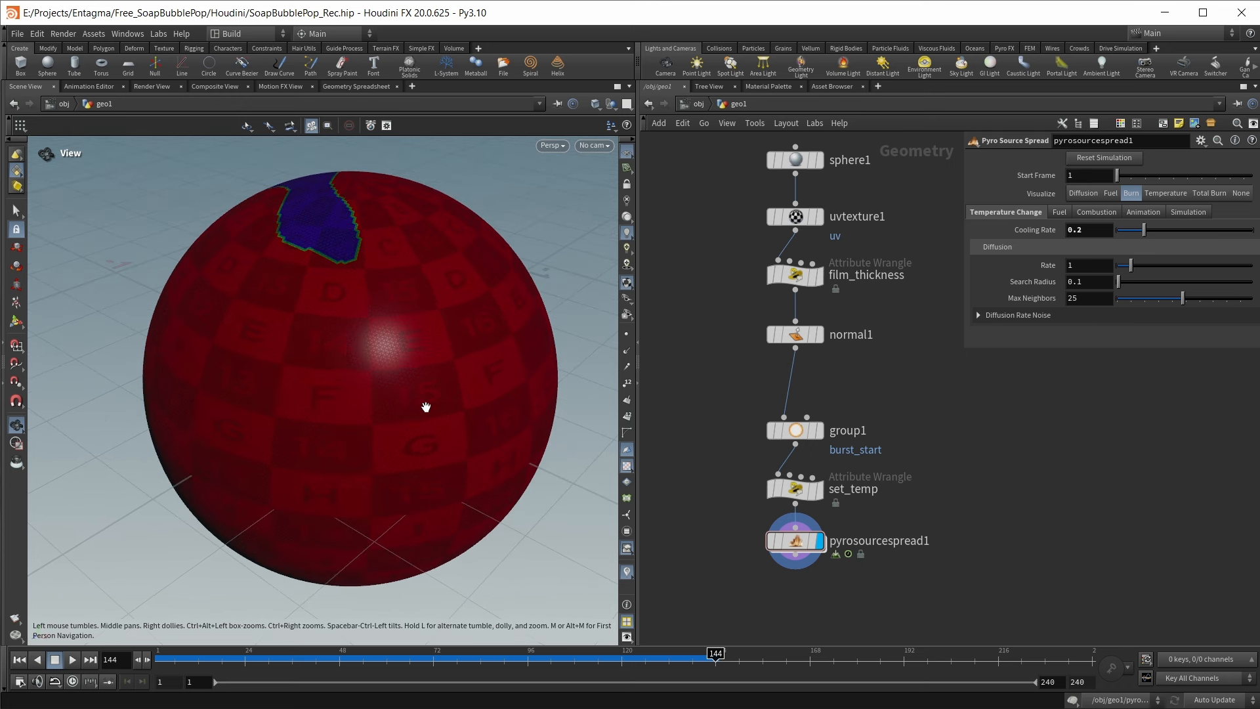
Return to frame 1 and set the first point of the Diffusion Rate Noise remap ramp to a value of 0.1
key("ctrl+Up")
left_click(998, 315)
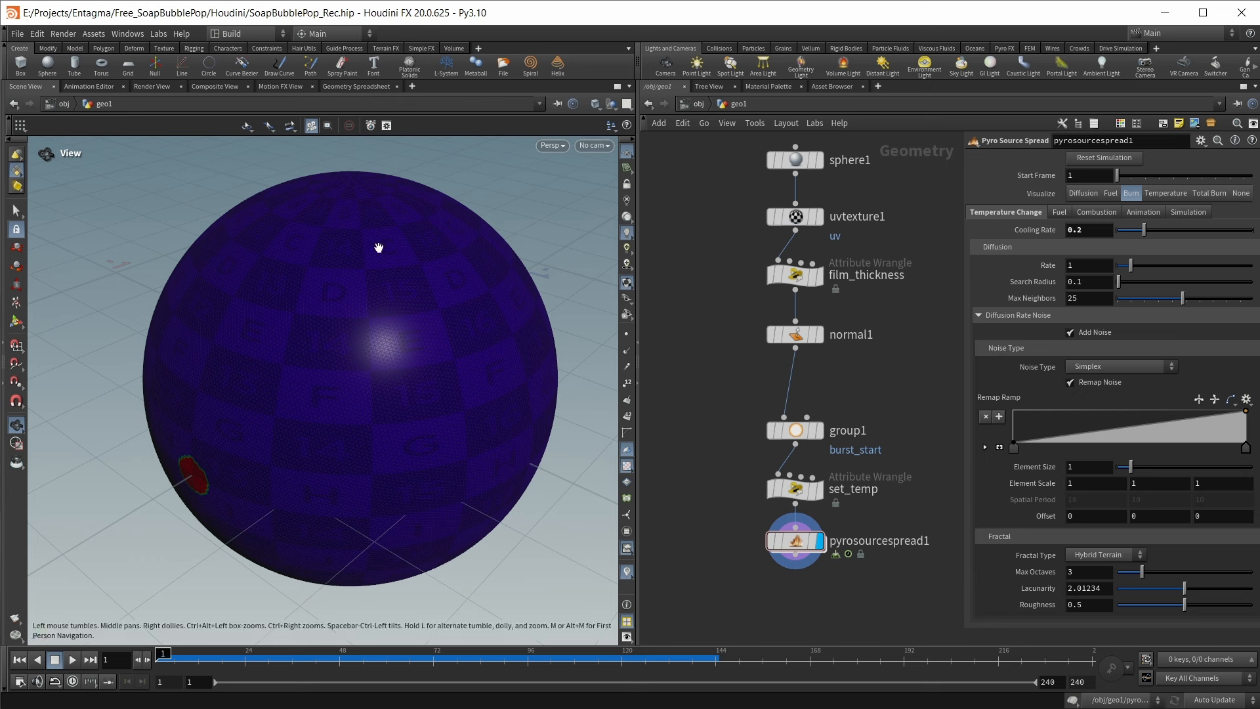
left_click(985, 447)
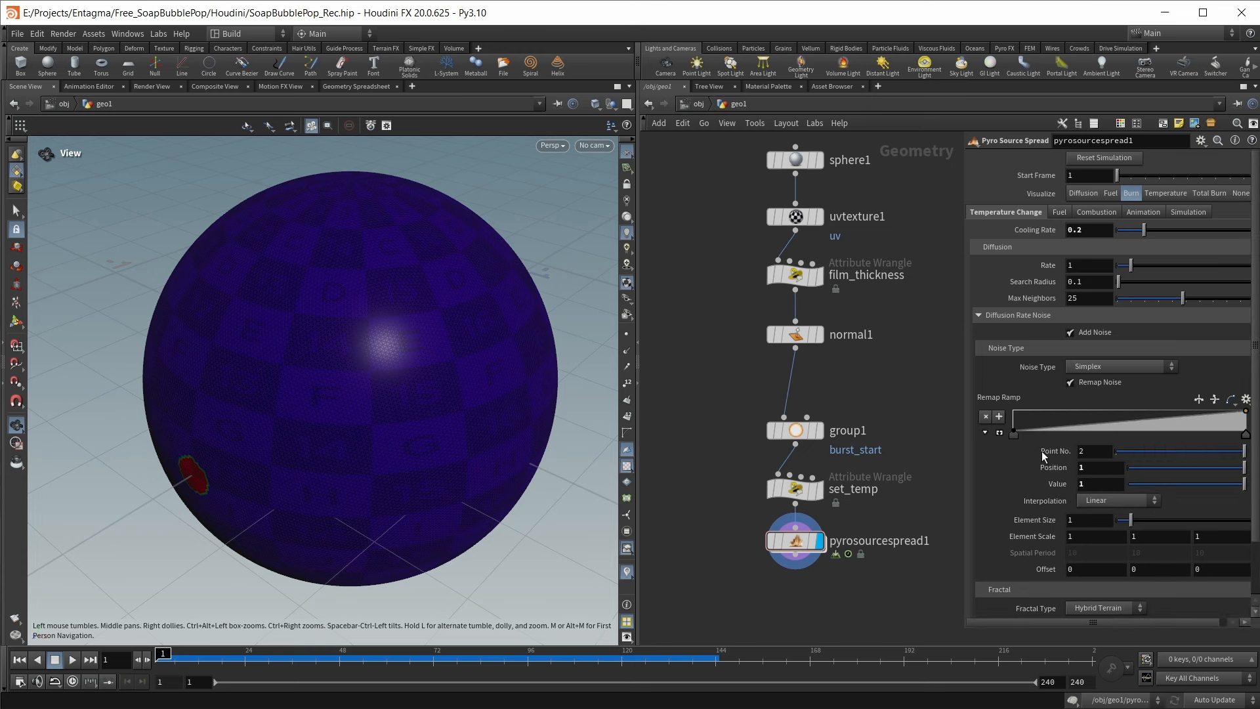
left_click(1014, 434)
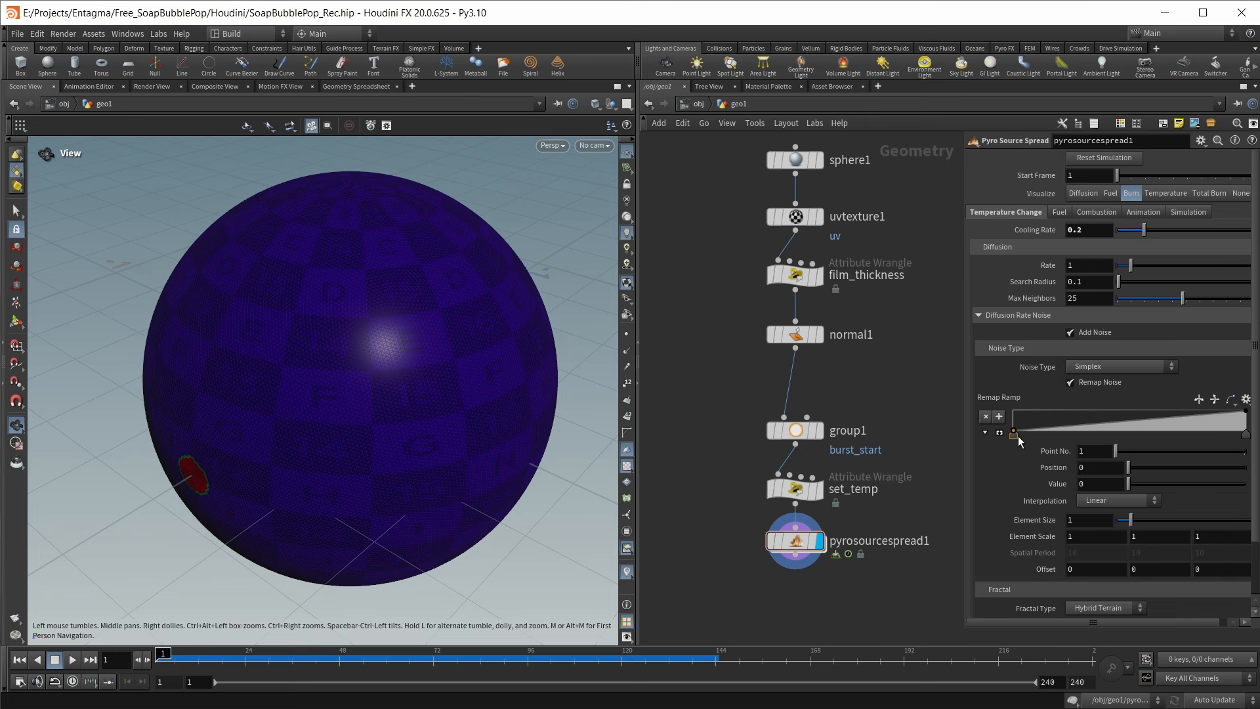
left_click(1094, 484)
type(".1")
key("Return")
Set the diffusion noise's Roughness to 1, replay the simulation, and inspect the burn edge at frame 86
scroll(995, 530, "down", 2)
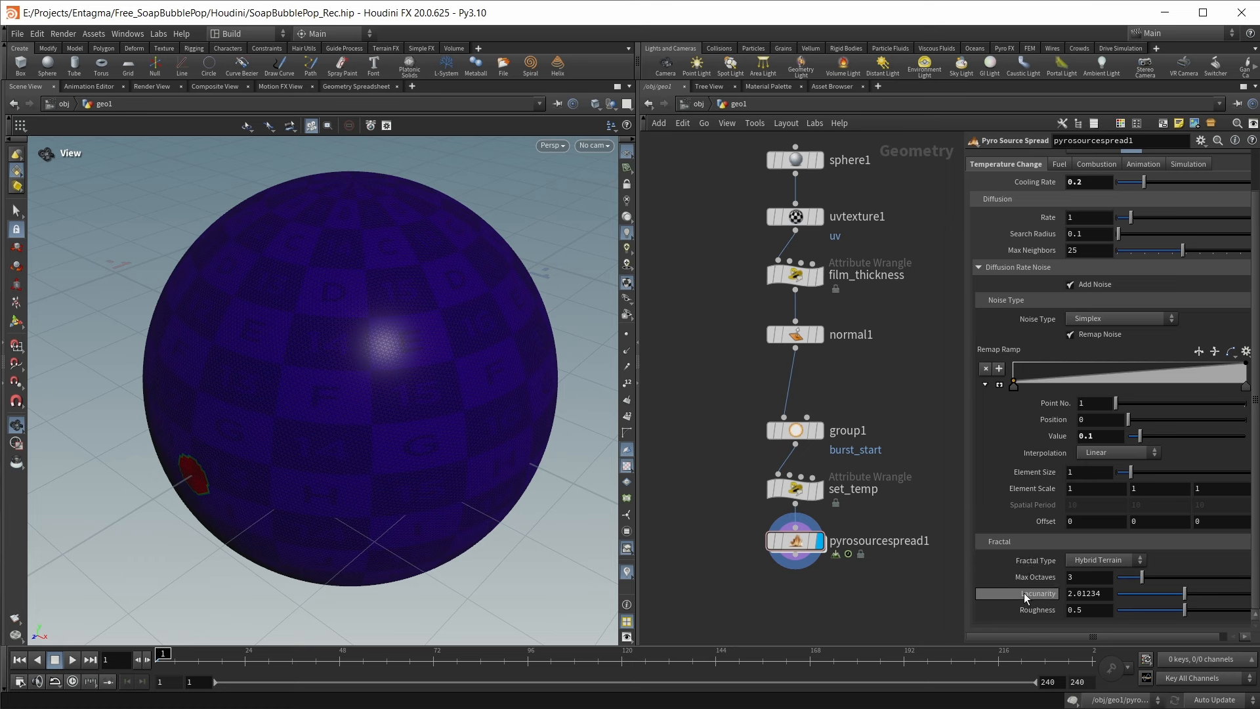
left_click_drag(1091, 610, 1010, 620)
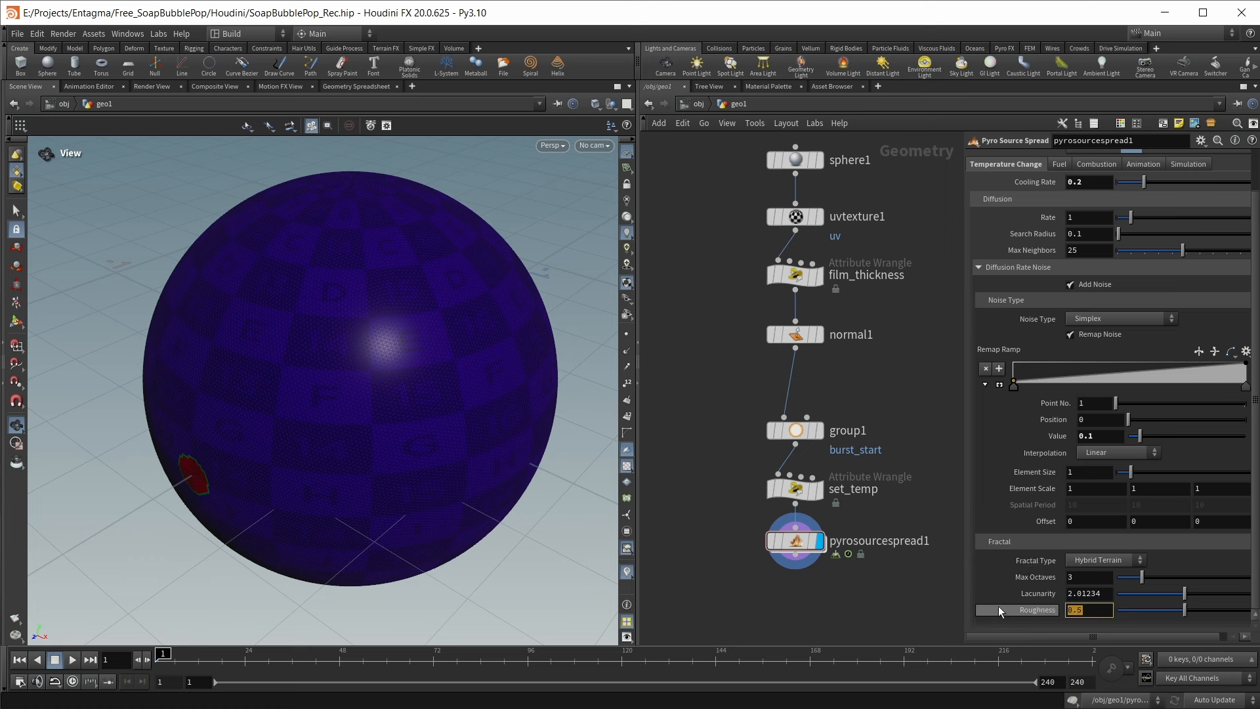
type("1")
key("Return")
key("Up")
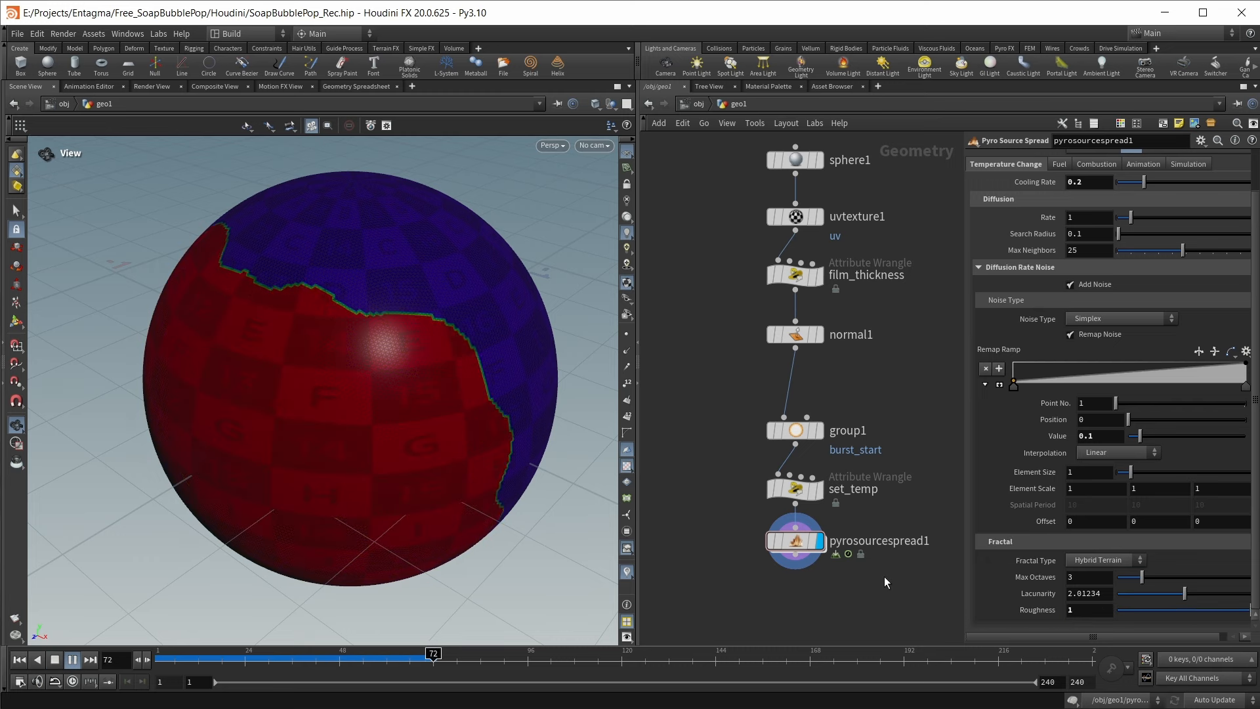
key("Up")
left_click(488, 656)
left_click_drag(534, 337, 481, 347)
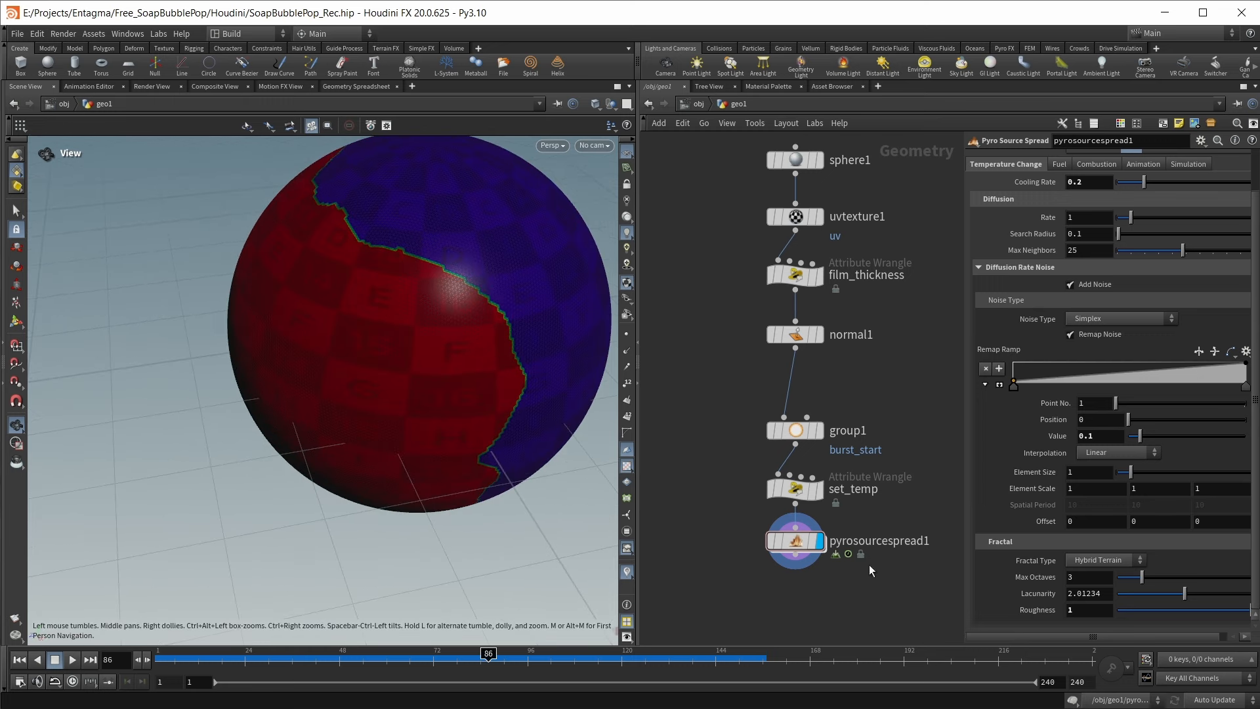
Add a displayed Attribute Blur after the Pyro Source Spread, blurring the burn attribute with 3 iterations
middle_click_drag(771, 596, 759, 470)
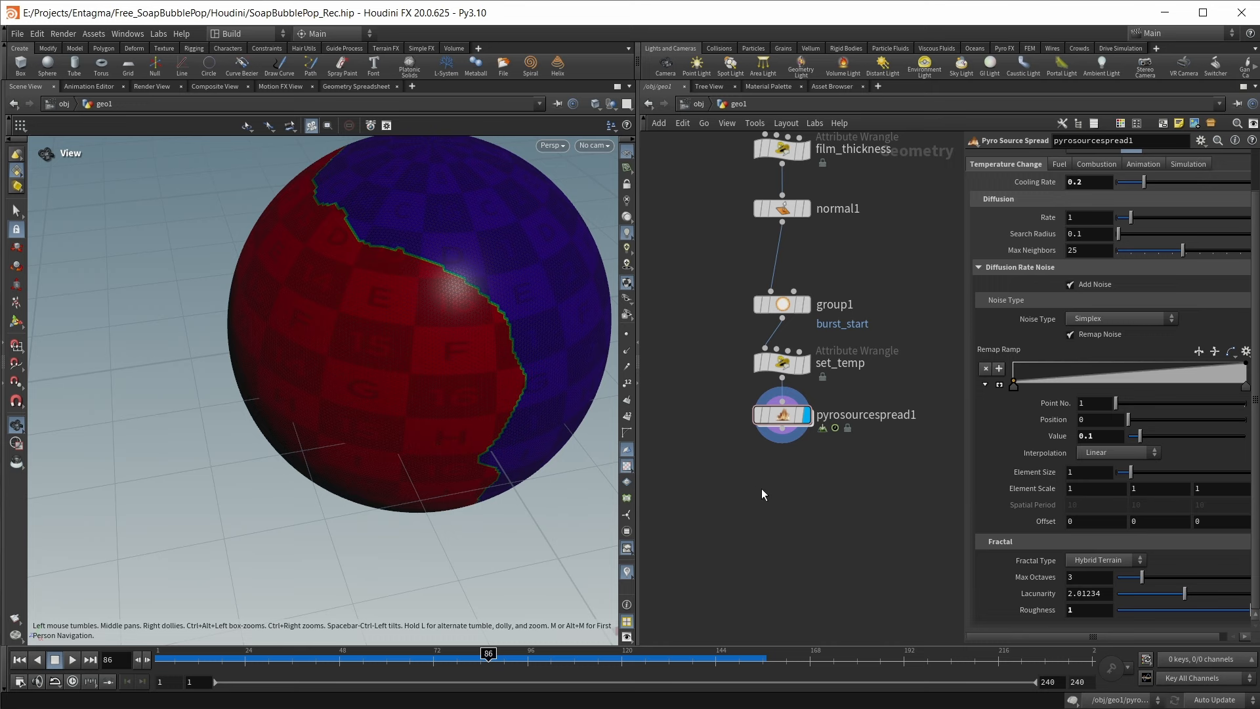
key("Tab")
type("attri")
key("Return")
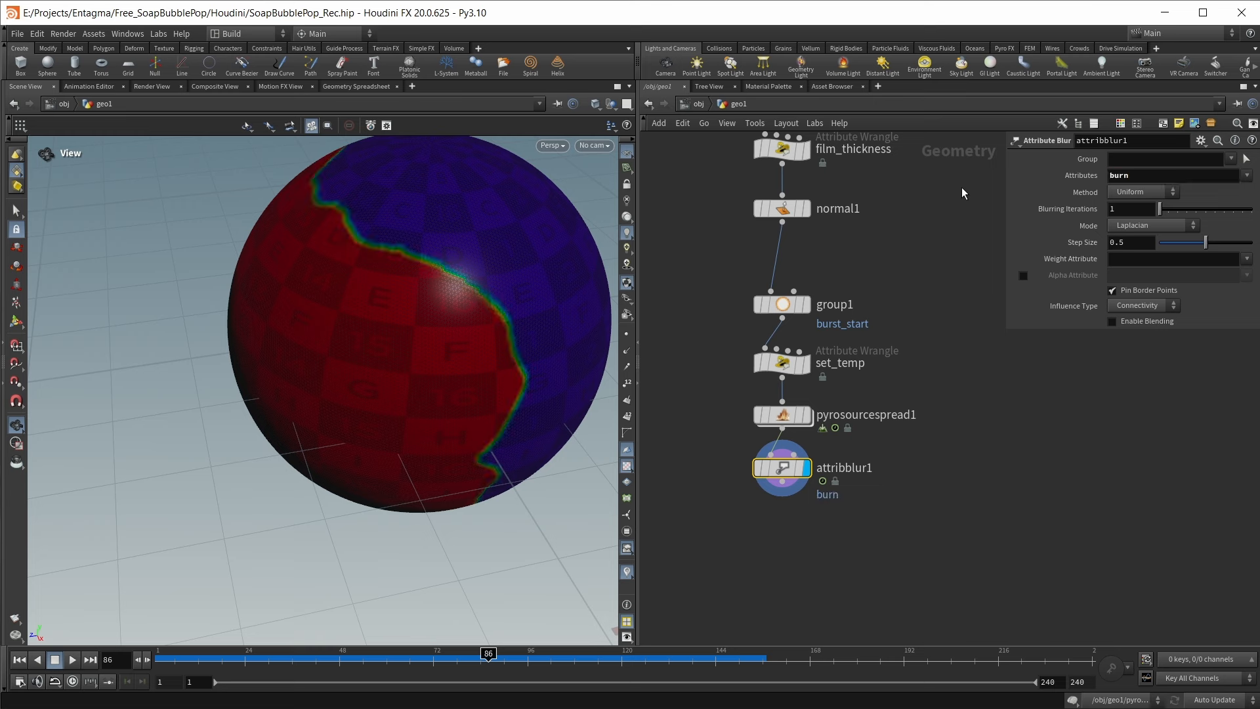
left_click_drag(1160, 208, 1161, 210)
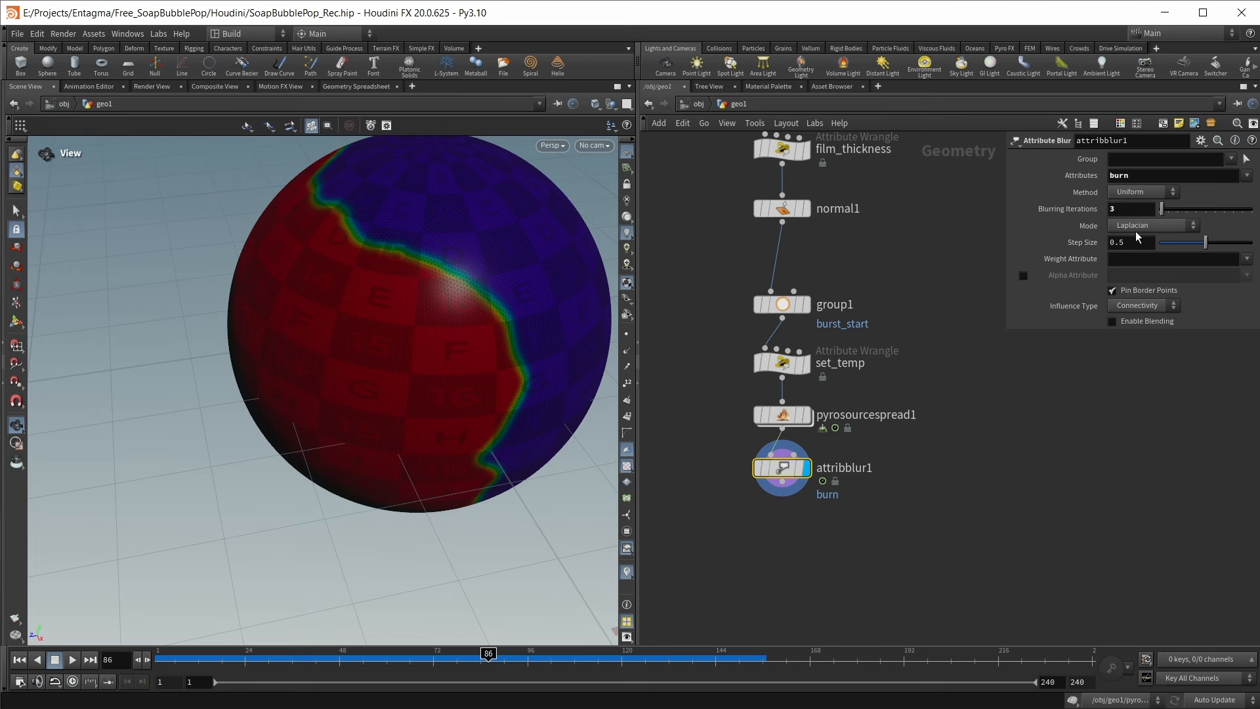
mouse_move(347, 340)
left_mouse_down()
mouse_move(309, 360)
mouse_move(304, 349)
mouse_move(388, 355)
mouse_move(368, 346)
left_mouse_up()
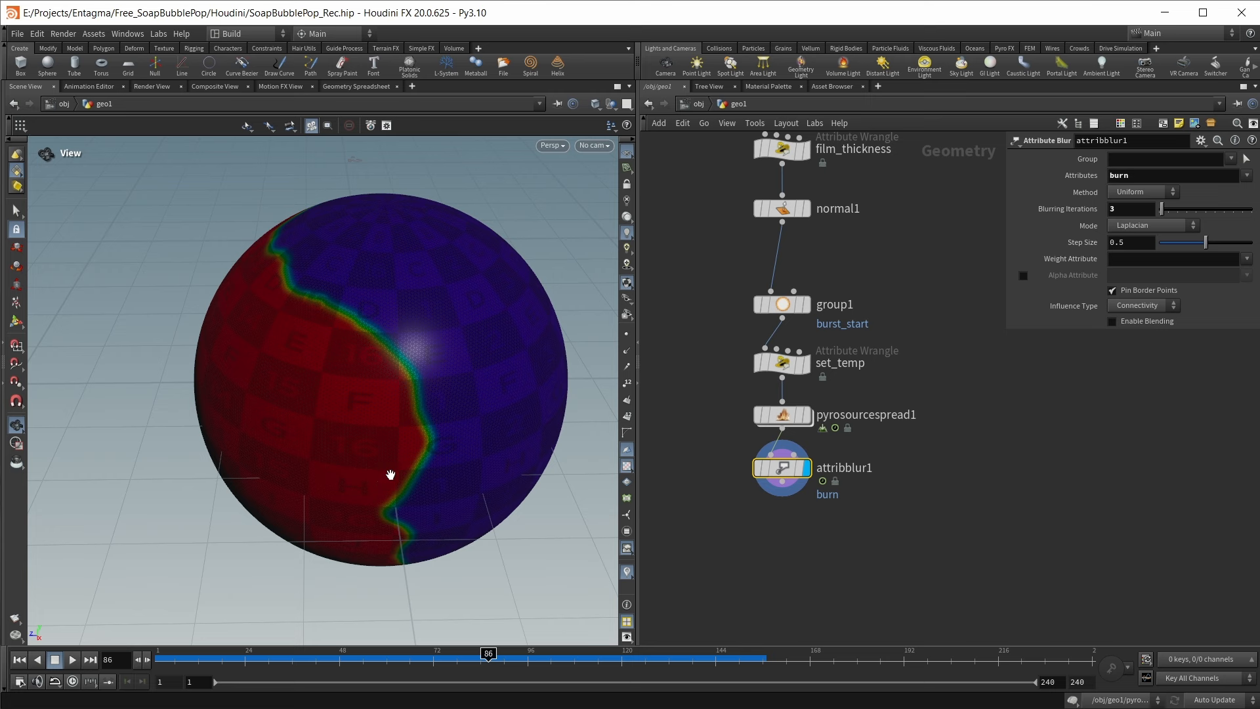
Place a Rest Position node below the Attribute Blur, wire the blur into it, and display it
key("Tab")
type("rest")
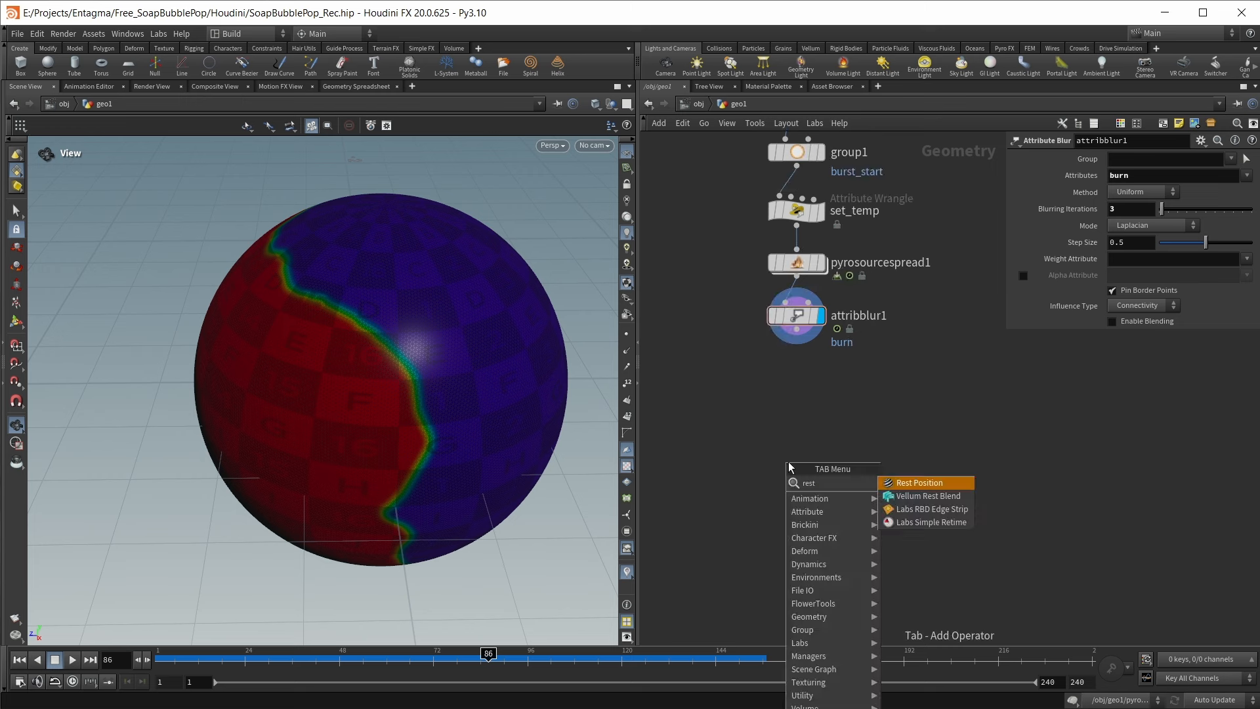
key("Return")
left_click(789, 462)
left_click_drag(796, 343, 786, 412)
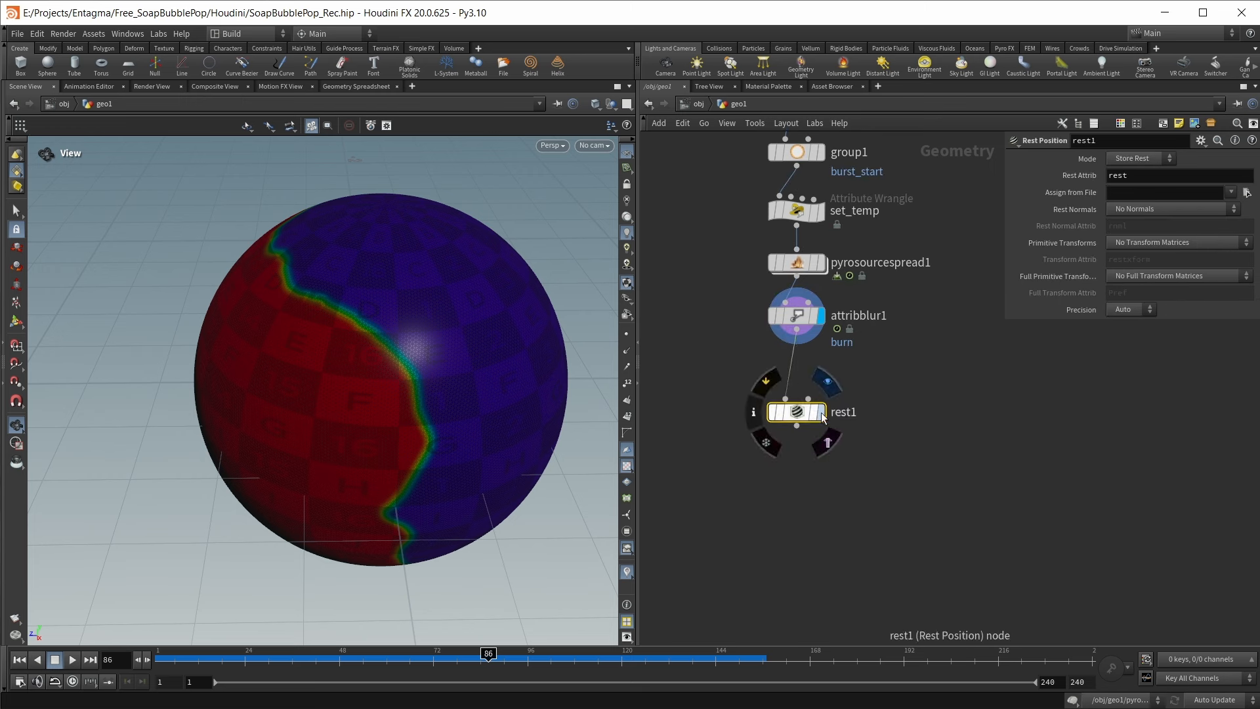
left_click(820, 412)
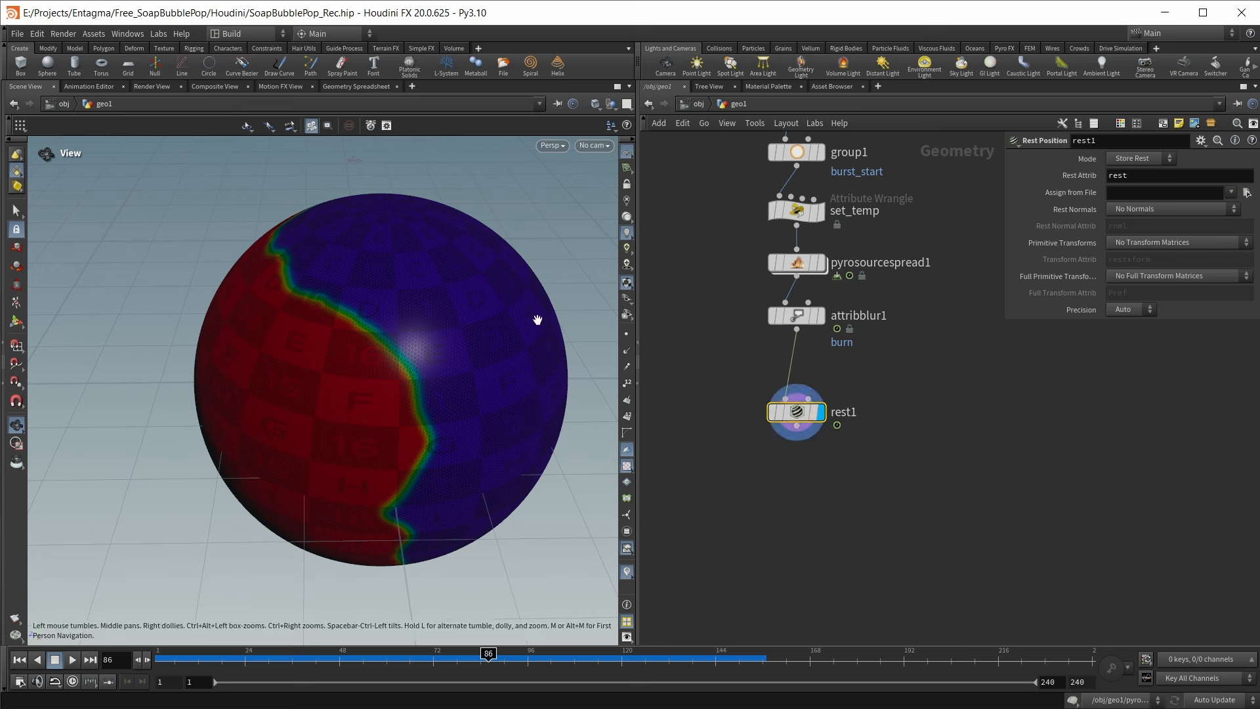
Add a displayed Point Wrangle directly after the Rest Position node
middle_click_drag(808, 519, 801, 482)
scroll(754, 468, "up", 2)
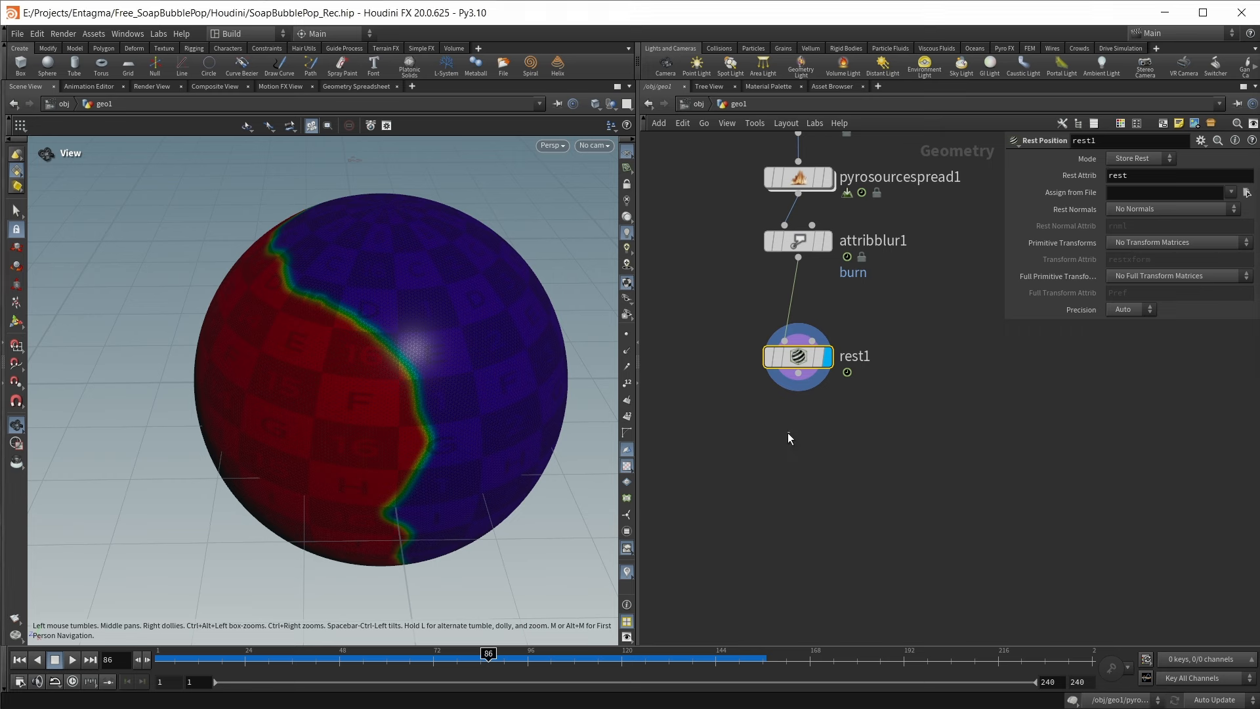
key("Tab")
type("poin")
left_click(920, 573)
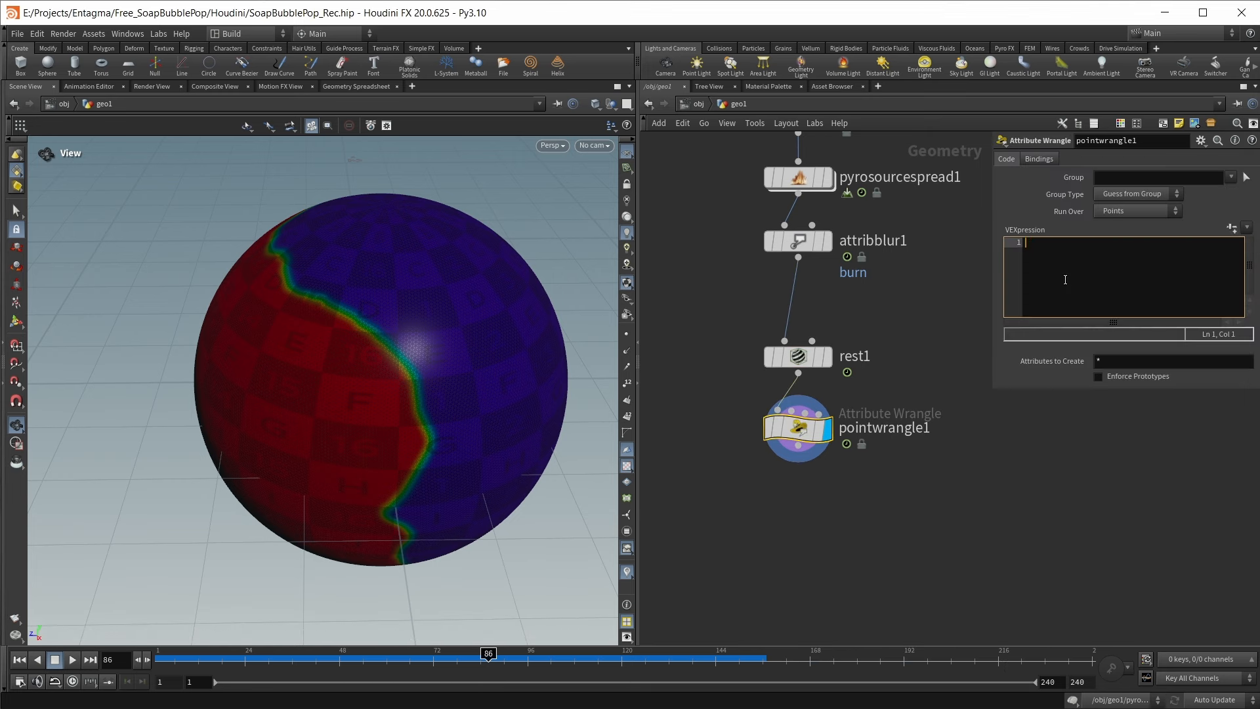
left_click(1066, 285)
type("v@")
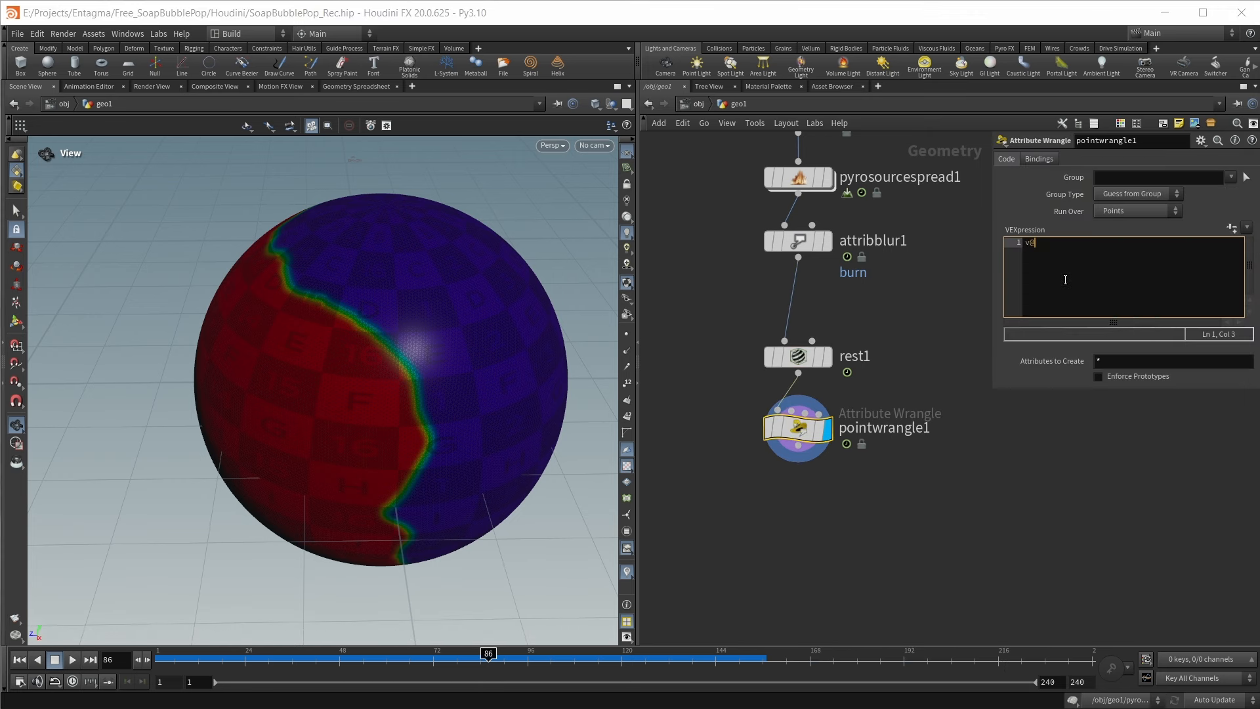
type("P = set")
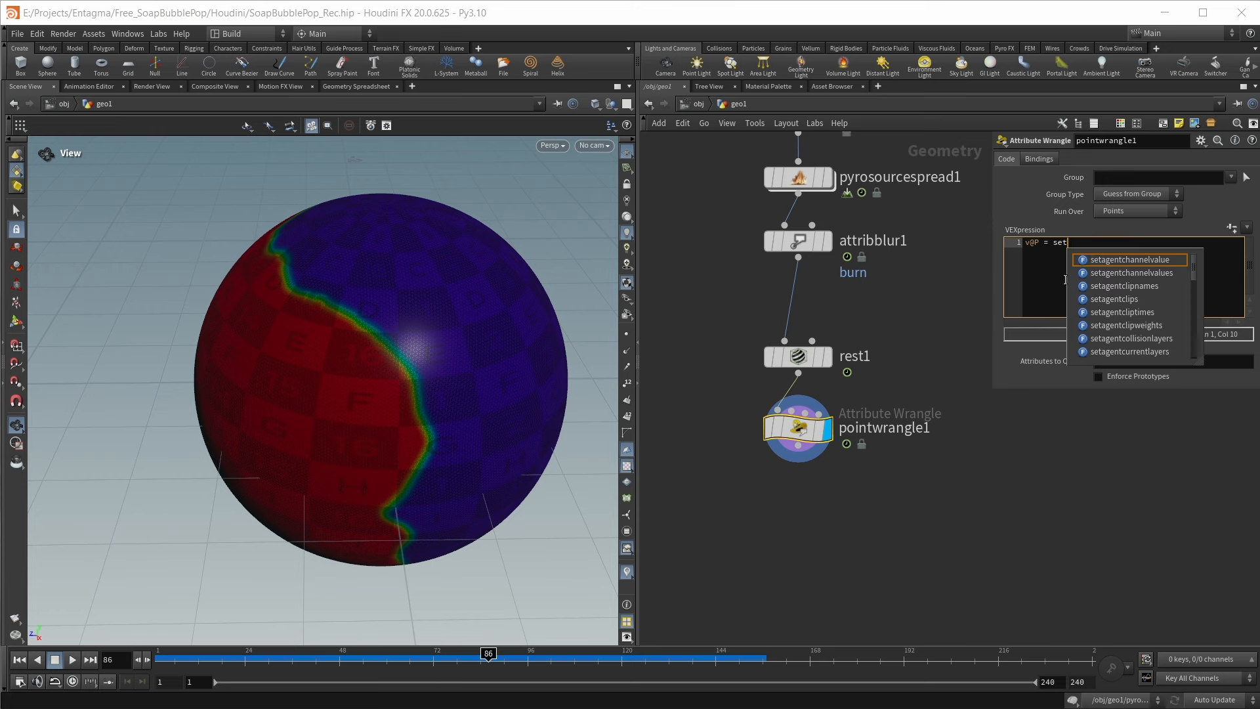
type("();")
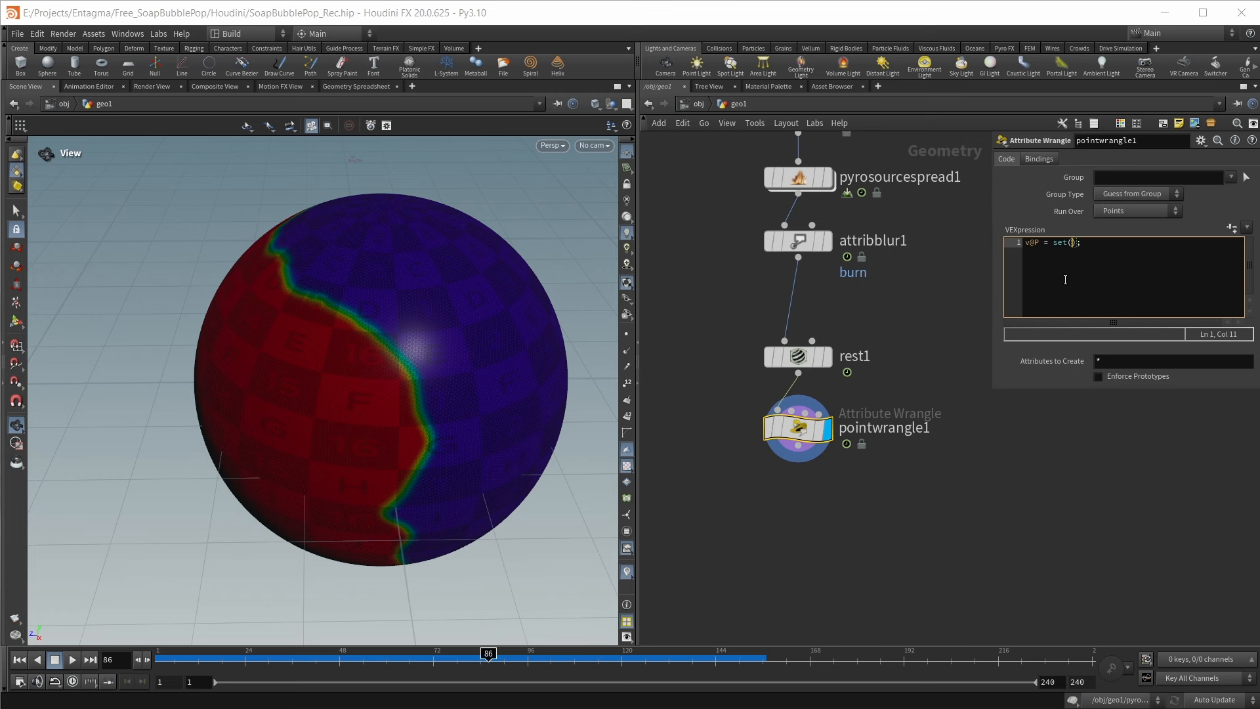
type("v@")
key("Escape")
type("P")
type(".x, ")
type("f@burn")
type(", v@P")
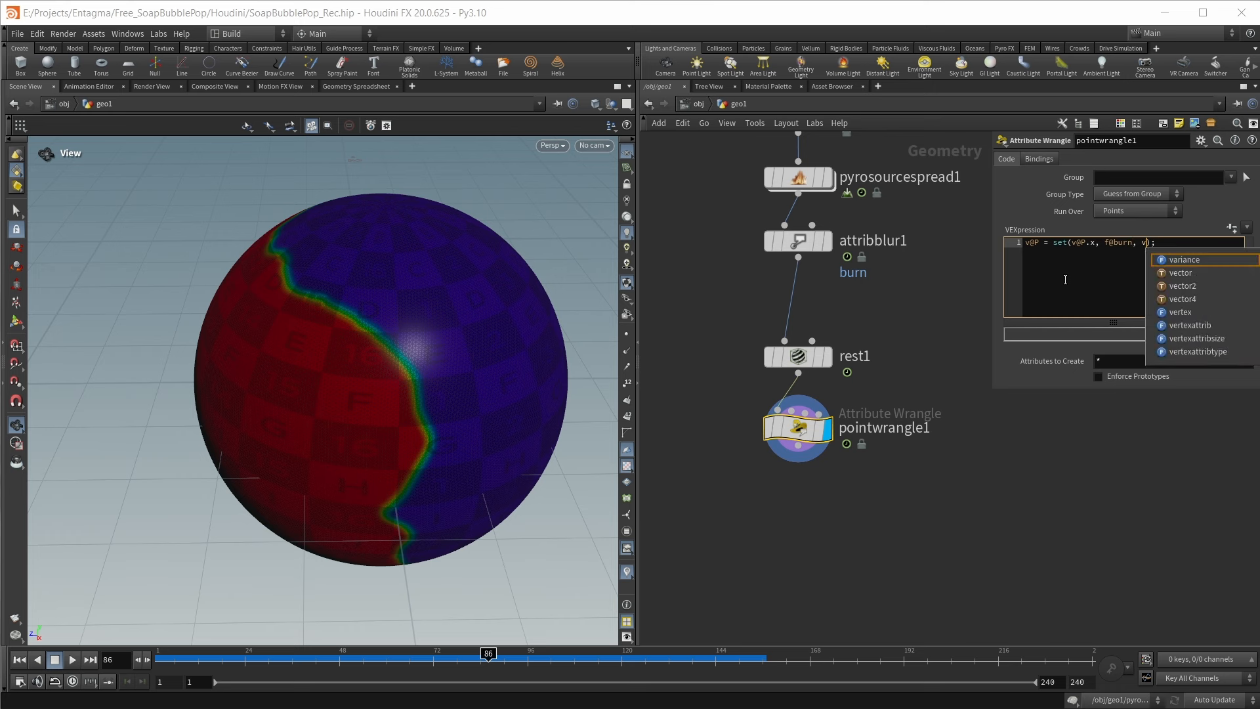
type(".z")
key("ctrl+Return")
middle_click_drag(366, 341, 346, 399)
left_click_drag(345, 399, 341, 357)
middle_click_drag(373, 357, 335, 365)
left_click_drag(335, 365, 343, 355)
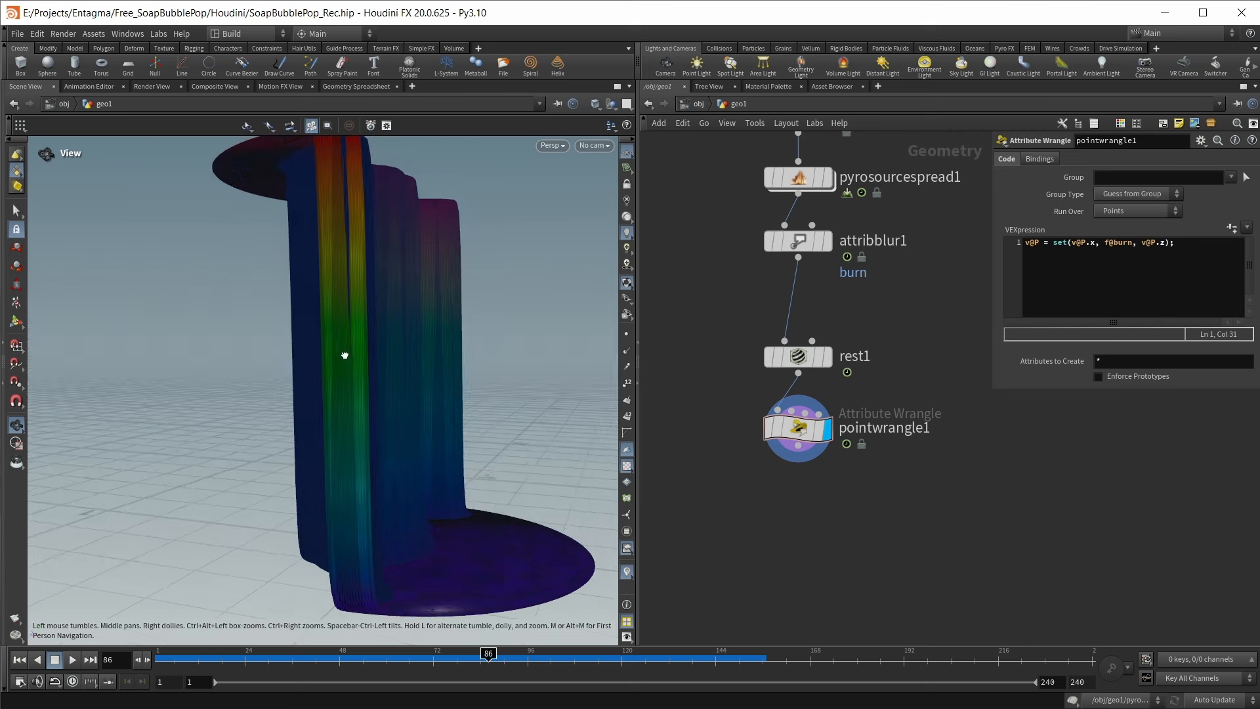
Add a displayed Clip node directly after the Point Wrangle and set its Distance to 0.1
middle_click_drag(855, 549, 830, 486)
key("Tab")
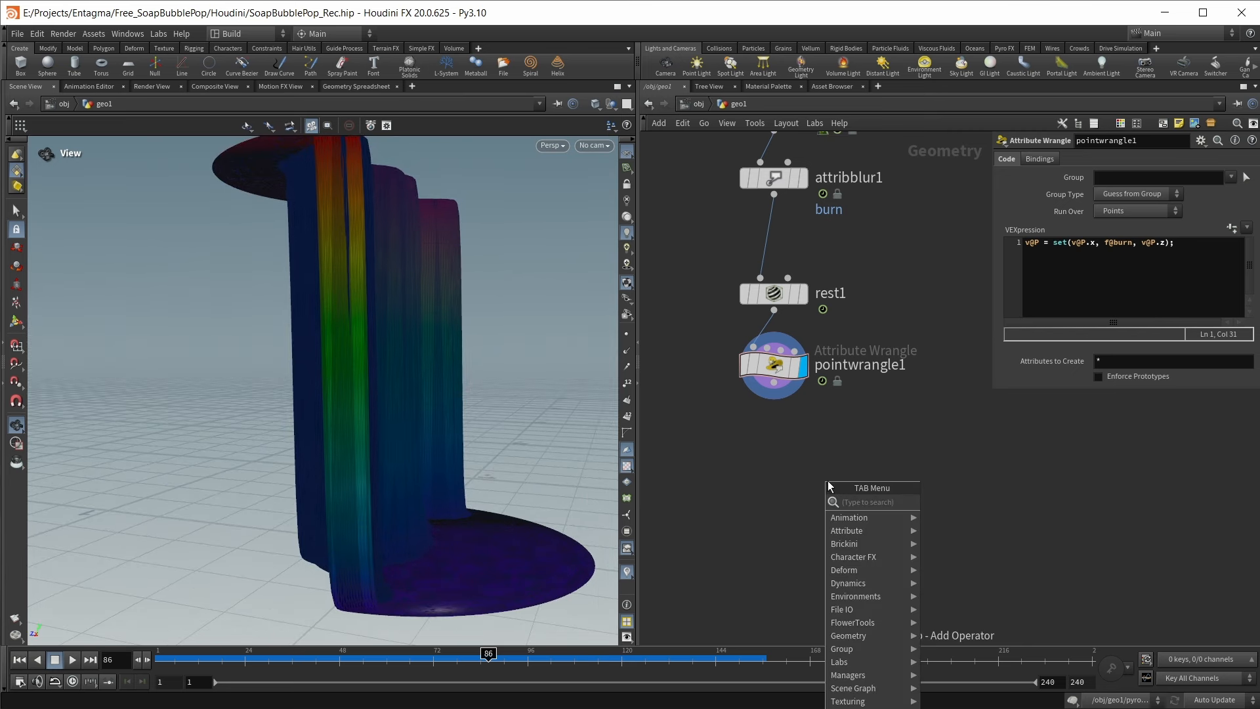
type("clip")
key("Return")
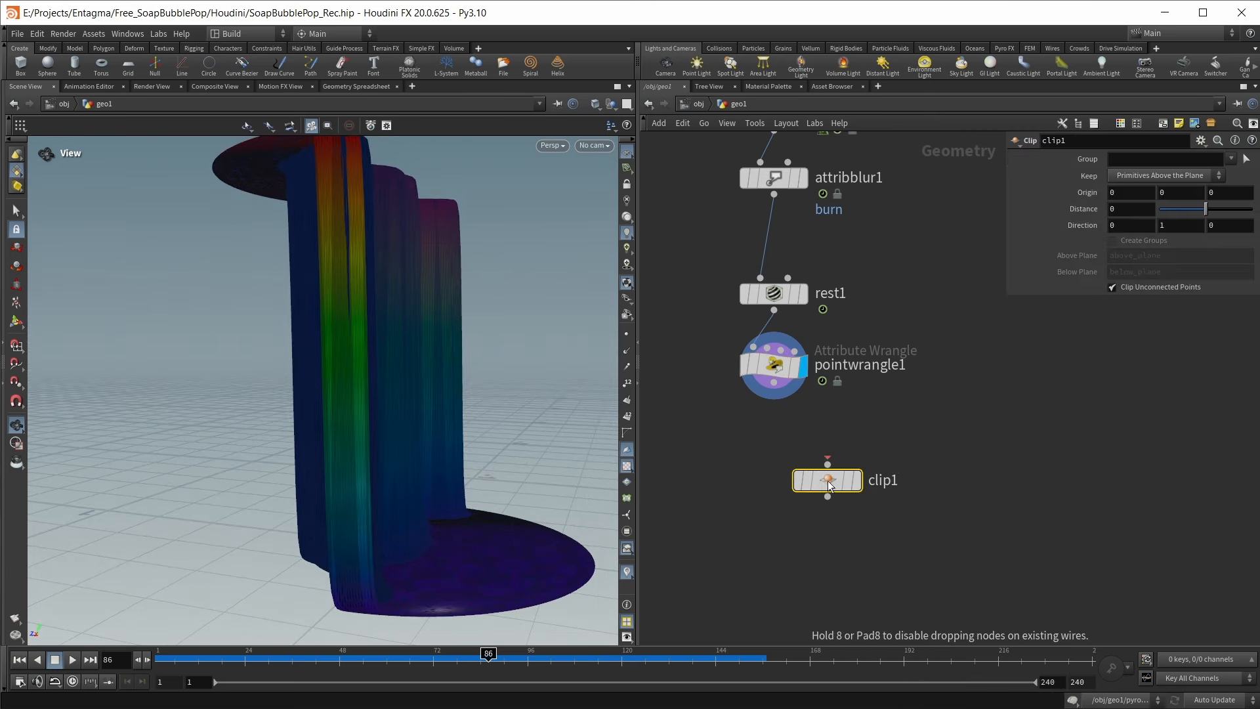
left_click(773, 405)
left_click_drag(774, 383, 775, 424)
left_click(802, 440)
left_click(1120, 211)
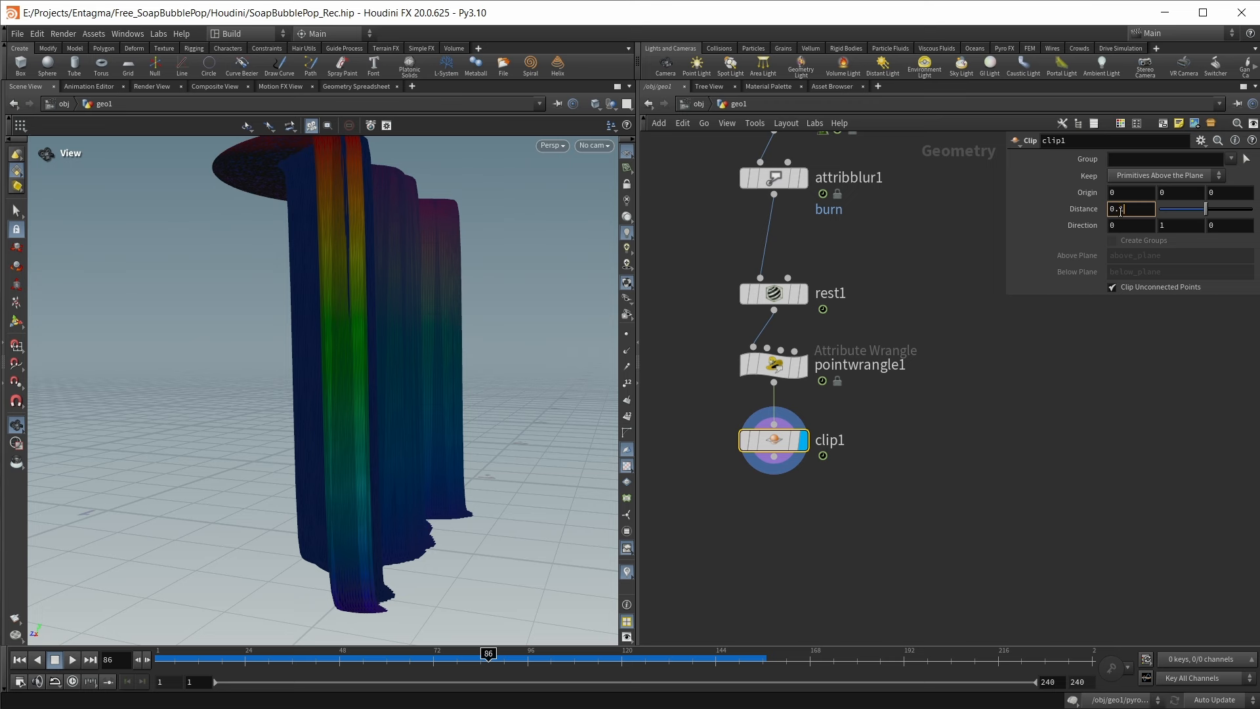
key("Return")
Add a displayed second Rest Position node after the Clip, with its Mode set to Extract Rest
middle_click_drag(795, 547, 793, 523)
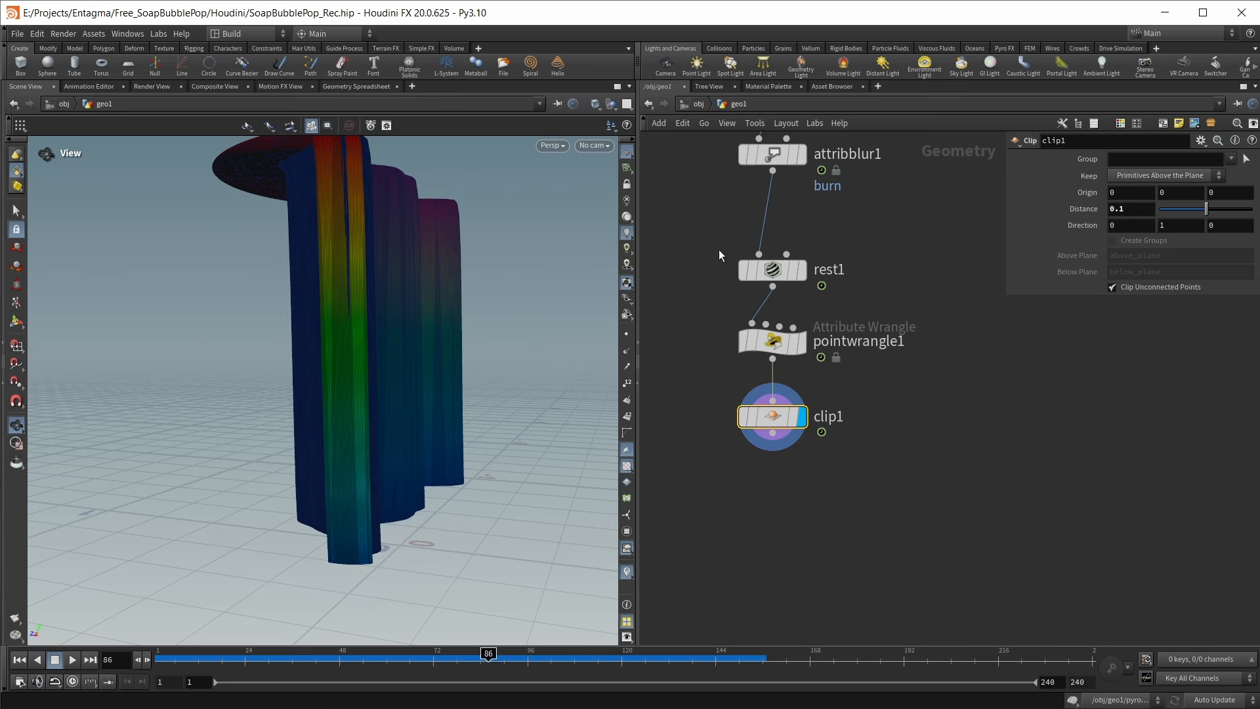
left_click(797, 270)
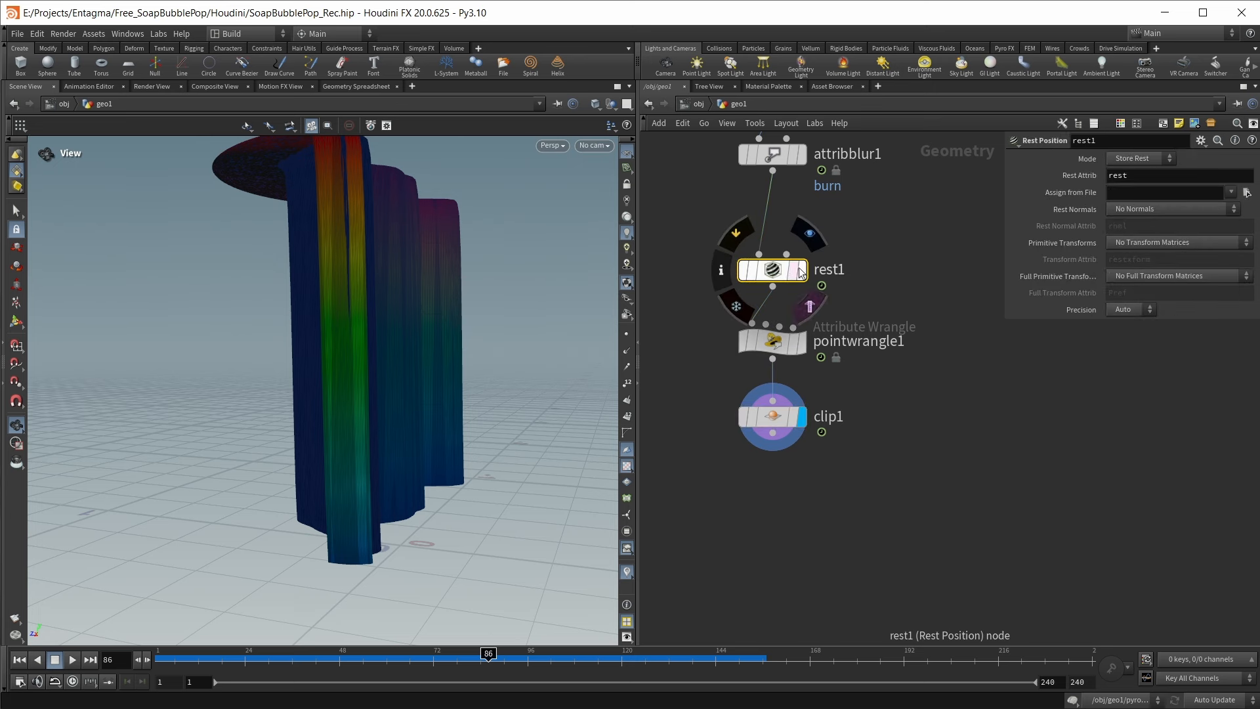
key("Tab")
type("rest")
key("Return")
left_click(761, 504)
left_click(809, 465)
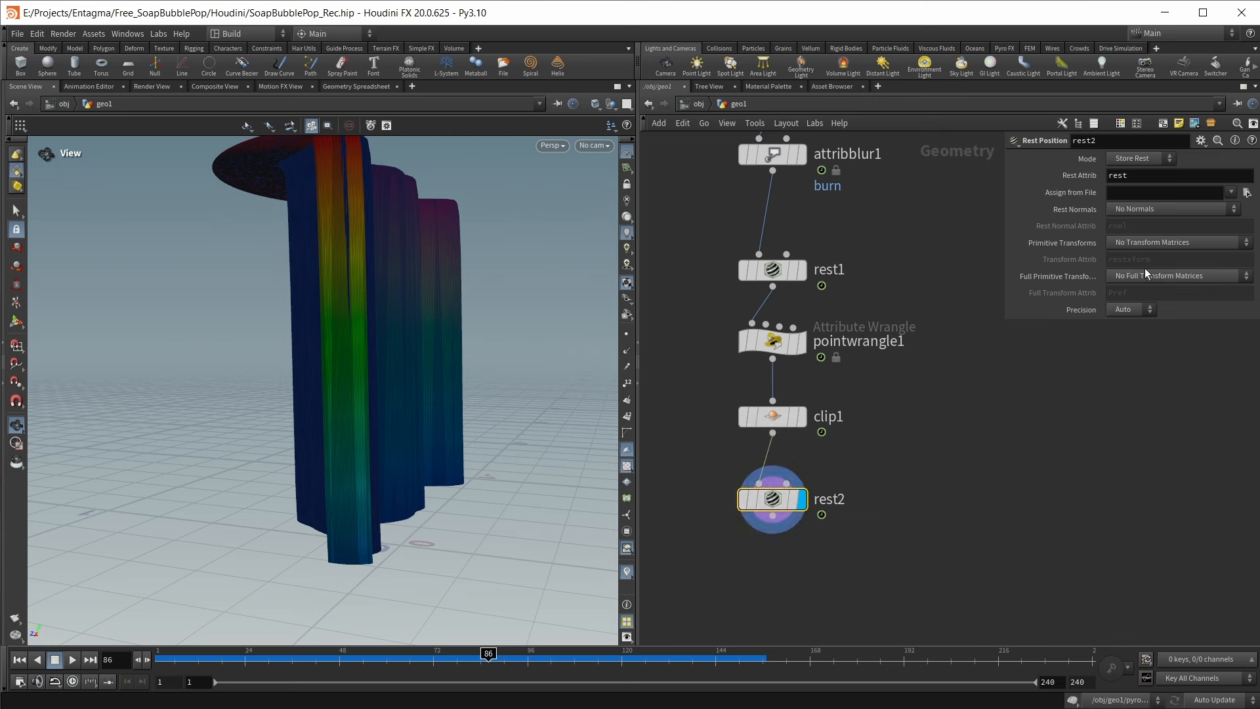
left_click(1141, 161)
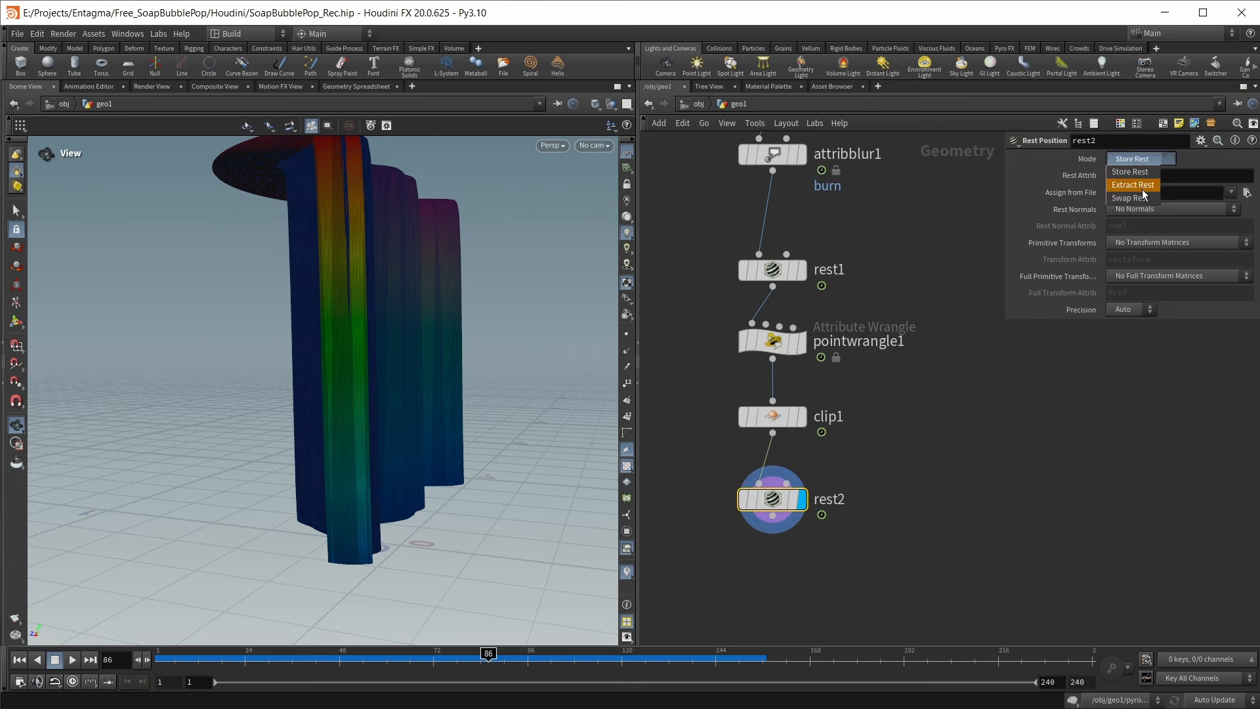
left_click(1141, 187)
left_click_drag(458, 433, 362, 370)
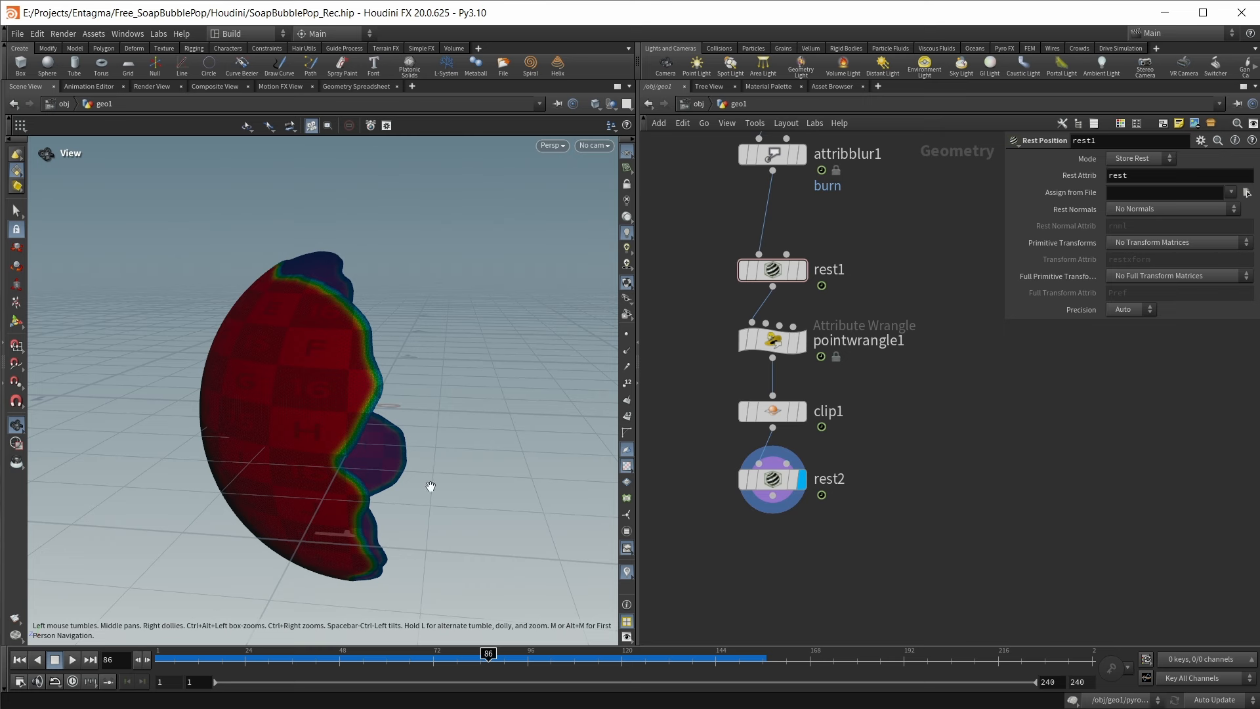
Set the Clip node to keep All Primitives and create the groups above_plane and below_plane
left_click(774, 416)
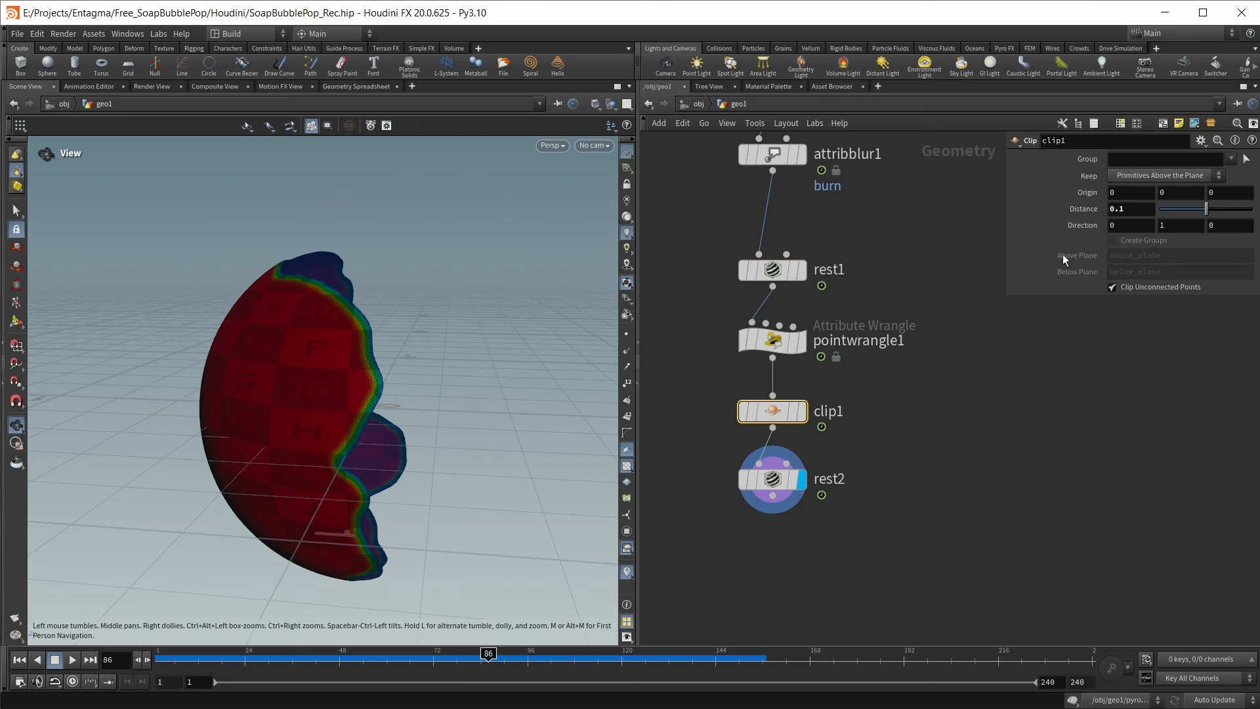
left_click(1118, 176)
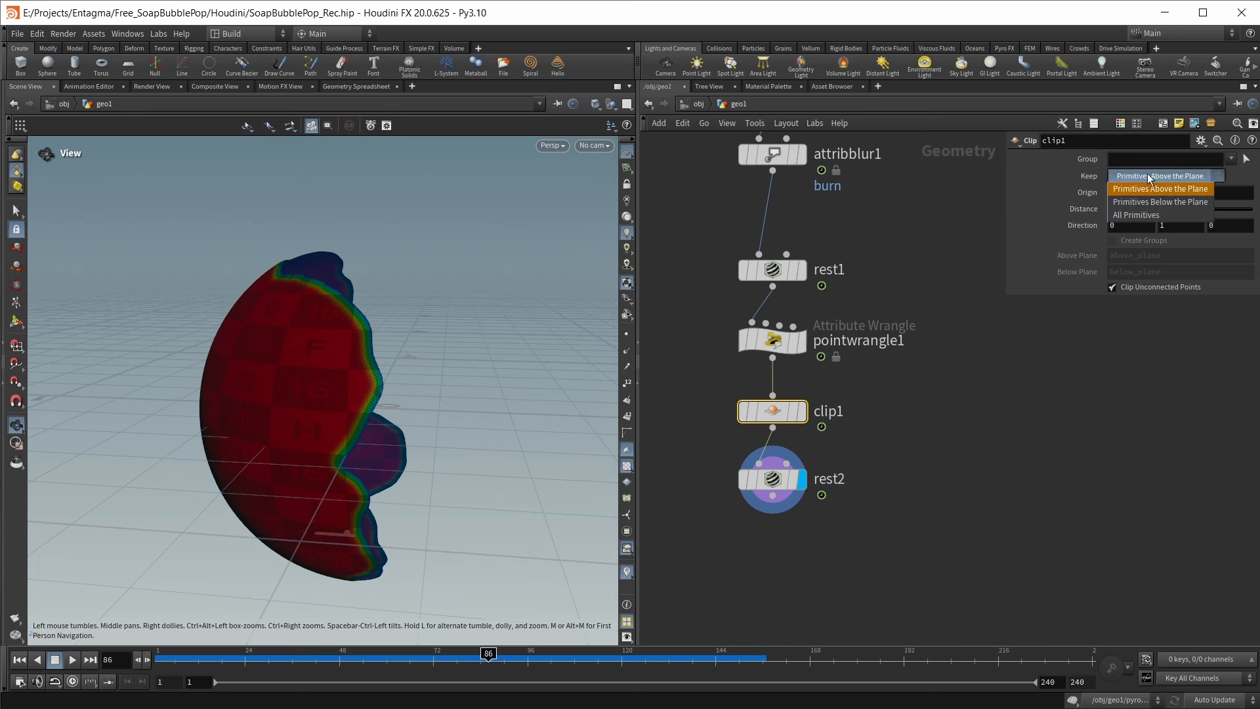
left_click(1147, 174)
left_click(1139, 241)
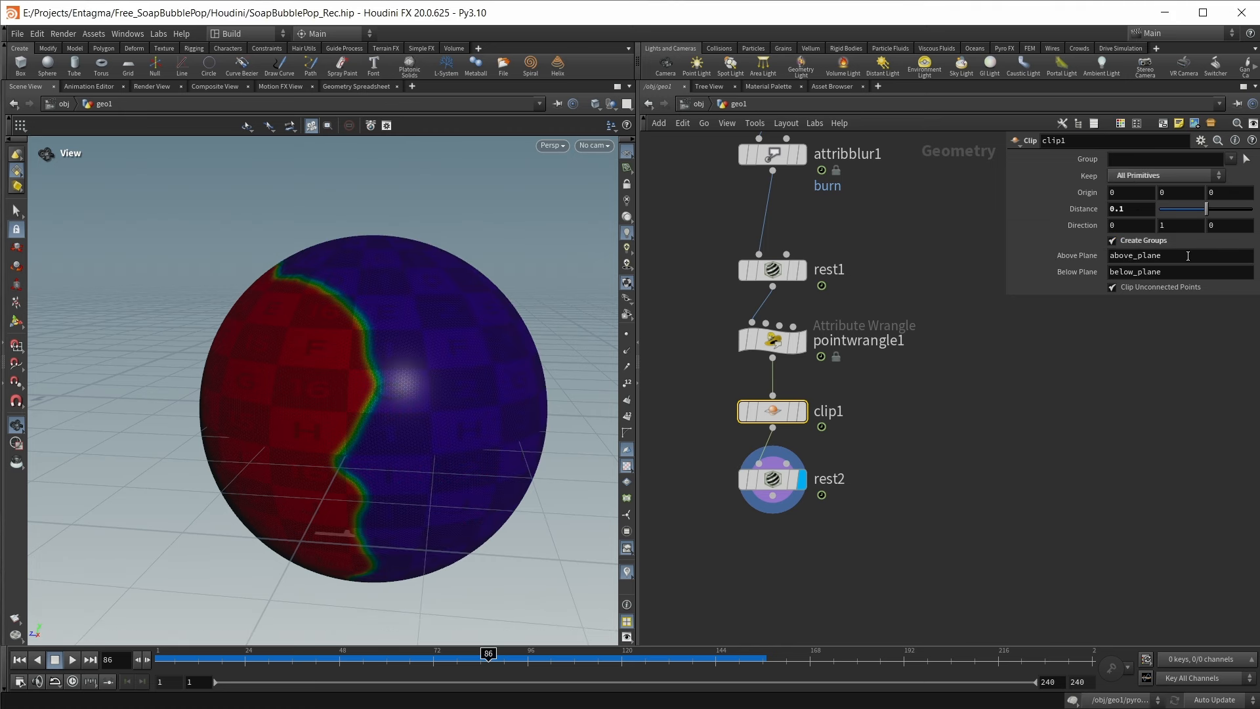
double_click(1157, 255)
key("Tab")
left_click(956, 447)
Add a displayed Cache node directly after the second Rest Position node
middle_click_drag(851, 558, 873, 459)
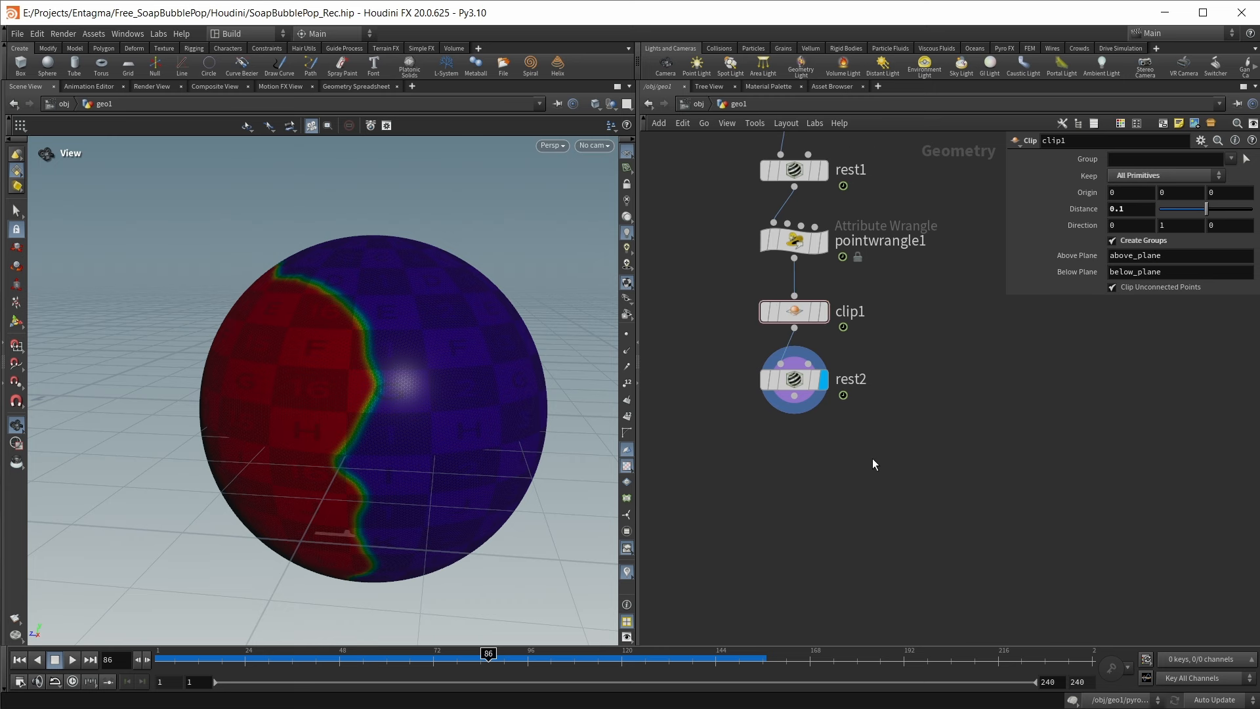
key("Tab")
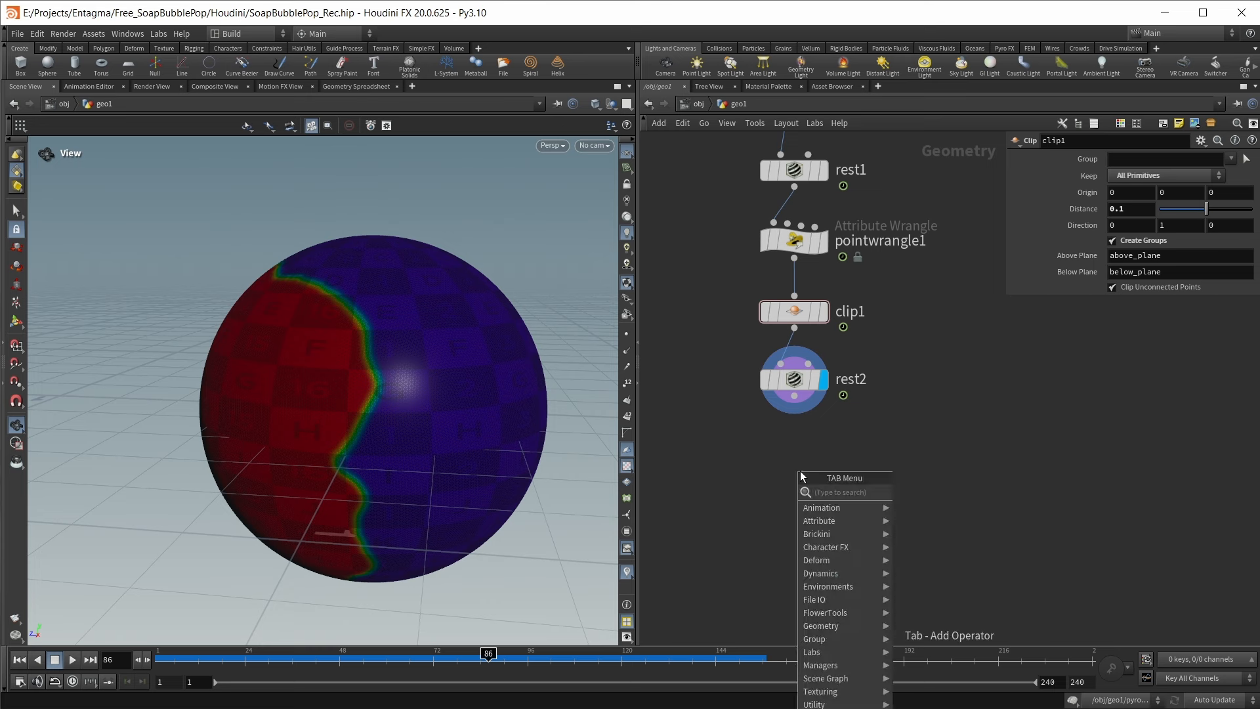
type("cca")
key("BackSpace")
key("BackSpace")
type("ac")
key("Return")
left_click(800, 471)
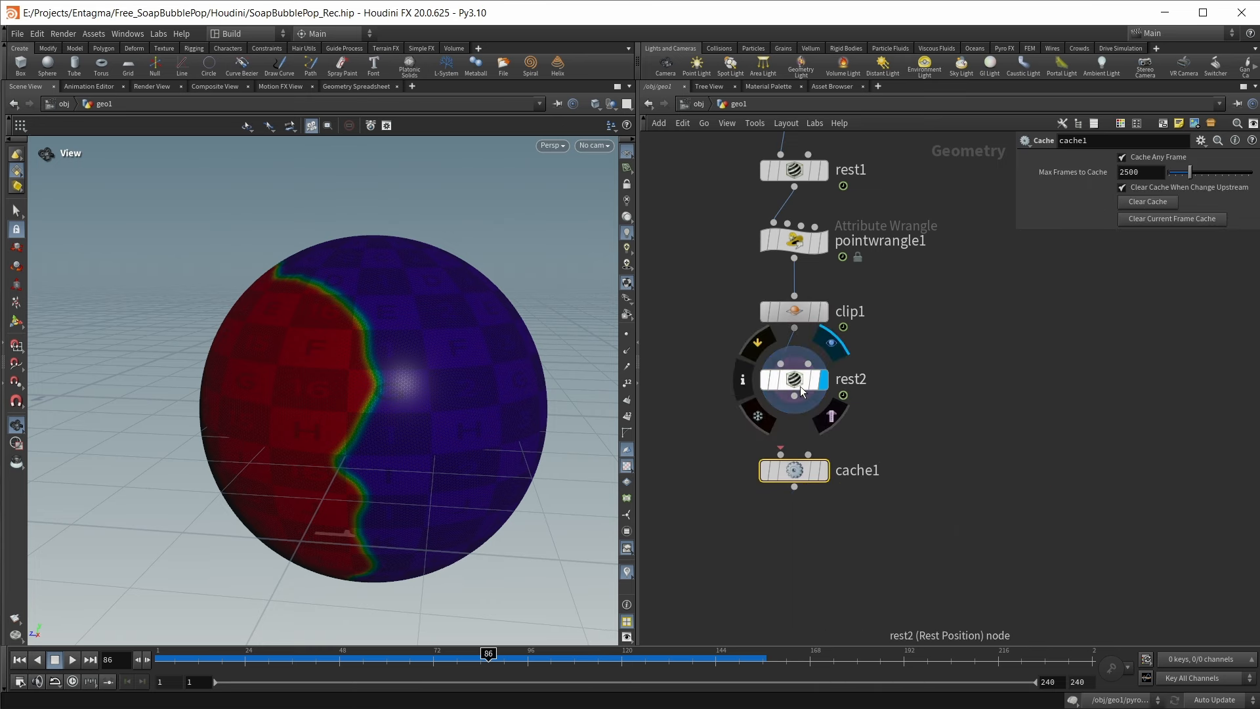
left_click_drag(794, 470, 793, 449)
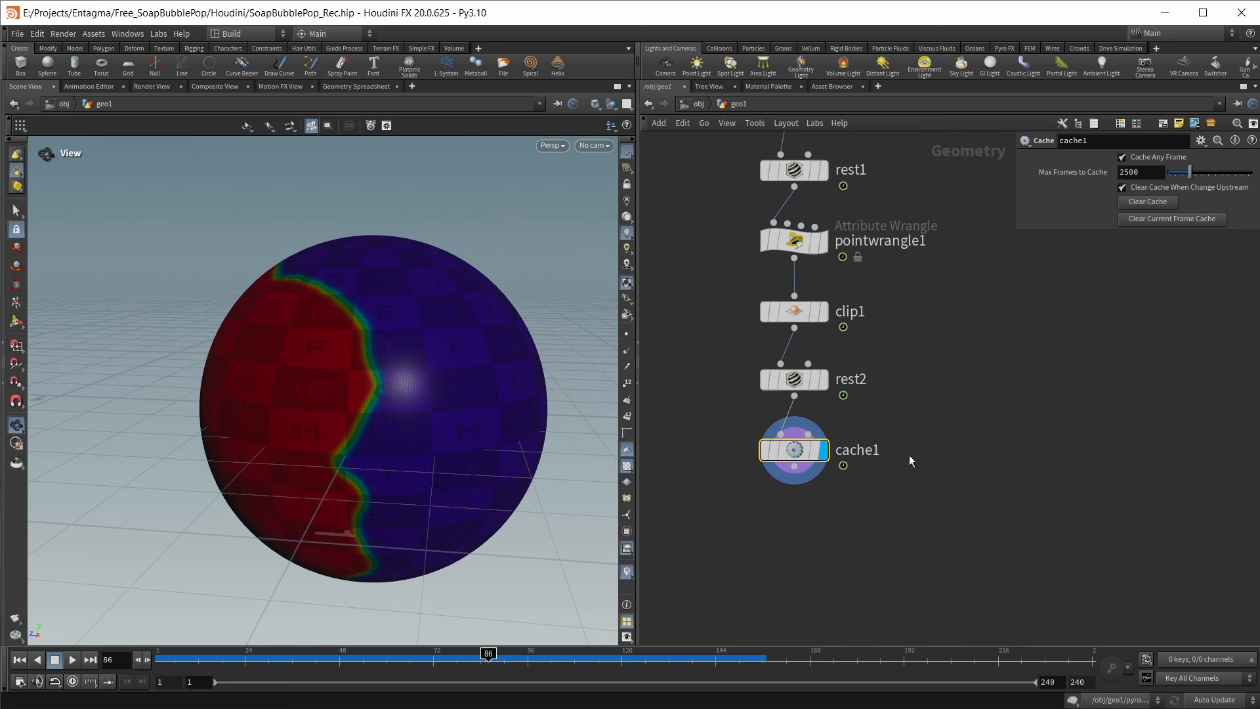
Play the simulation from the first frame to fill the cache, and stop at frame 91
key("ctrl+Up")
key("Up")
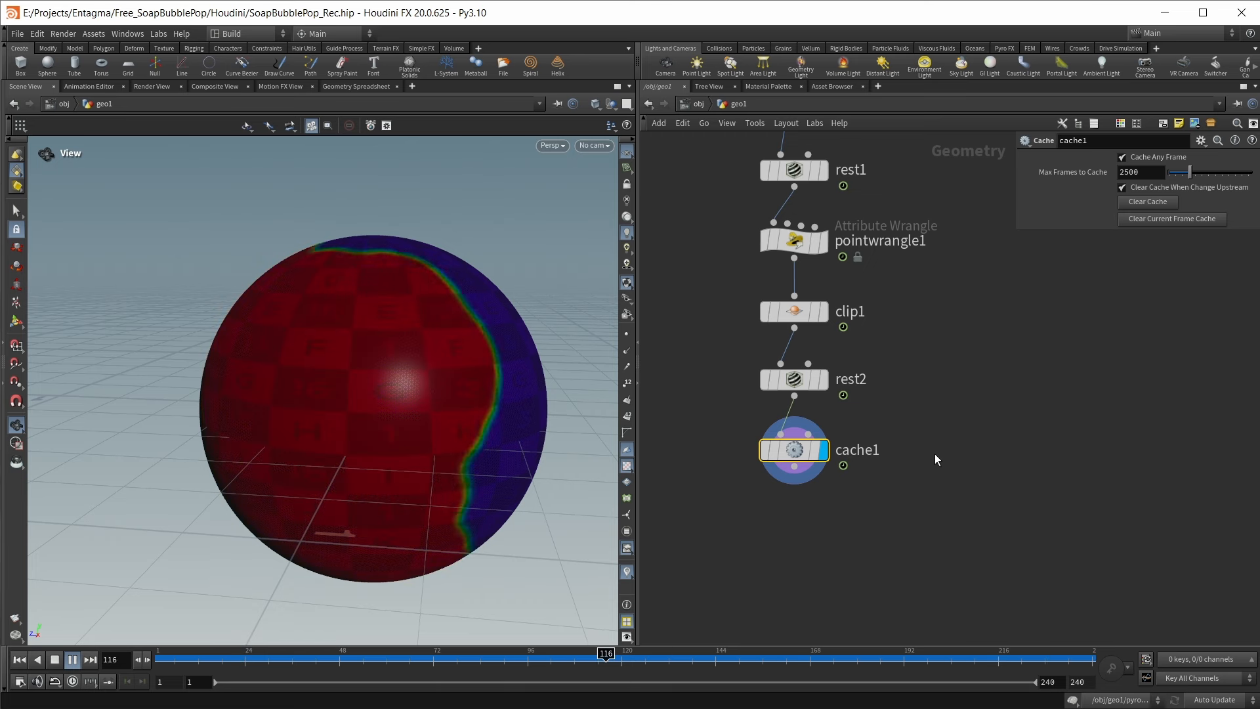
left_click_drag(522, 653, 515, 651)
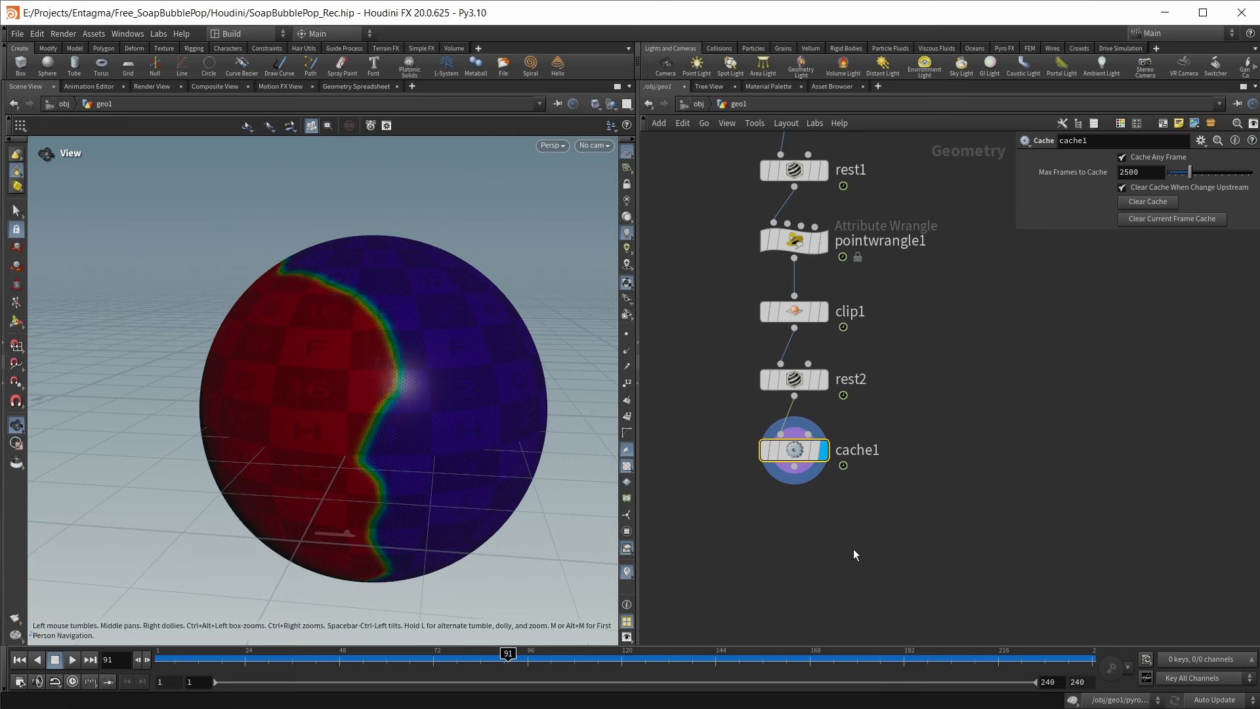
Add a displayed Split node after the Cache and set its Group to below_plane
middle_click_drag(872, 545, 872, 434)
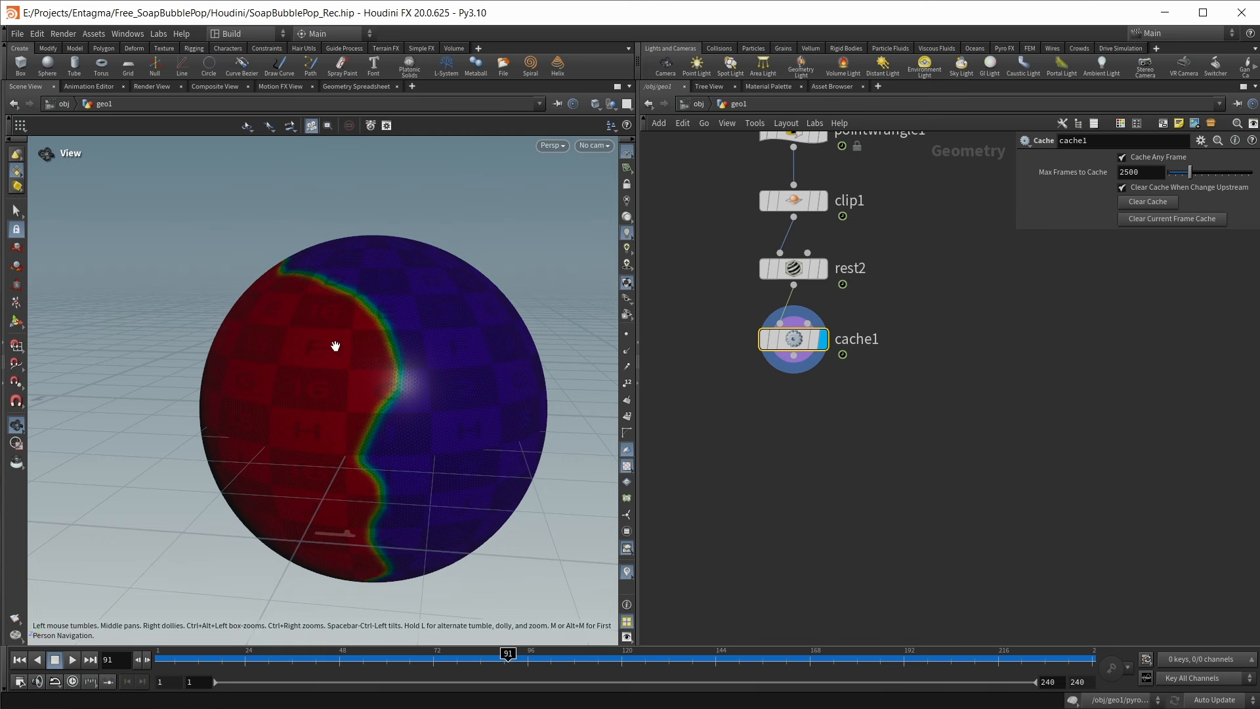
left_click(759, 465)
key("Tab")
type("split")
key("Return")
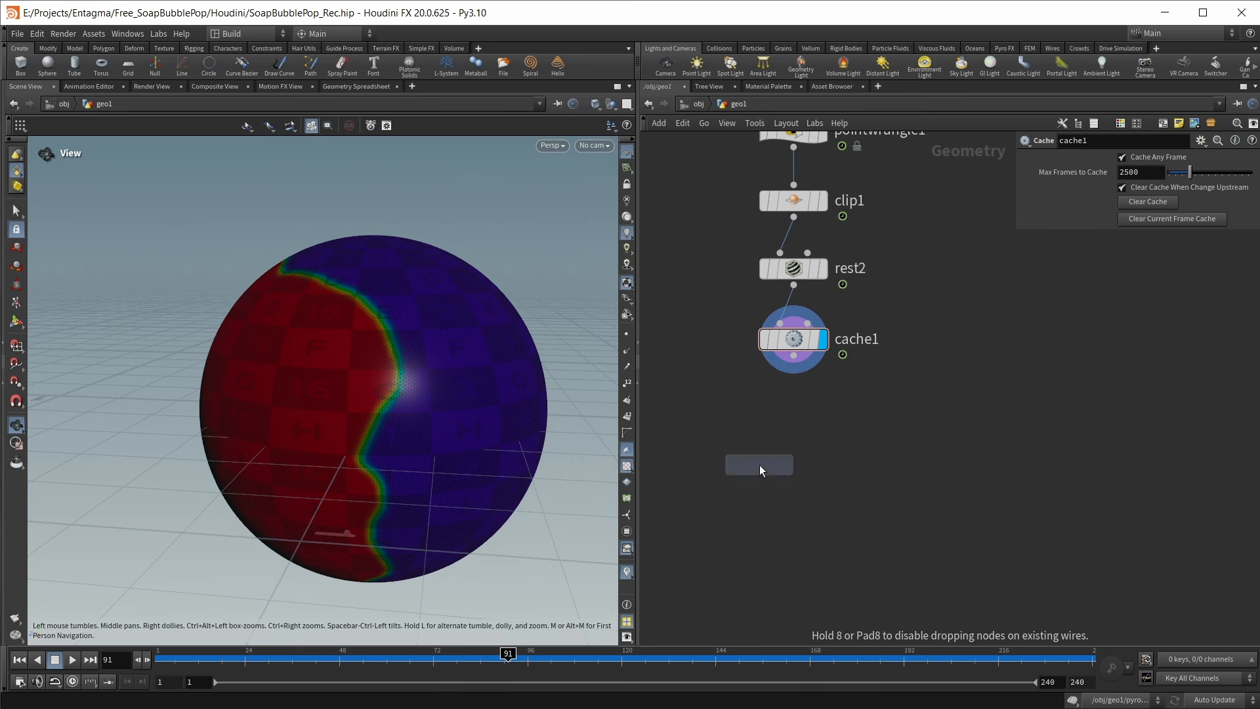
left_click(760, 465)
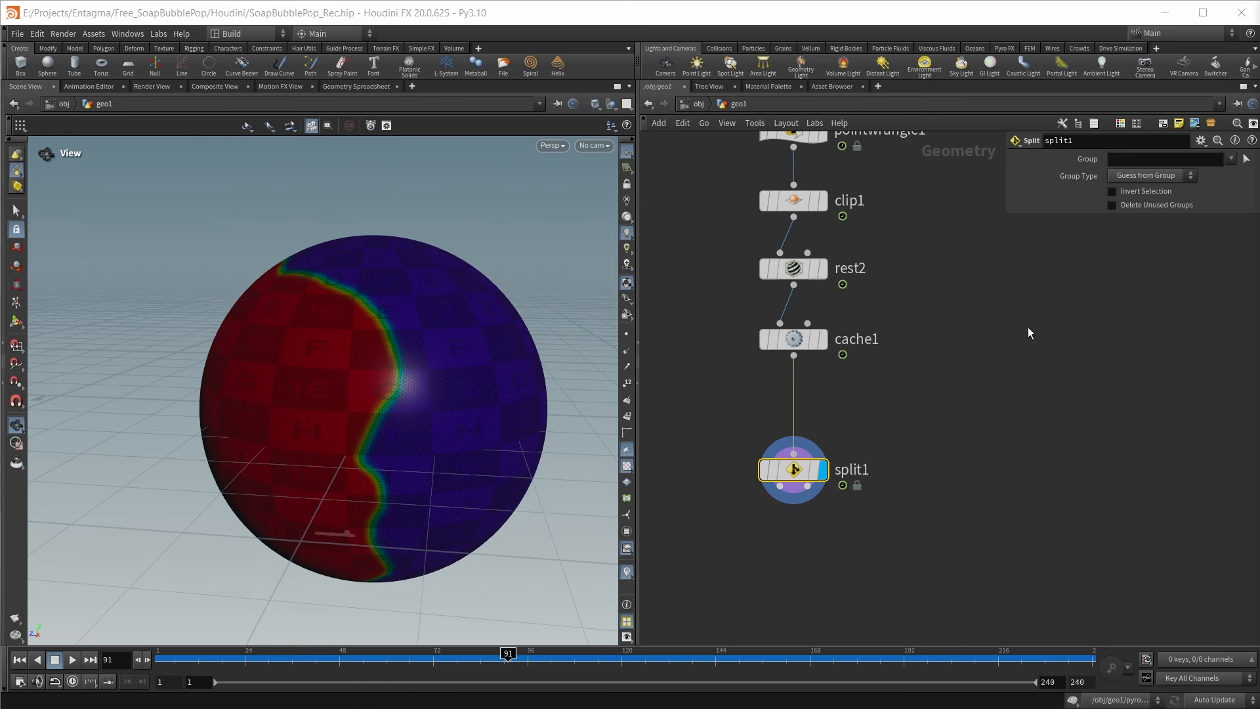
left_click(1230, 159)
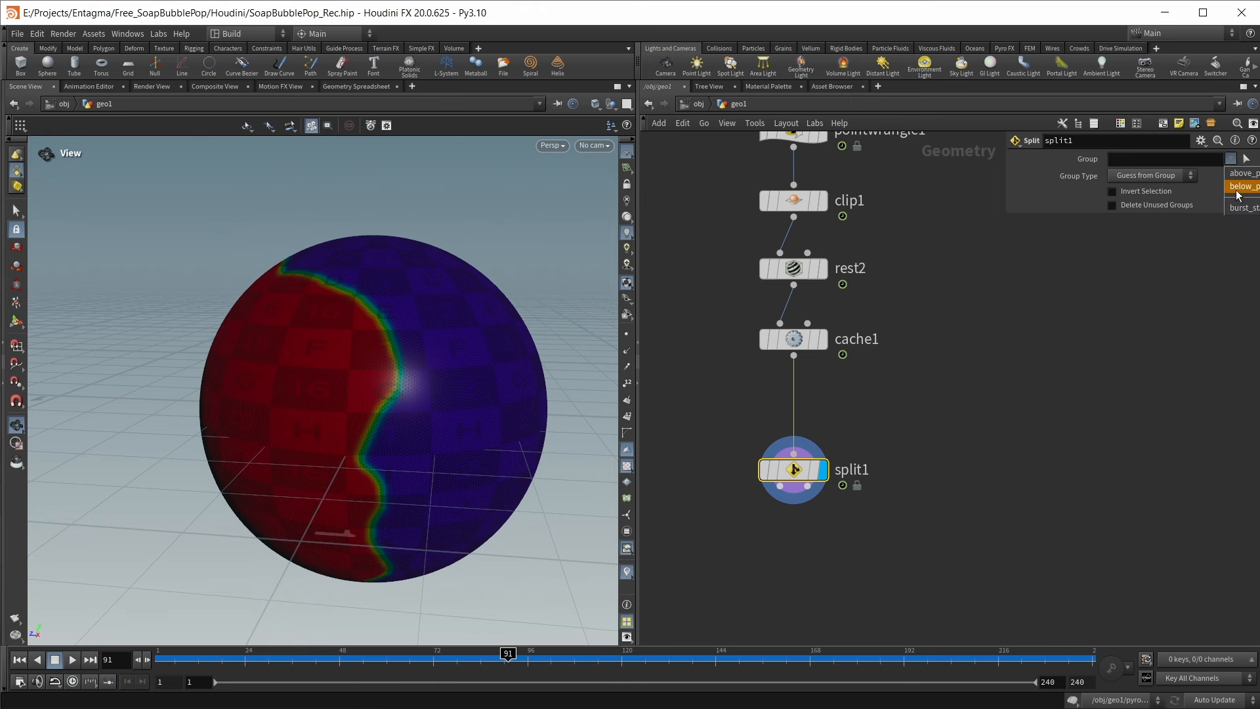
left_click(1238, 195)
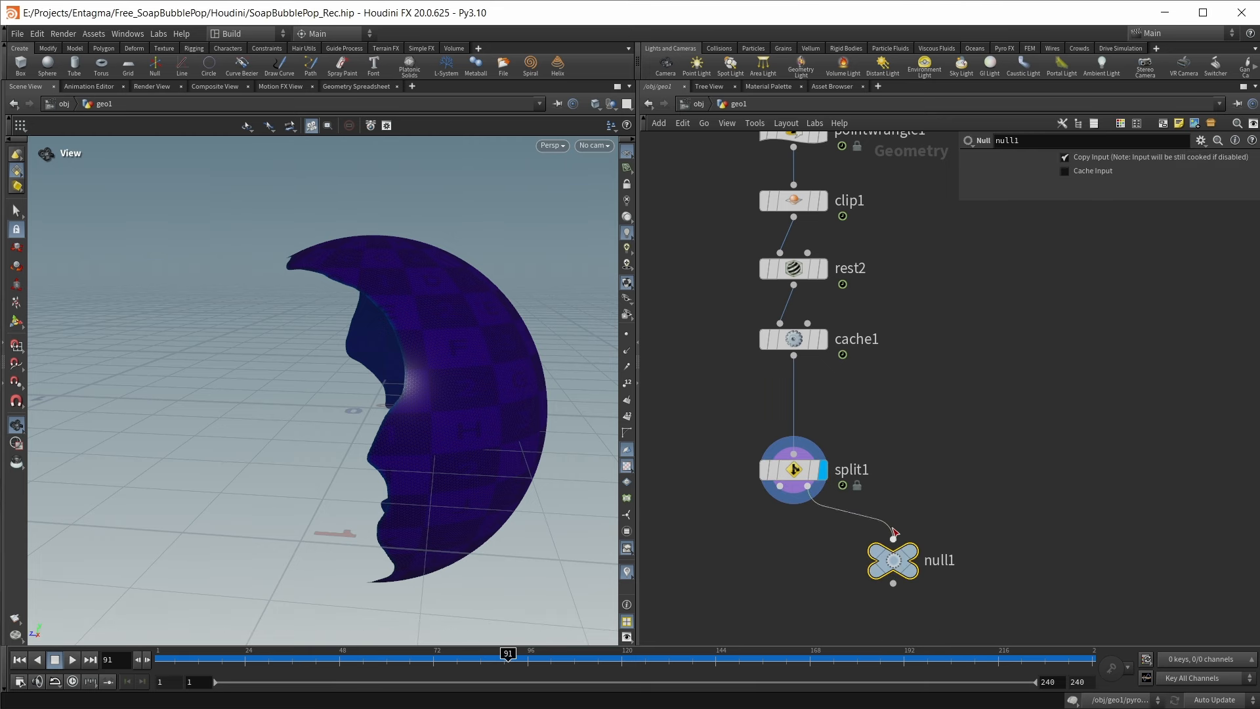
Place a Null wired to the Split node's second output and display it
left_click_drag(893, 562, 903, 548)
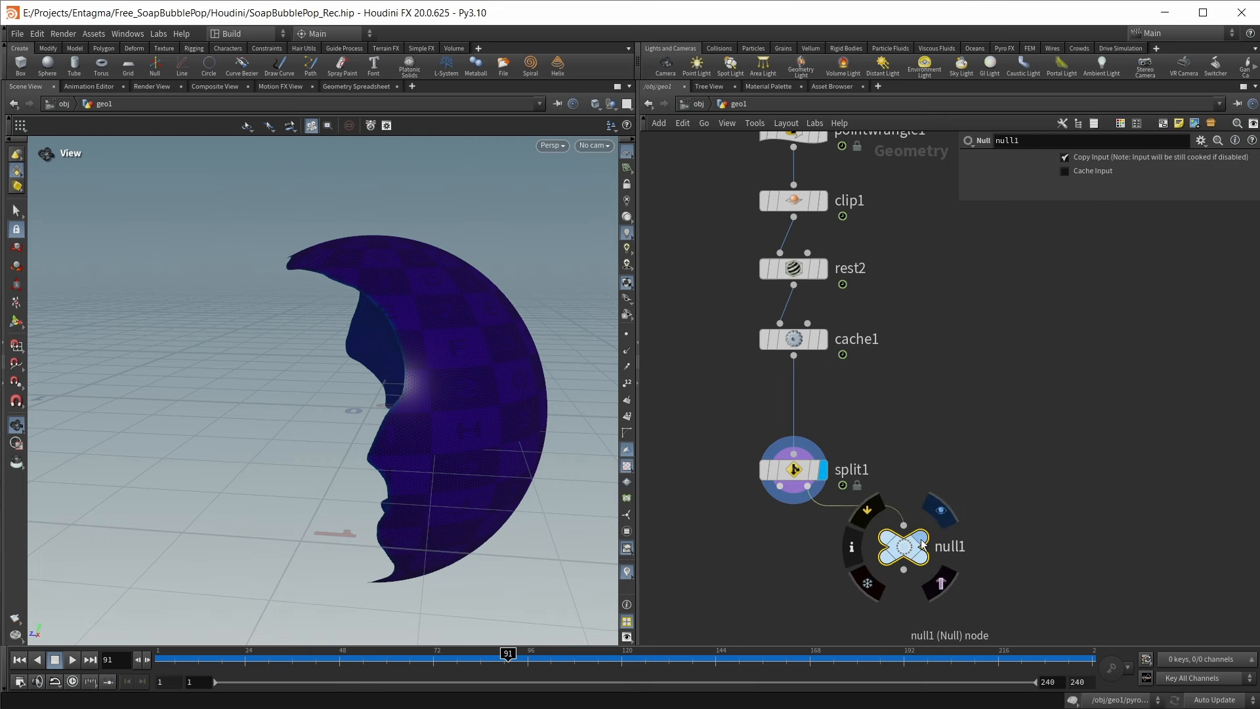
left_click(921, 544)
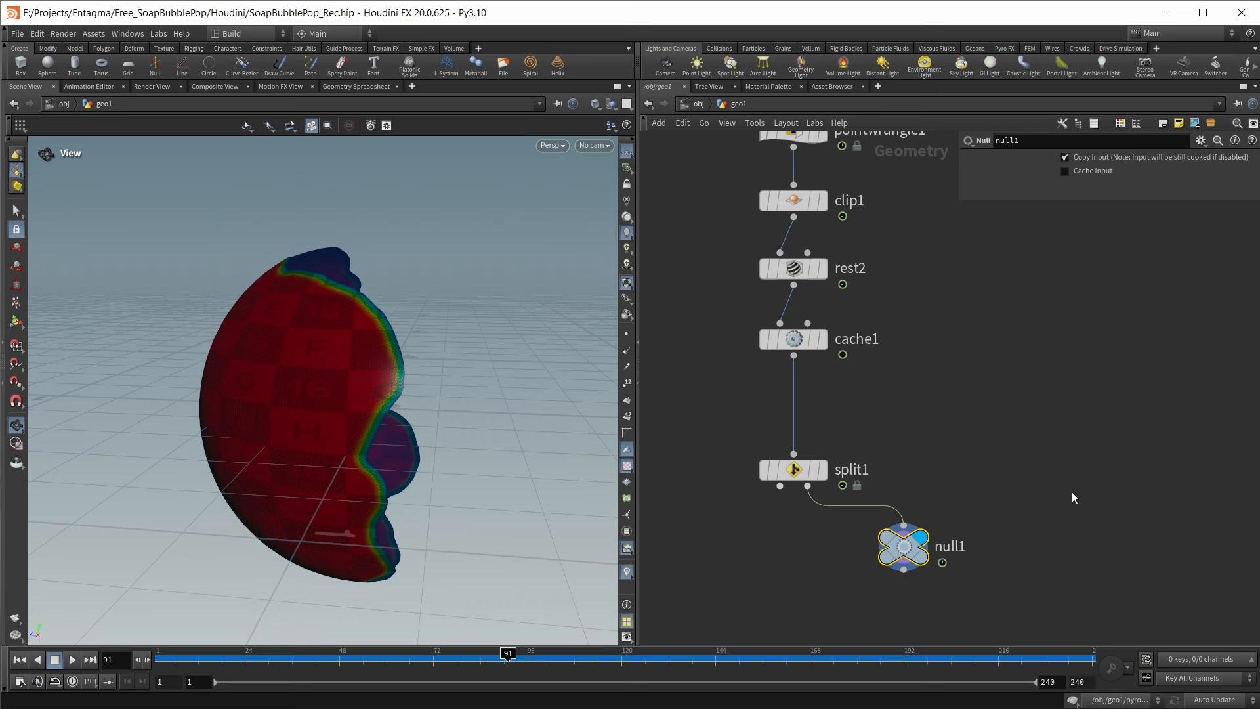
Place an unconnected Scatter and Align node beside the burst_start group node near the start of the network
scroll(1072, 491, "down", 4)
middle_click_drag(1080, 419, 1051, 427)
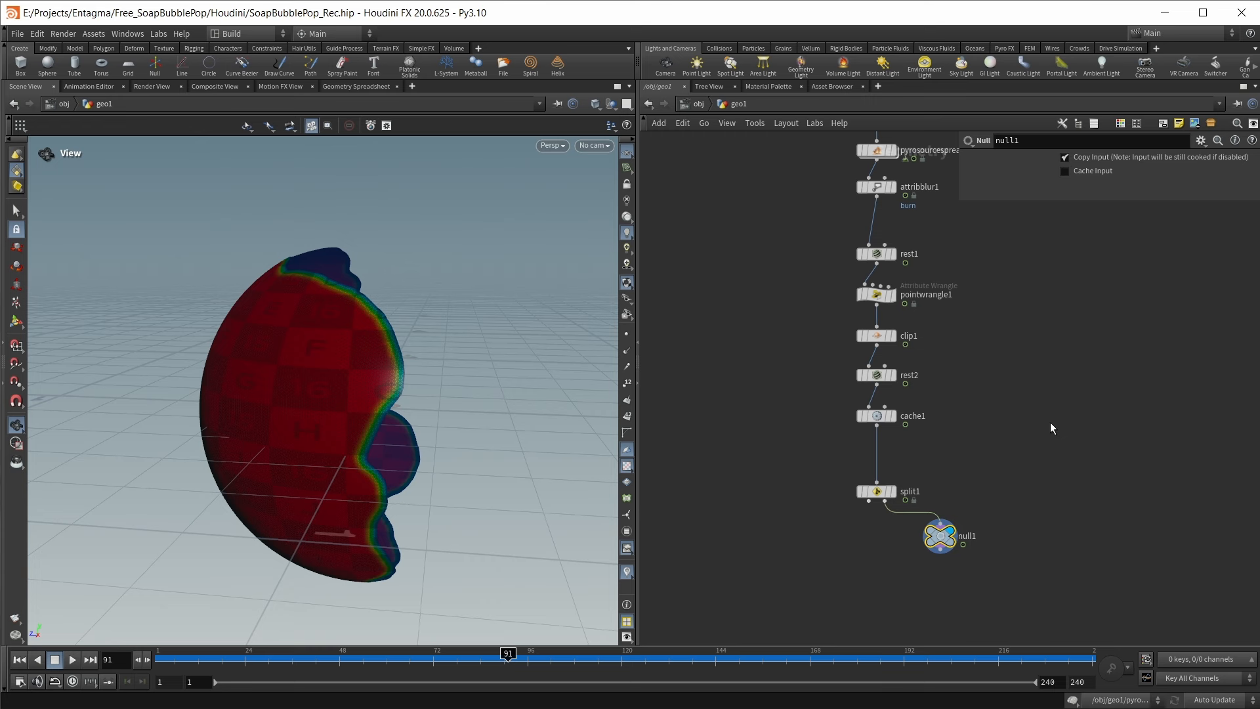
middle_click_drag(1011, 319, 998, 487)
middle_click_drag(1019, 367, 976, 526)
middle_click(822, 336)
left_click(822, 336)
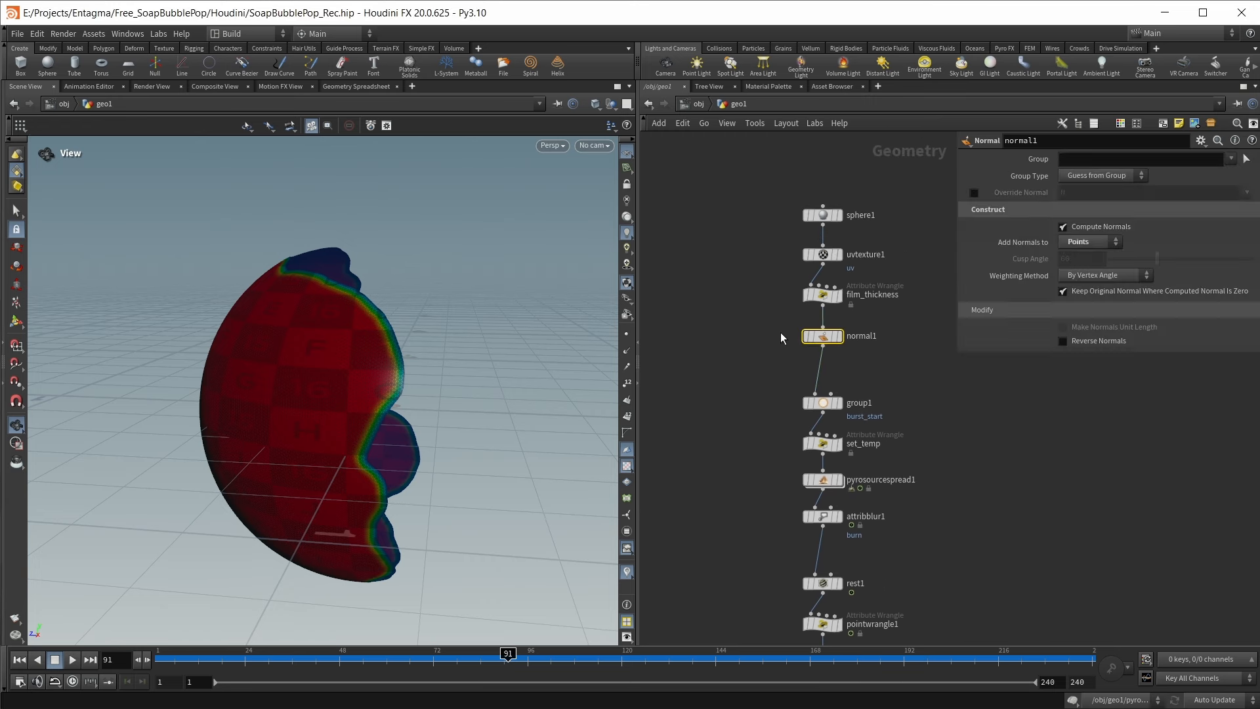
scroll(932, 410, "up", 1)
key("Tab")
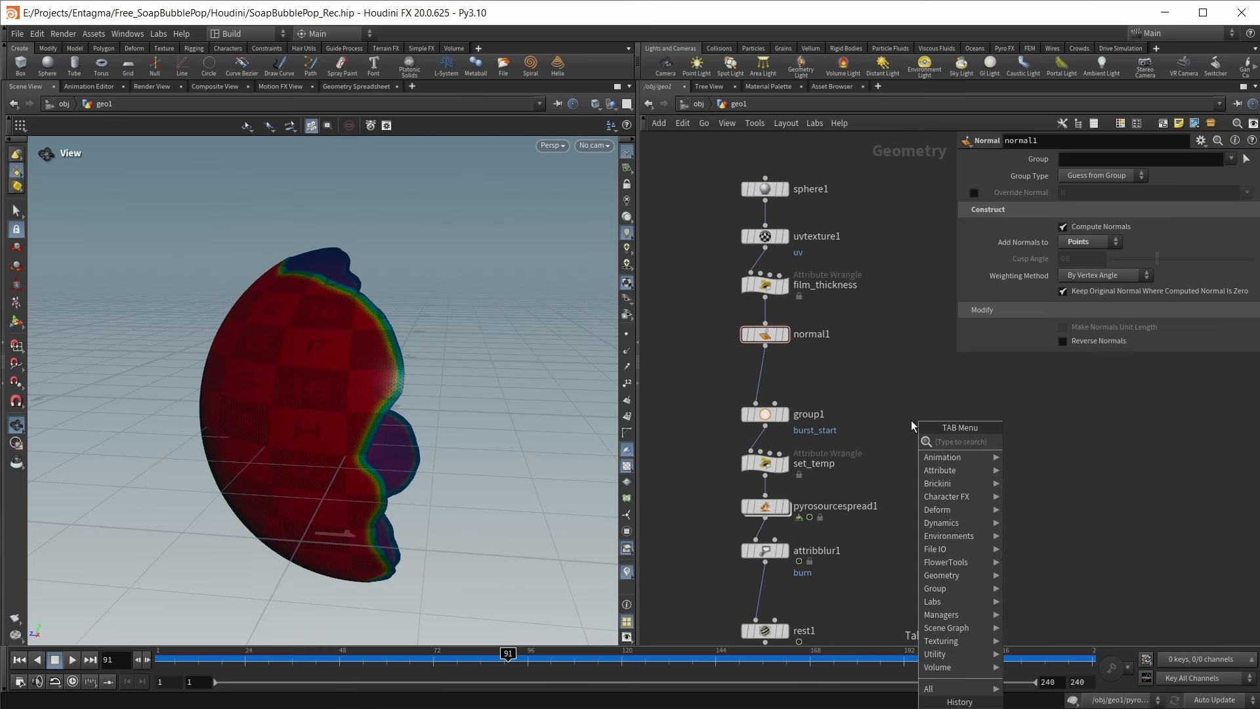
type("scat")
key("Down")
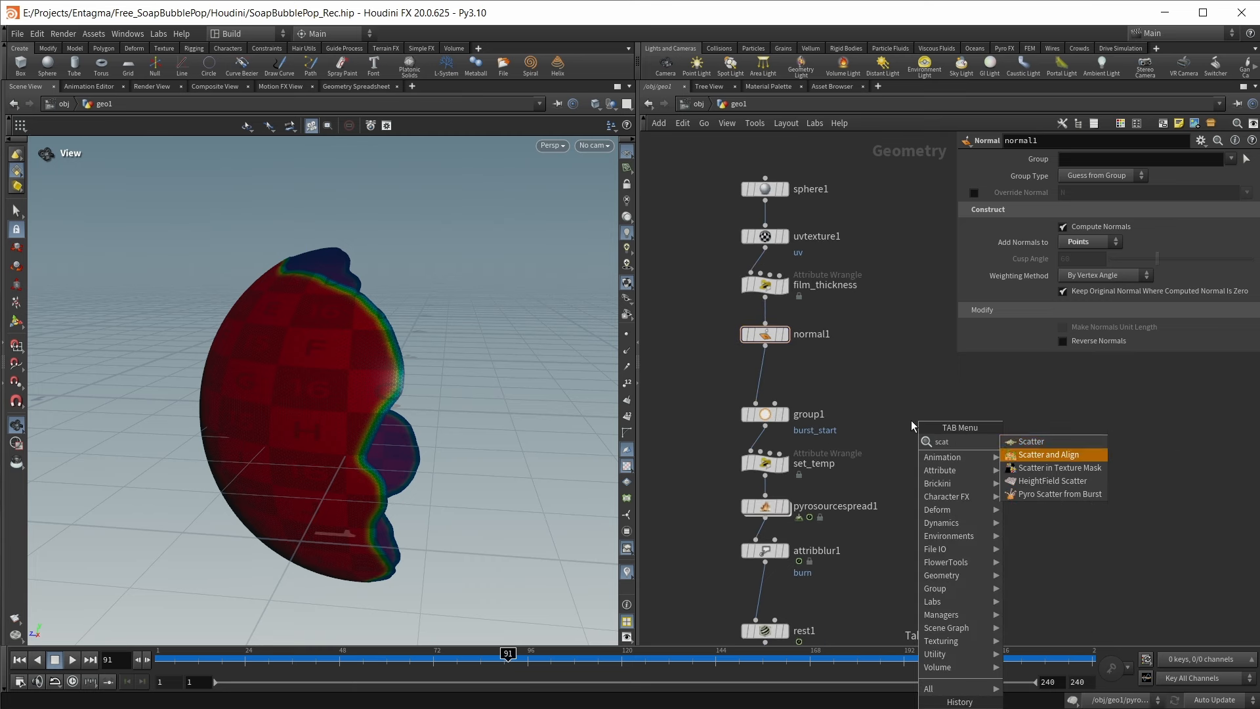
key("Return")
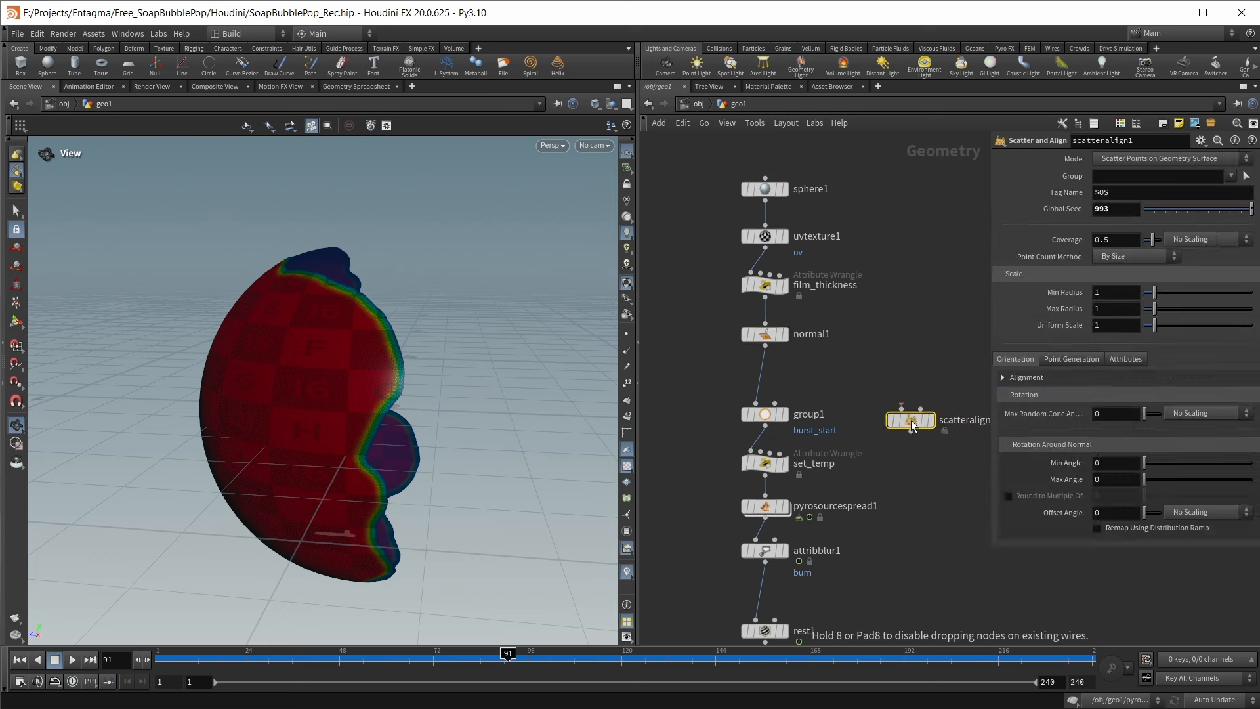
left_click(945, 412)
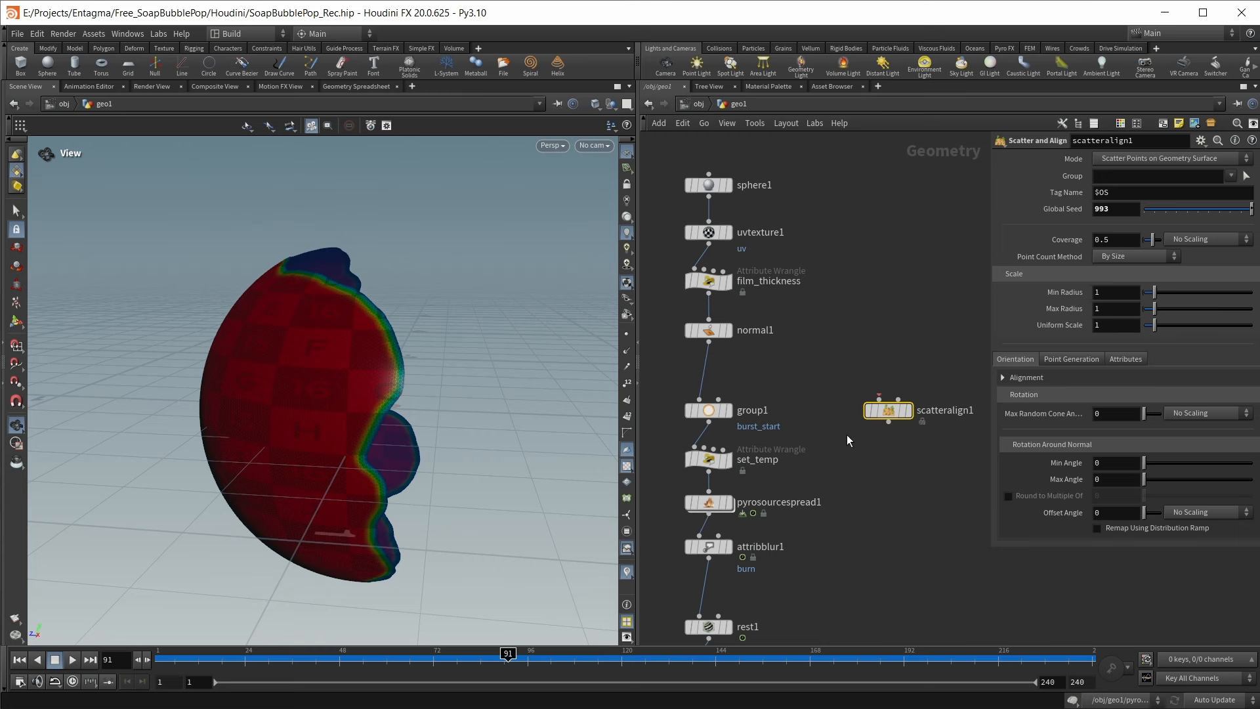
Wire the normal1 output into the Scatter and Align node, display it, and set its Coverage to 1
left_click_drag(709, 339, 878, 397)
left_click(908, 410)
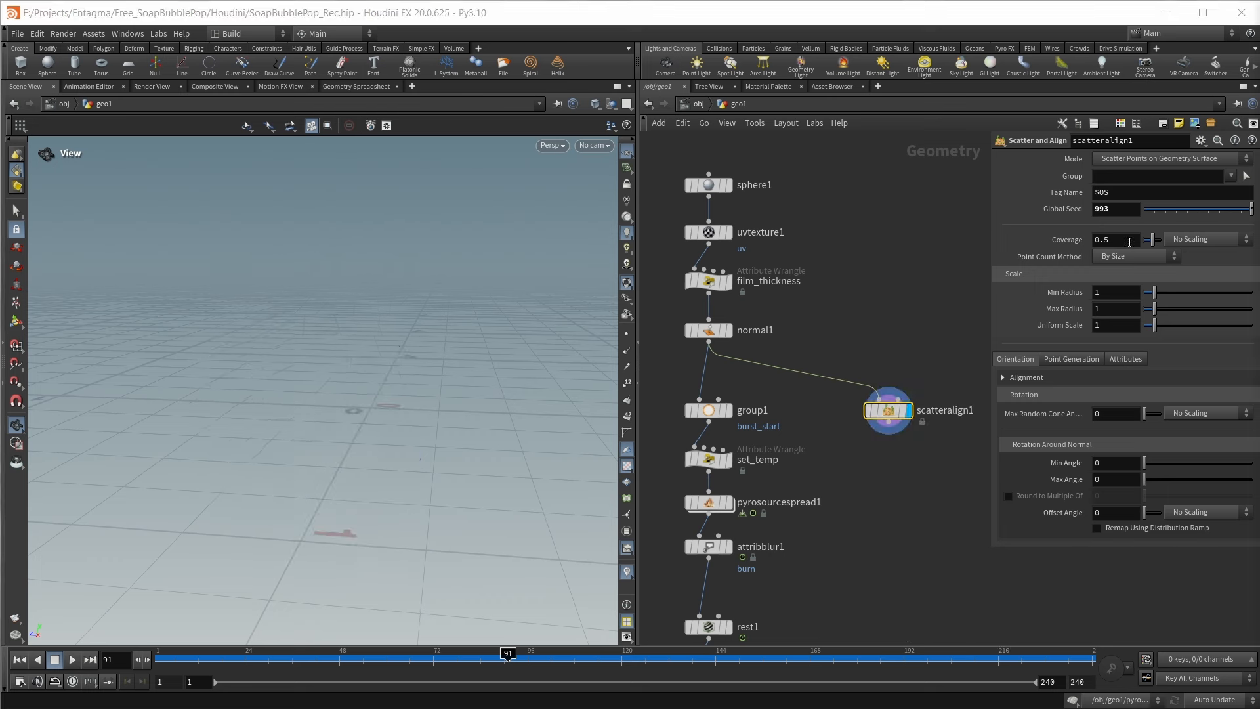
left_click(1129, 242)
type("1")
key("Return")
Set the Scatter and Align point count method to By Point Spacing with a Spacing of .0075 and Minimum Spacing disabled
left_click(1125, 256)
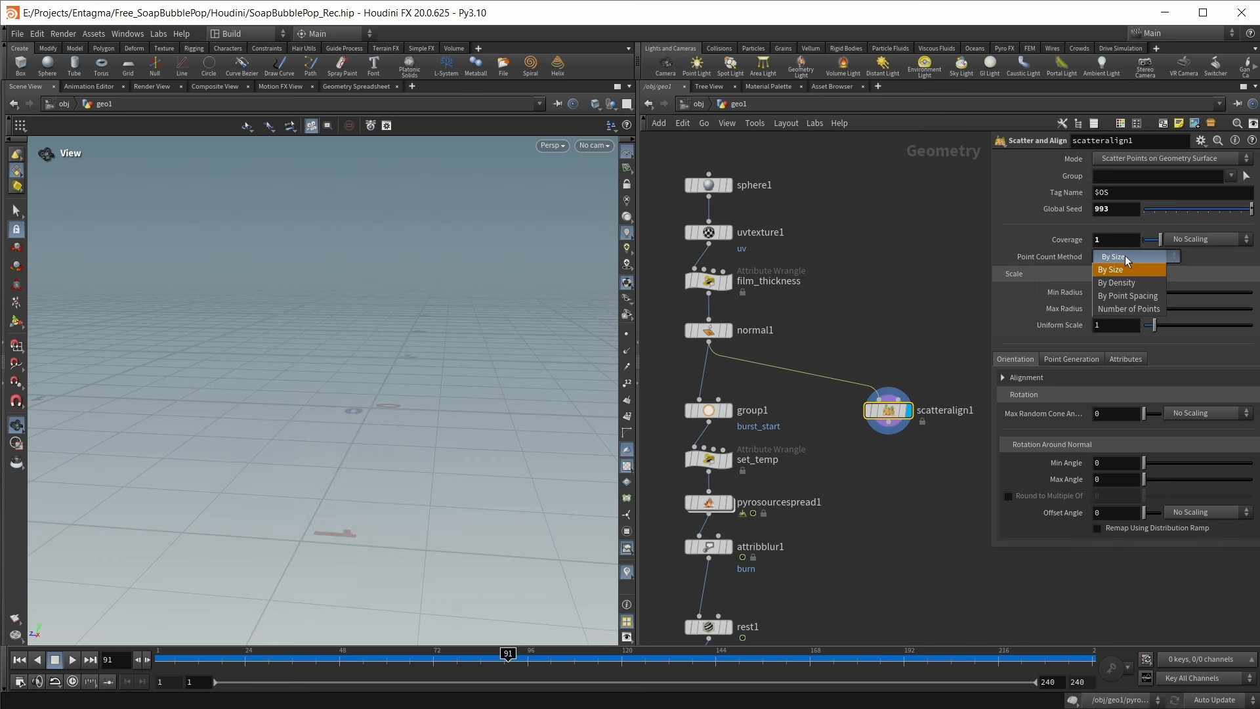
left_click(1127, 295)
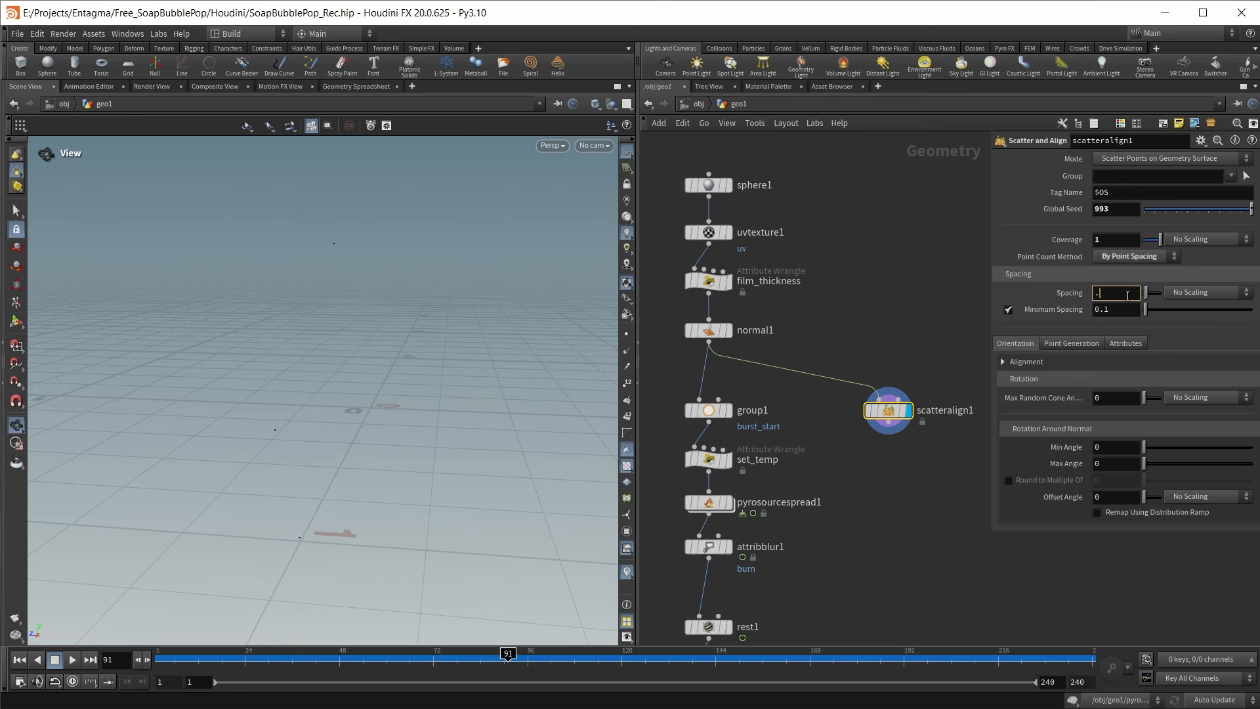
left_click(1127, 296)
type(".0075")
key("Return")
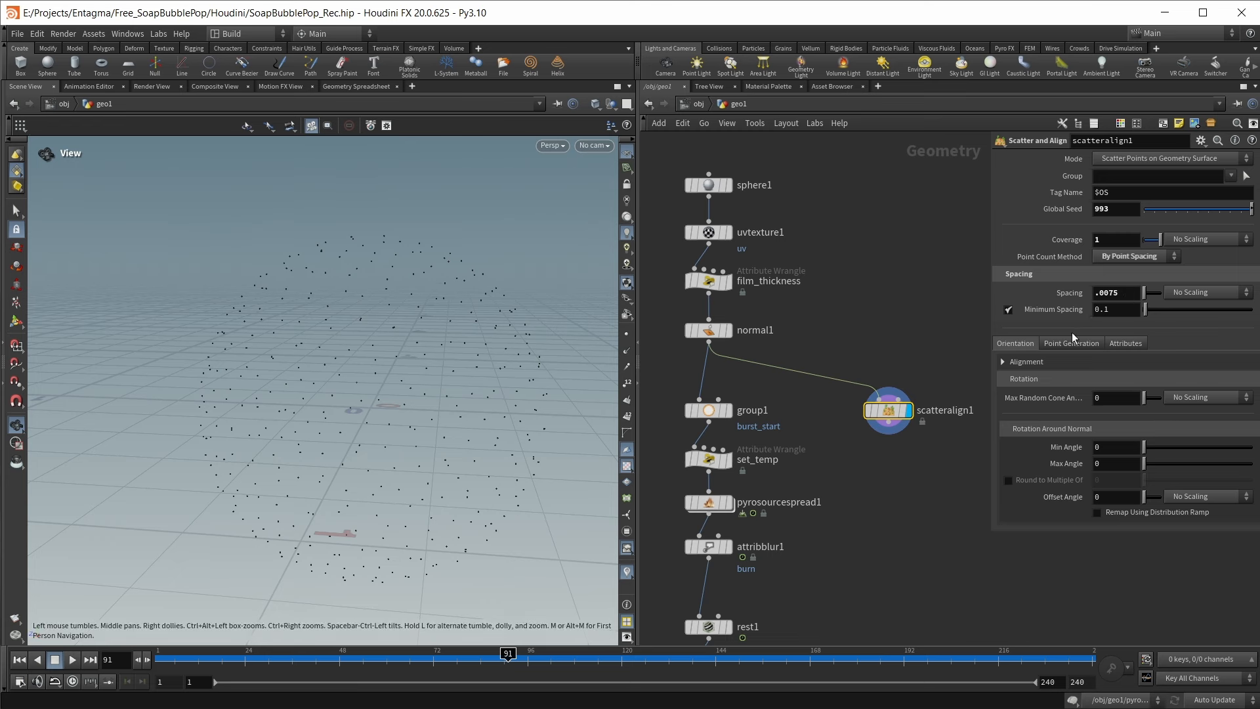
left_click(1008, 310)
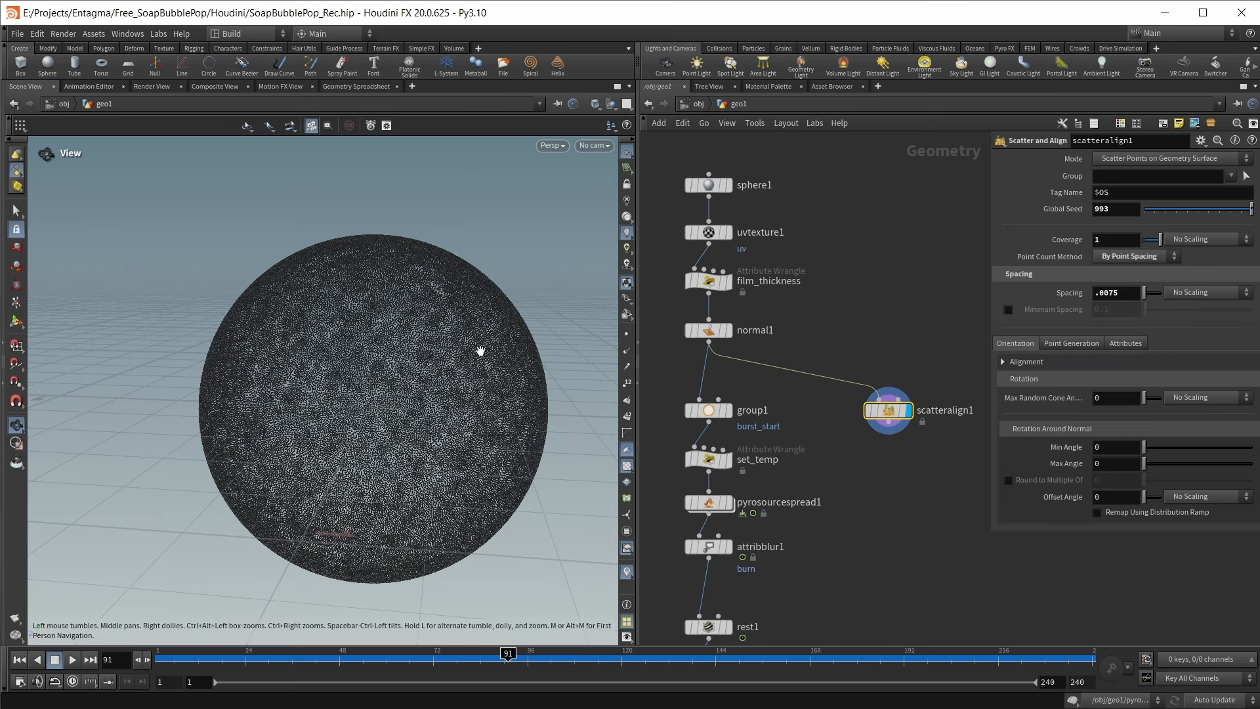
Add a Point Wrangle below the Scatter and Align node and name it Set_attribs
mouse_move(908, 420)
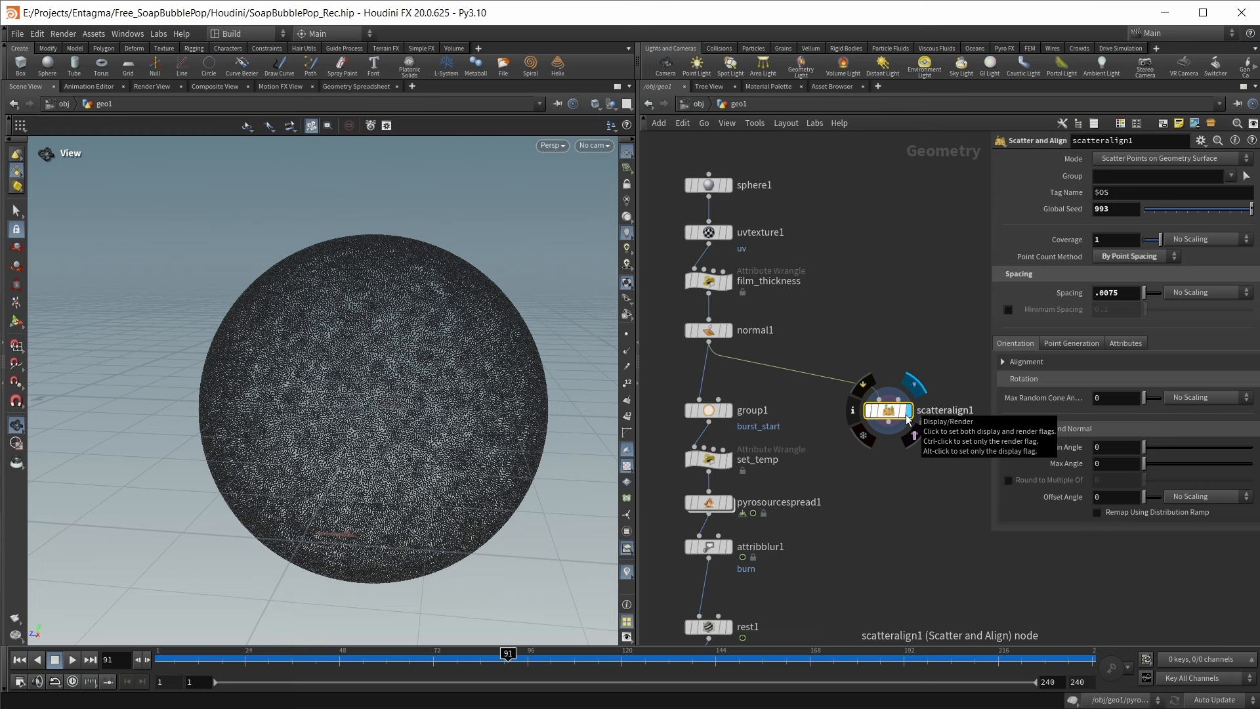
key("Tab")
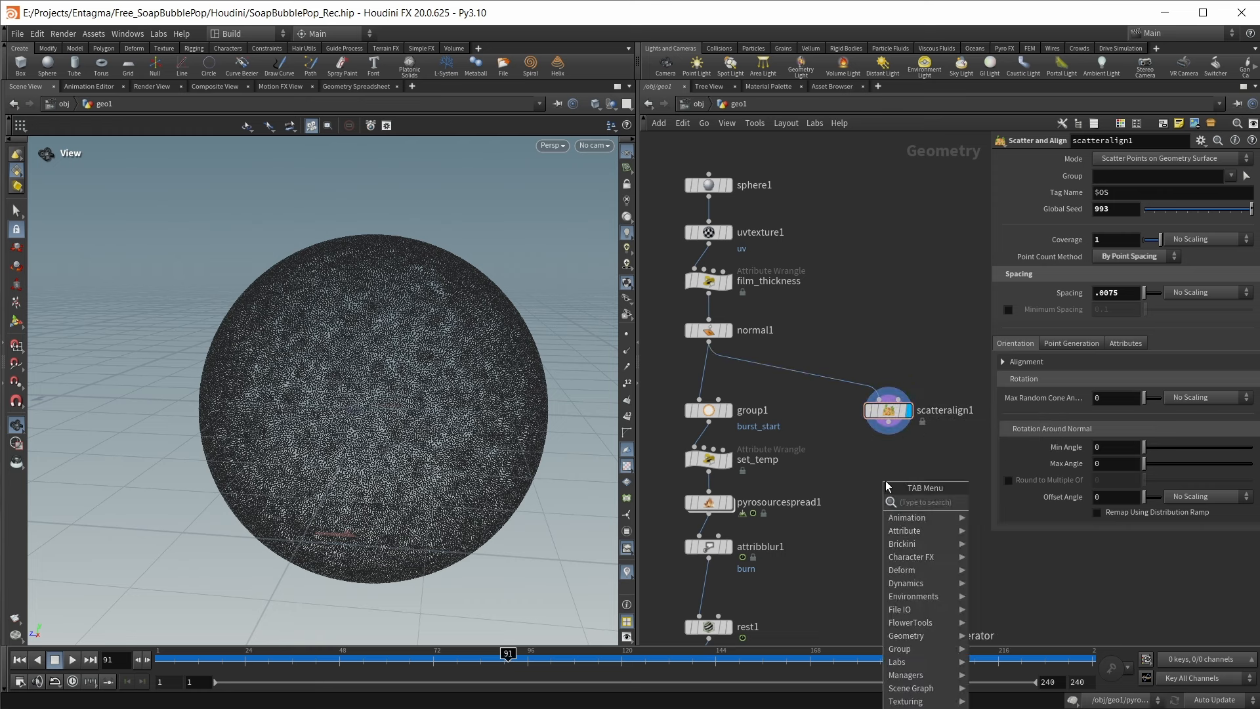
type("point")
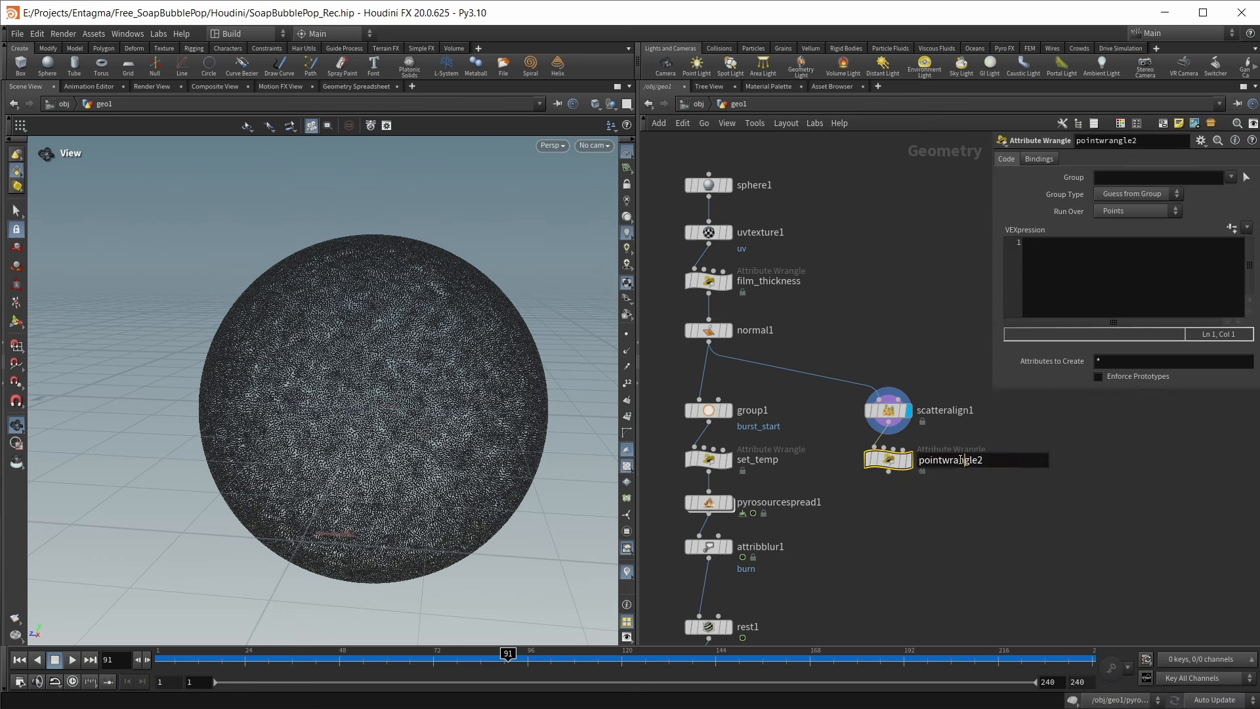
left_click(960, 459)
type("Set_attribs")
Enter the VEX line "f@pscale *= .5;" in the Set_attribs wrangle and display that node
left_click(1061, 298)
type("f@pscale *=")
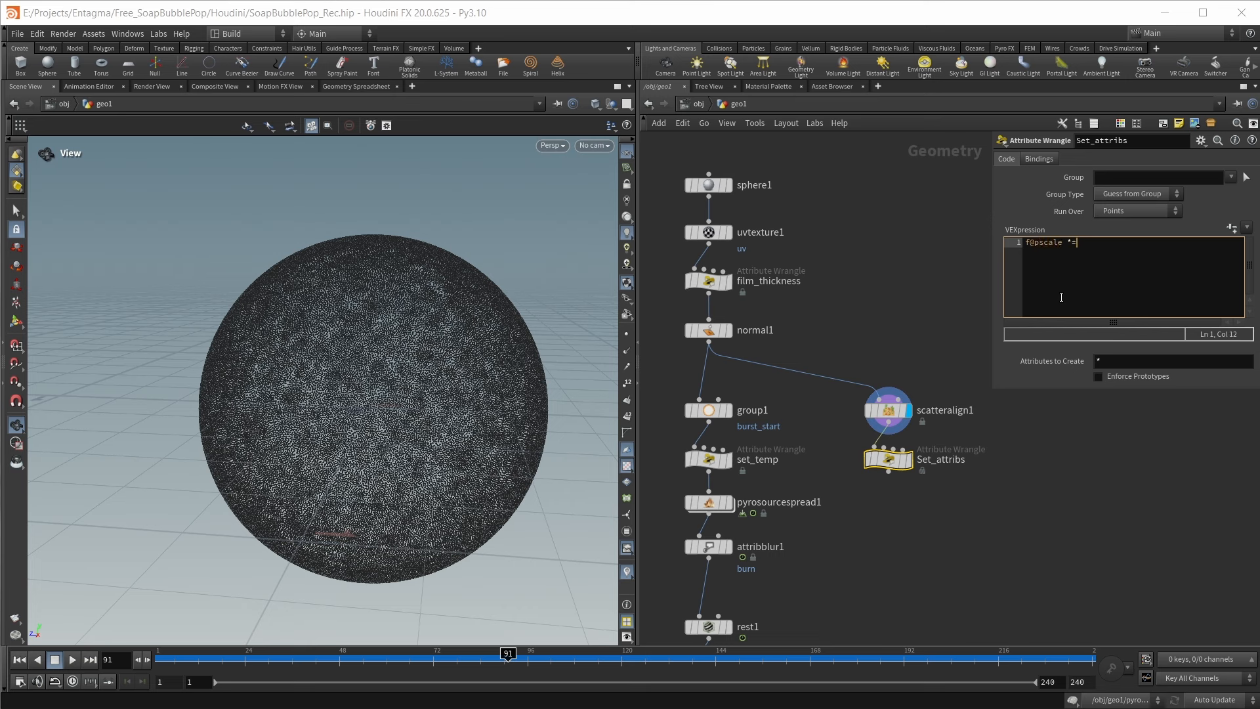
type(" .5")
type(";")
left_click(909, 460)
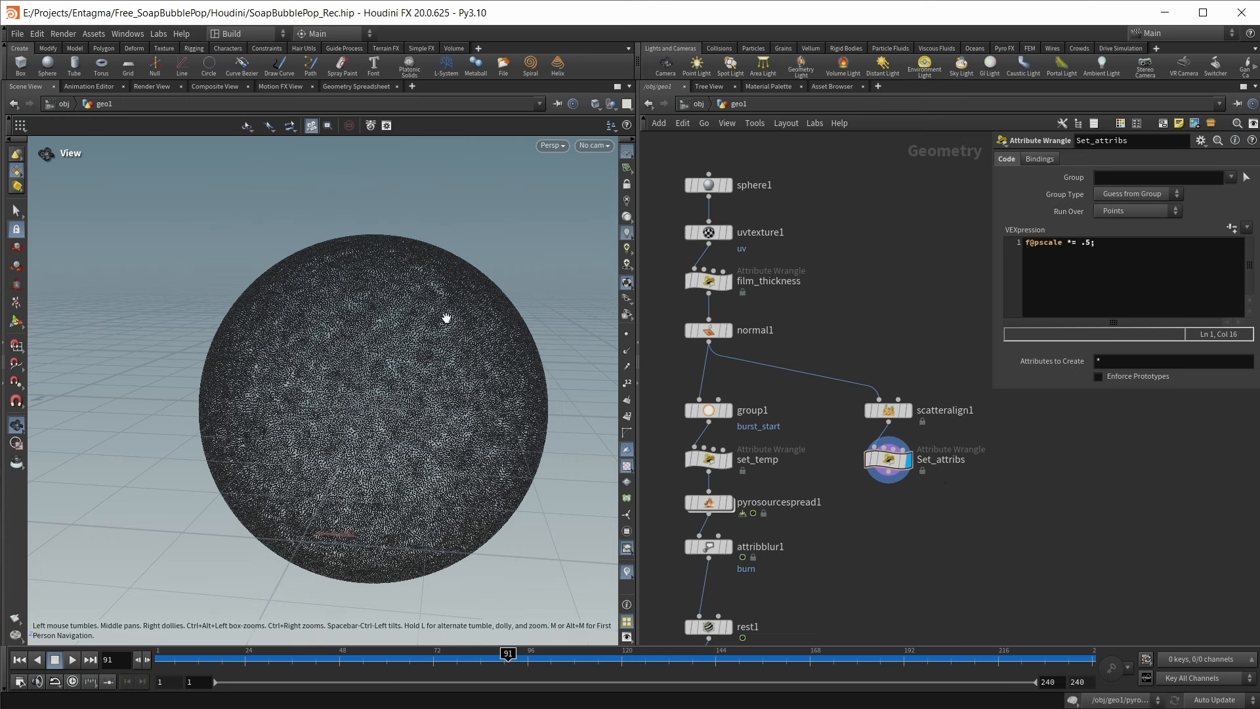
Display the Null wired to the Split node's second output
middle_click_drag(958, 558, 954, 417)
middle_click_drag(956, 513, 951, 386)
middle_click_drag(955, 499, 984, 367)
left_click(821, 561)
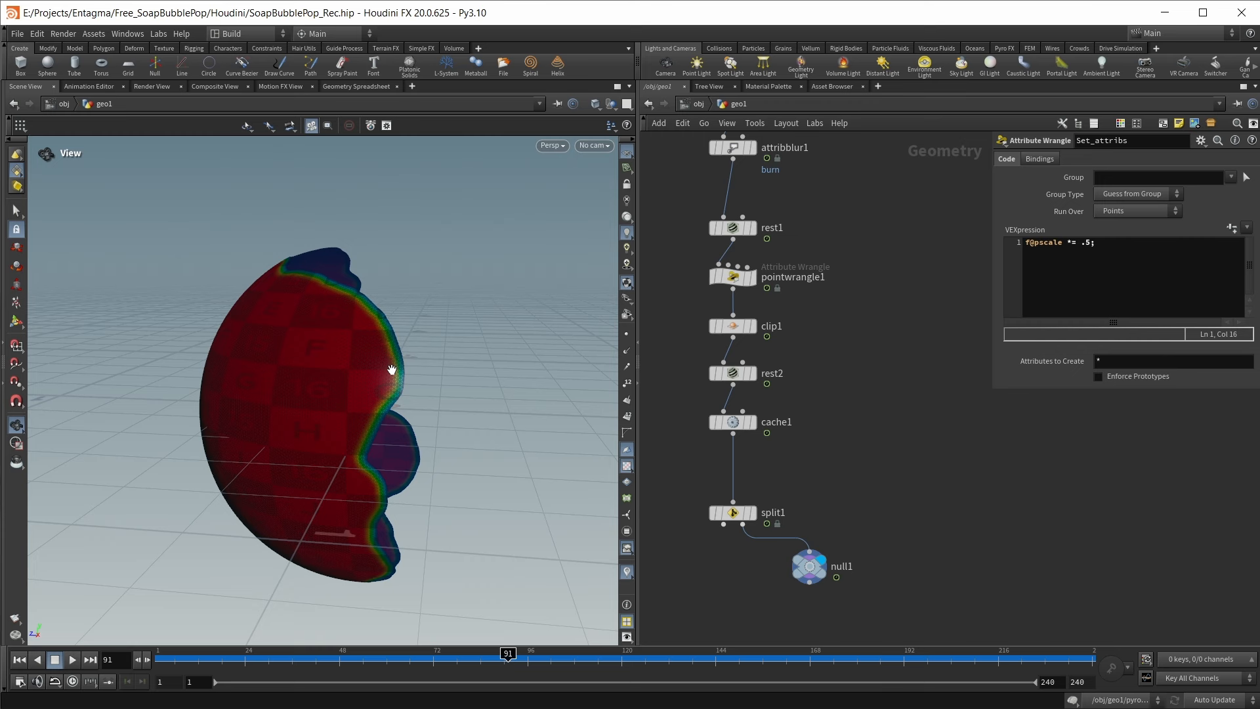
Add a second VEX line "i@stopped = 1;" to the Set_attribs wrangle
middle_click_drag(867, 283, 865, 415)
middle_click_drag(899, 299, 838, 470)
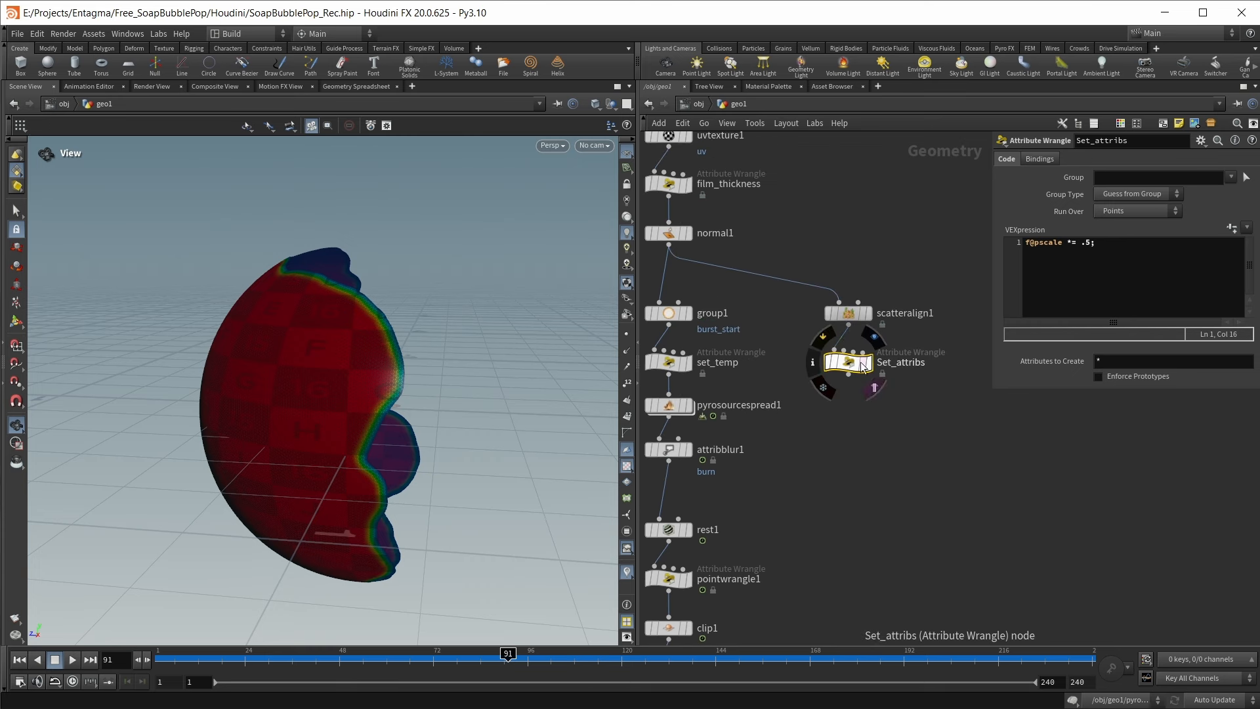
left_click(1125, 265)
key("Return")
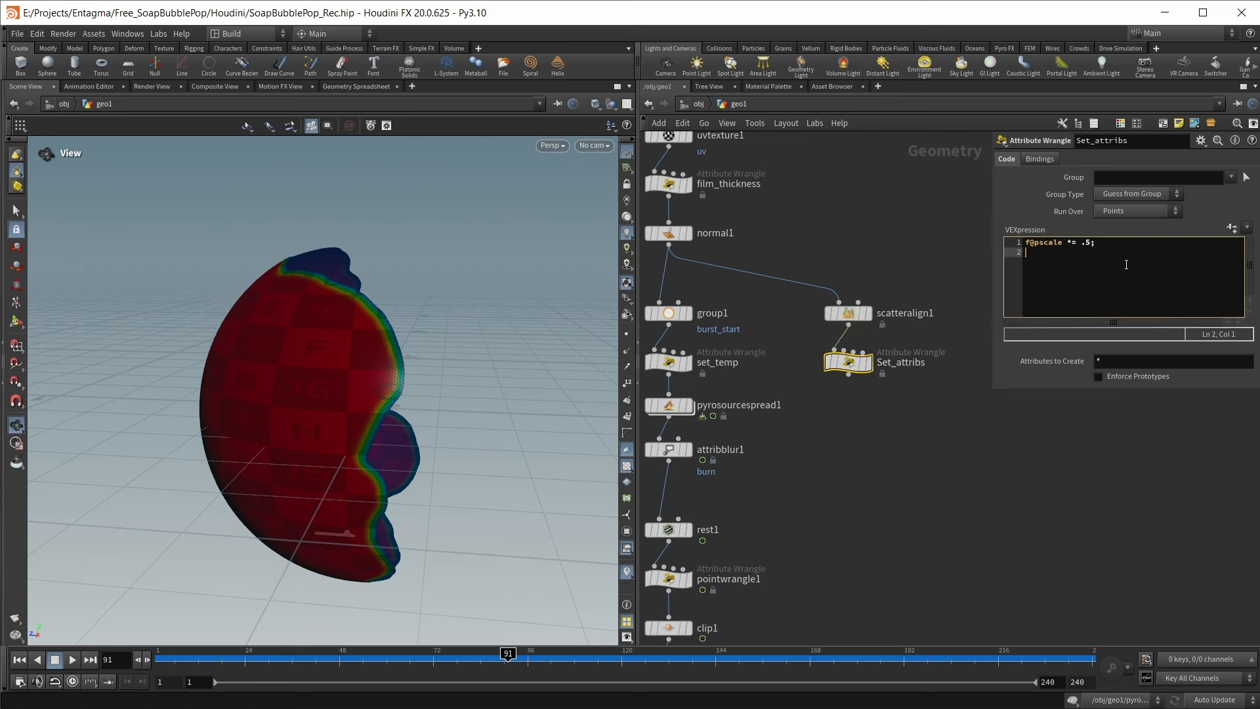
type("i@")
key("Escape")
type("stopped ")
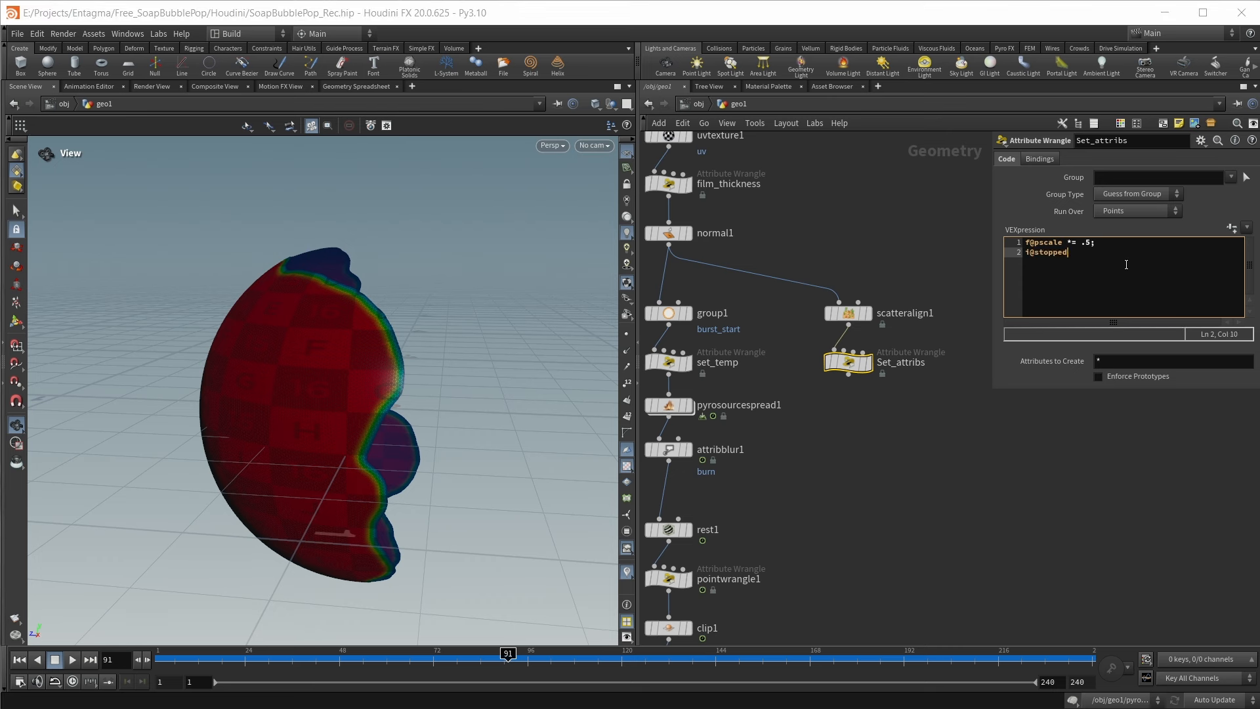
type("= 1;")
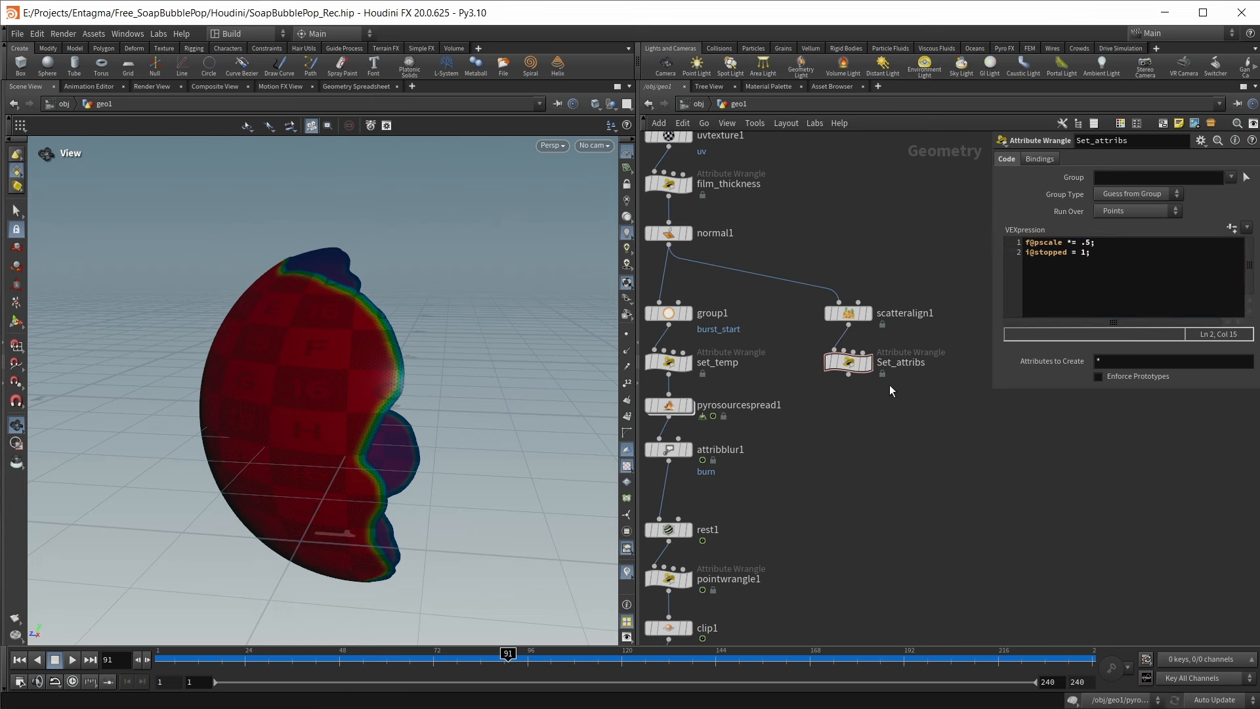
Add a Null wired below Set_attribs and name it Flip_Src
key("Tab")
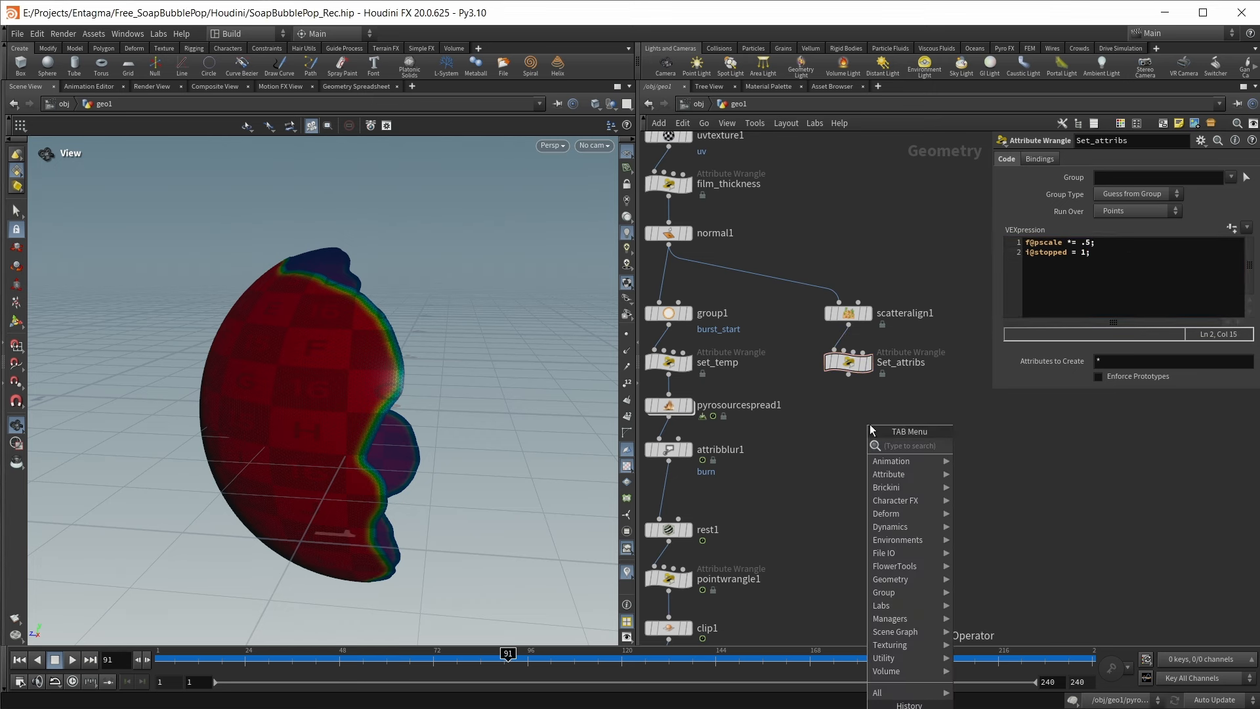
type("nu")
key("Return")
left_click(869, 424)
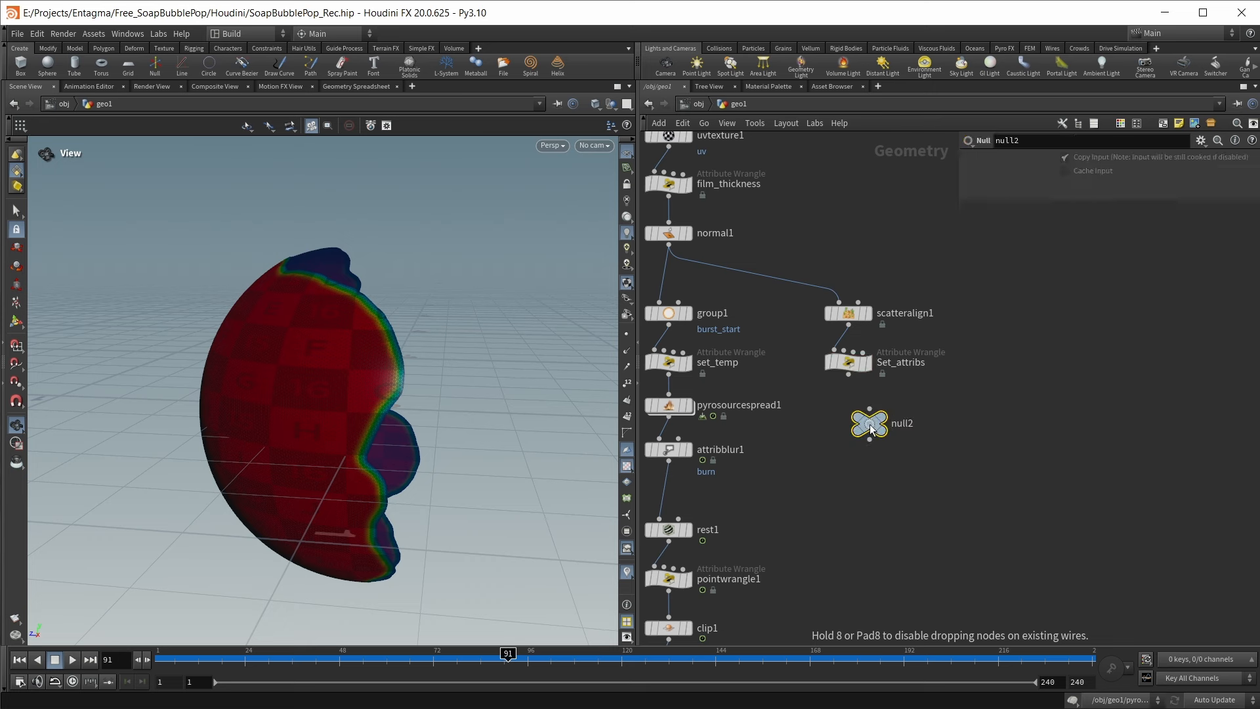
left_click(892, 405)
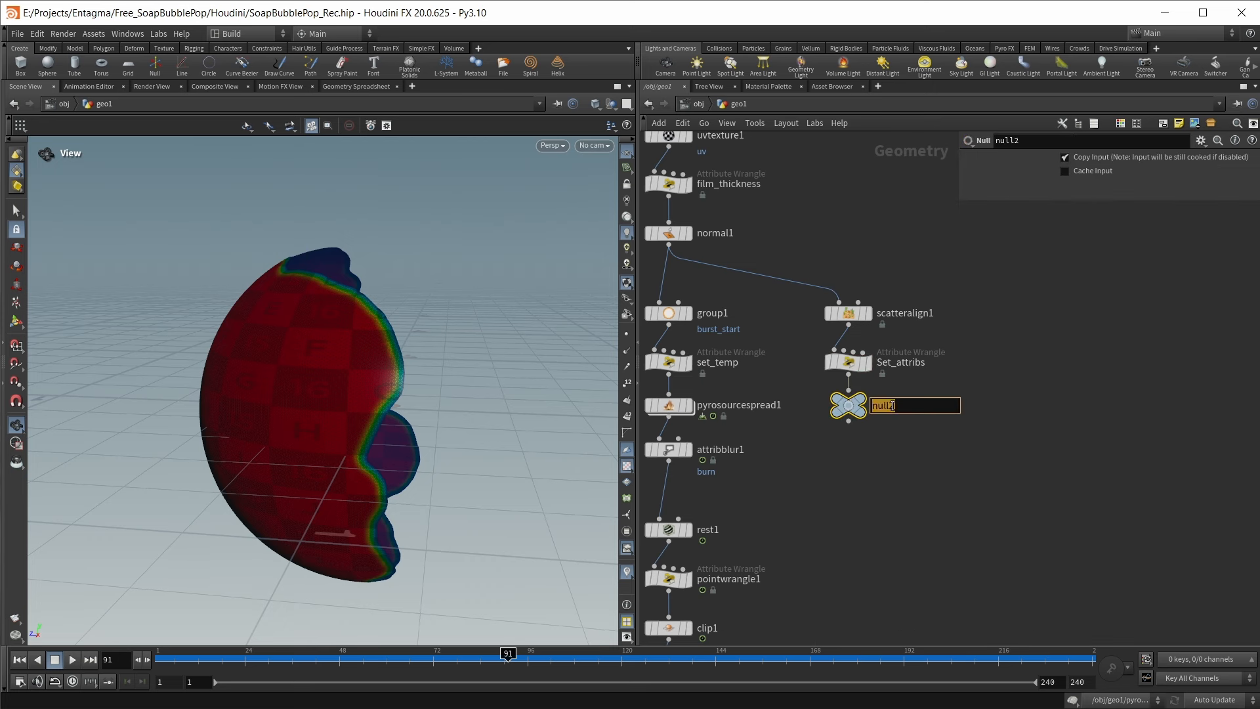
type("Flip_Src")
key("Return")
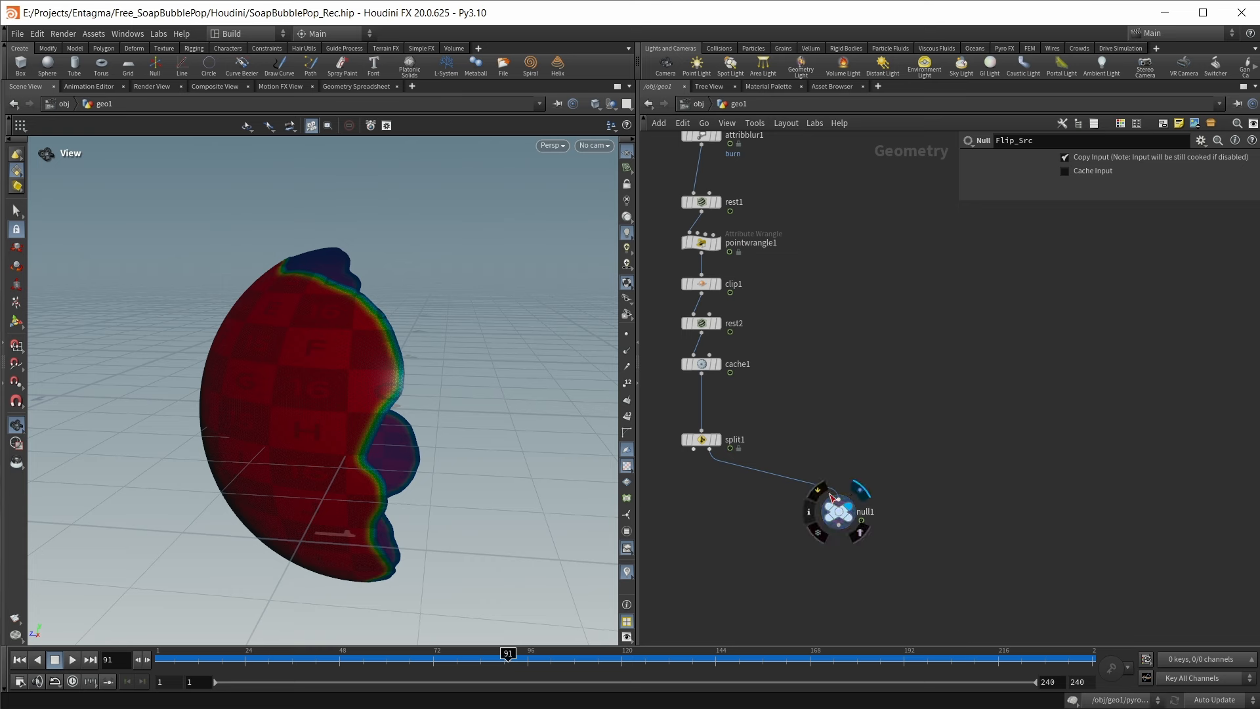
Move the Null below the Split node farther aside and rename it Flip_Vel
middle_click_drag(932, 556, 974, 513)
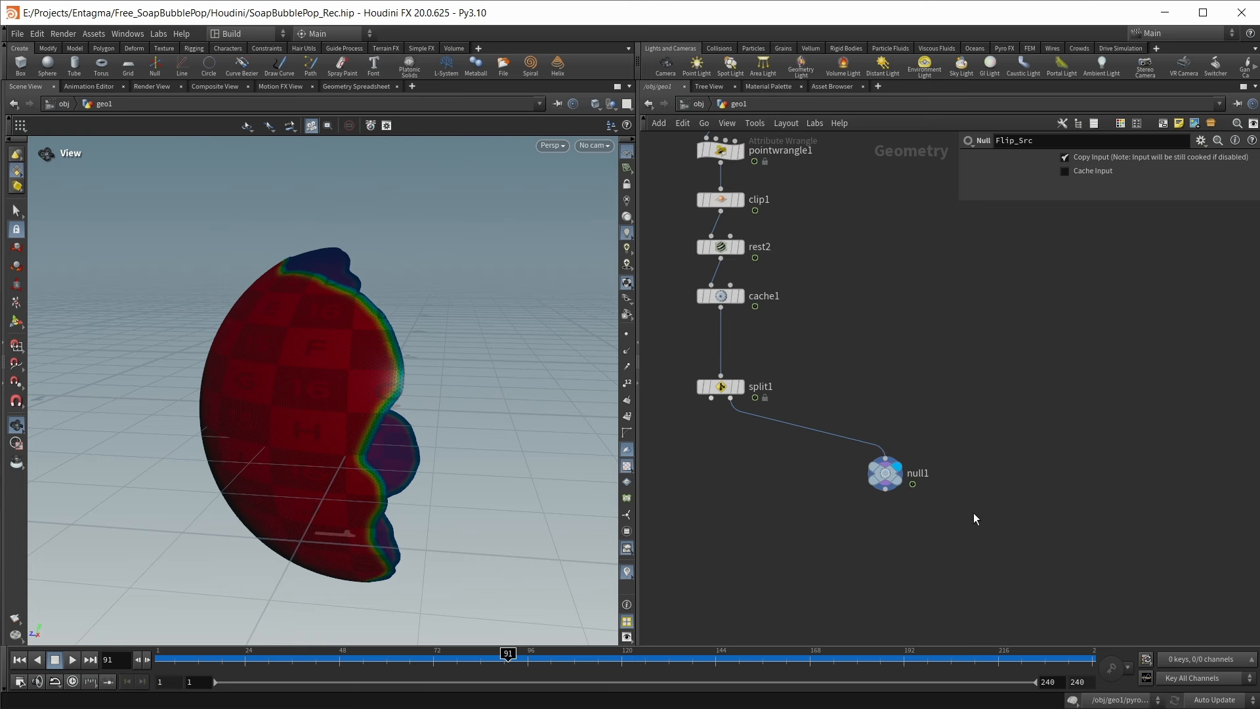
scroll(815, 457, "up", 3)
left_click_drag(939, 483, 883, 470)
middle_click_drag(964, 459, 971, 487)
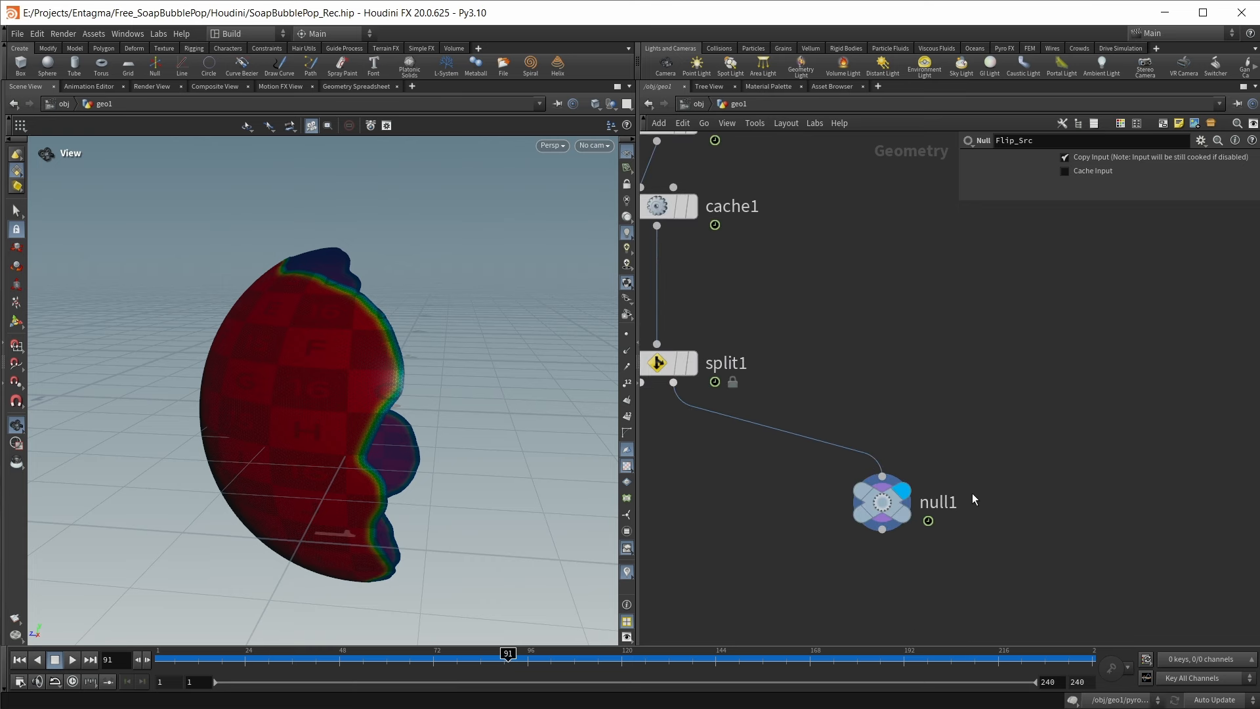
double_click(949, 503)
type("Flip_Vel")
key("Return")
Insert an Attribute Noise node between the Split node's second output and Flip_Vel
key("Tab")
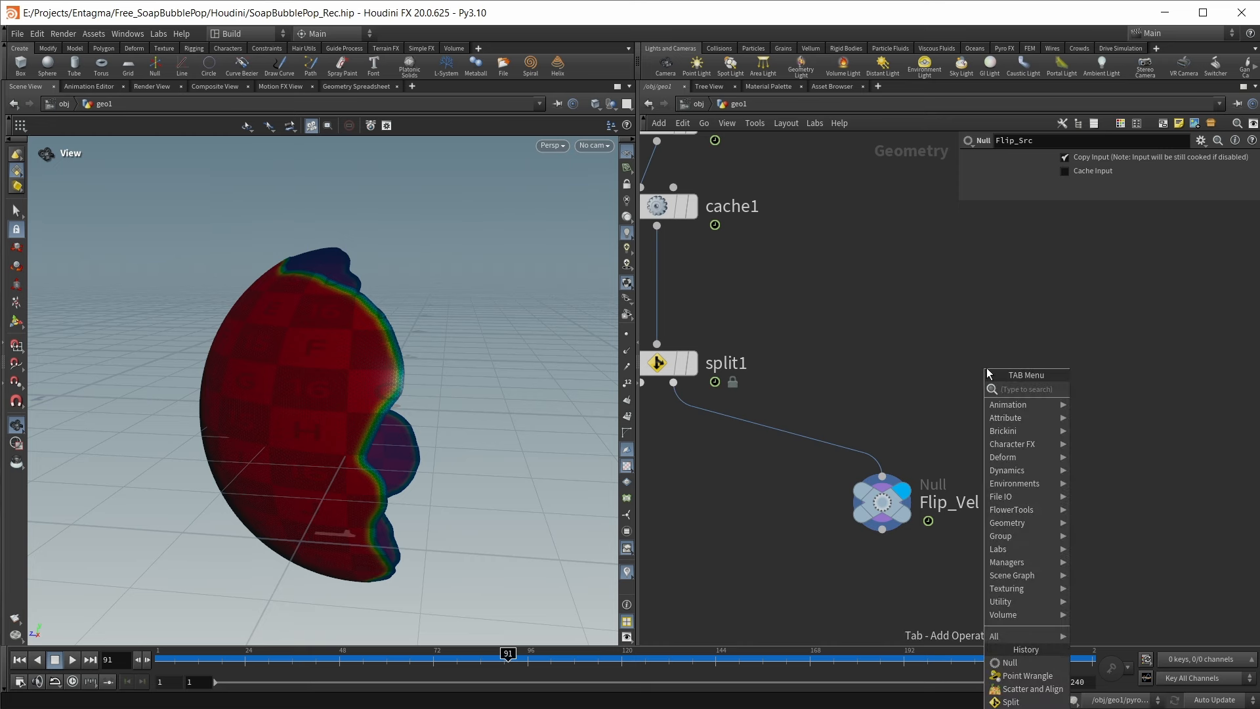
type("attribn")
key("Return")
key("Return")
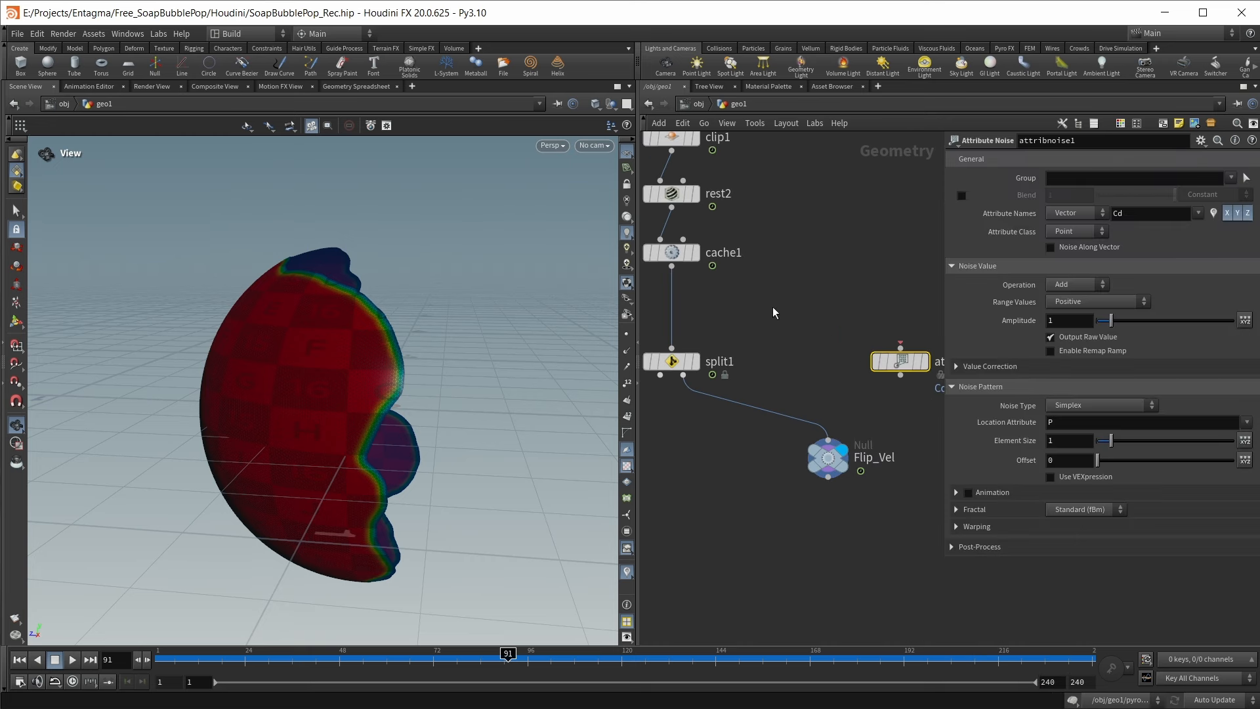
middle_click_drag(763, 300, 819, 317)
middle_click_drag(819, 318, 813, 318)
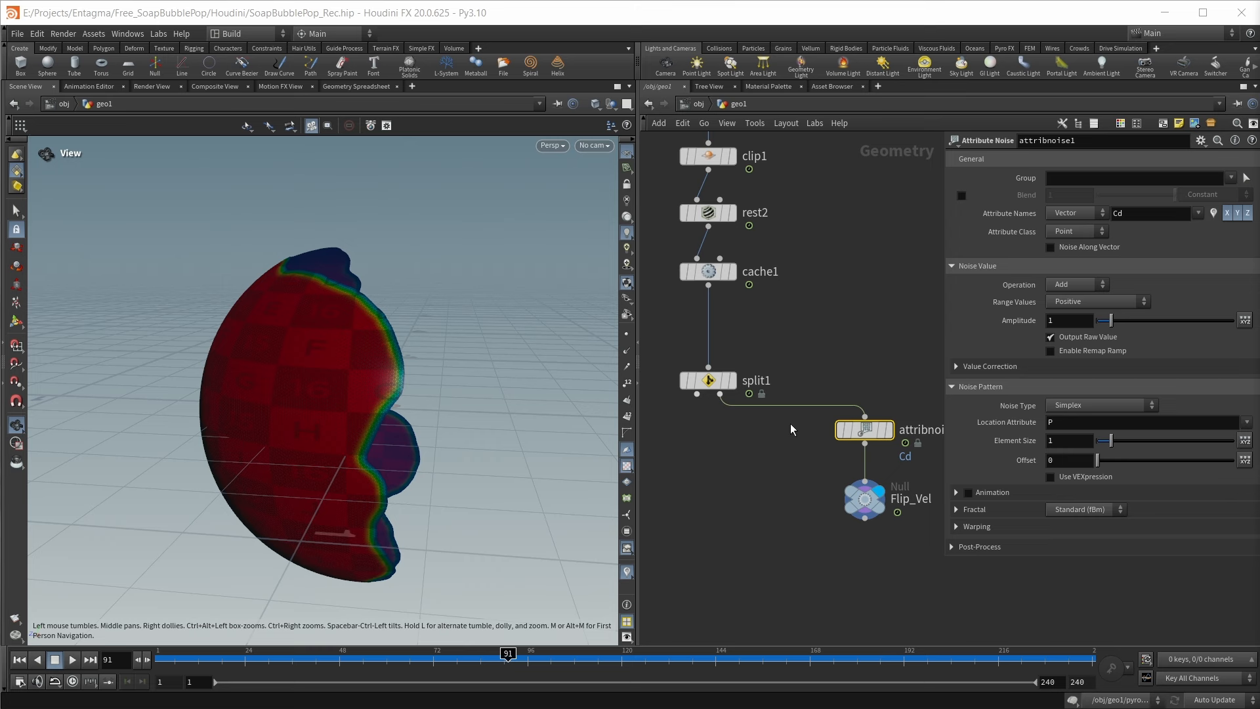
Make the Attribute Noise node act on the v attribute with its Operation set to Set
double_click(1139, 215)
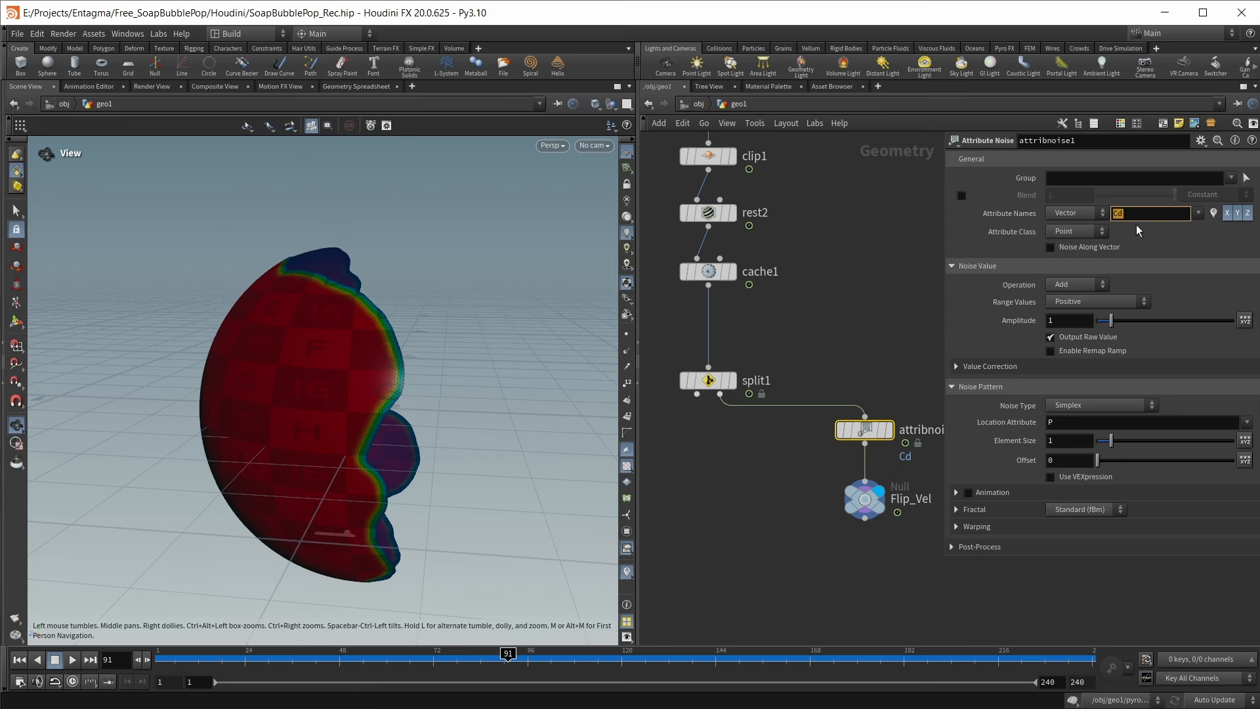
type("v")
key("Return")
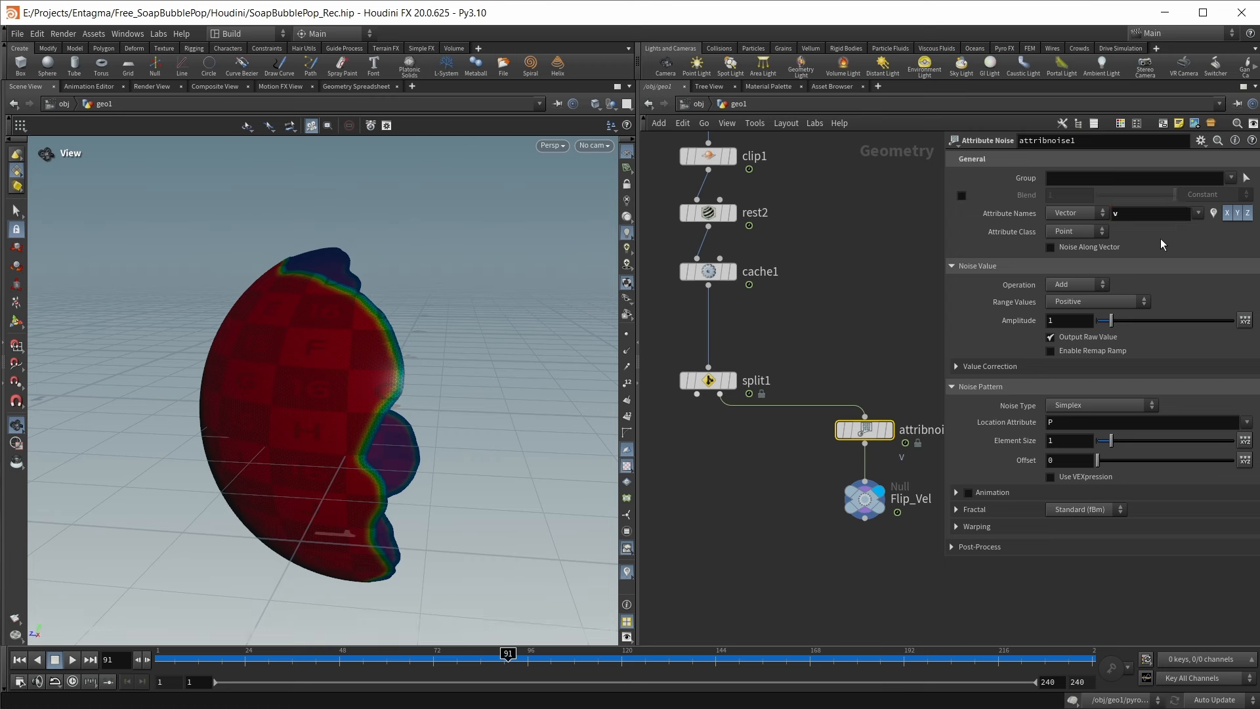
left_click(1061, 285)
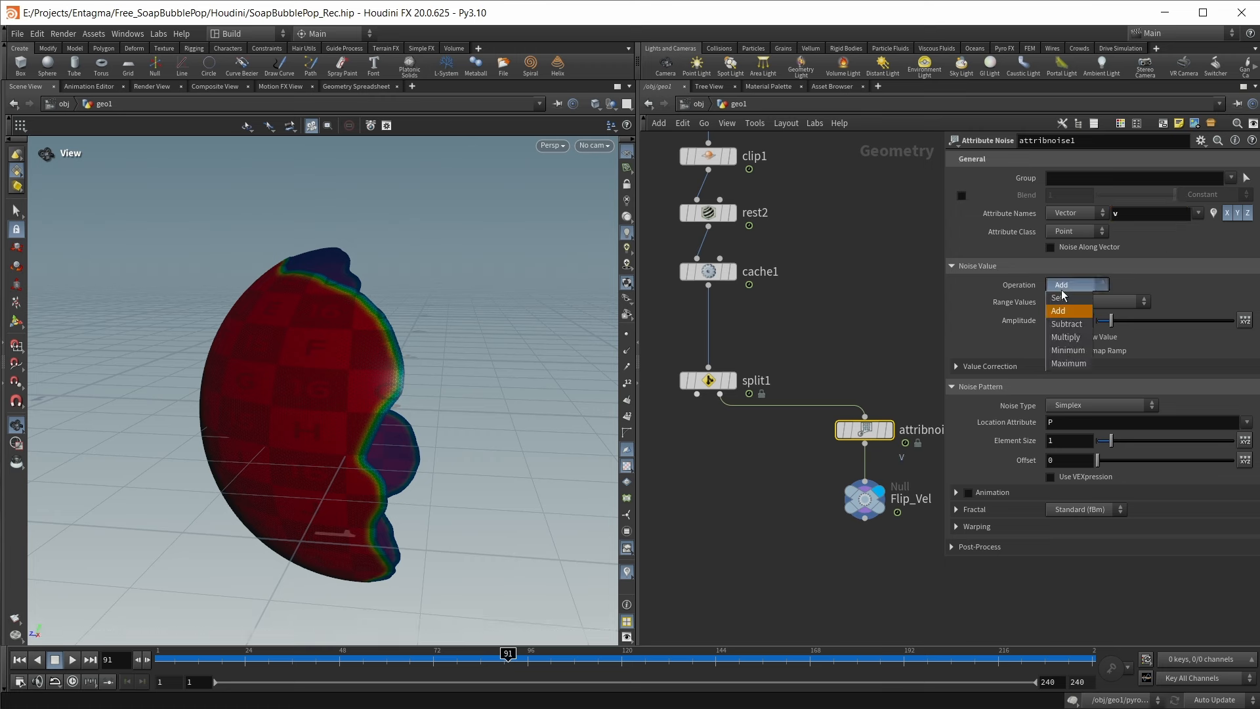
left_click(1063, 287)
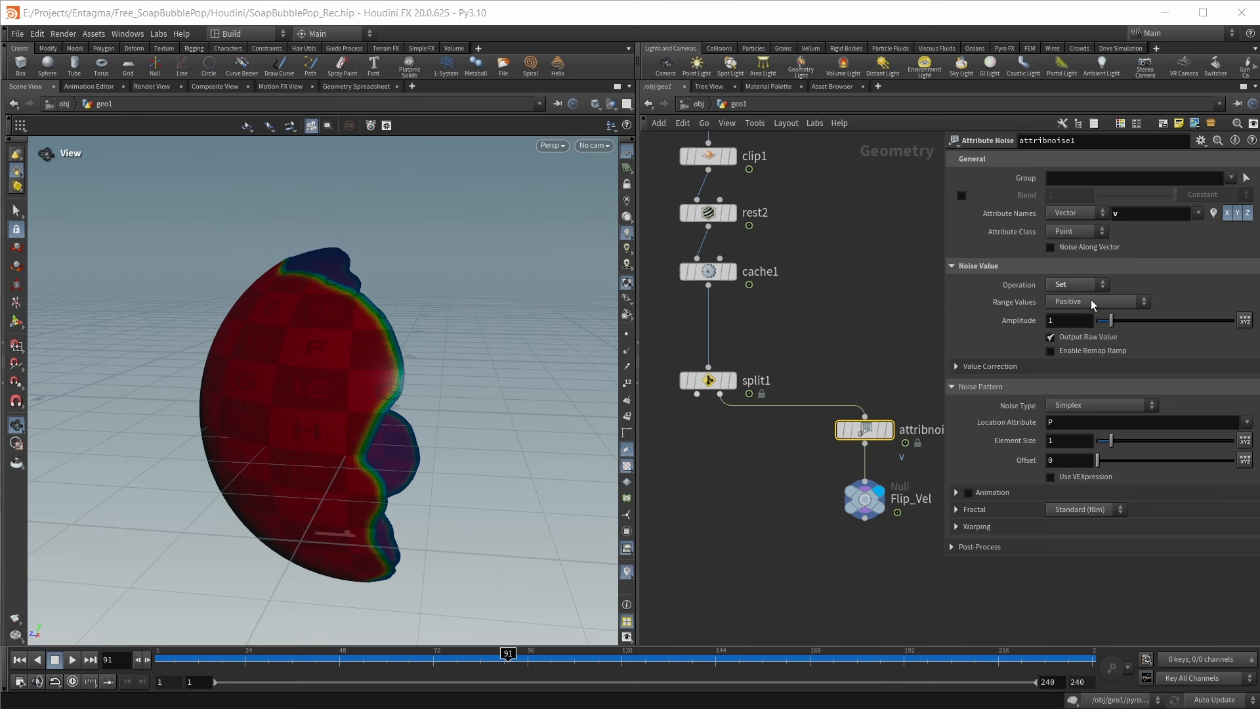
Set the velocity noise's Range Values to Zero Centered and its Amplitude to 8
left_click(1090, 300)
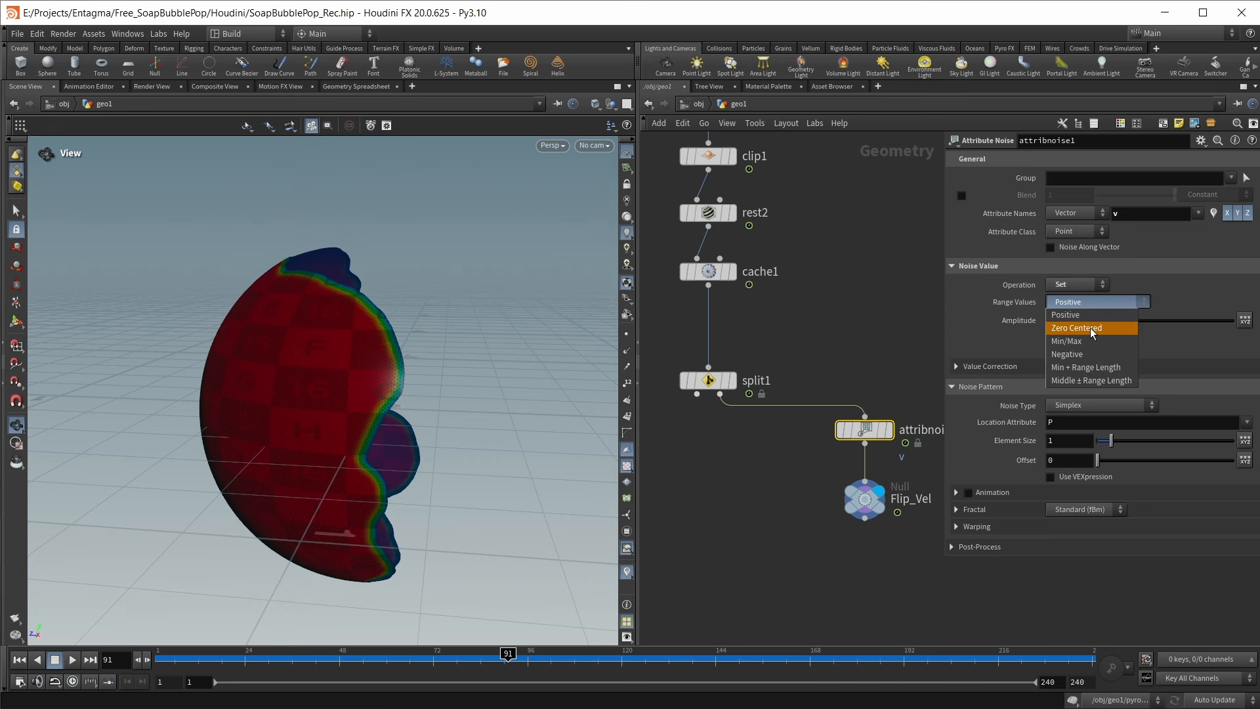
left_click(1090, 328)
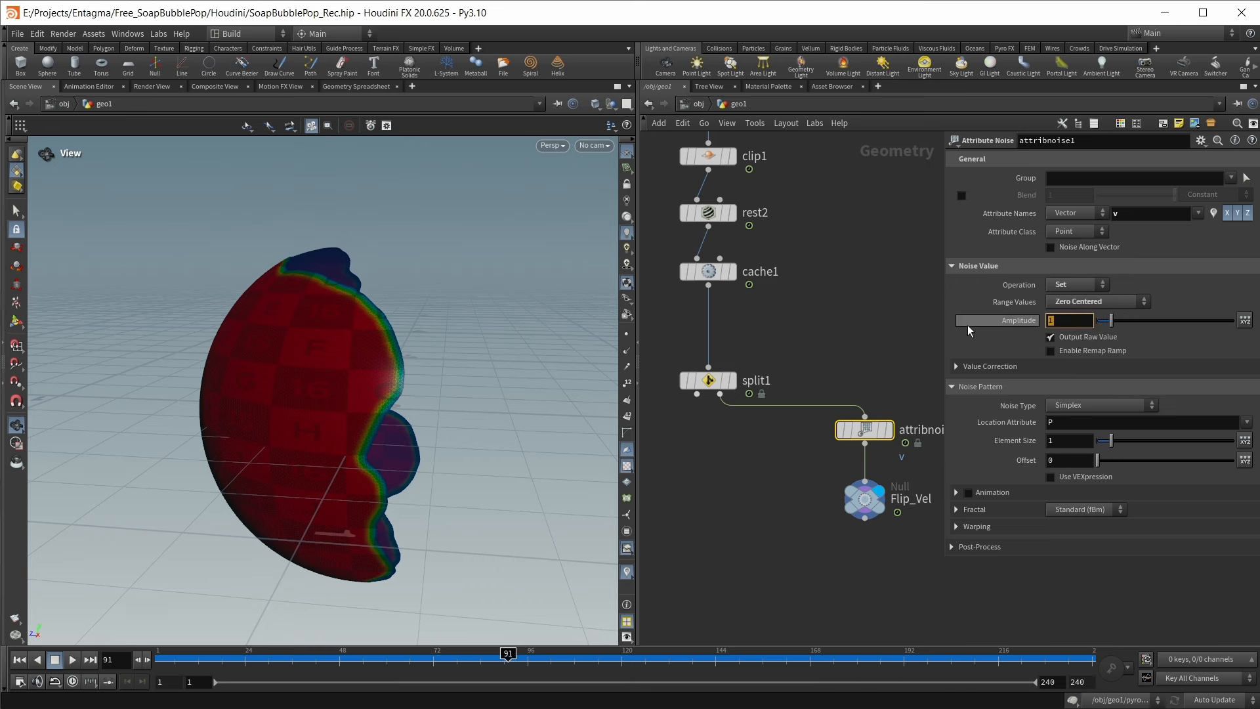
type("8")
key("Return")
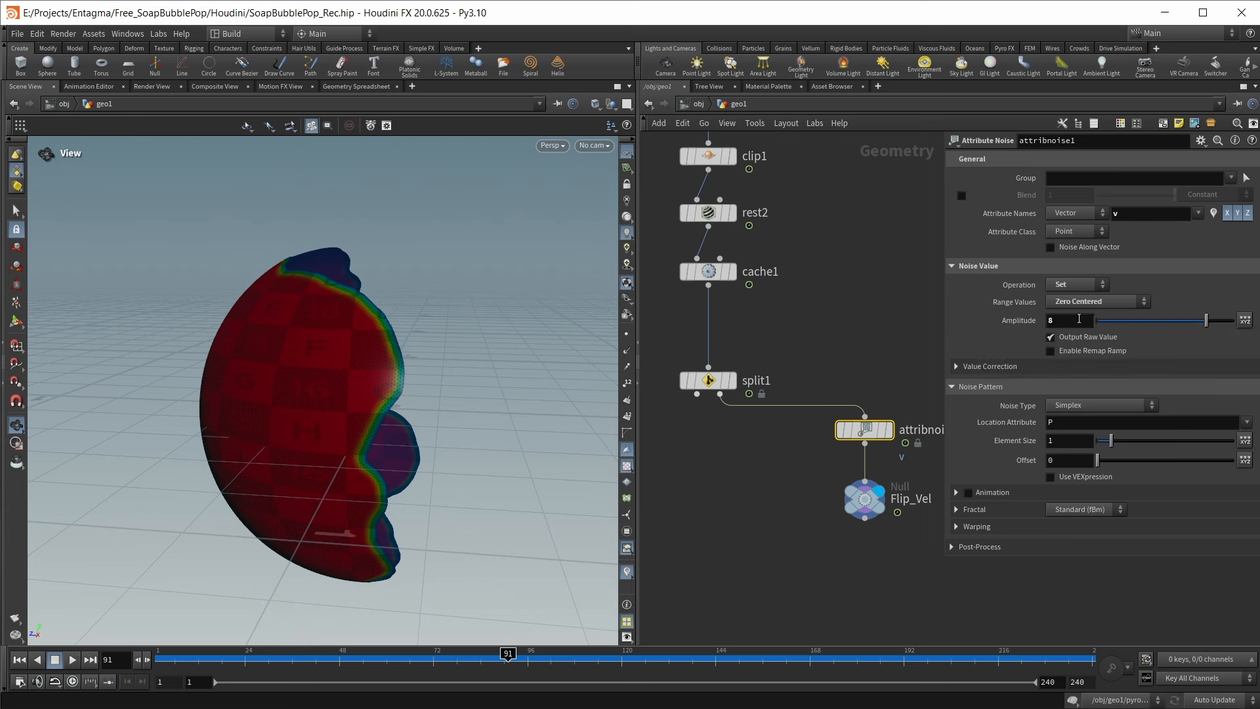
Set the noise Element Size to .3 and enable its Animation with a Pulse Duration of .2
double_click(1075, 448)
key("Return")
left_click(970, 492)
double_click(1054, 509)
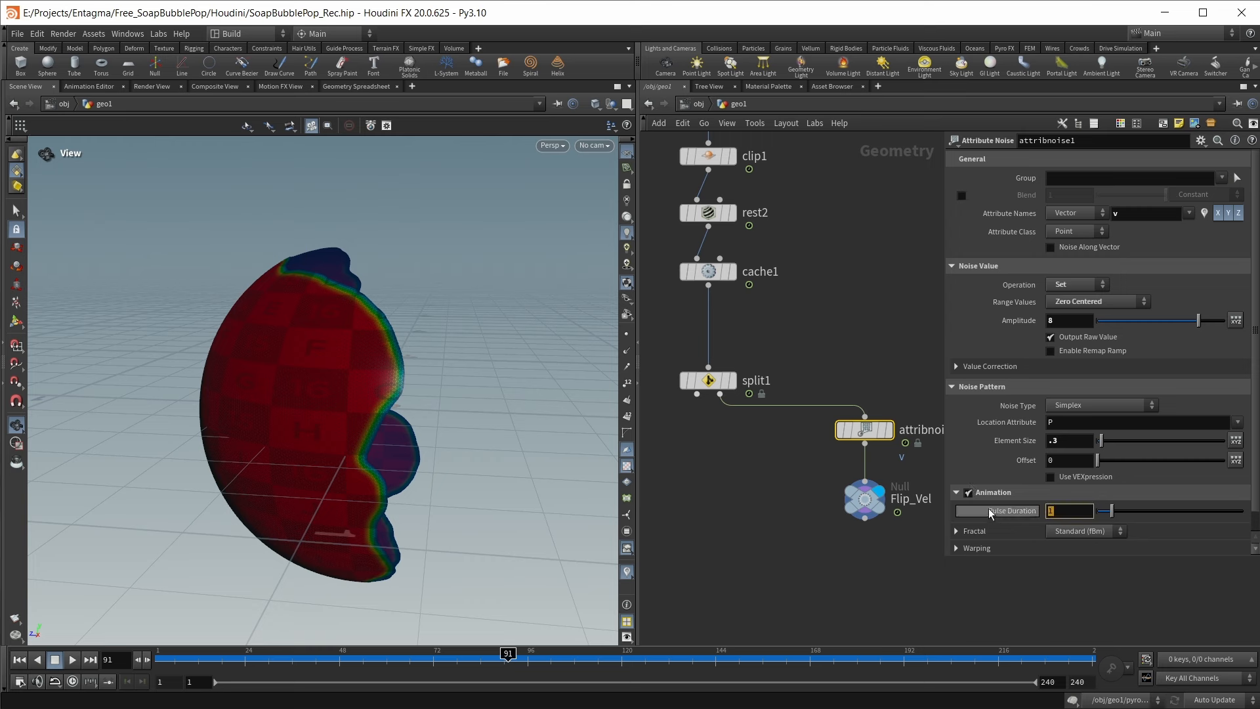
type(".2")
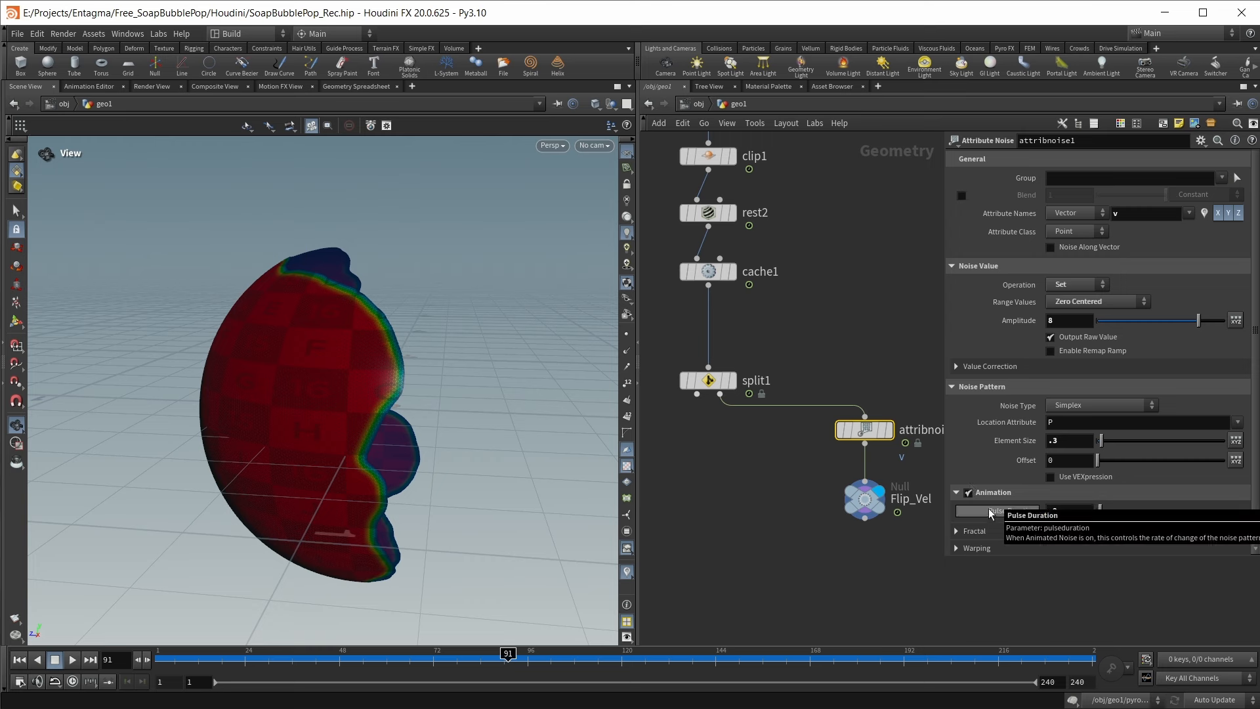
key("Return")
Show the velocity vectors in the viewport, inspect the animated noise on the bubble, and return to the first frame
left_click(627, 367)
left_click_drag(377, 336, 276, 352)
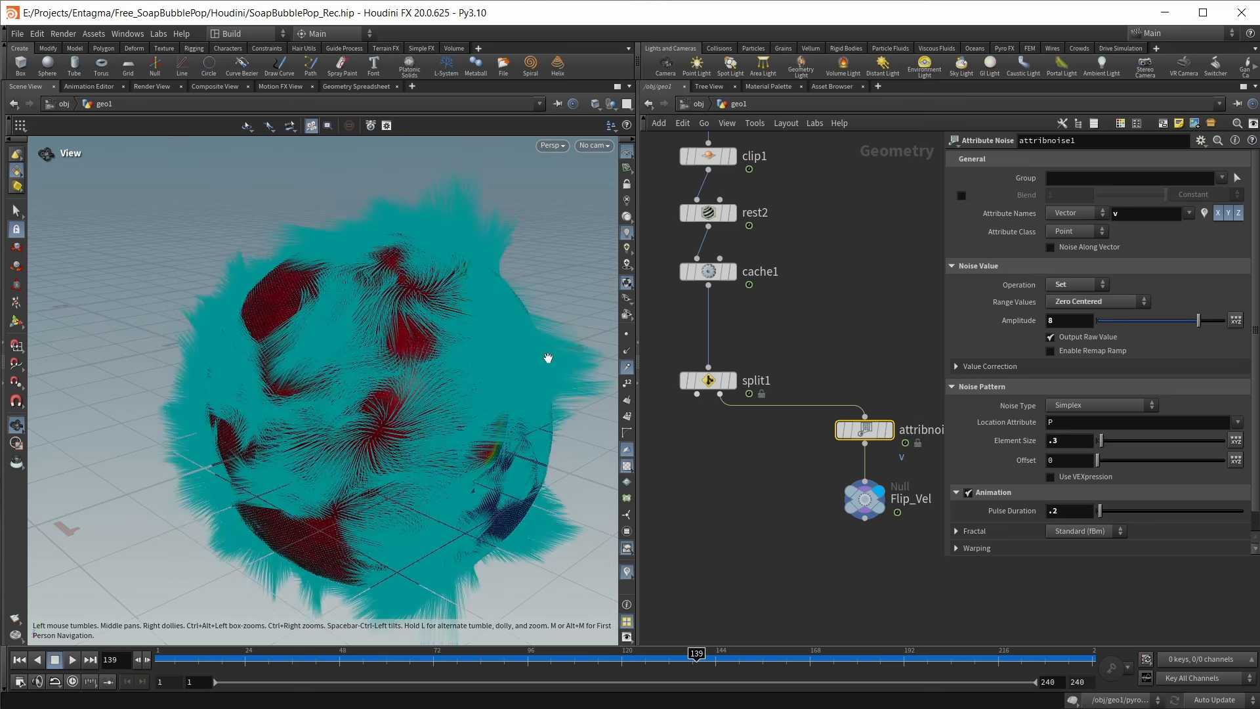
key("ctrl+Up")
Select the Scatter and Align, Set_attribs and Flip_Src nodes and display Flip_Src
scroll(850, 194, "down", 4)
middle_click_drag(851, 194, 804, 392)
left_click_drag(892, 273, 832, 212)
left_click(848, 244)
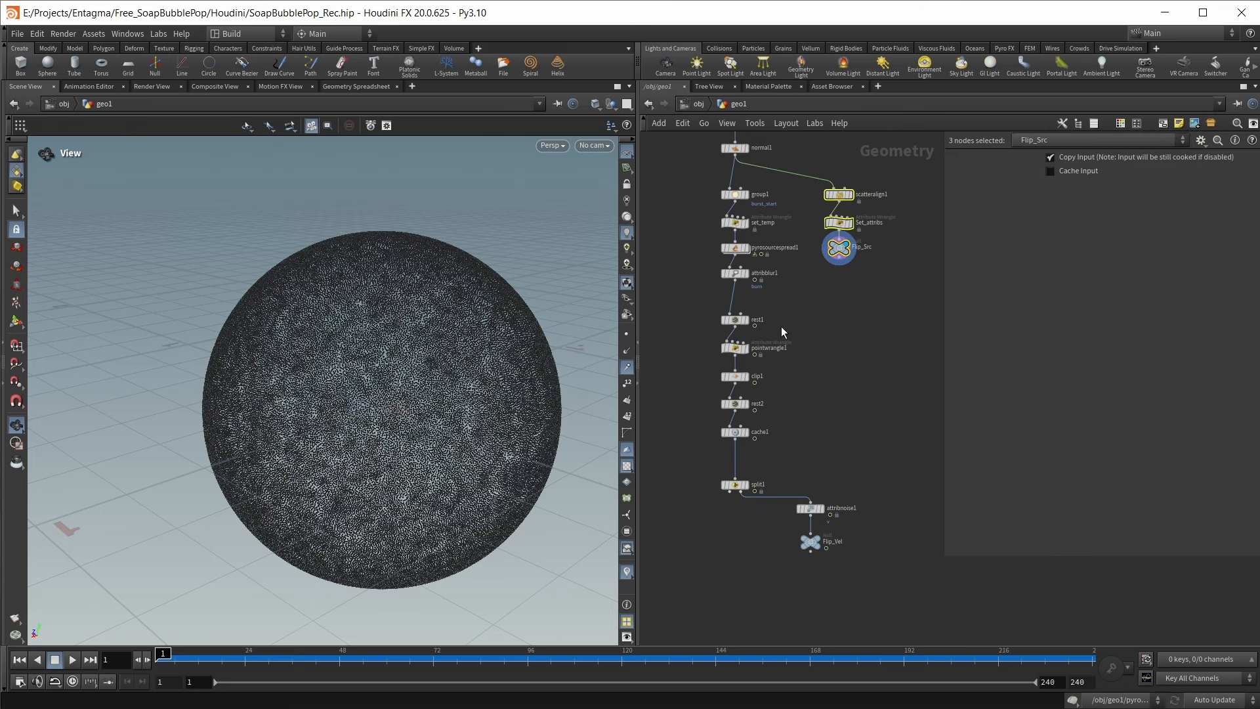
Display the Flip_Vel node and move it with attribnoise1 up beneath the Flip_Src node
scroll(820, 543, "up", 2)
key("r")
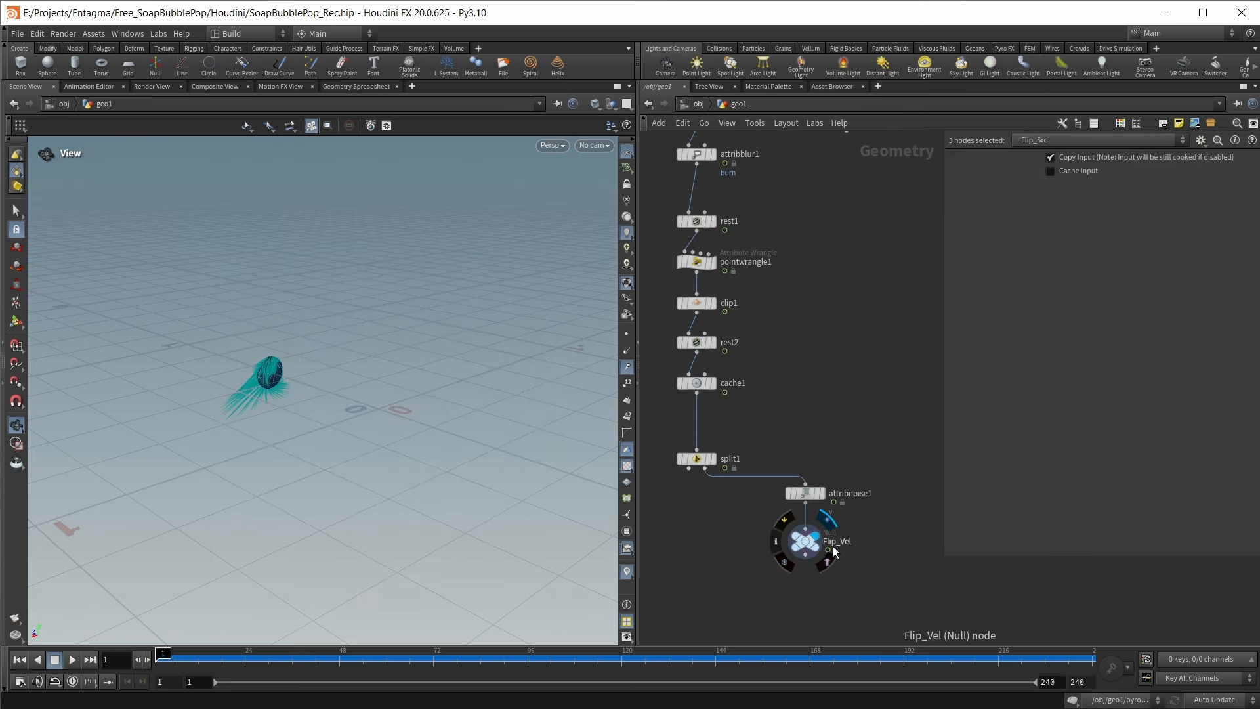
scroll(860, 544, "down", 1)
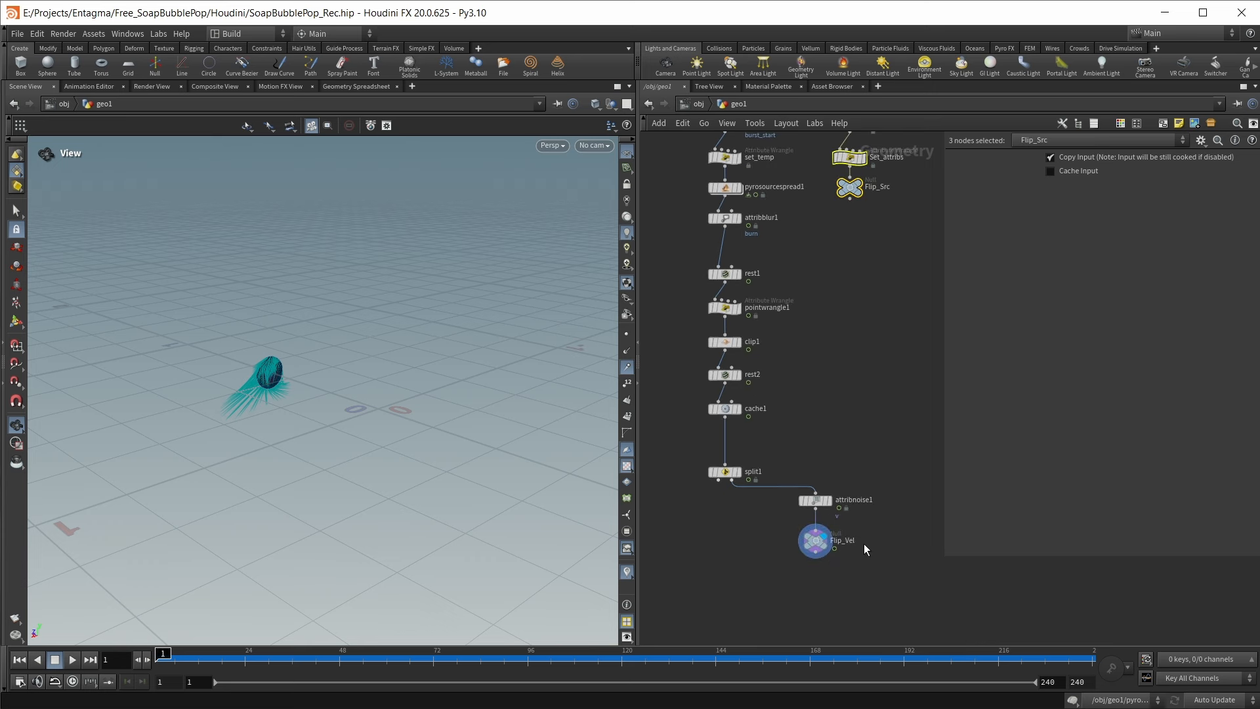
left_click_drag(877, 559, 817, 498)
left_click_drag(819, 499, 853, 252)
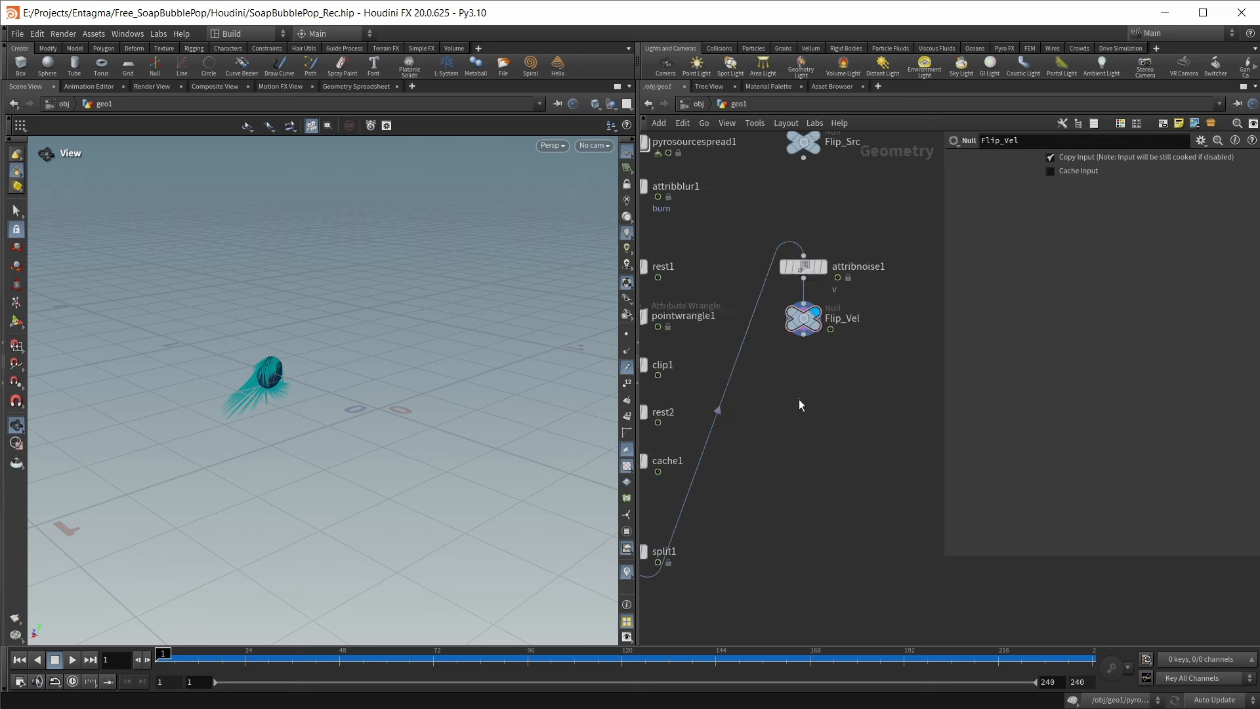
Add a DOP Network below Flip_Vel, go inside it and widen the network pane
key("Tab")
type("dop")
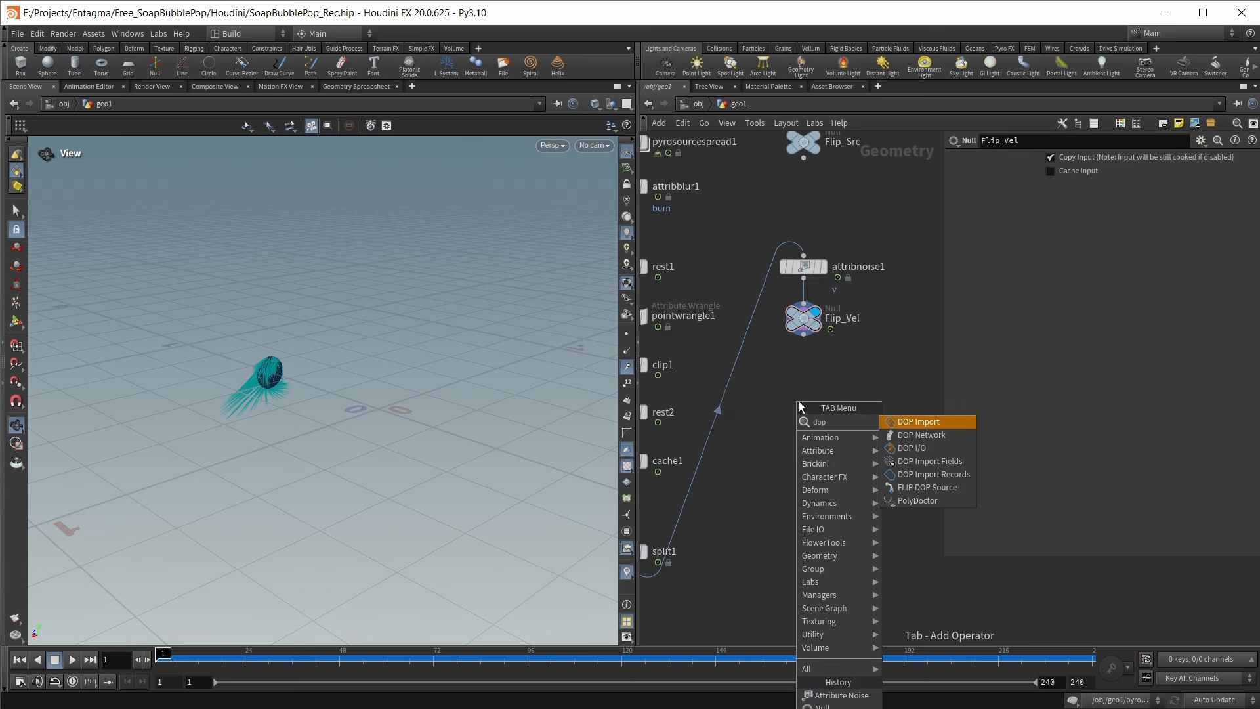
key("Return")
left_click(798, 400)
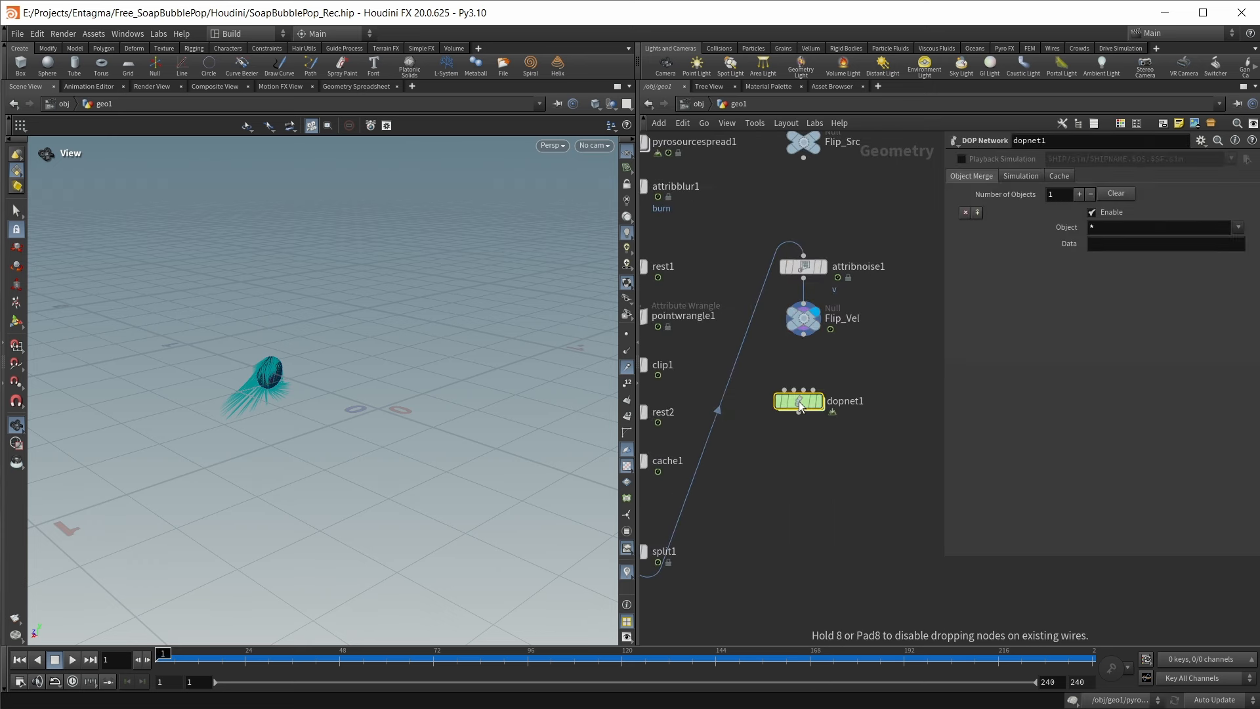
double_click(802, 411)
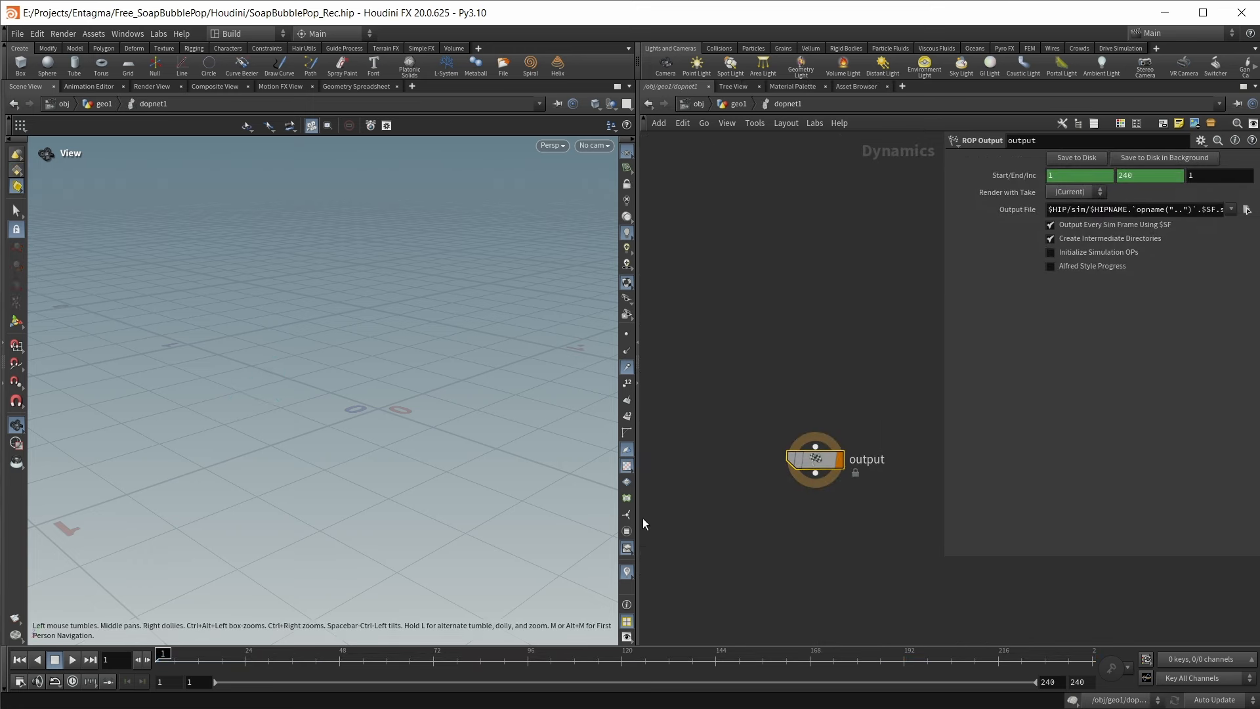
left_click_drag(643, 523, 620, 518)
Add a FLIP Solver inside the DOP network and wire it into the output node
key("Tab")
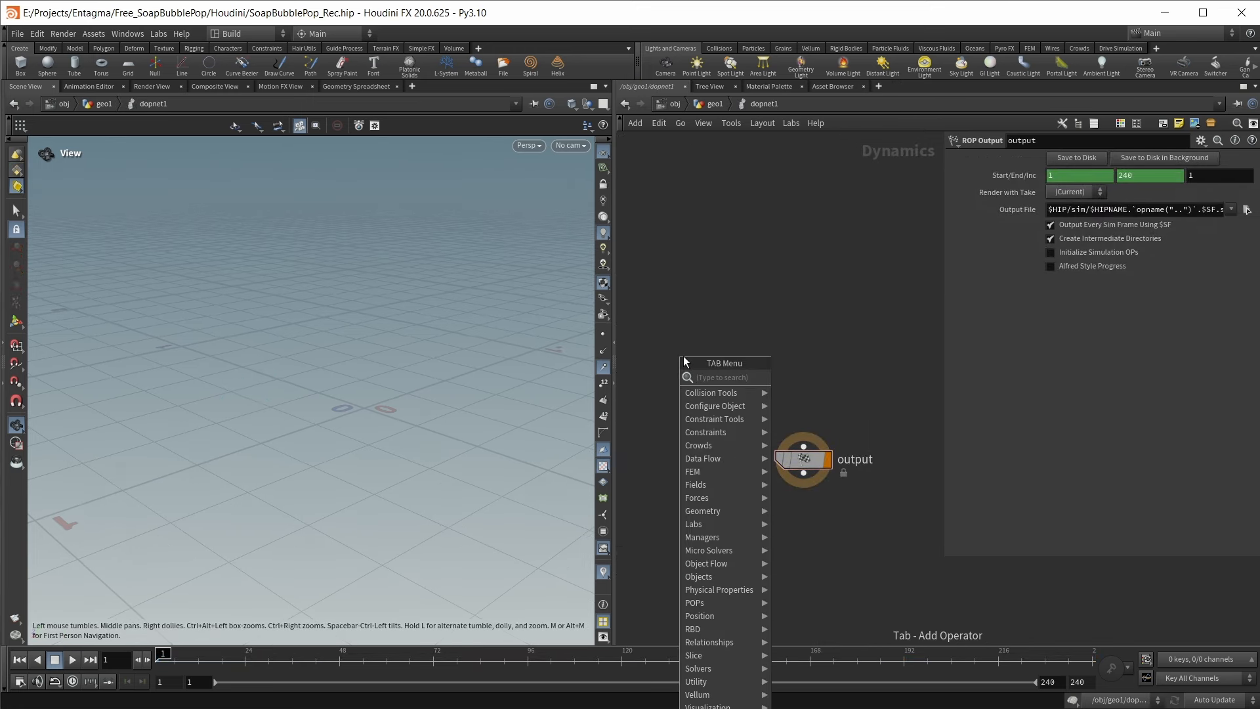
type("flip")
key("Down")
key("Return")
Add a FLIP Object above the solver and connect it to the FLIP Solver's first input
key("Tab")
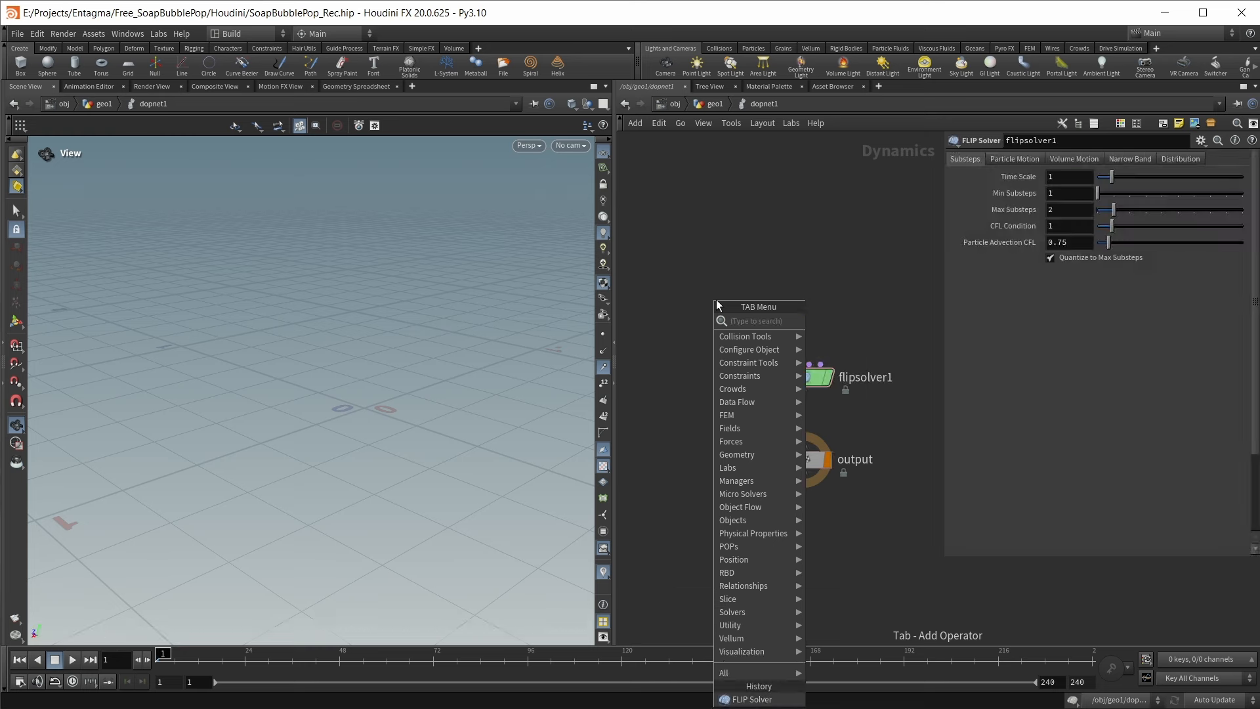
type("flip")
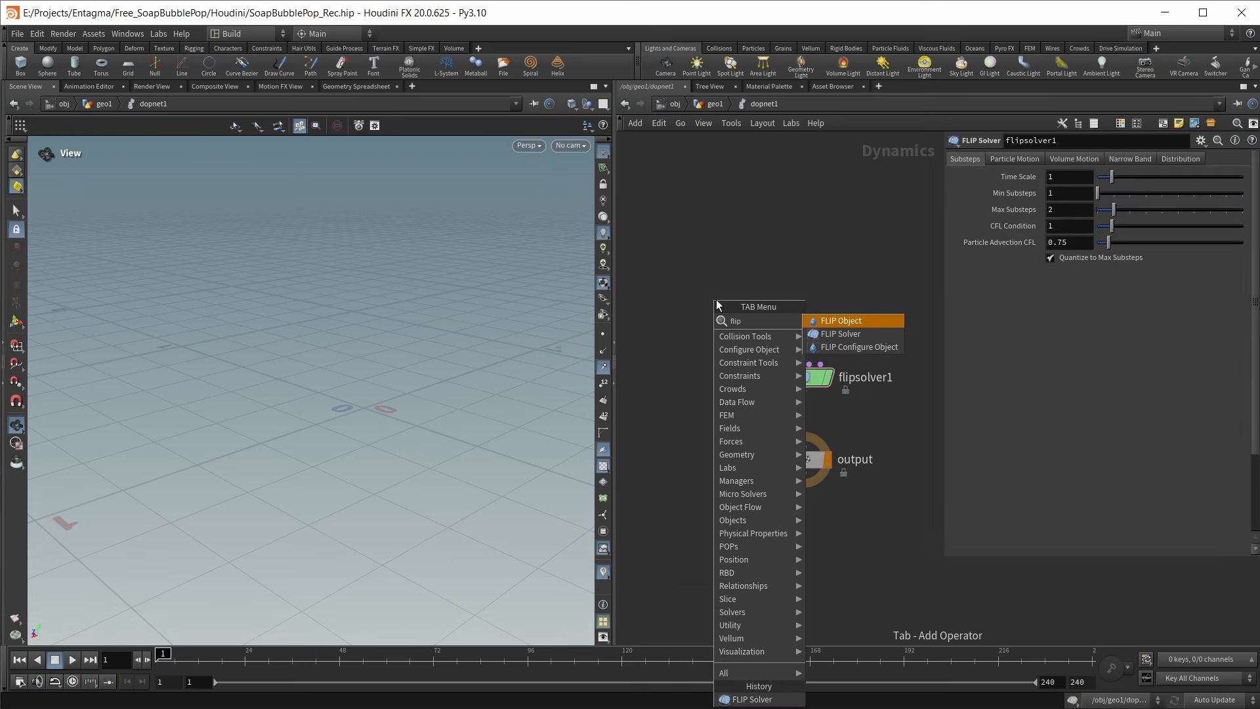
key("Return")
left_click(716, 299)
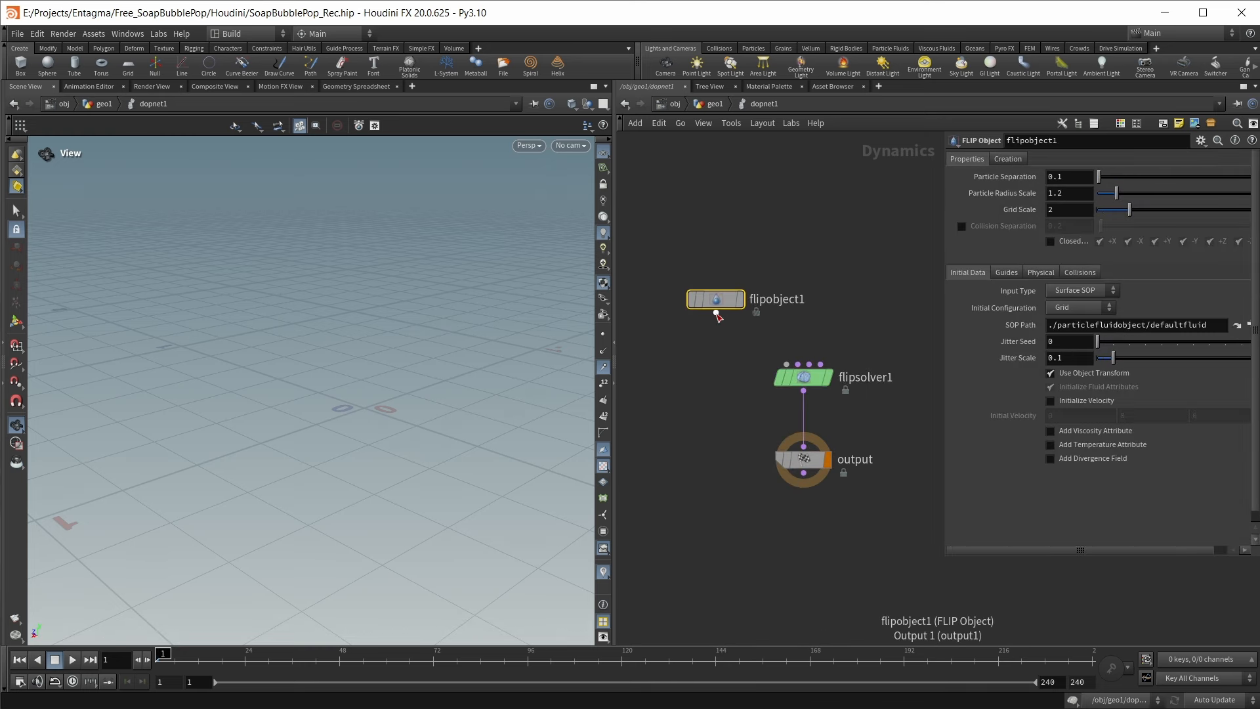
left_click_drag(716, 313, 786, 364)
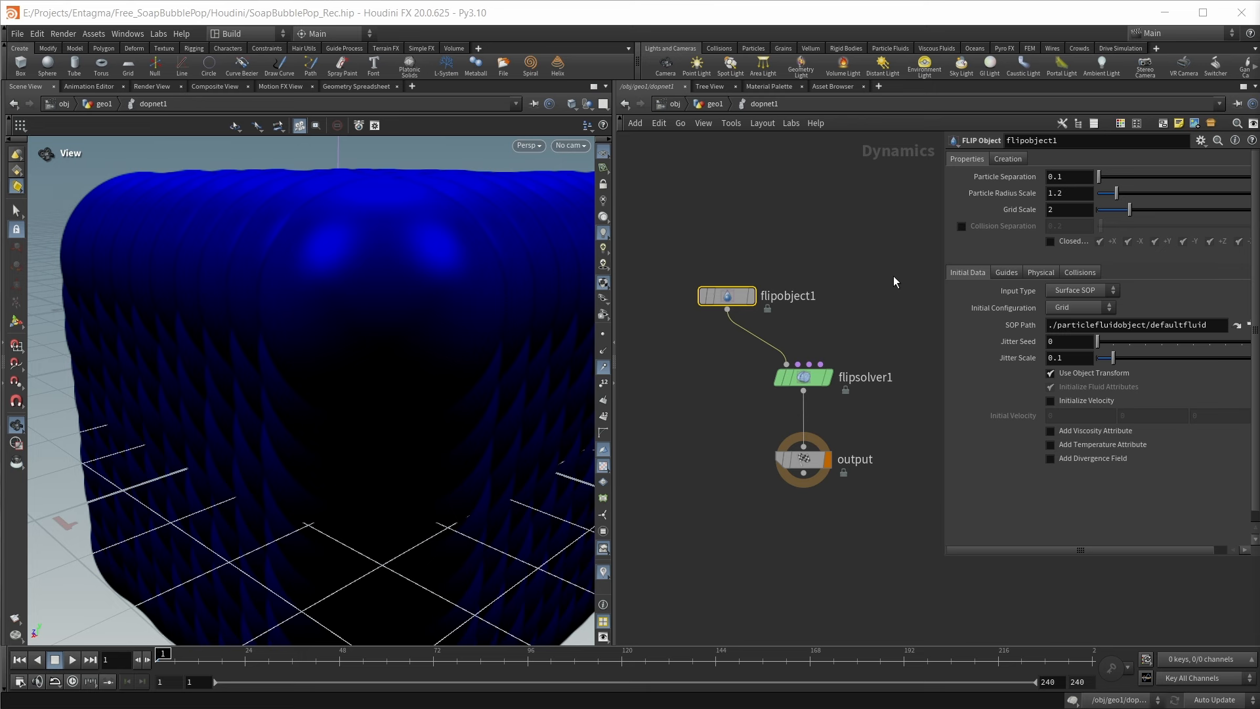
Save the scene and link the FLIP object's Particle Separation to scatteralign1's Spacing with a relative reference
mouse_move(728, 296)
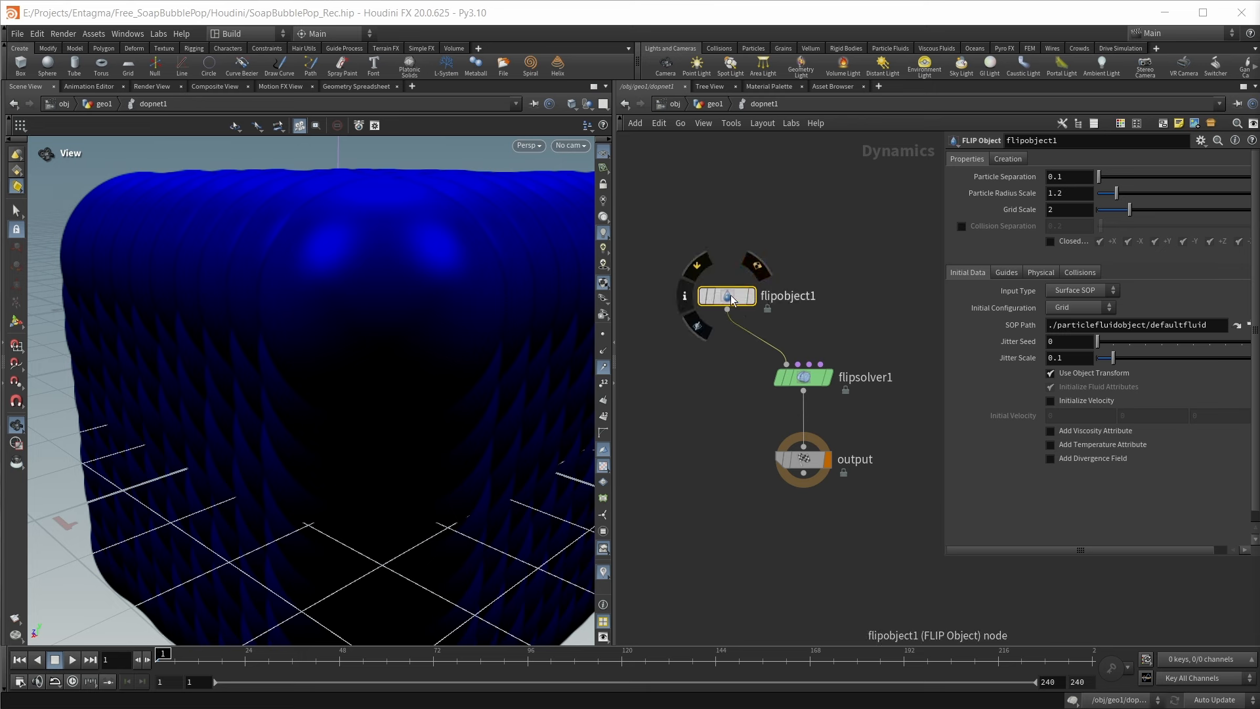
mouse_move(1020, 183)
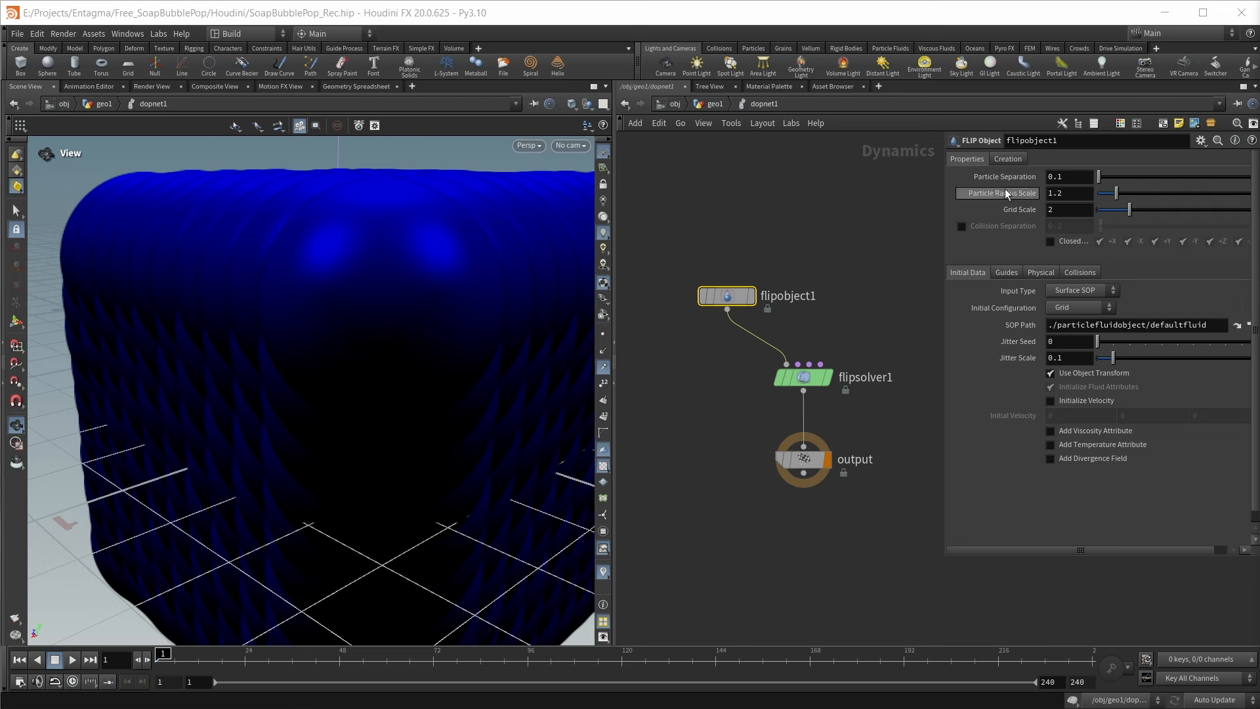
left_click(714, 104)
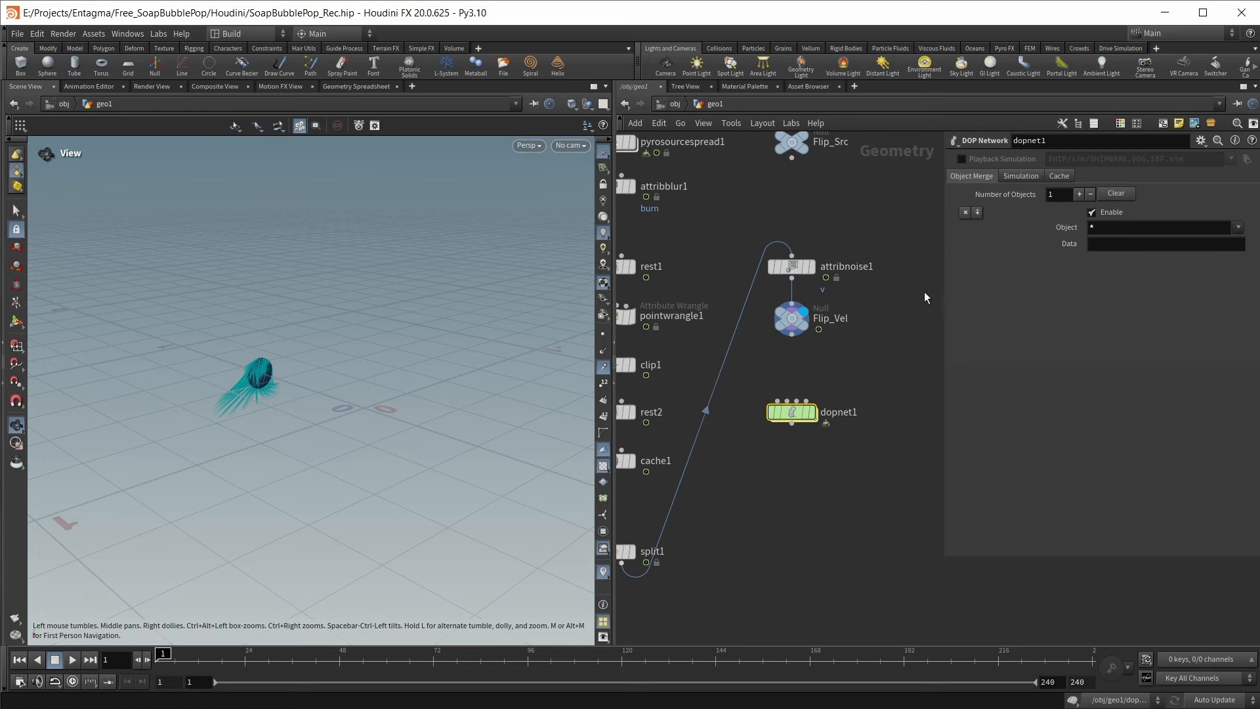
key("ctrl+s")
scroll(914, 367, "up", 4)
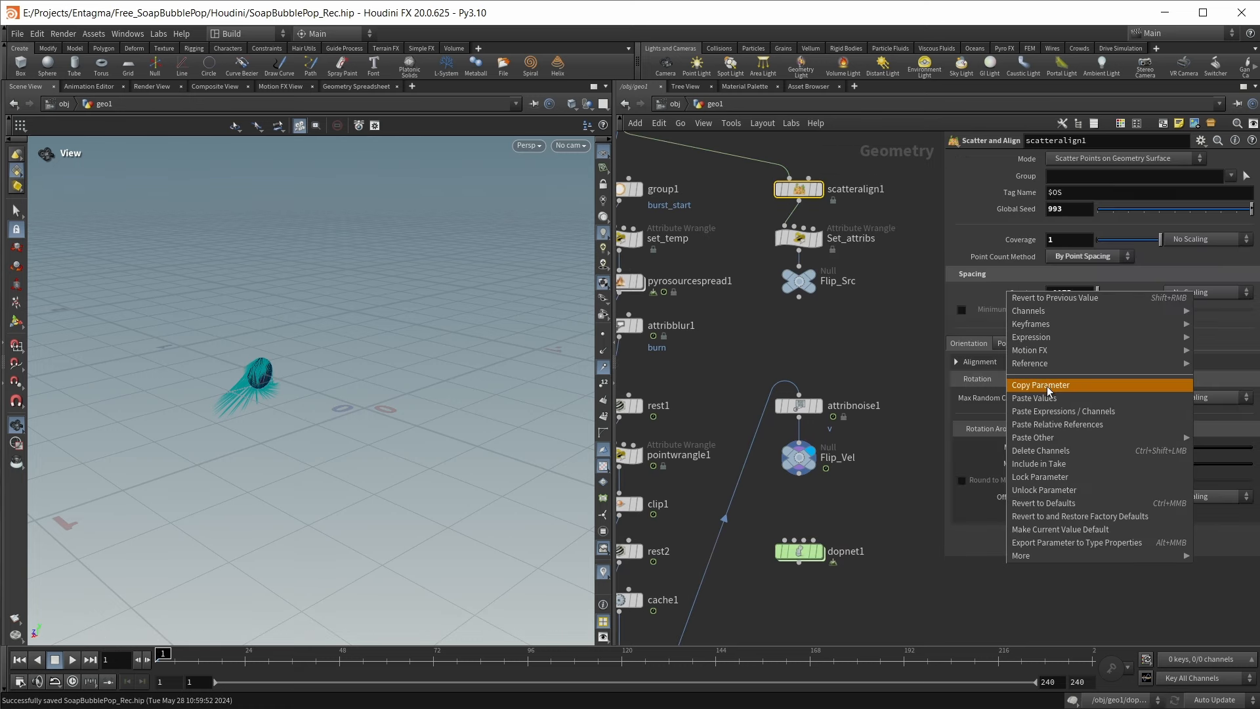
left_click(1048, 386)
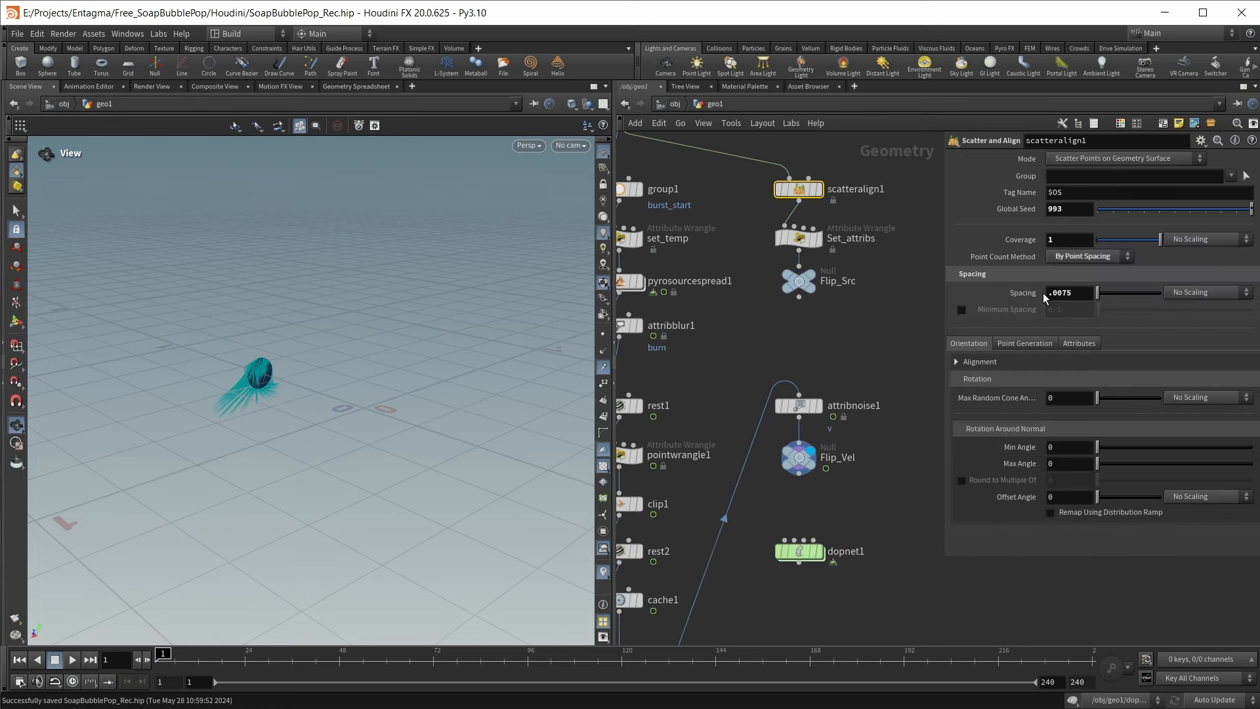
double_click(799, 551)
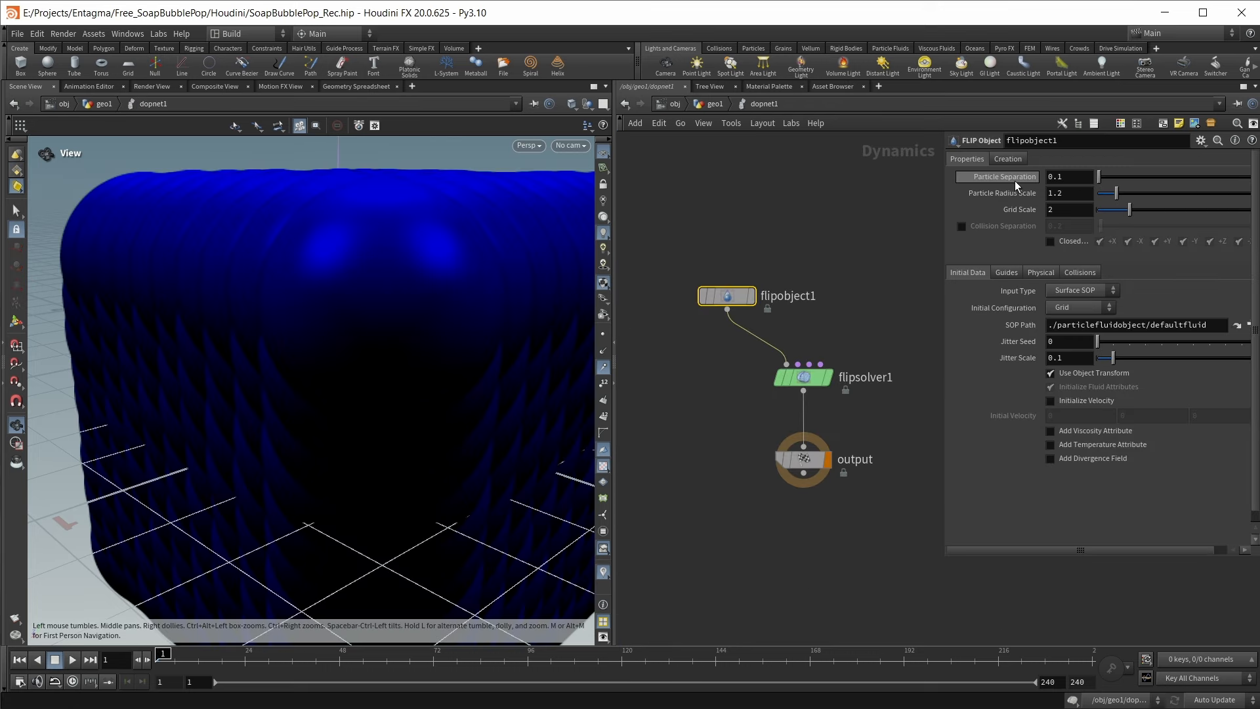
right_click(1016, 179)
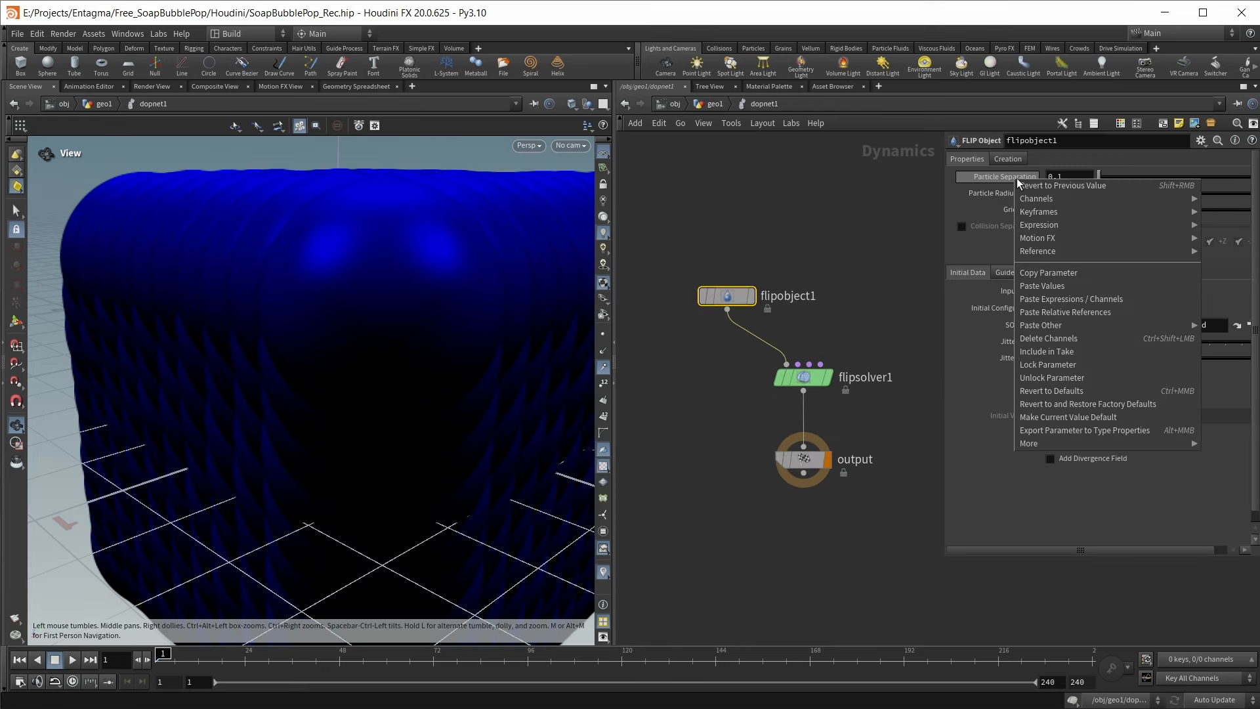
left_click(1061, 313)
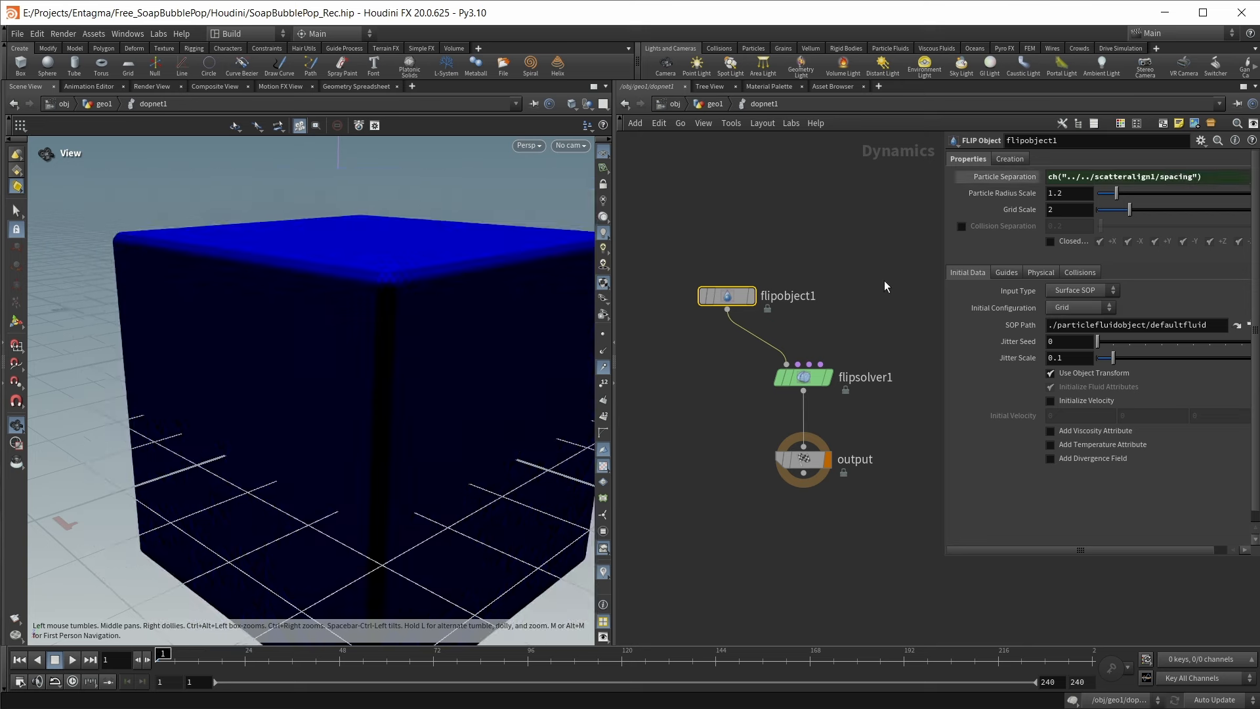
Set the FLIP object's Input Type to Particle Field and its SOP Path to Flip_Src
left_click(1072, 289)
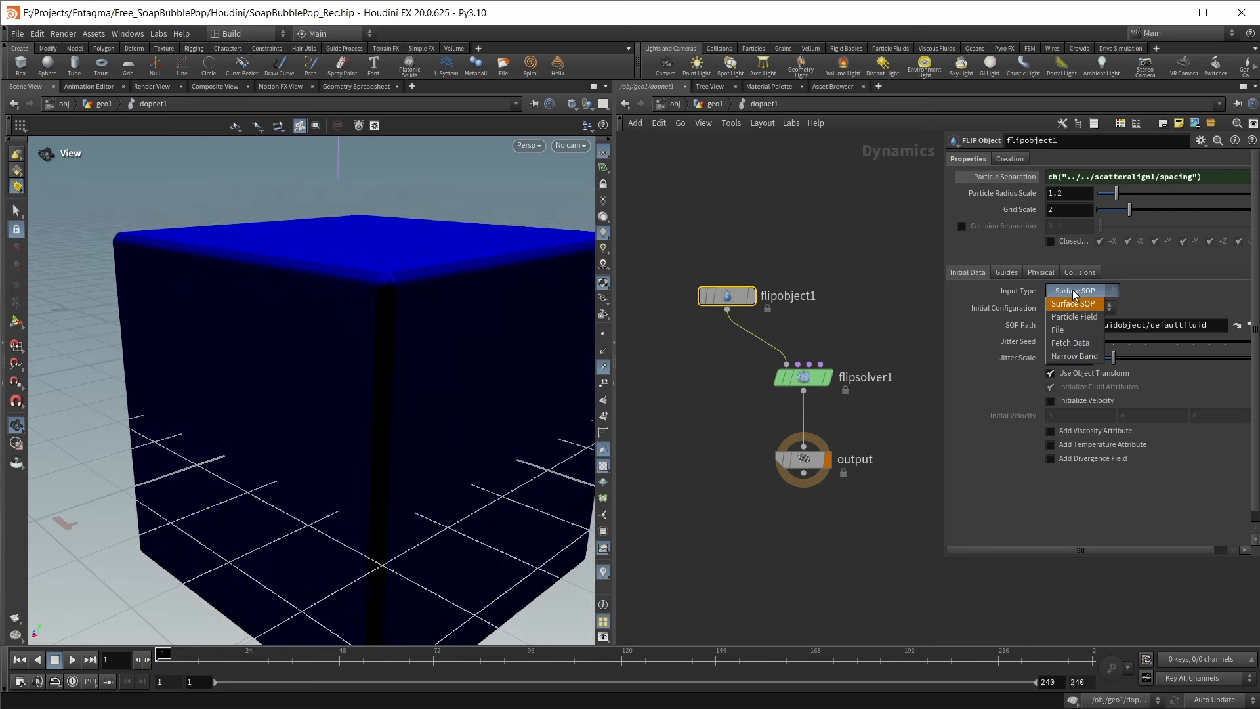
left_click(1074, 318)
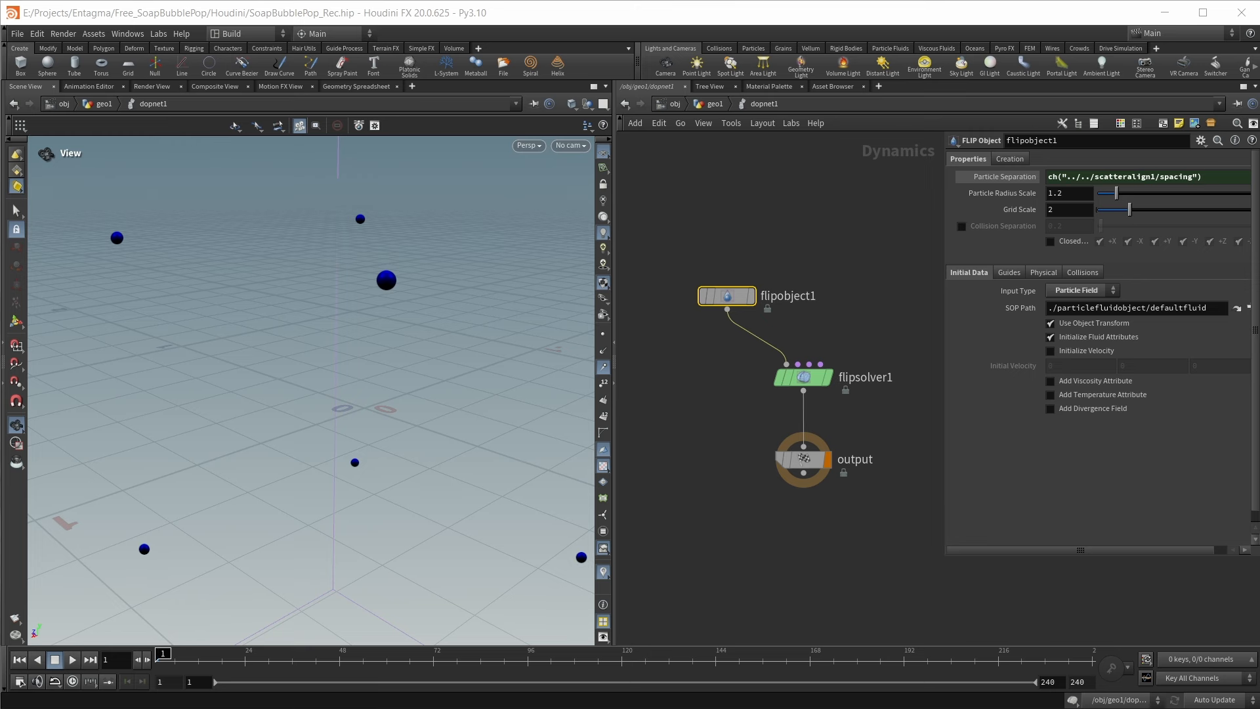
left_click(1237, 307)
left_click(1037, 245)
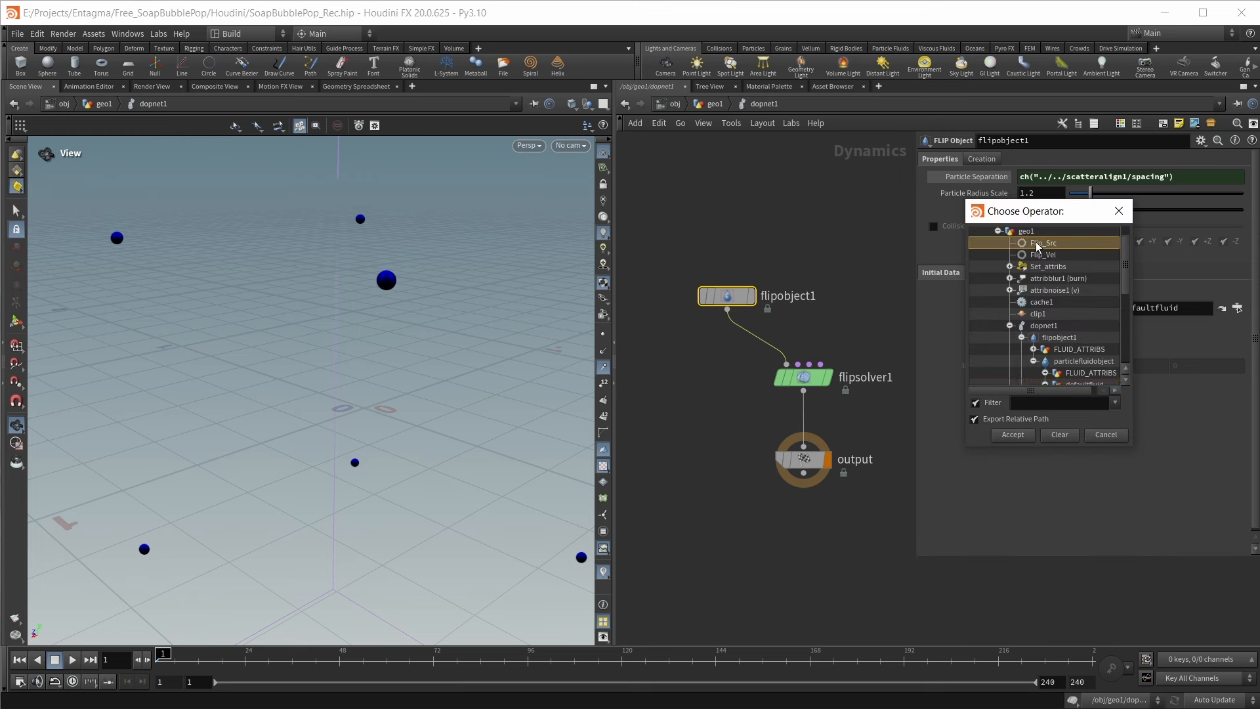
left_click(1018, 437)
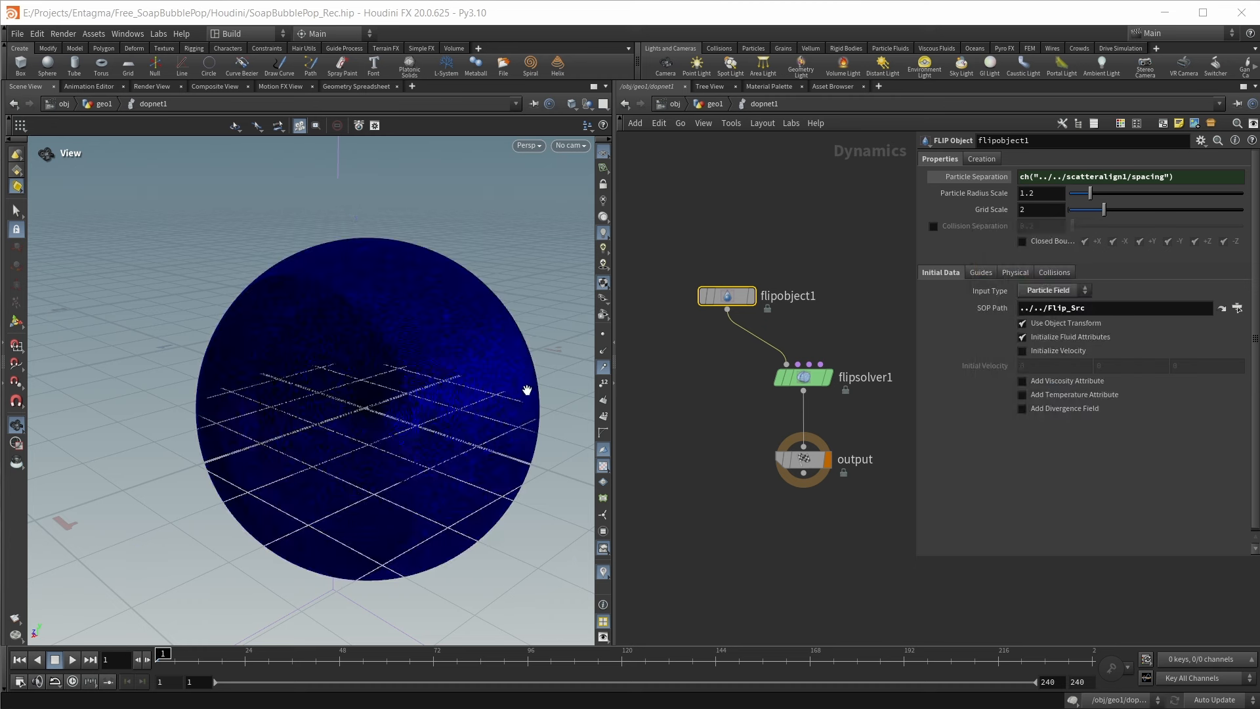
Set the FLIP object's particle guide visualization to Spheres with a Scale of .5 and check the particles up close
left_click(988, 270)
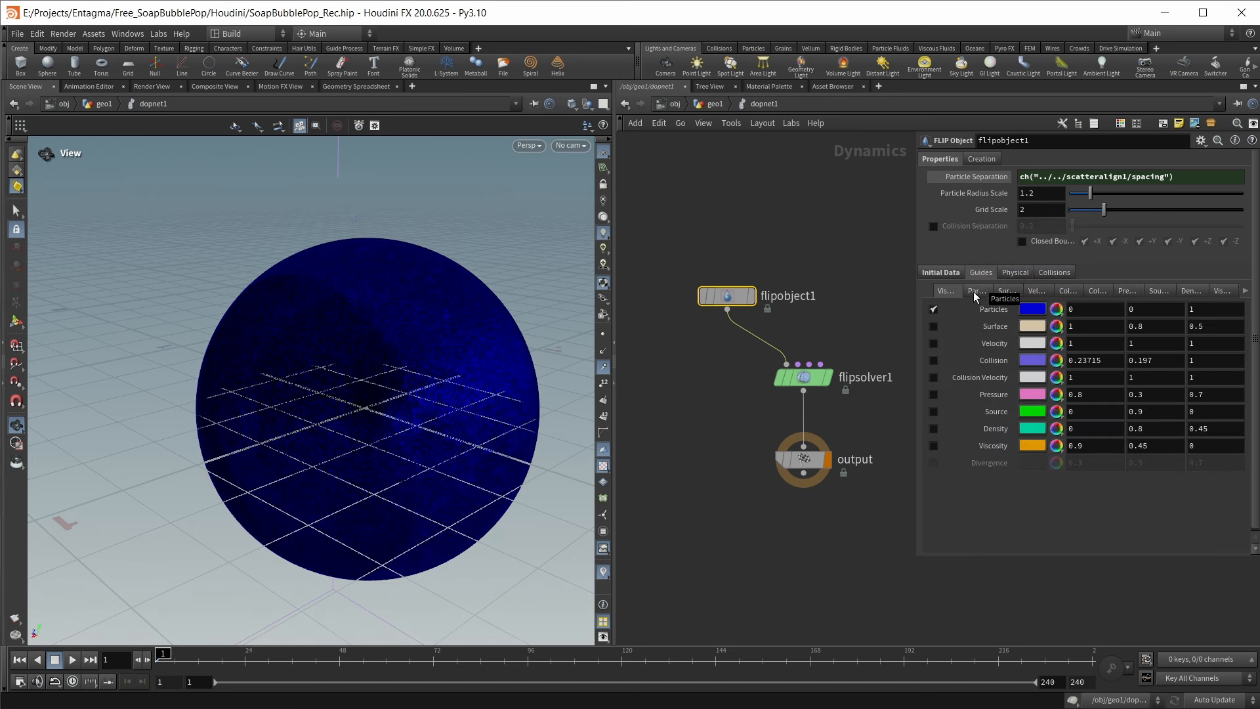
left_click(974, 291)
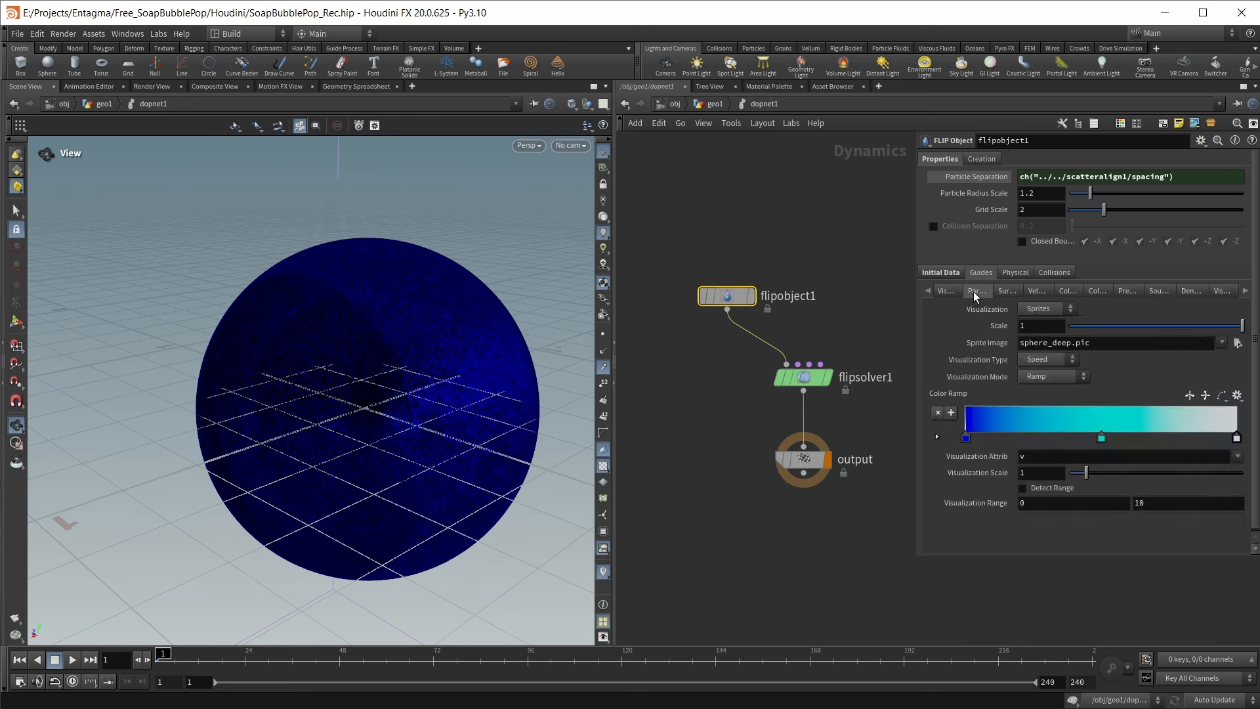
left_click(1044, 310)
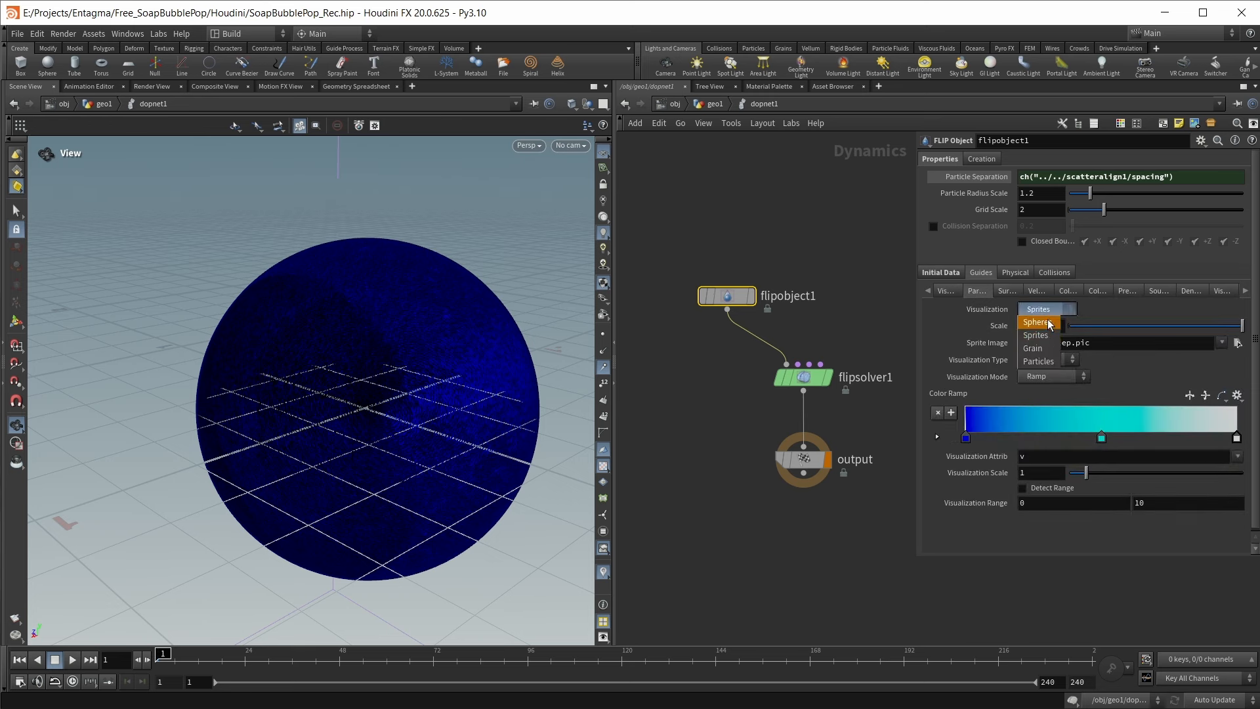
left_click(1038, 322)
type("0.5")
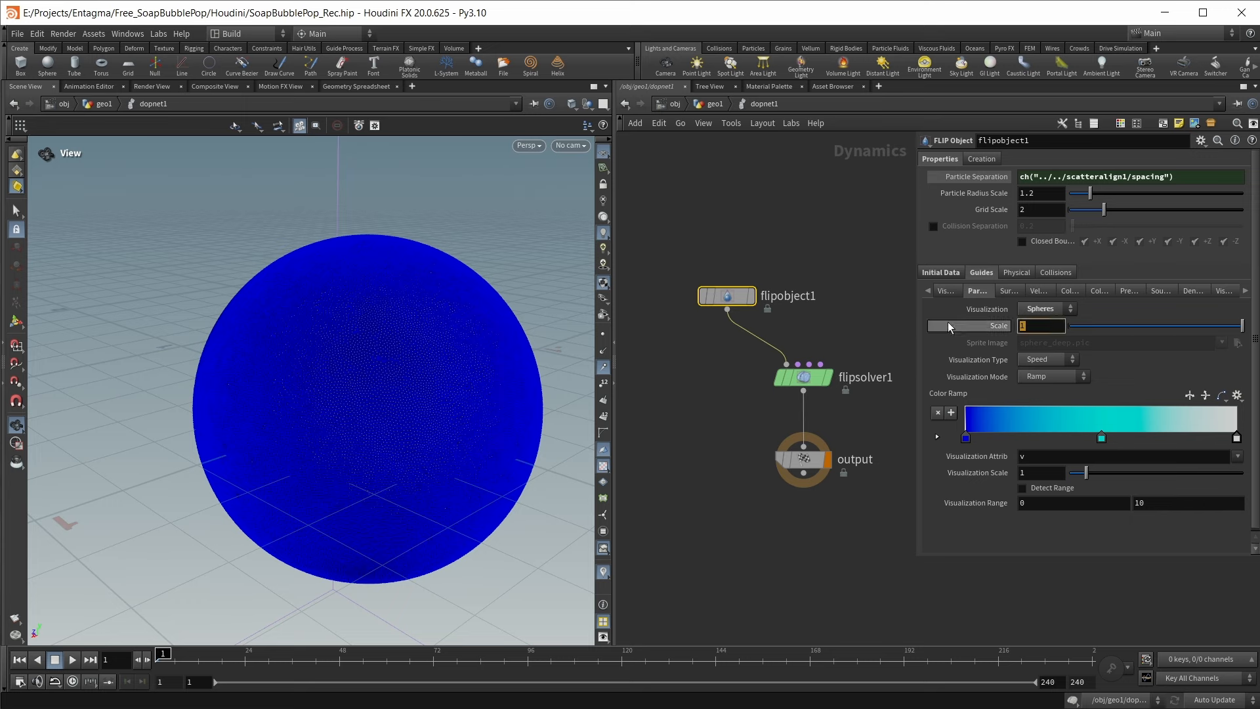
key("Return")
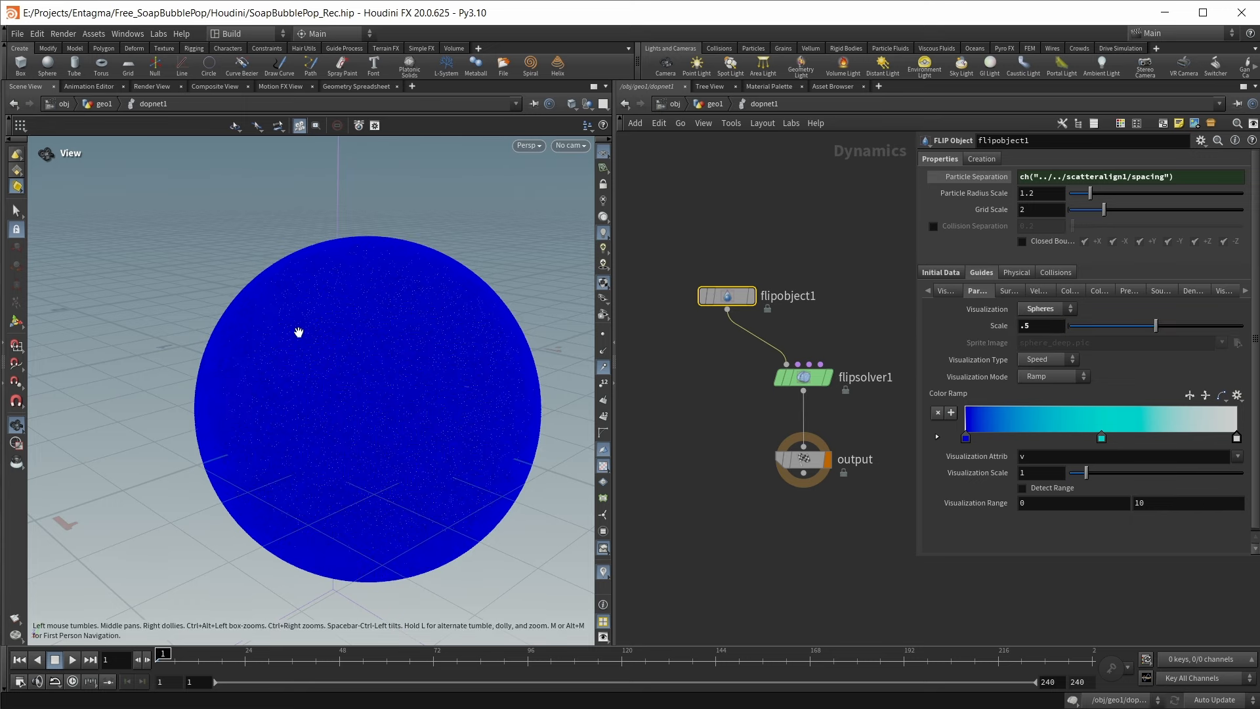
scroll(303, 344, "up", 6)
scroll(329, 379, "up", 3)
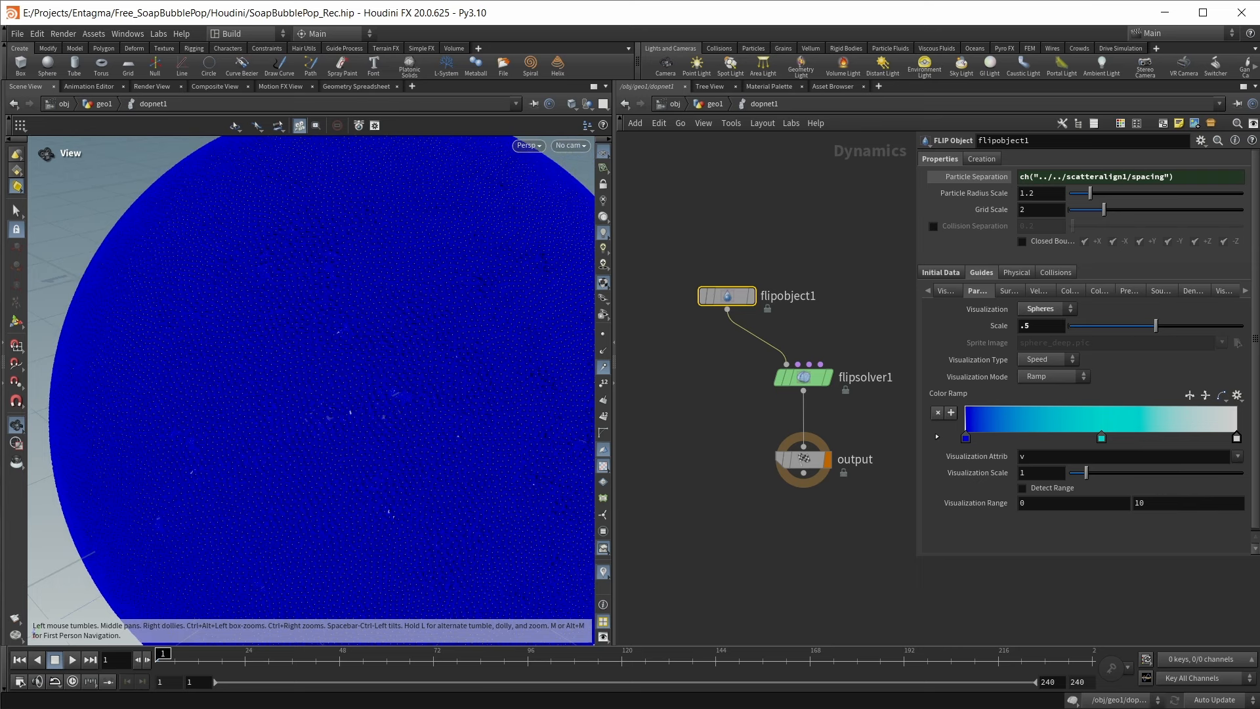
Change the Time Scale of the FLIP Solver
left_click(801, 377)
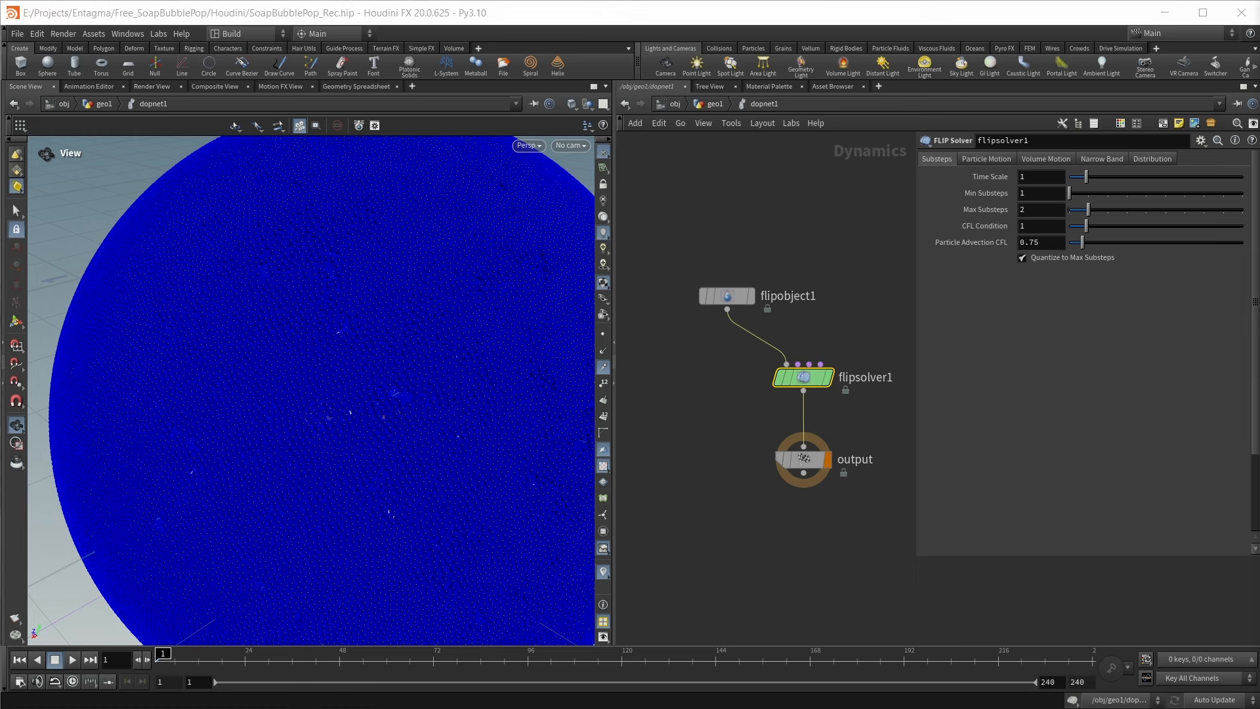
left_click(1001, 433)
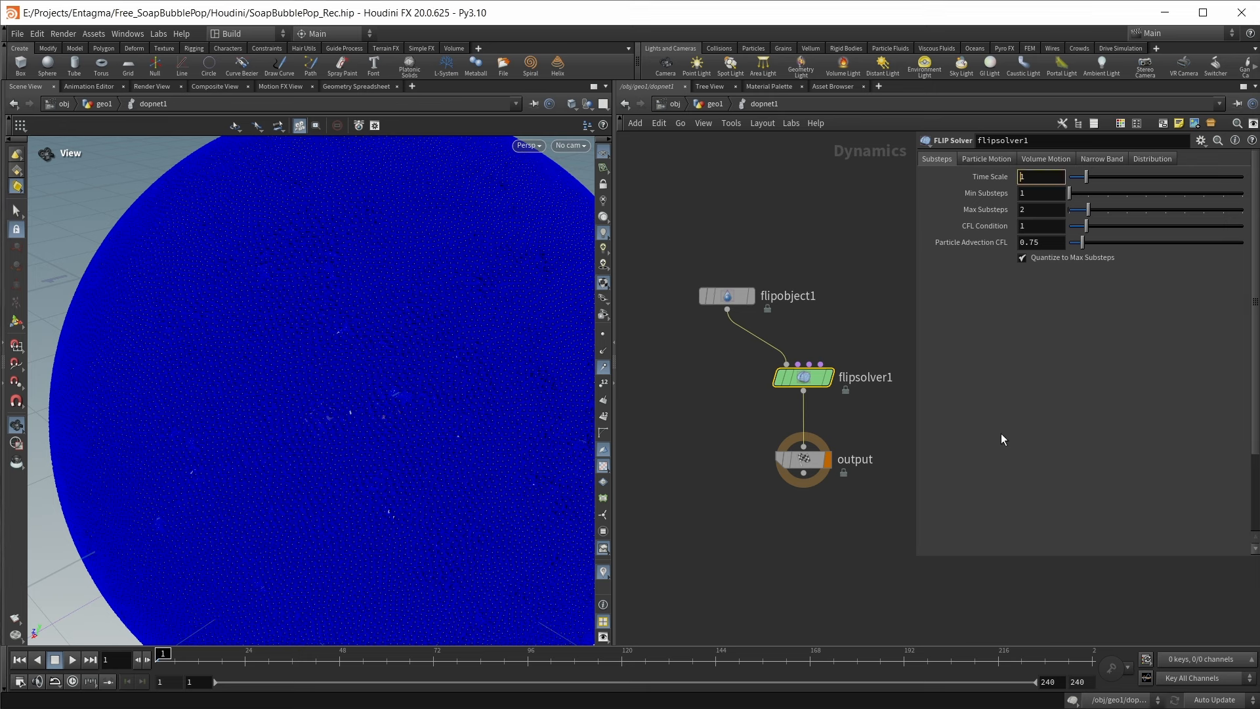
type(".")
key("Return")
Set the FLIP Solver's Velocity Transfer to APIC (Swirly) in its volume motion settings
left_click(1037, 156)
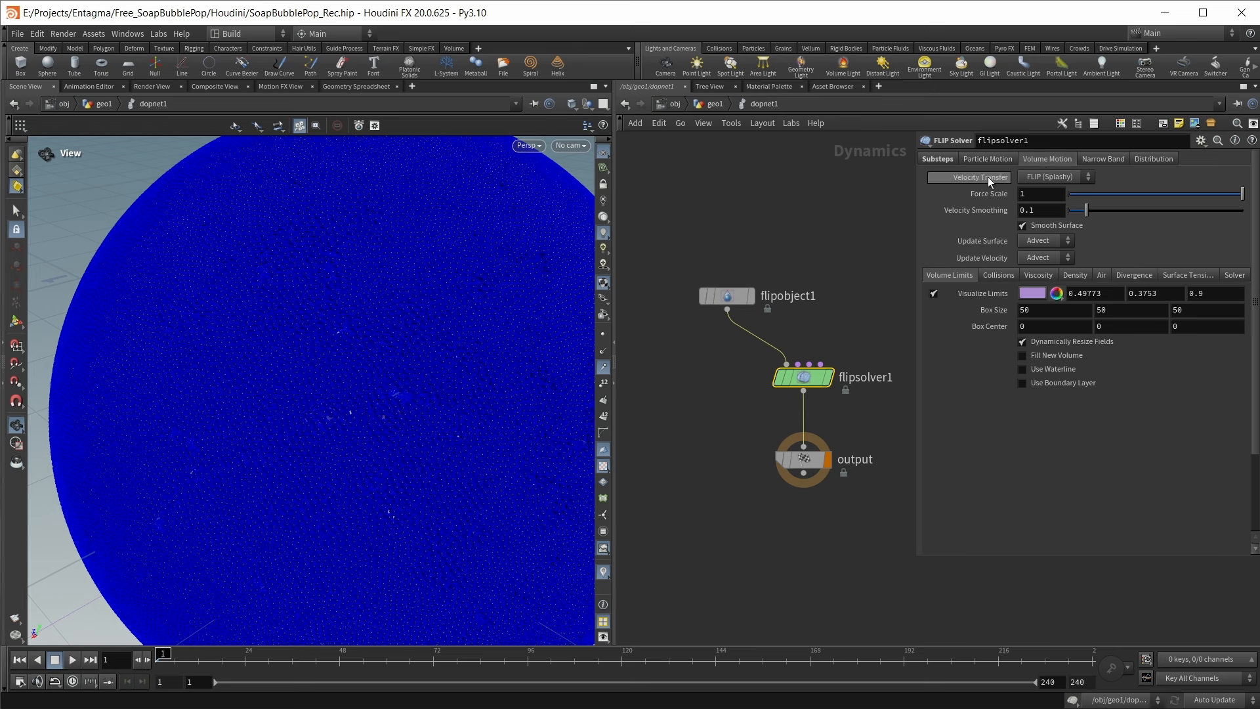
left_click(1048, 177)
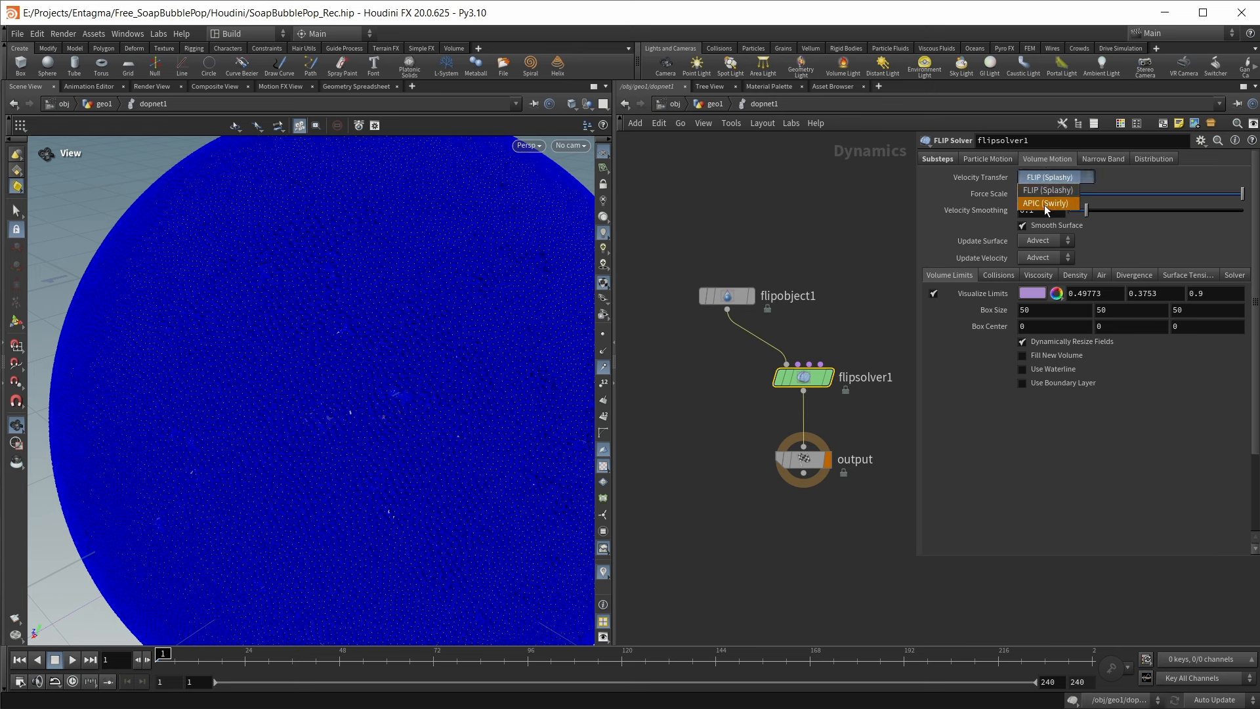
left_click(1042, 204)
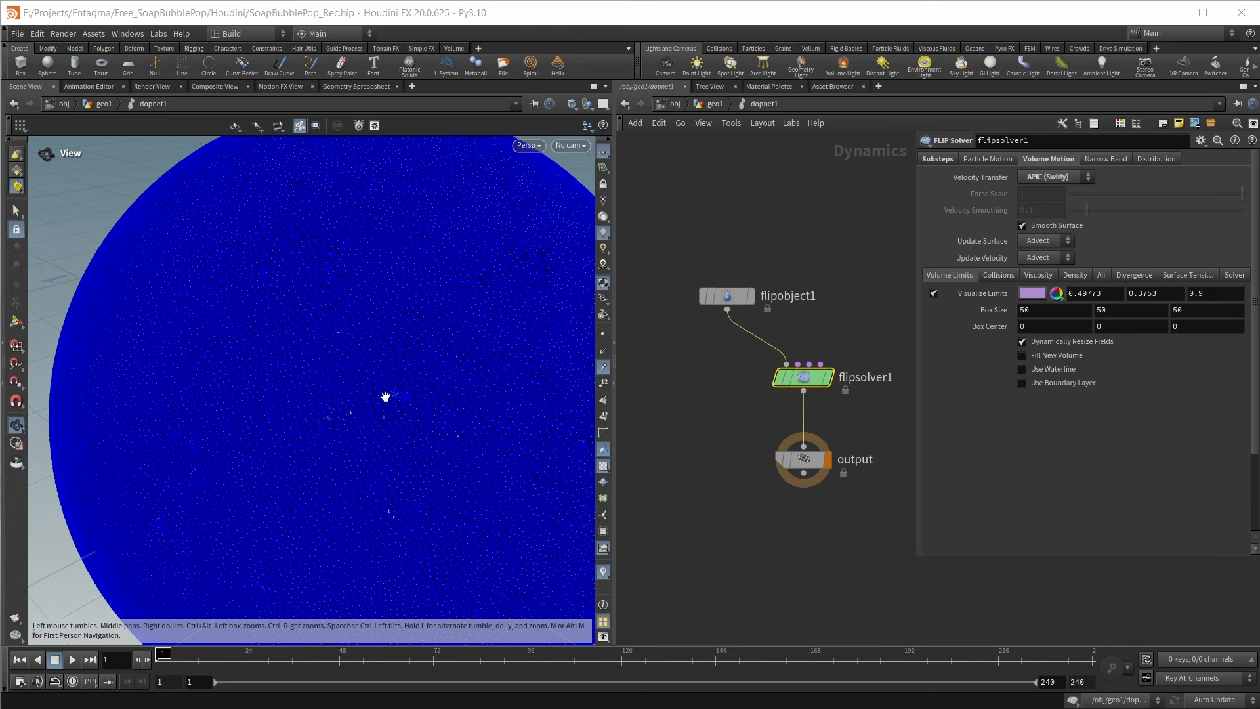
Examine the extent of the solver's volume limits box around the bubble in the viewport
scroll(385, 396, "down", 15)
scroll(382, 383, "down", 7)
middle_click_drag(382, 377, 340, 394)
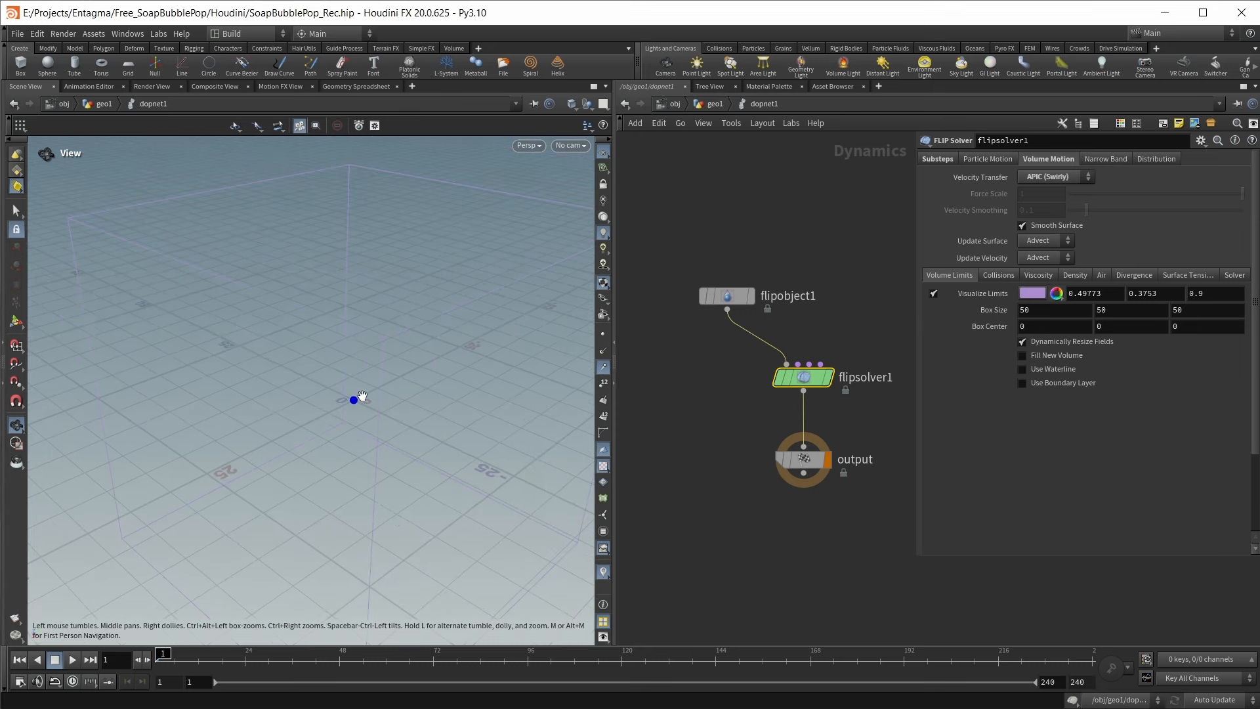
Set the FLIP Solver's volume limits Box Size to 1.5 on all axes and enable Use OpenCL in its solver settings
scroll(352, 395, "up", 15)
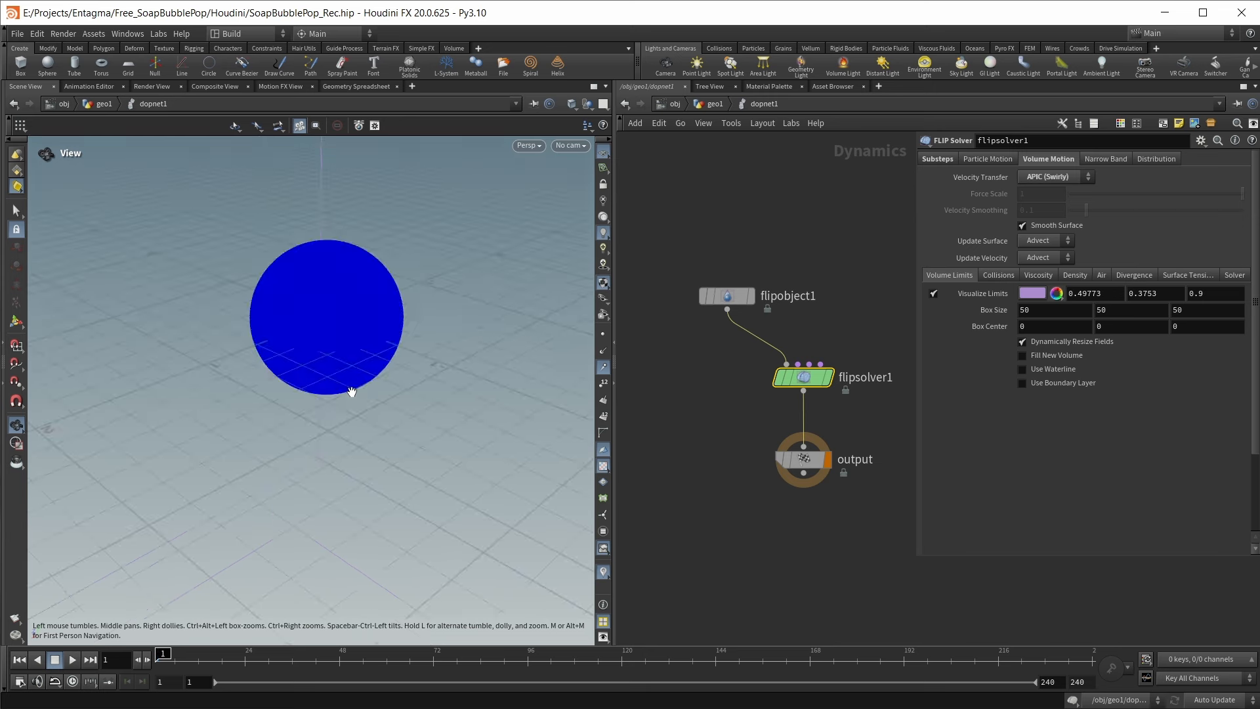
scroll(353, 392, "up", 3)
middle_click_drag(349, 391, 343, 431)
scroll(346, 439, "down", 3)
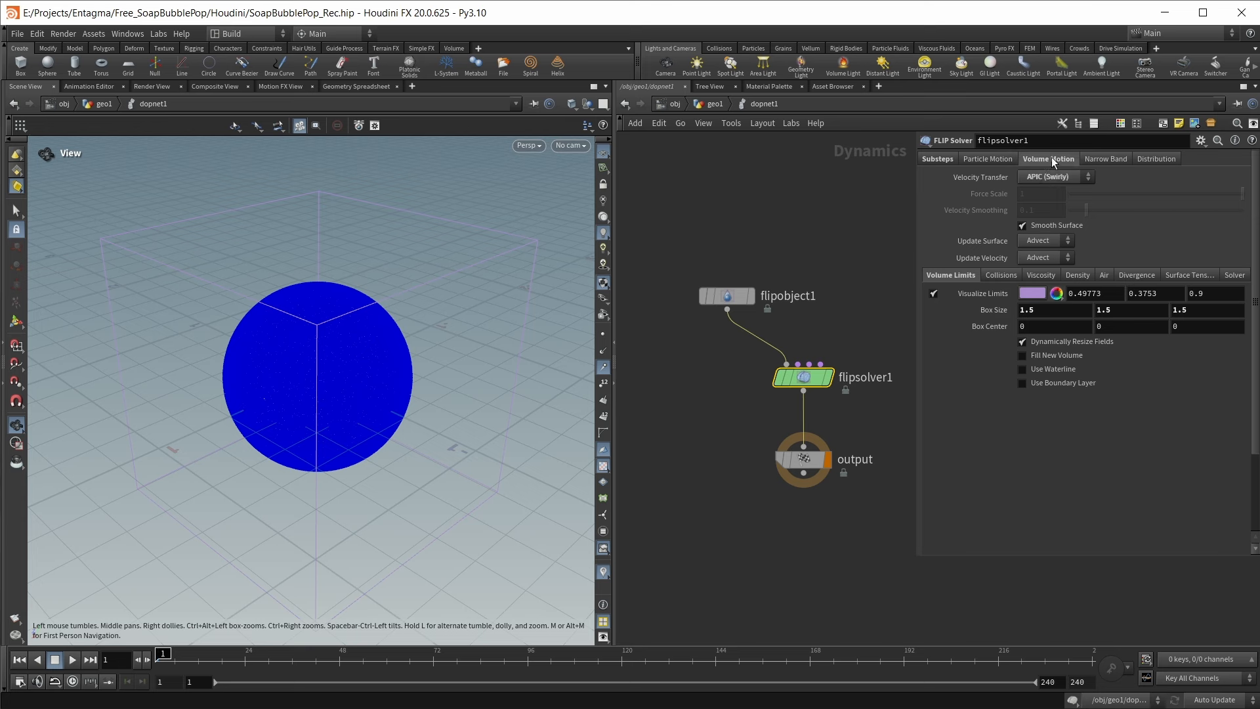
left_click(1235, 275)
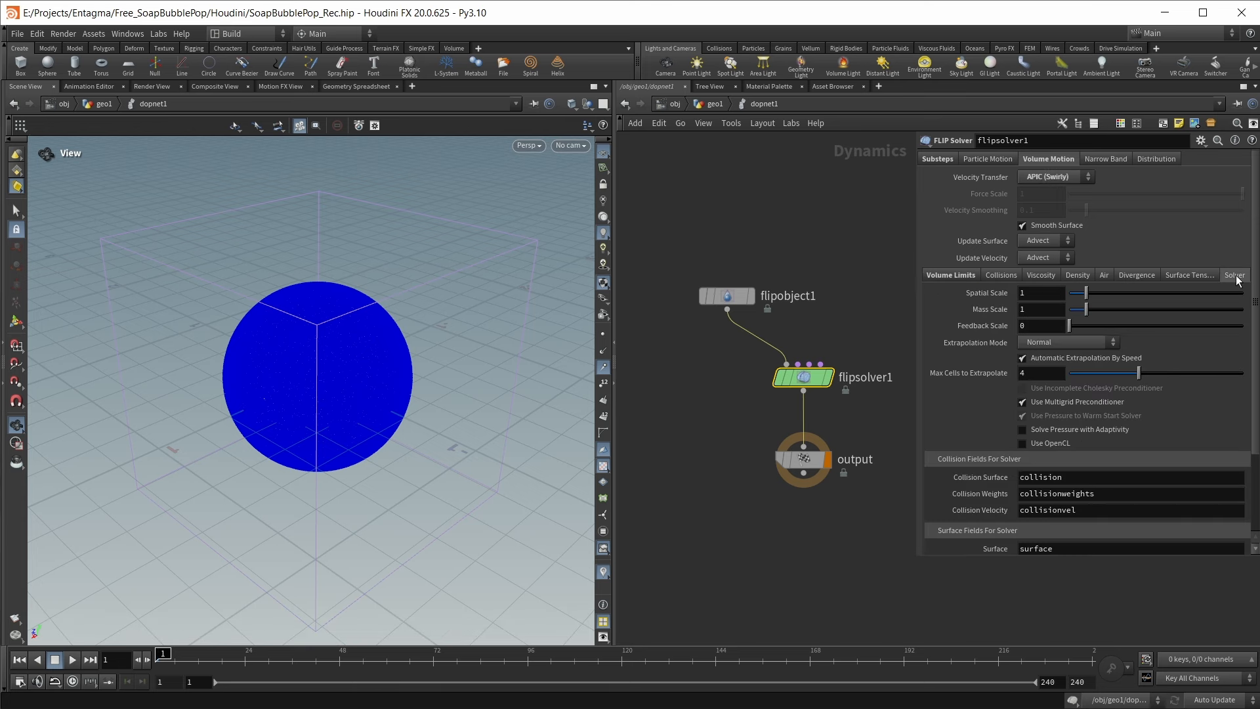
left_click(1057, 442)
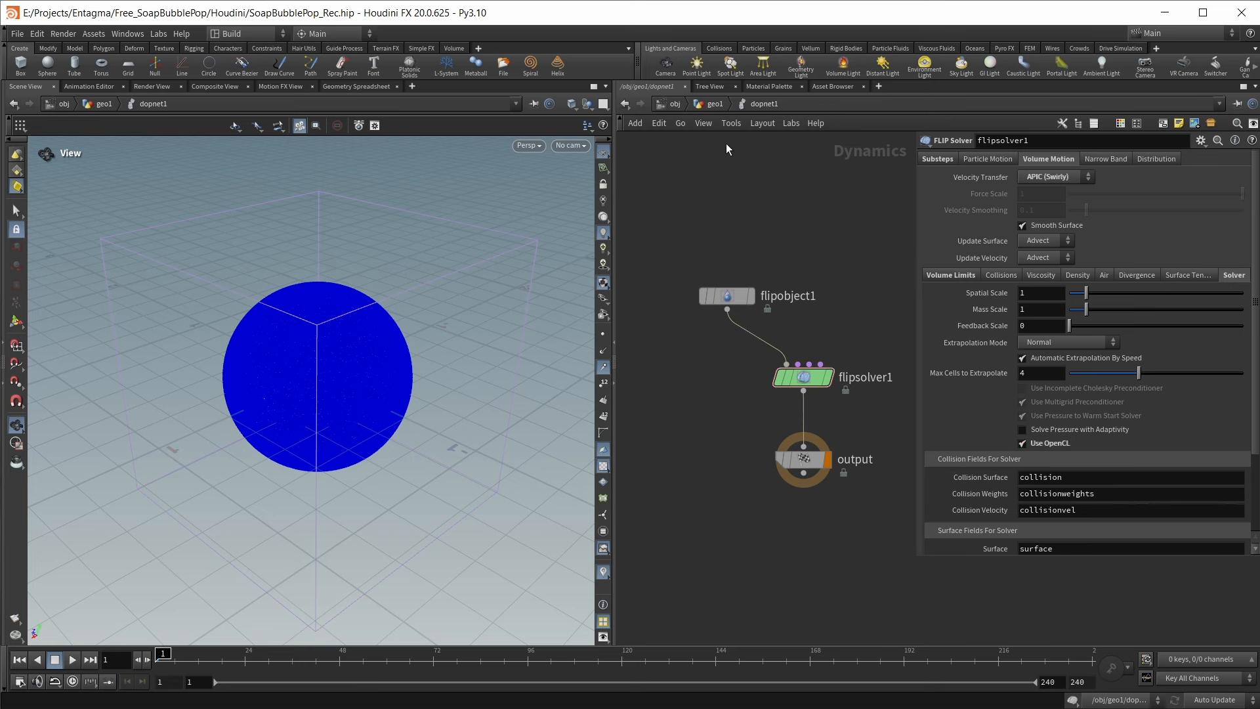
Return to the geo1 network and set the DOP network's Cache Memory to 55000 MB
left_click(715, 103)
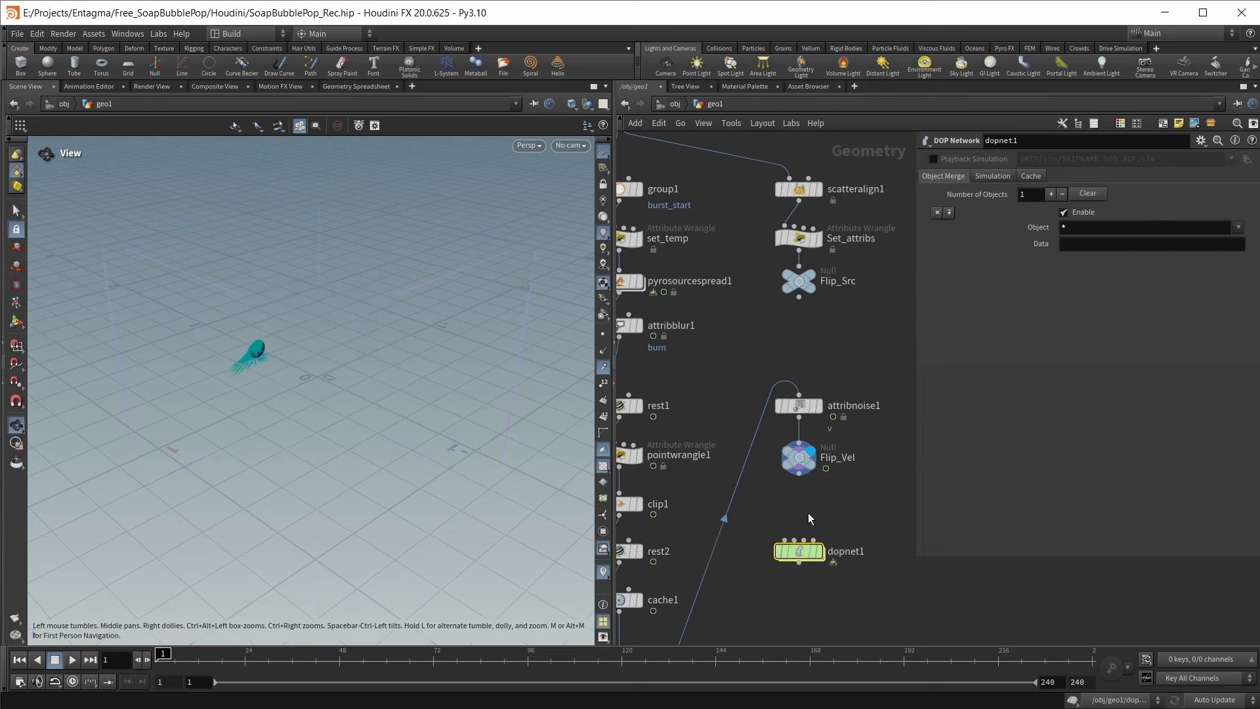
left_click(1036, 178)
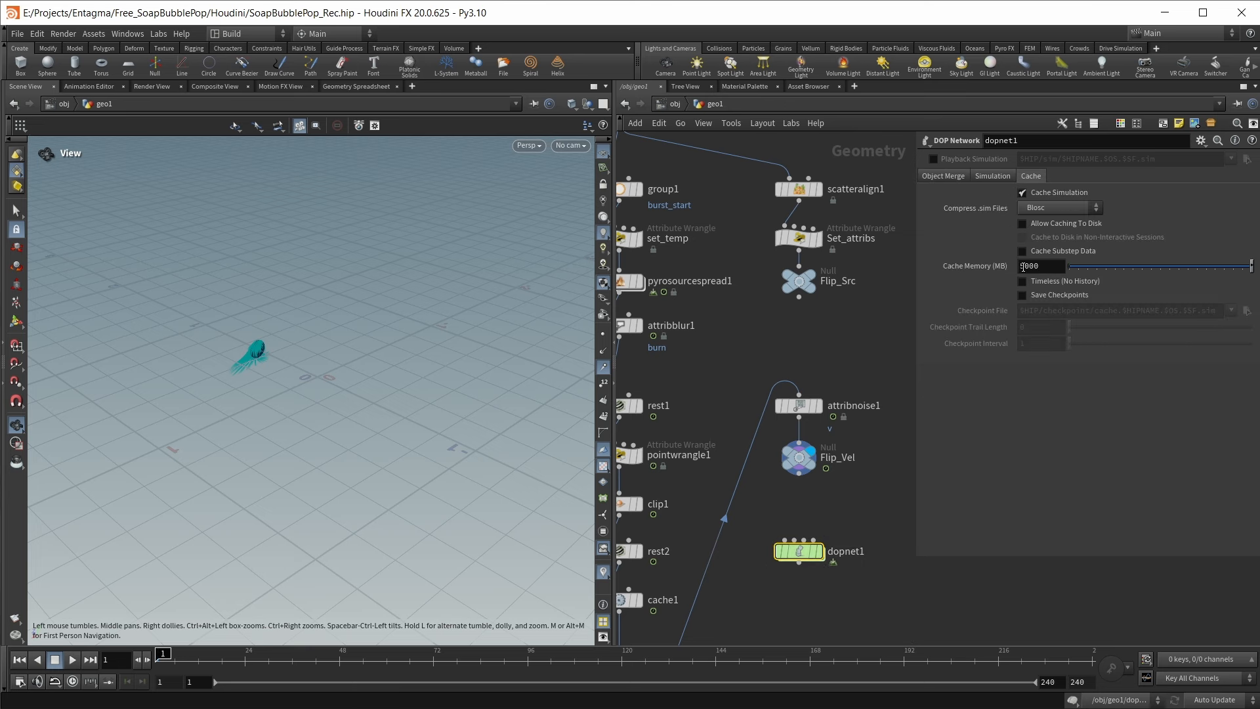
left_click(1023, 266)
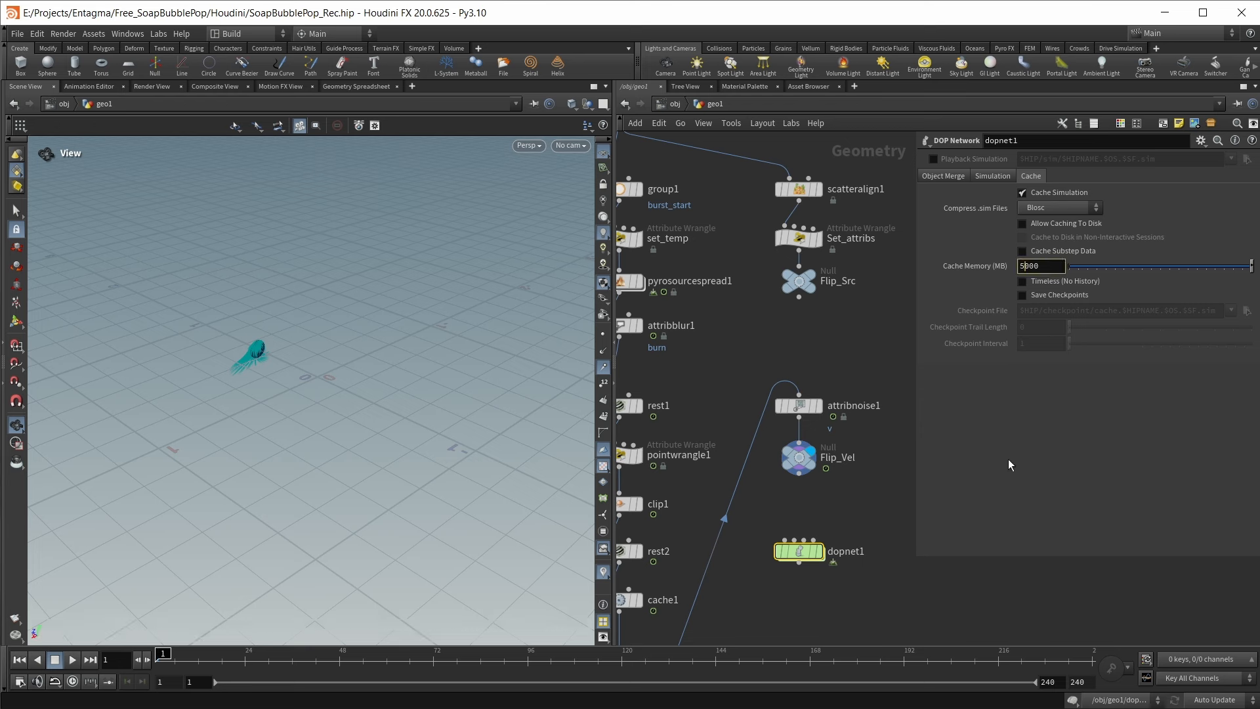
type("5")
key("Return")
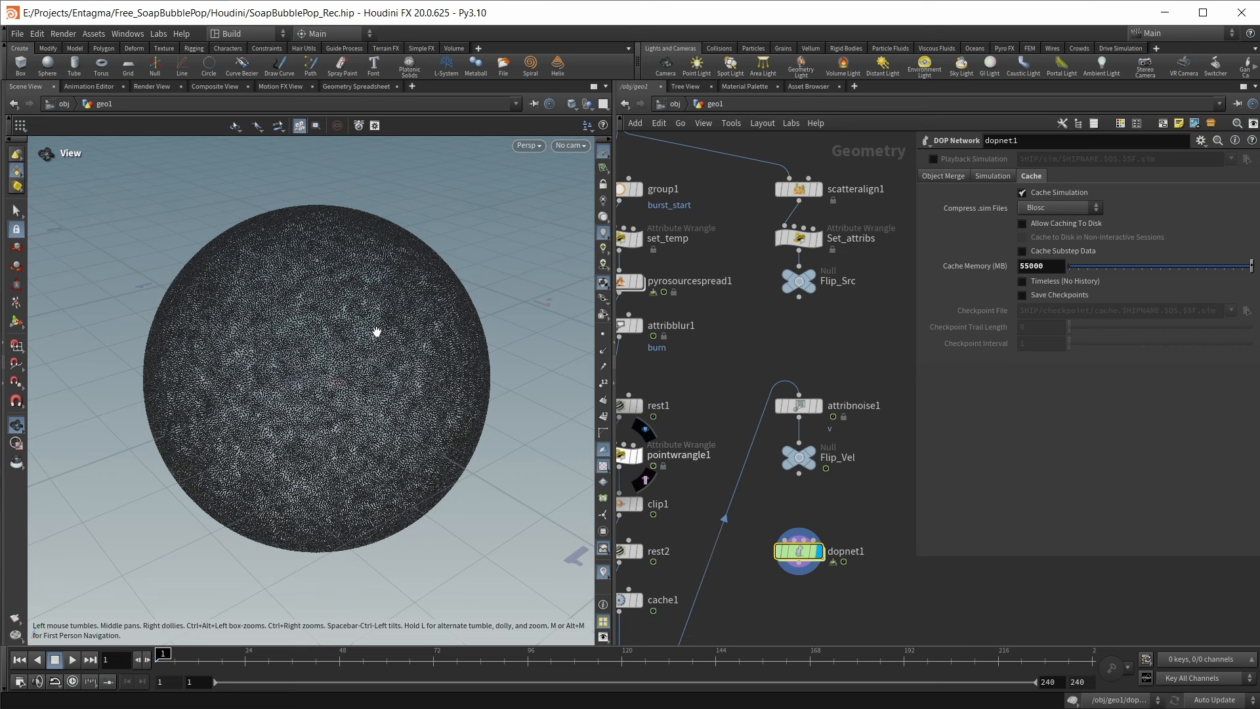
Play the DOP network's simulation of the bubble points, stop it and return to the first frame
key("Up")
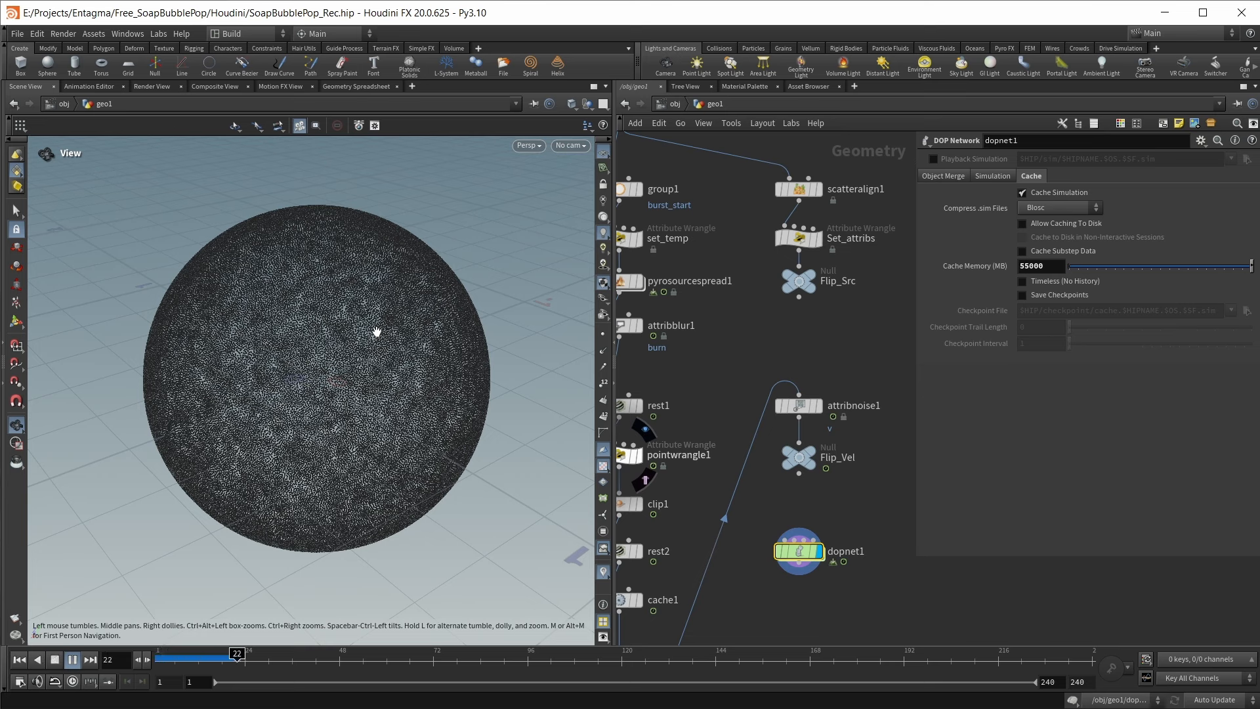
key("Up")
key("ctrl+Up")
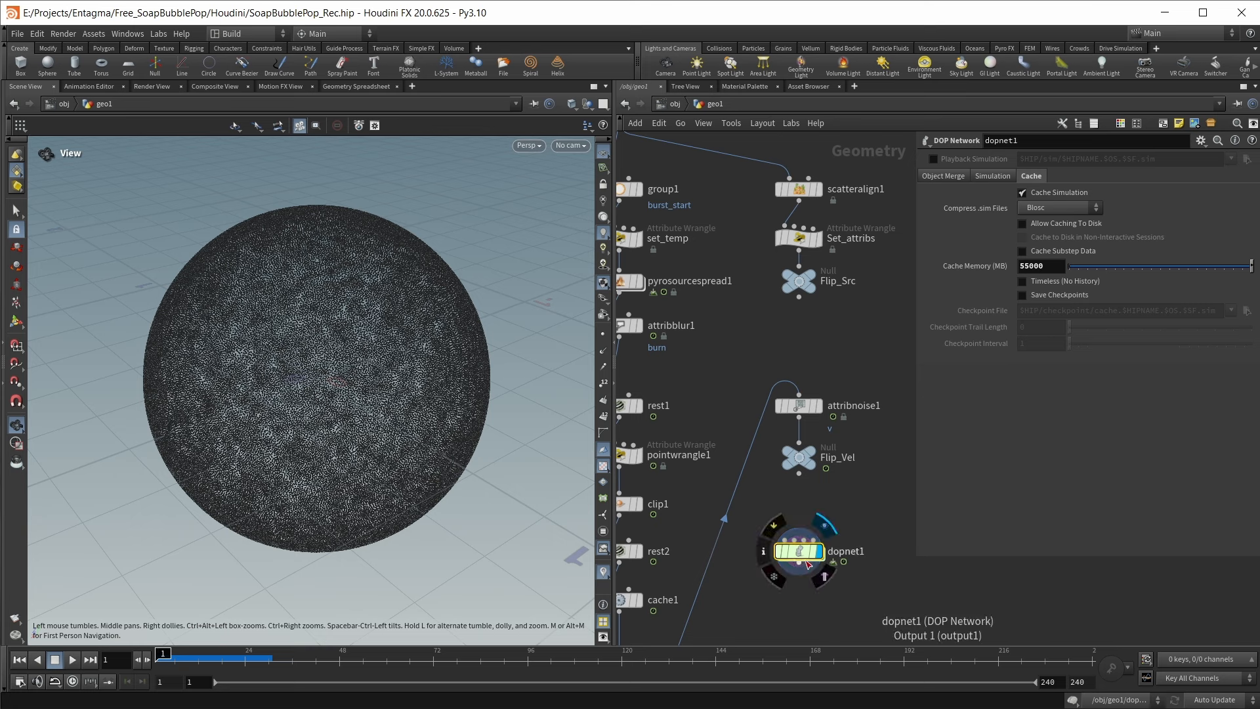
Display the Flip_Vel null, scrub through its velocity source on the timeline and return to the first frame
mouse_move(819, 453)
left_click(824, 431)
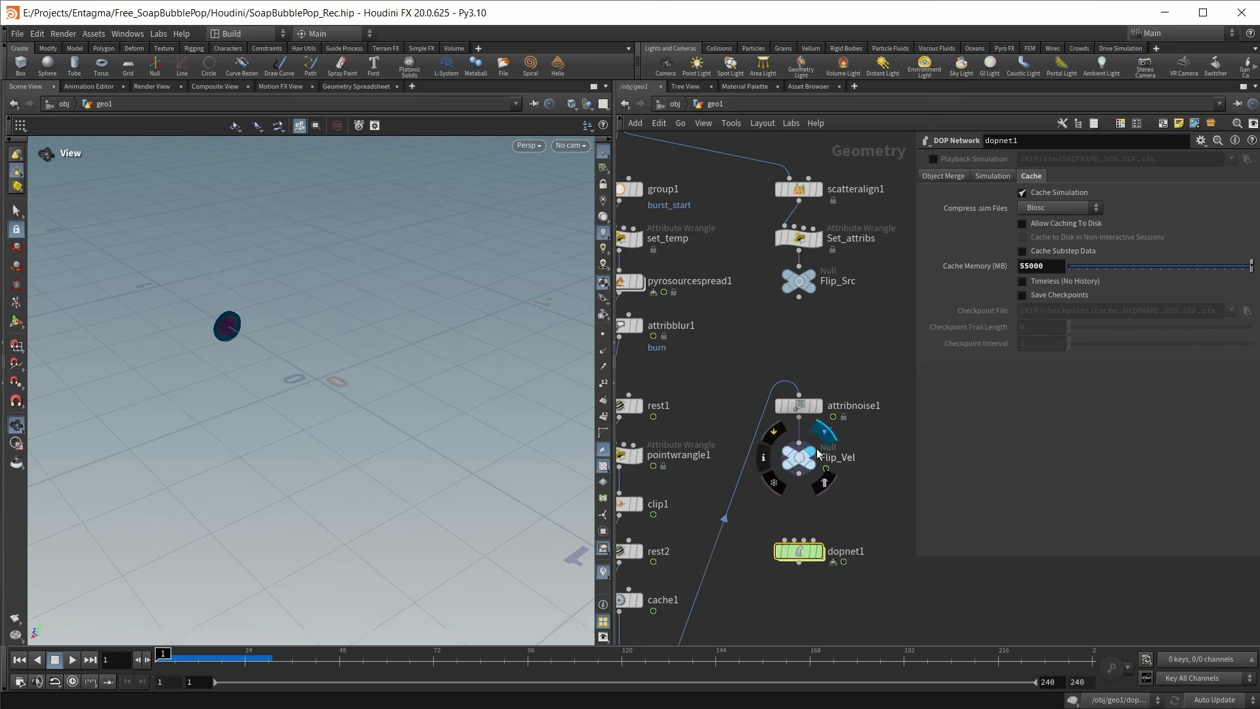
left_click(229, 652)
left_click_drag(234, 651, 257, 650)
key("ctrl+Up")
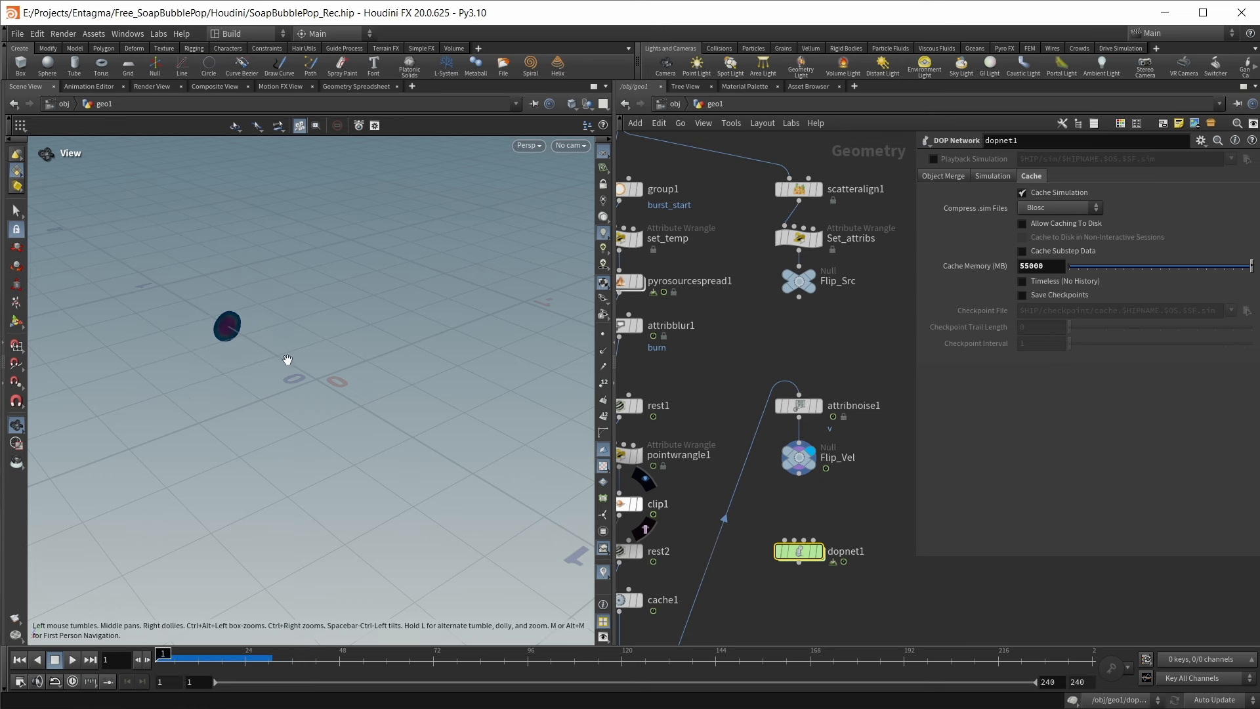
Add a POP Wrangle inside dopnet1 and connect it to the FLIP Solver's second input
double_click(799, 551)
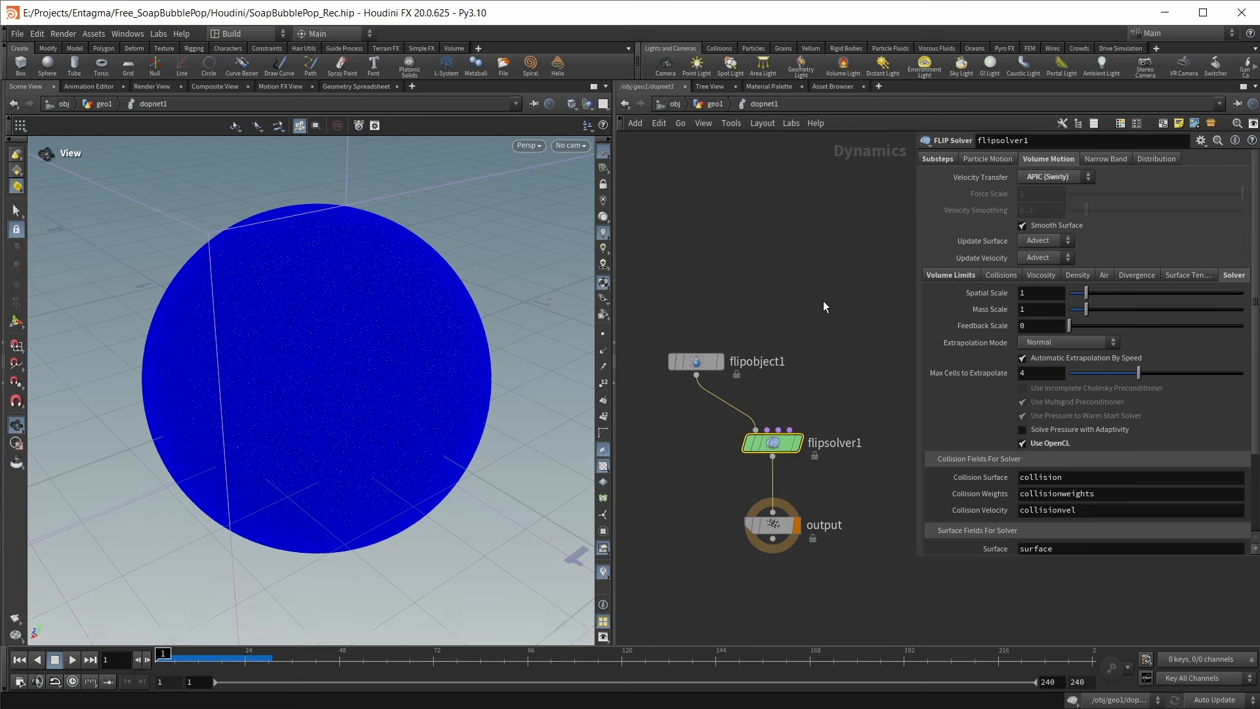
key("Tab")
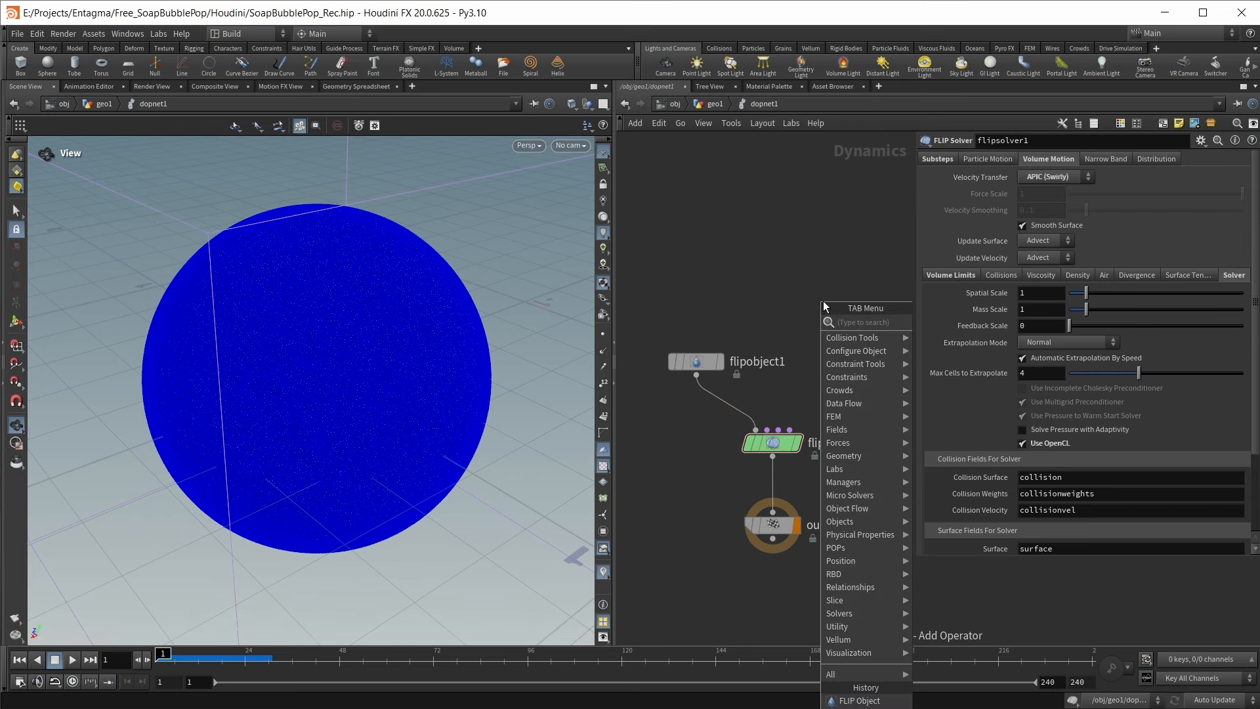
type("pop wr")
key("Return")
key("Return")
left_click_drag(823, 317, 768, 428)
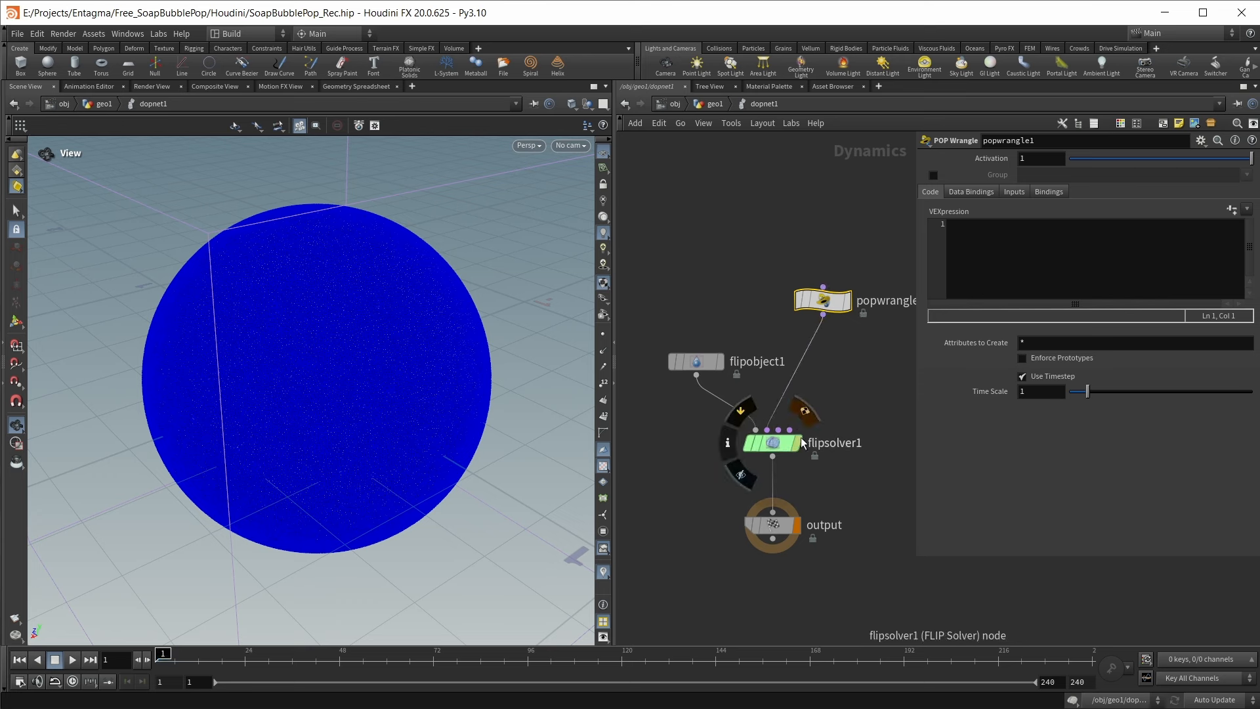
middle_click_drag(825, 227, 819, 227)
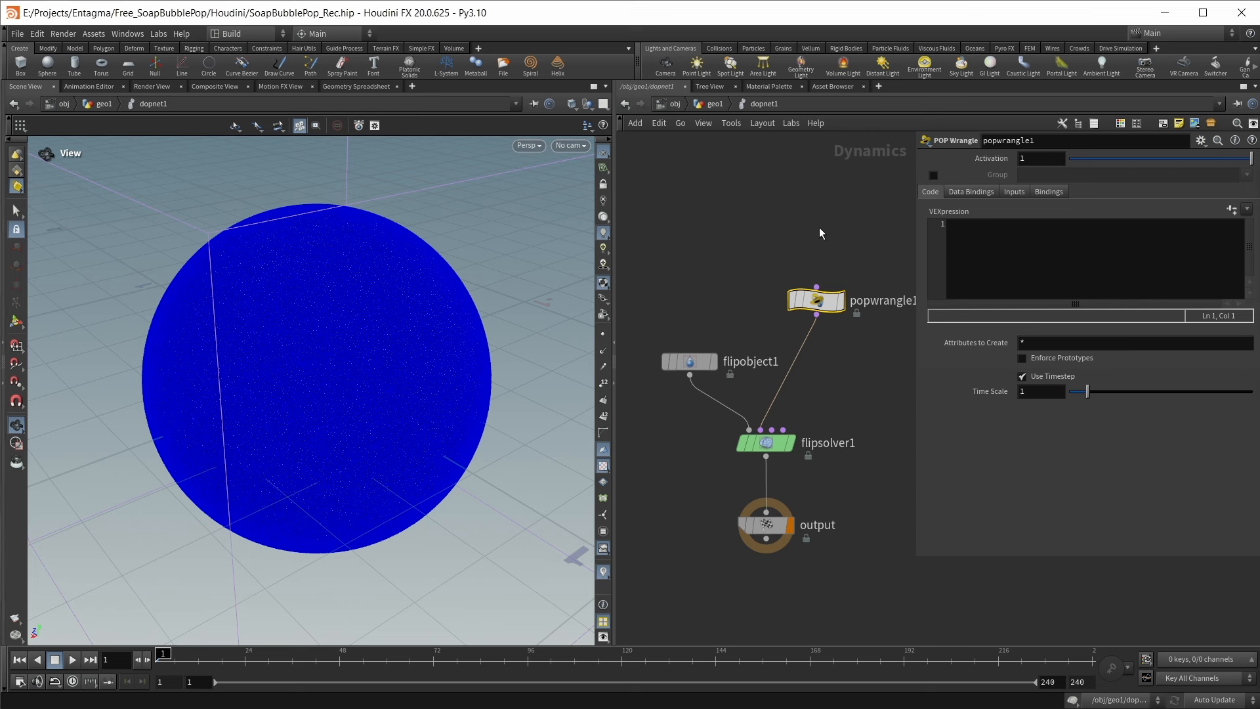
left_click(931, 175)
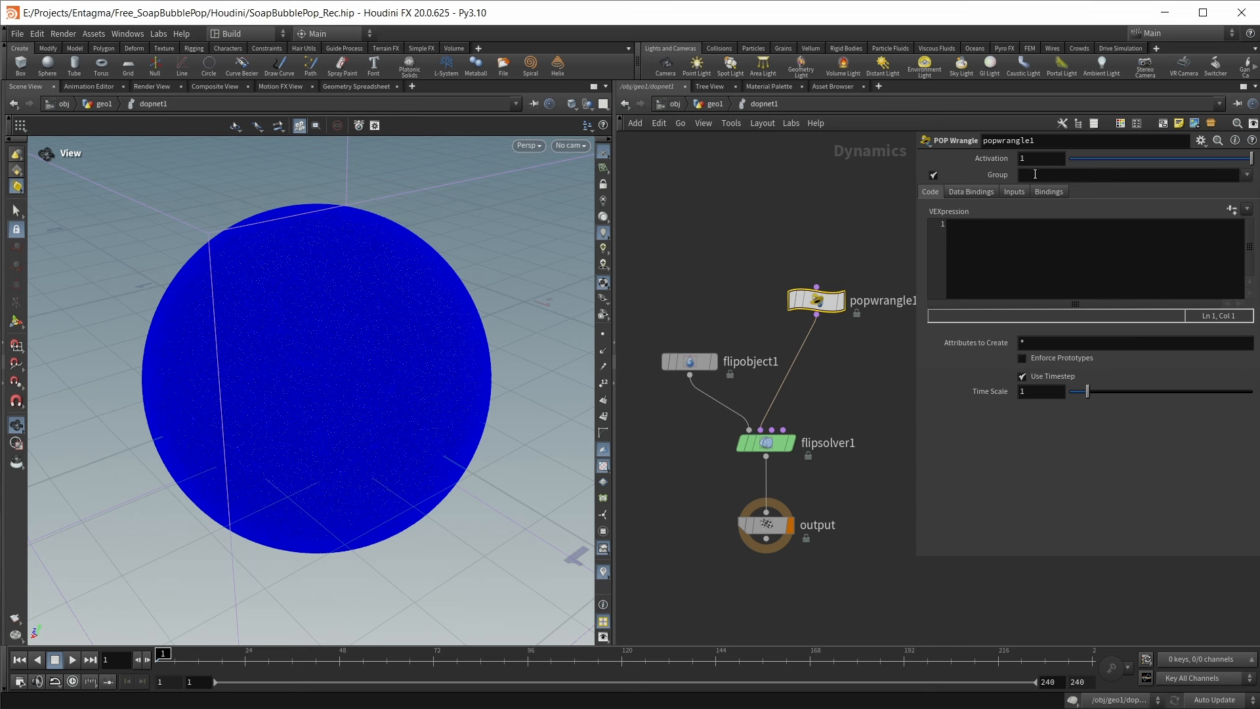
left_click(1154, 175)
type("@stopped==1")
Set the POP Wrangle's Input 2 to SOP with the Flip_Vel null as its SOP path
left_click(1015, 194)
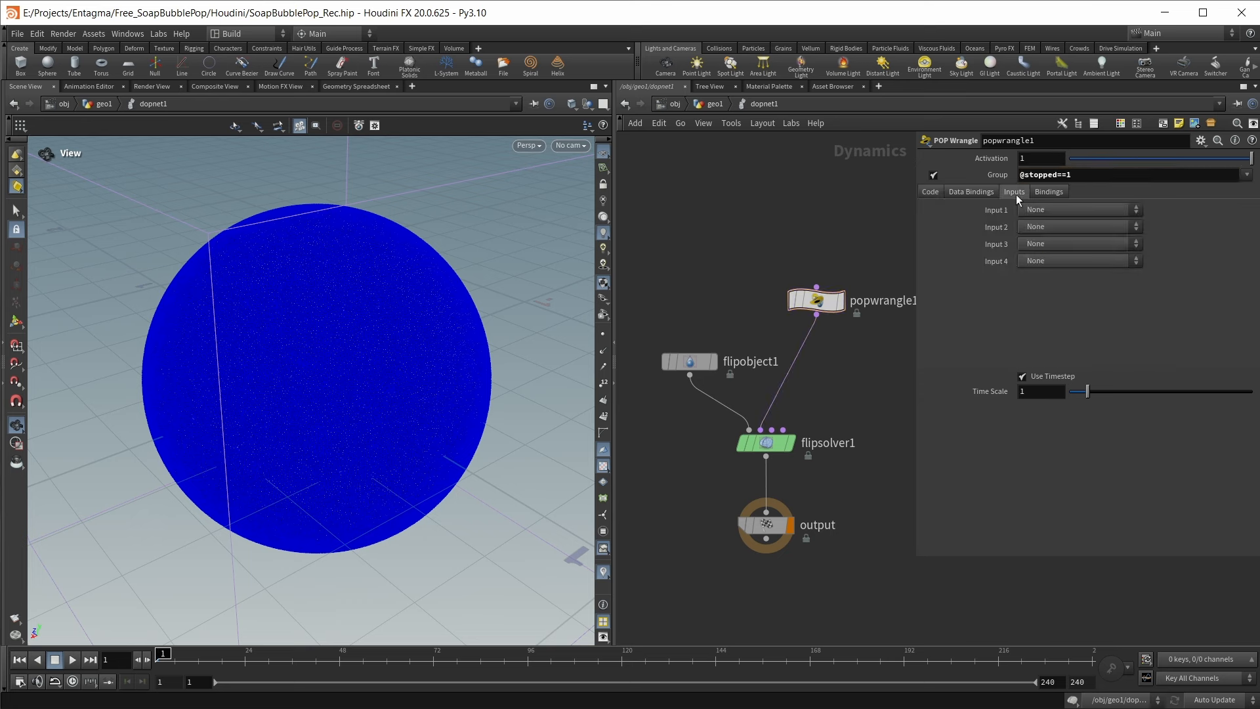
left_click(1033, 227)
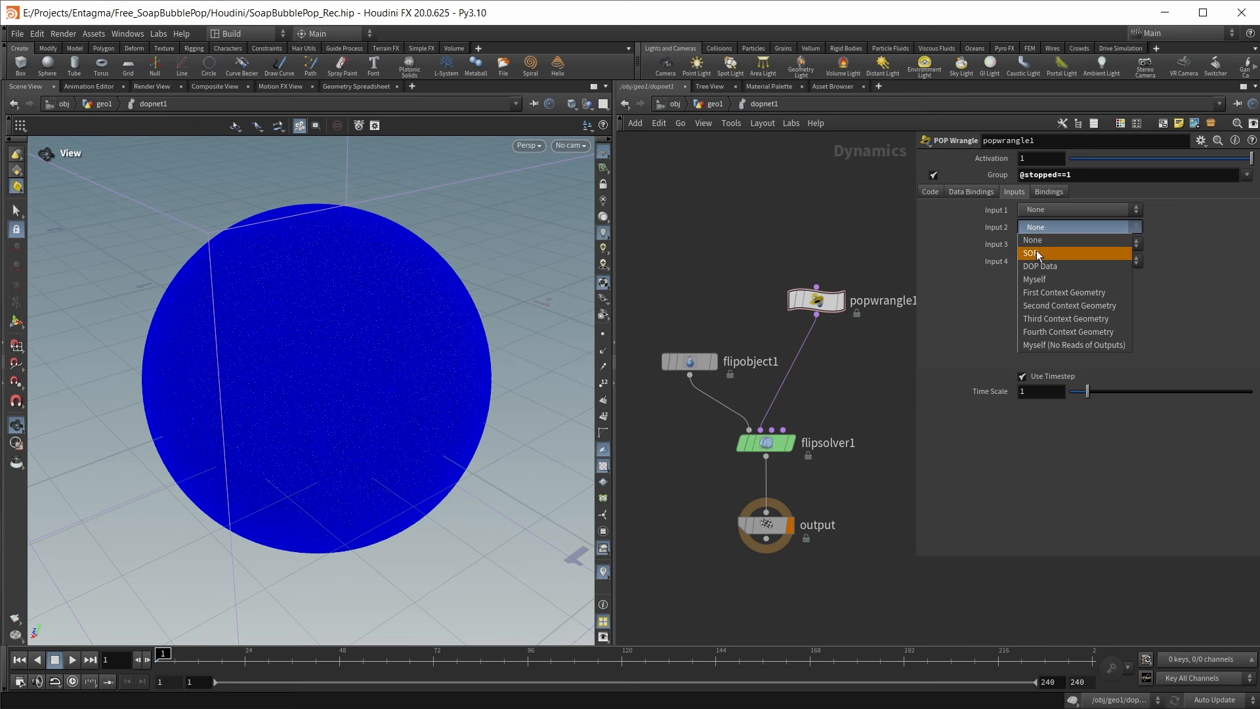
left_click(1036, 252)
left_click(1246, 244)
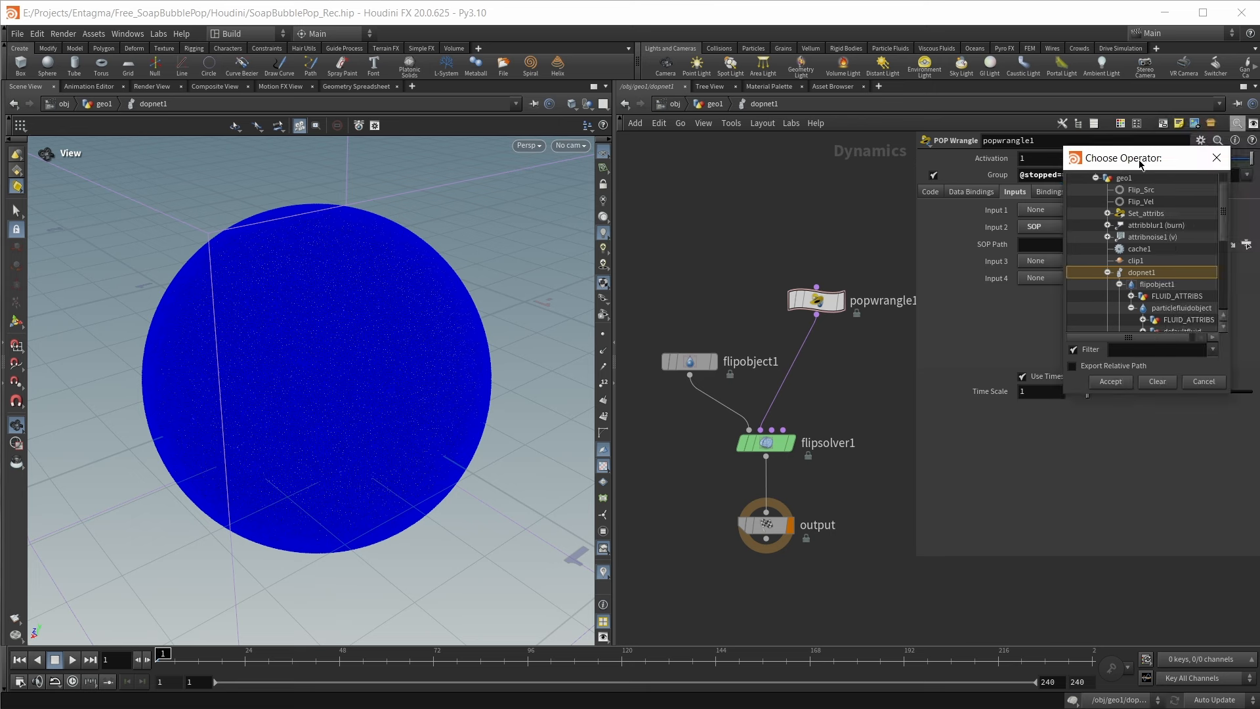
left_click(1139, 205)
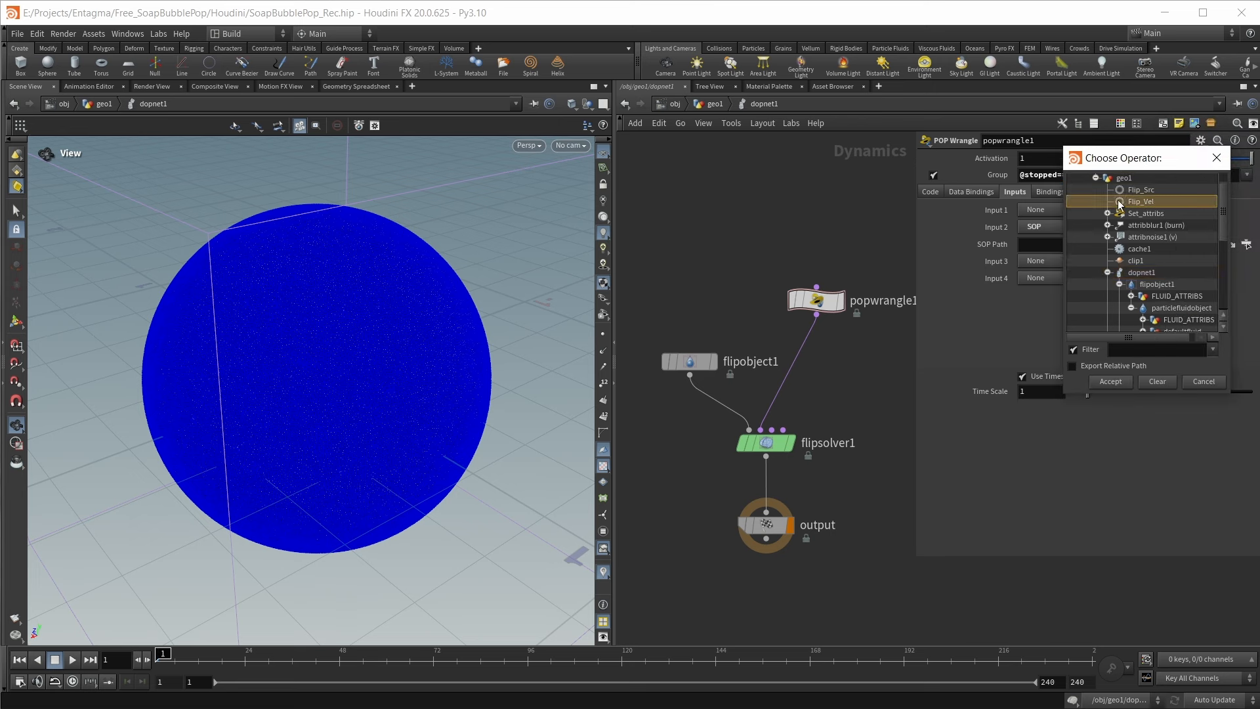
left_click(1110, 382)
Write the first line of the POP Wrangle's VEXpression: int npt = nearpoint(1, v@P, 0.01);
left_click(928, 192)
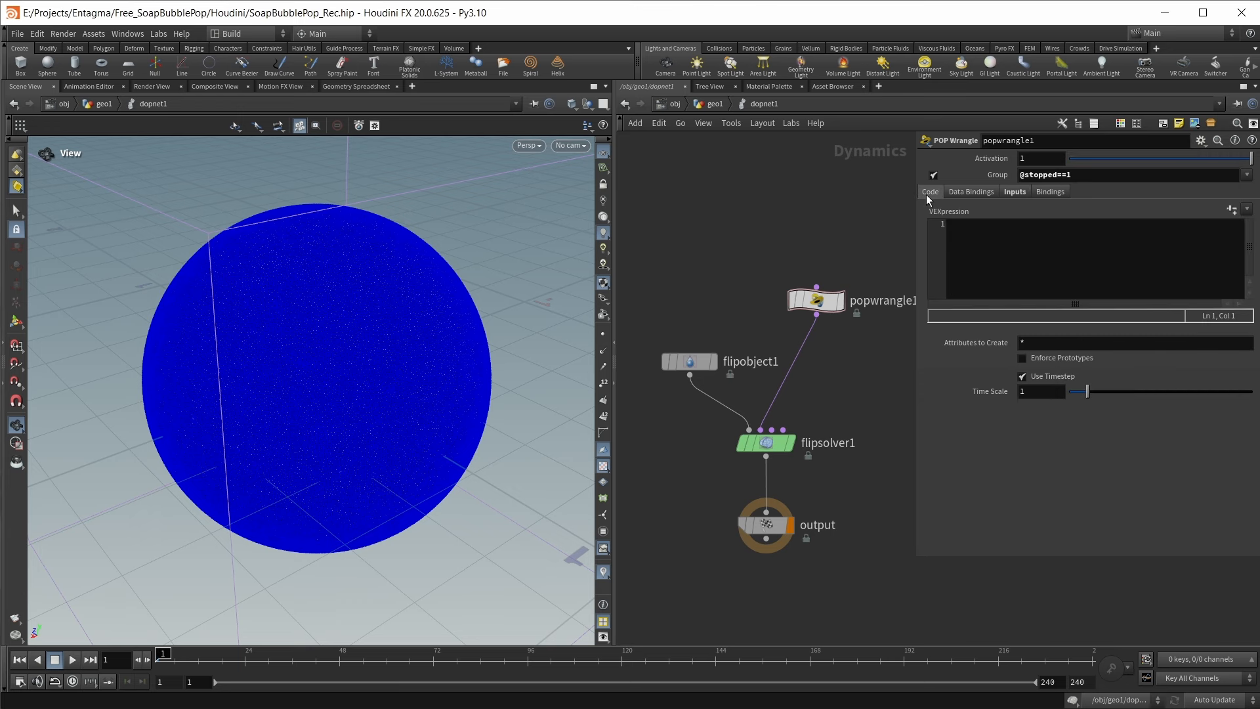
key("alt+e")
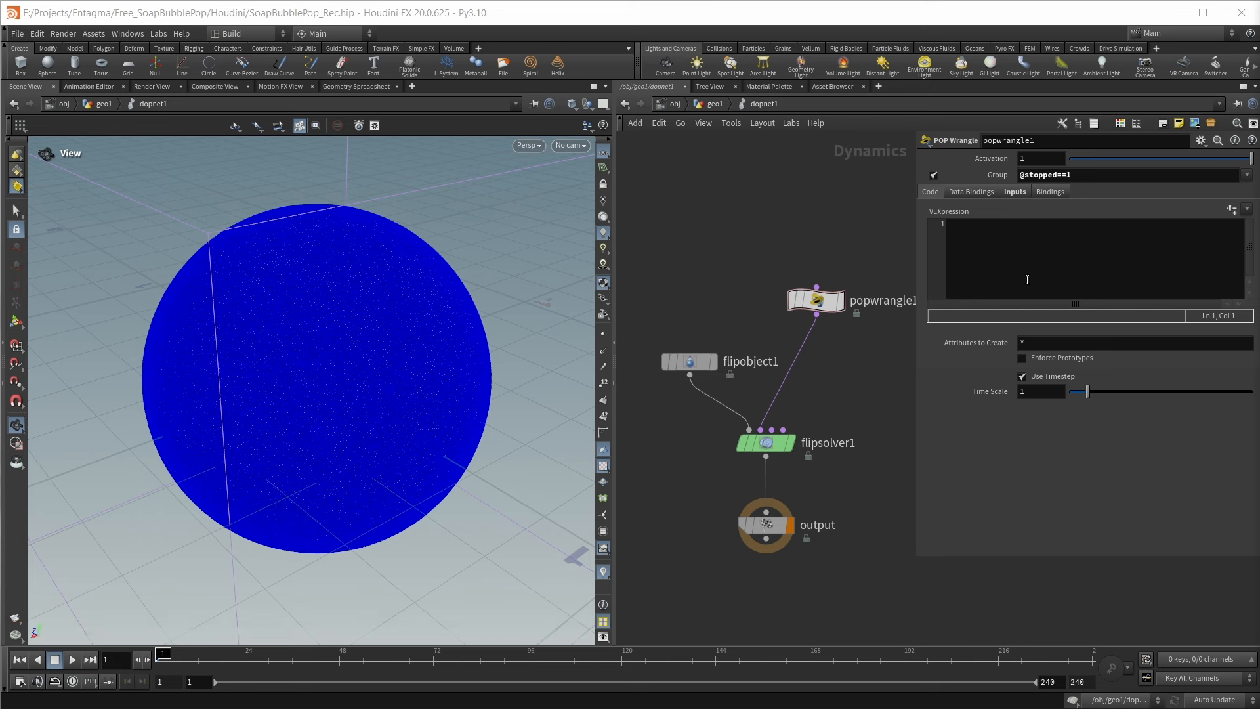
left_click(1003, 260)
type("int")
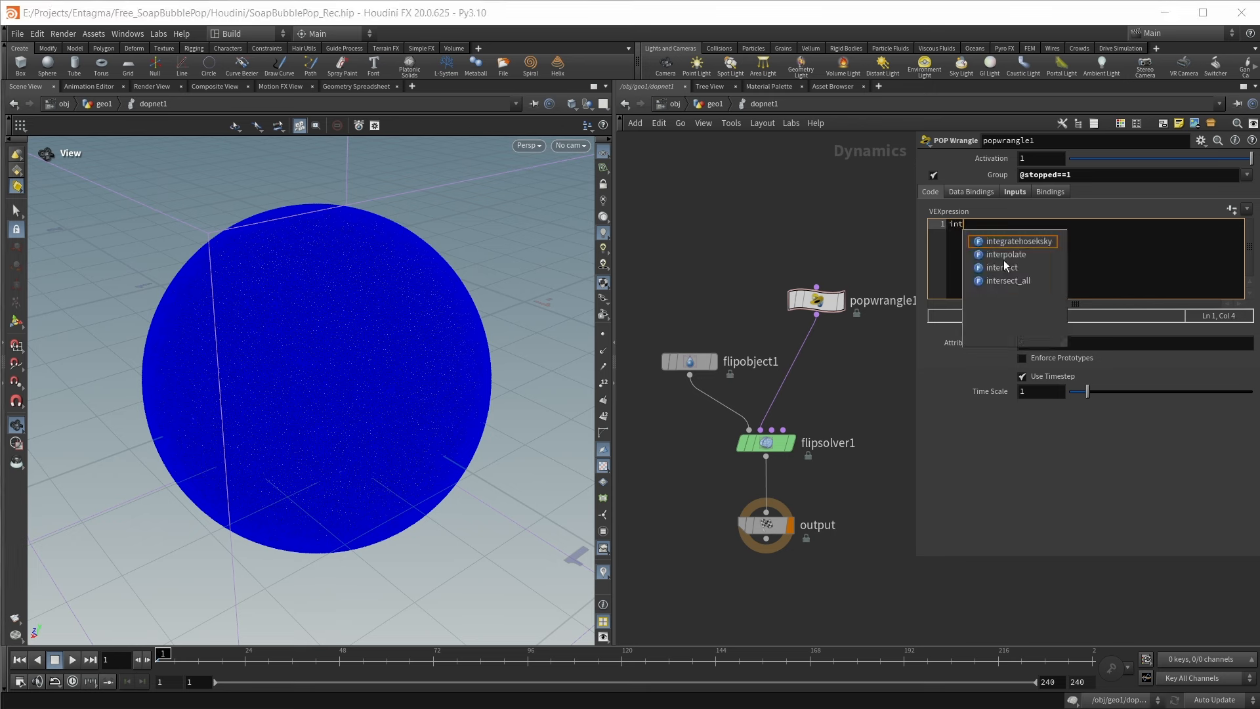
type(" npt = nea")
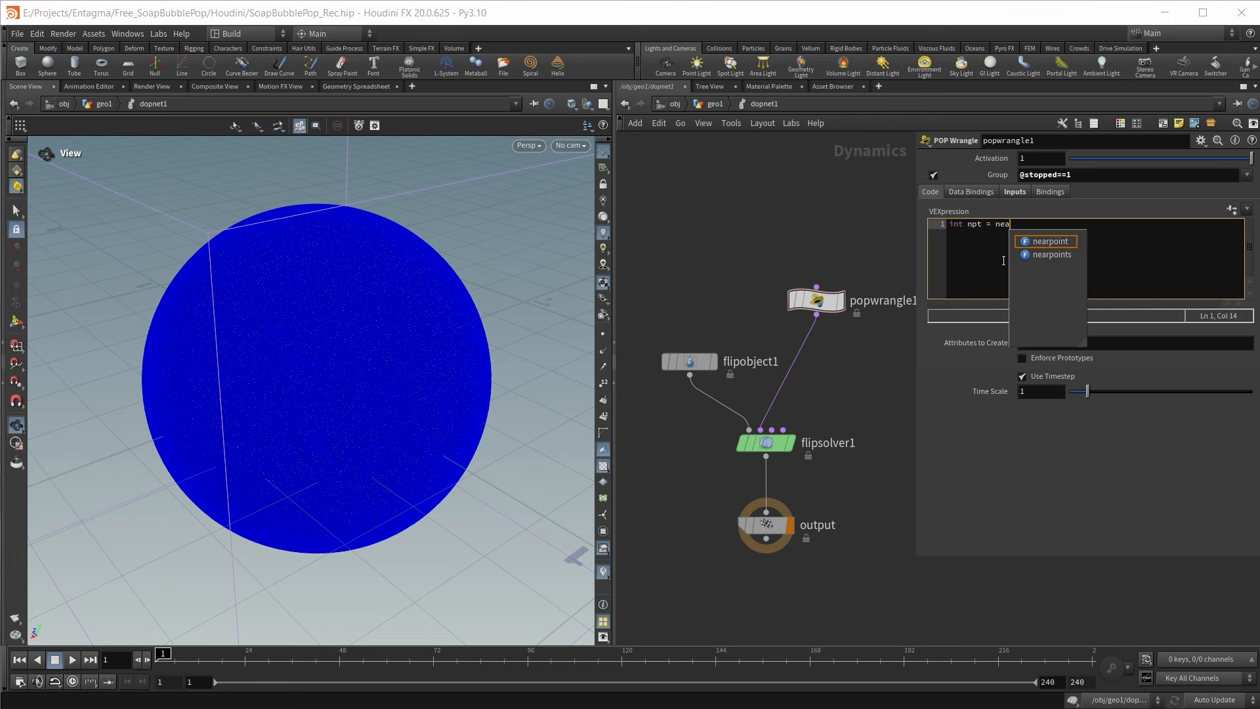
key("Return")
type("(")
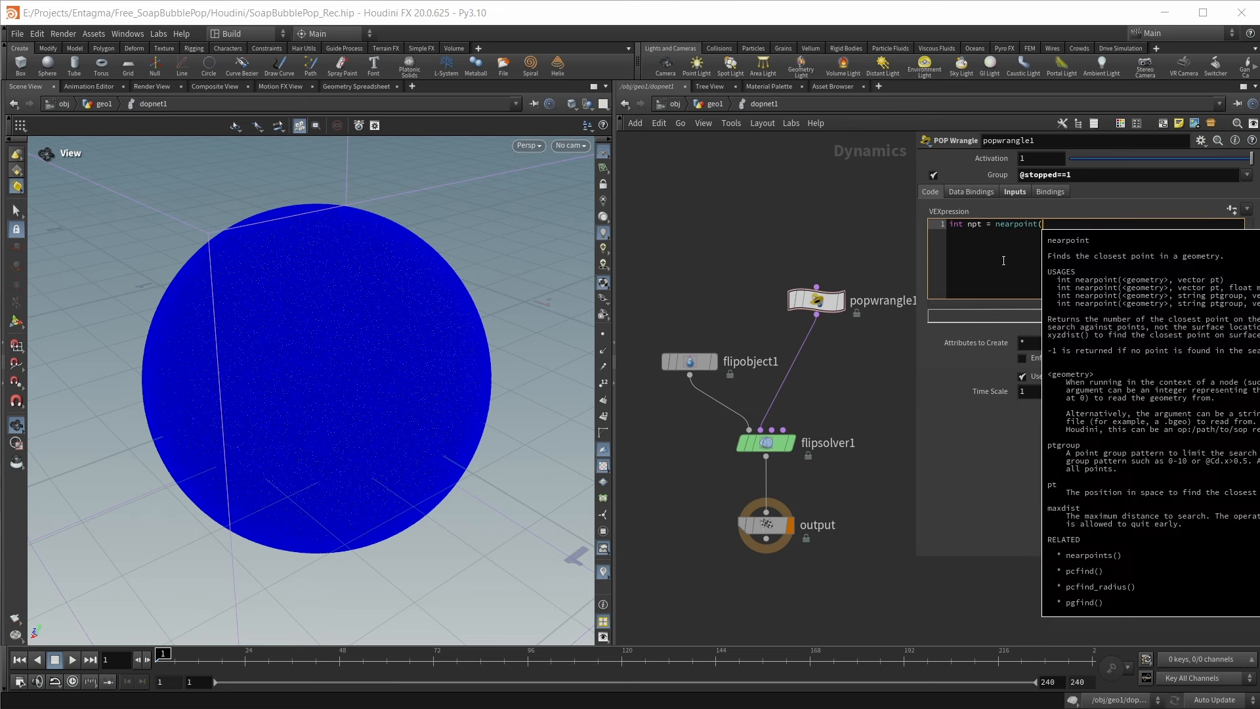
type("1")
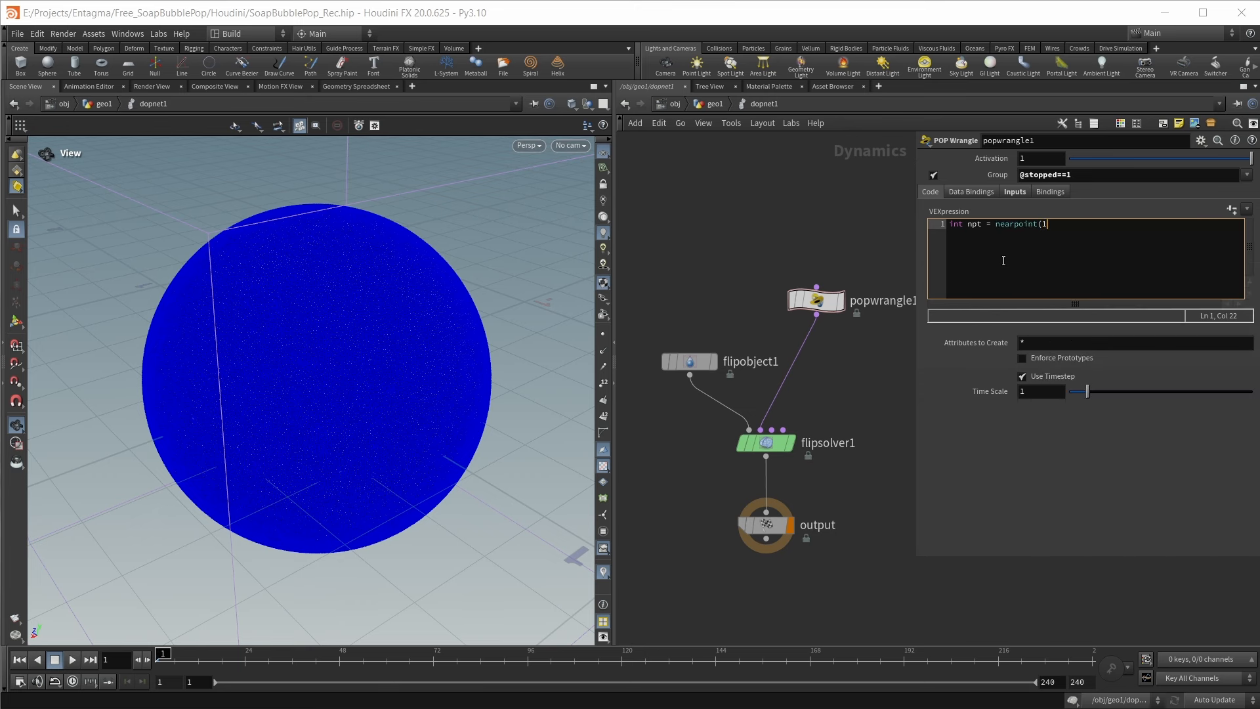
type(", v@P")
type(", 0.01);")
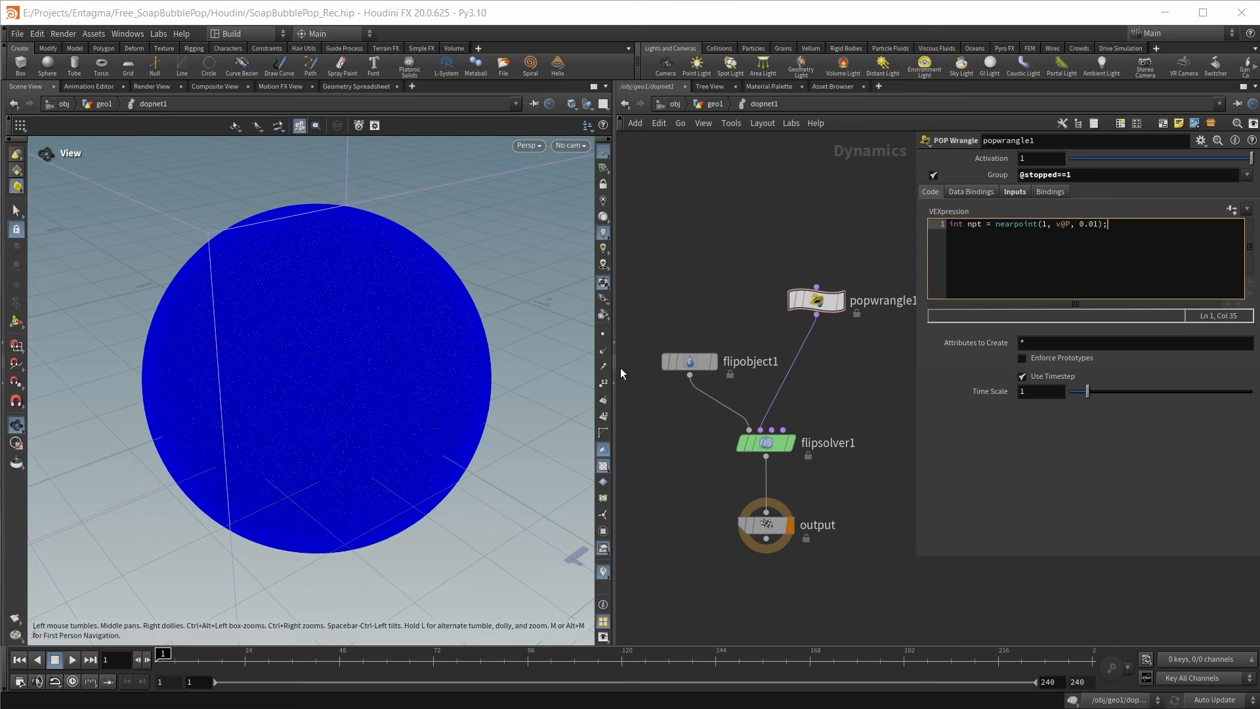
Add the condition if(npt != -1){ to the code, with vector v = point(1, "v", npt); as its first statement
key("Return")
key("Return")
type("if(n")
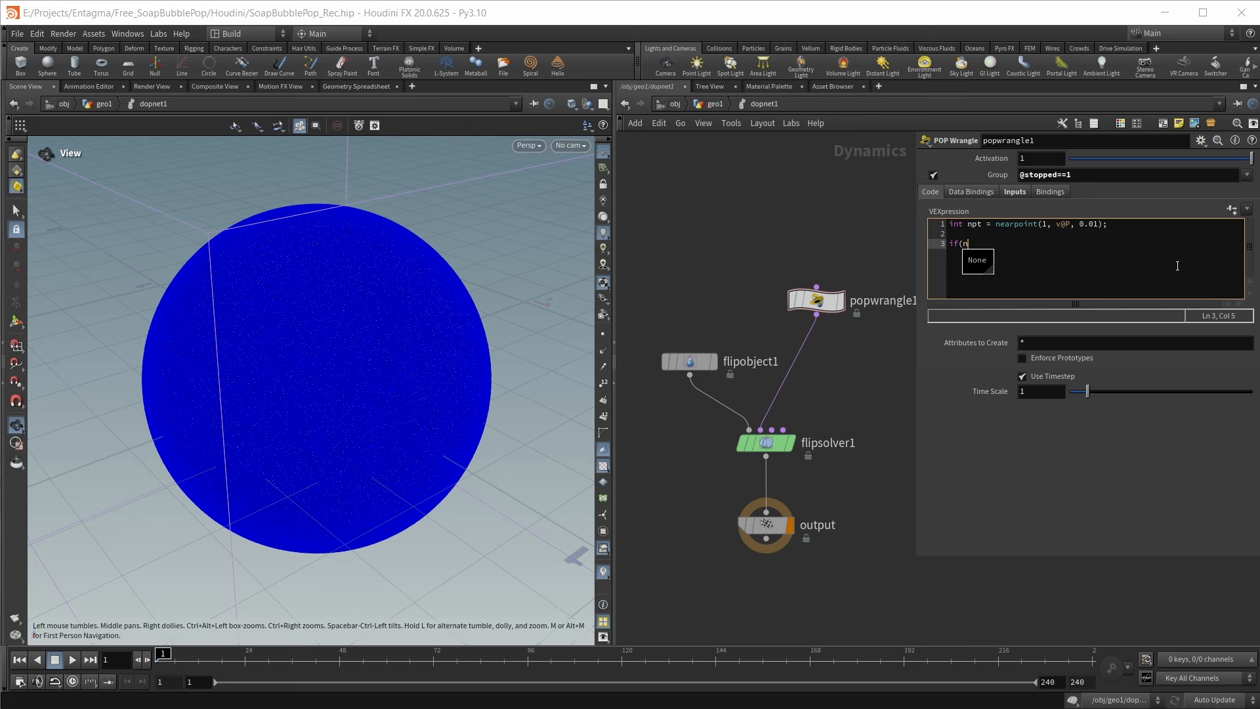
type("pt != -1")
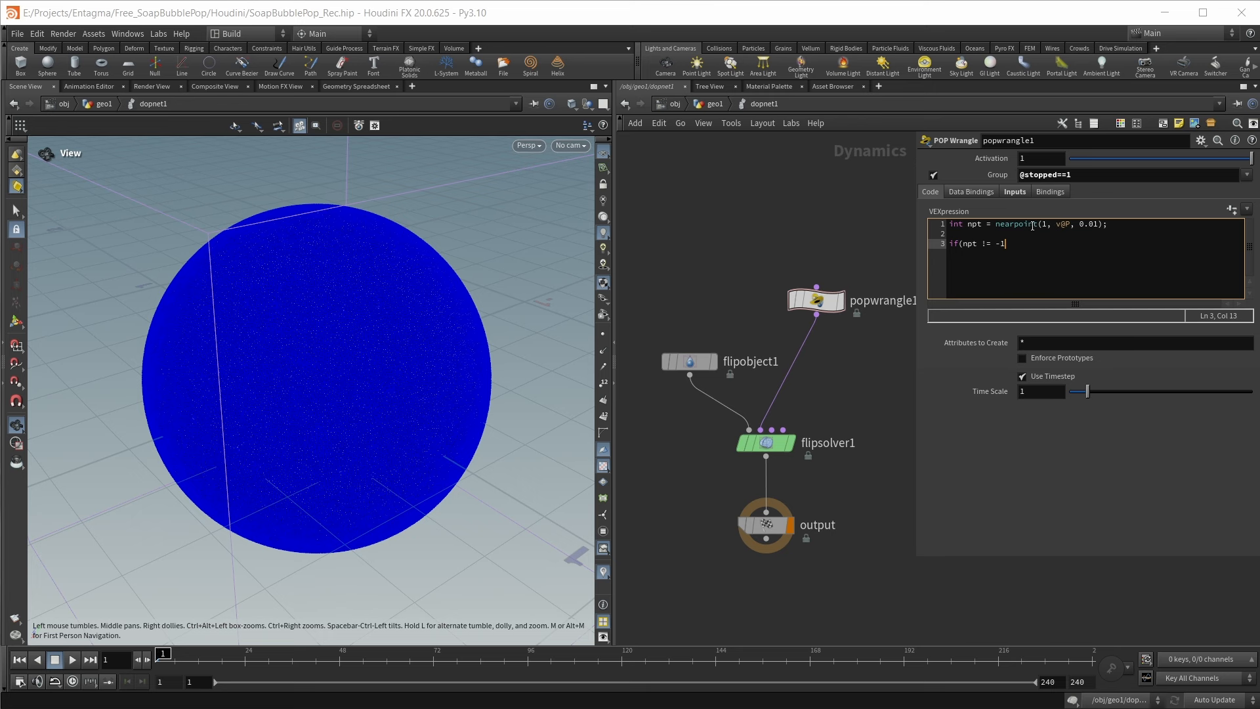
type("){")
key("Return")
type("vector v = point(1, \"v\", npt")
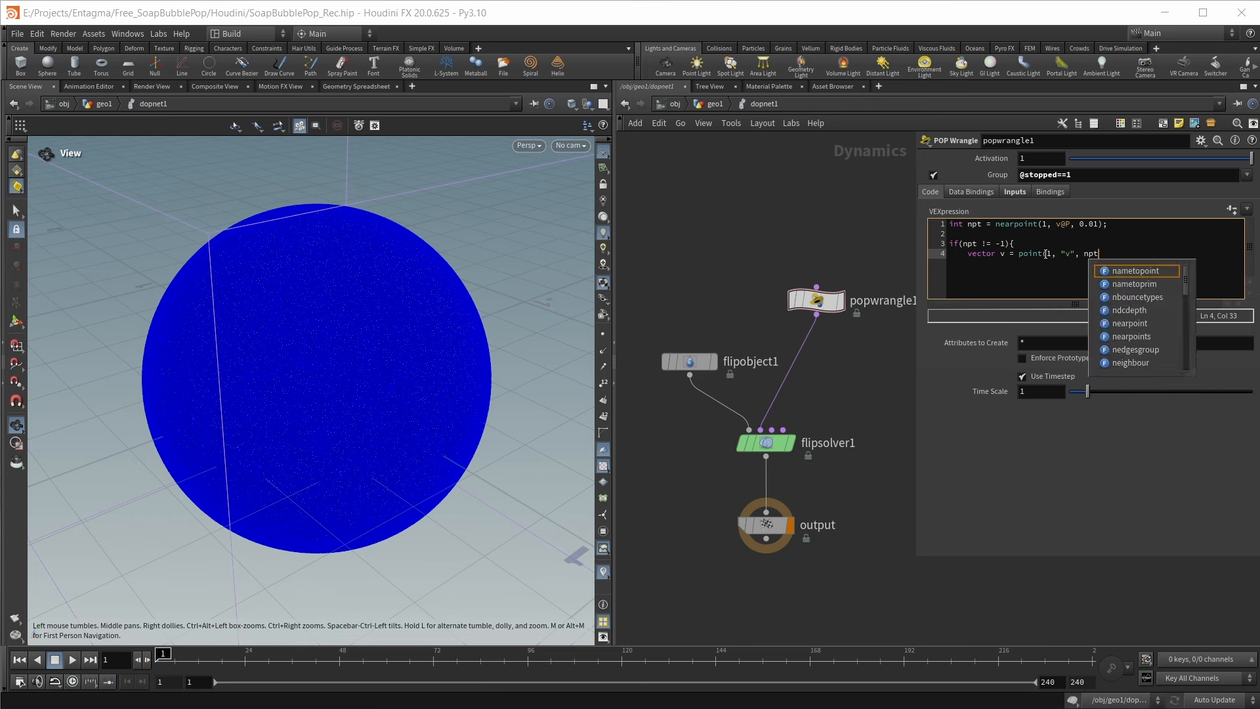
type(");")
Add v@force = v*200; inside the if block and begin another statement on the following line
key("Return")
type("v")
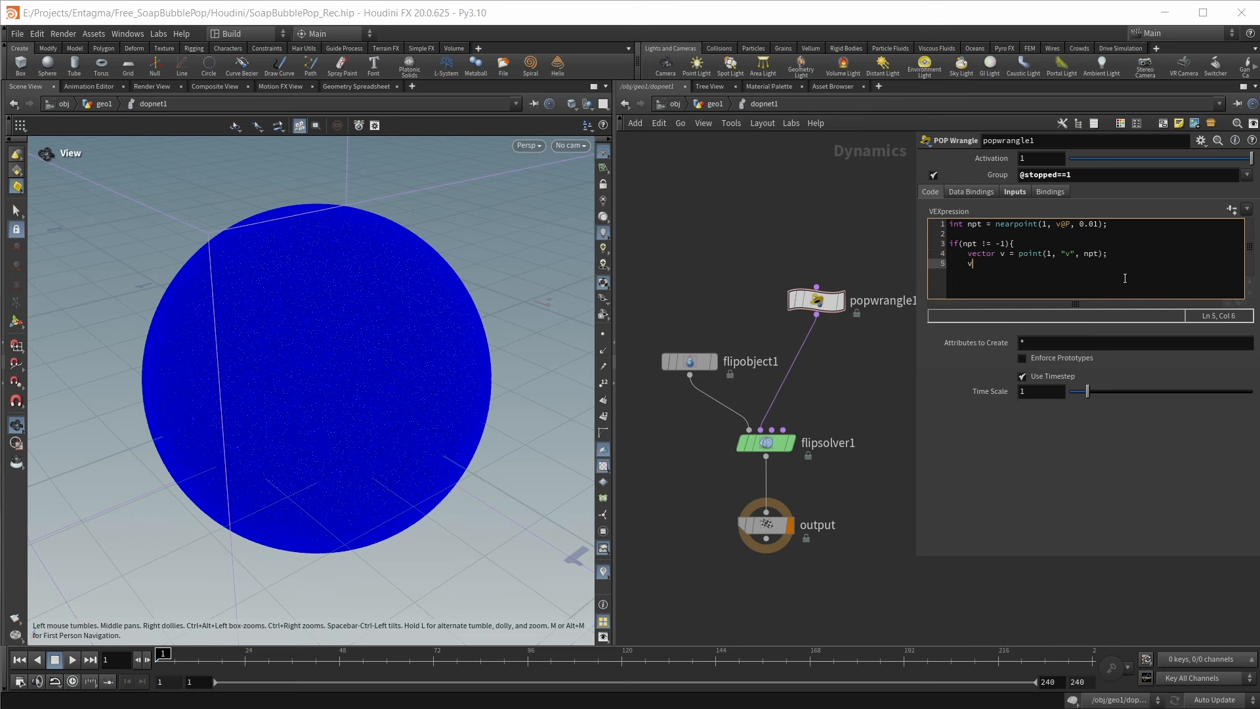
type("@force = v")
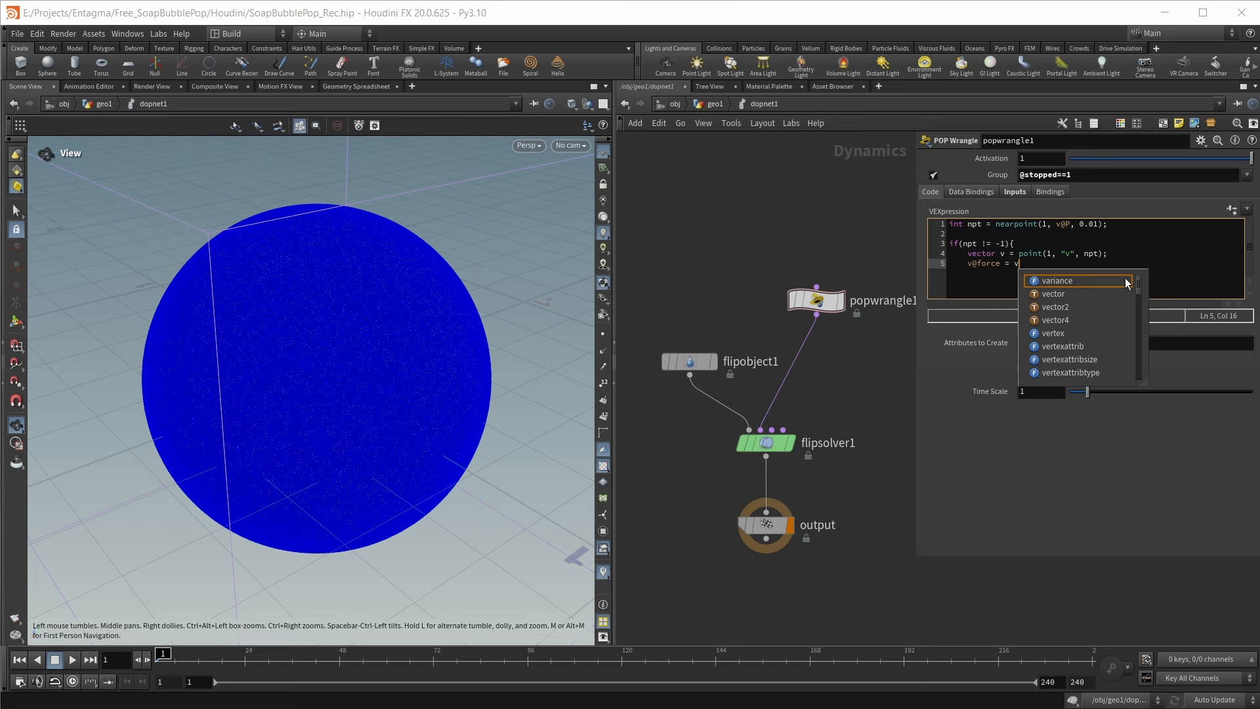
type("*200;")
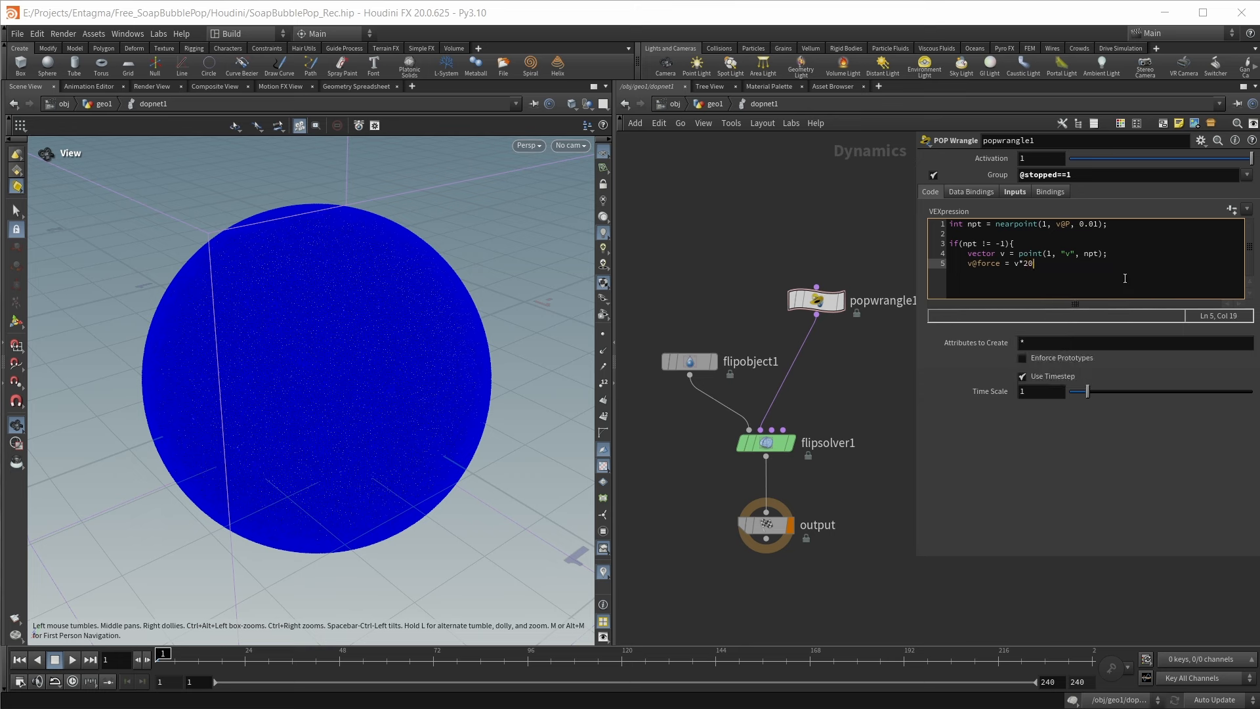
key("Return")
type("i")
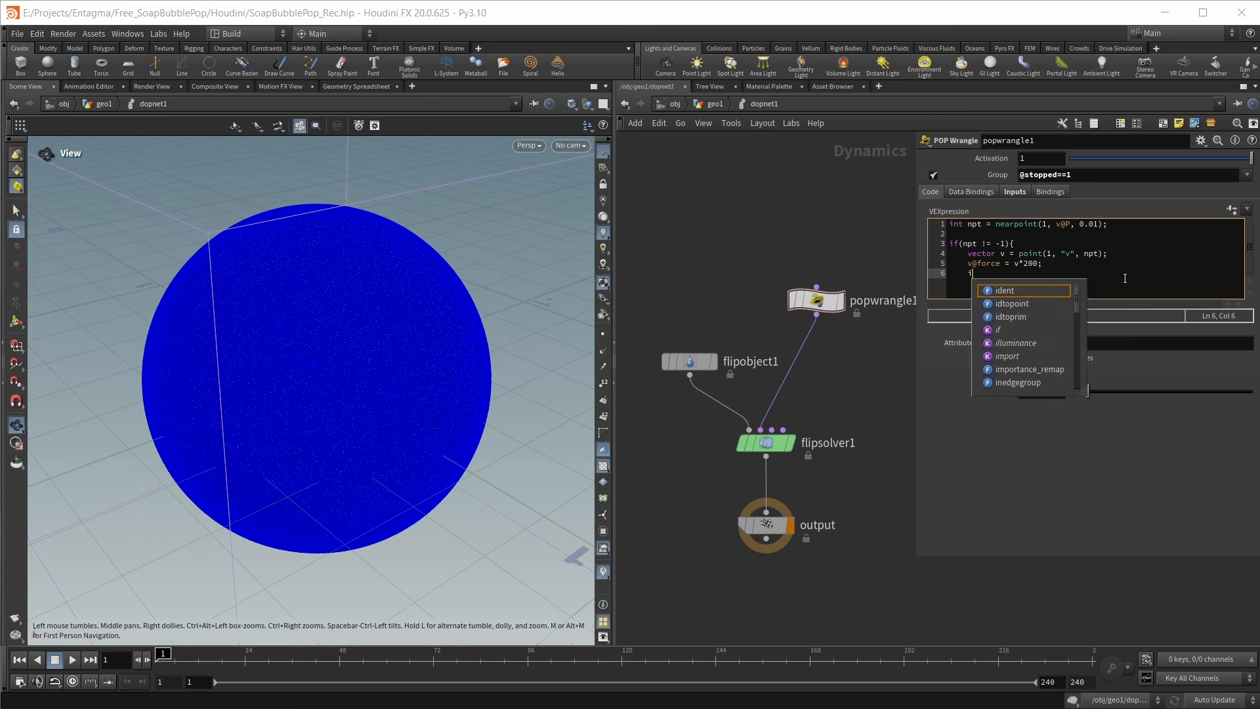
Finish popwrangle1's if-block by adding the line "i@stopped = 0;" and the closing brace
type("@stopped")
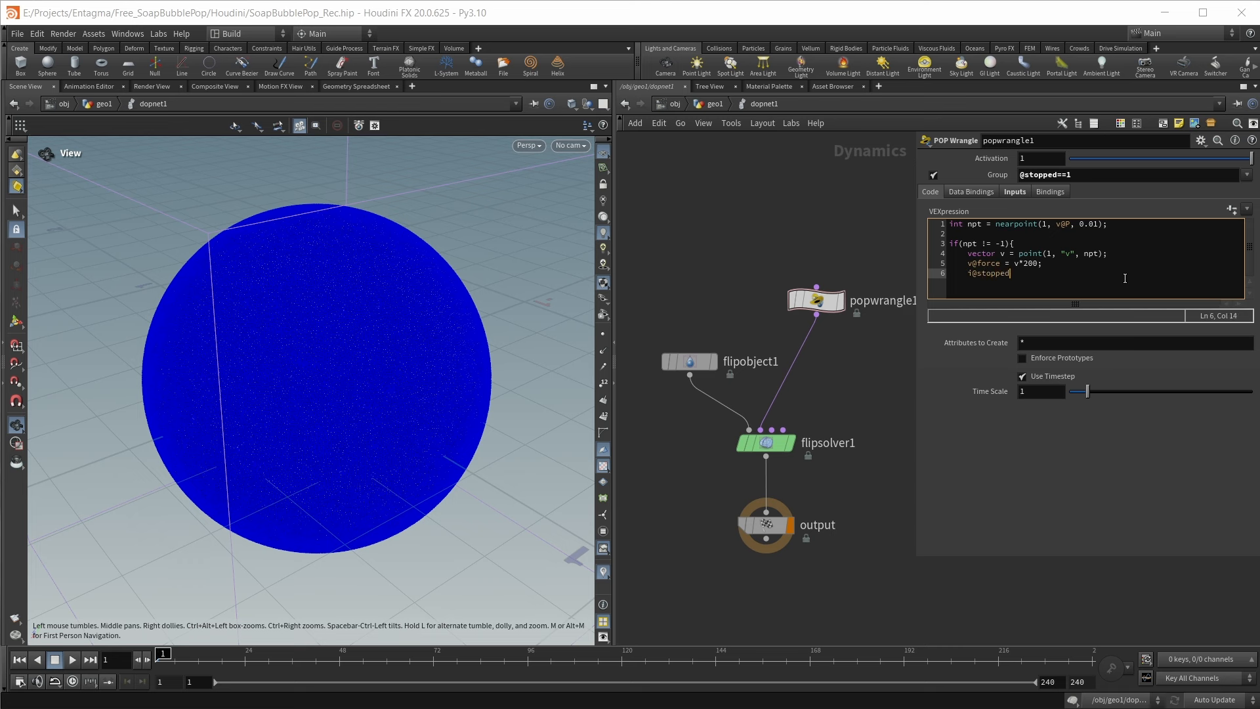
type(" = 0;")
key("Return")
type("}")
left_click(852, 613)
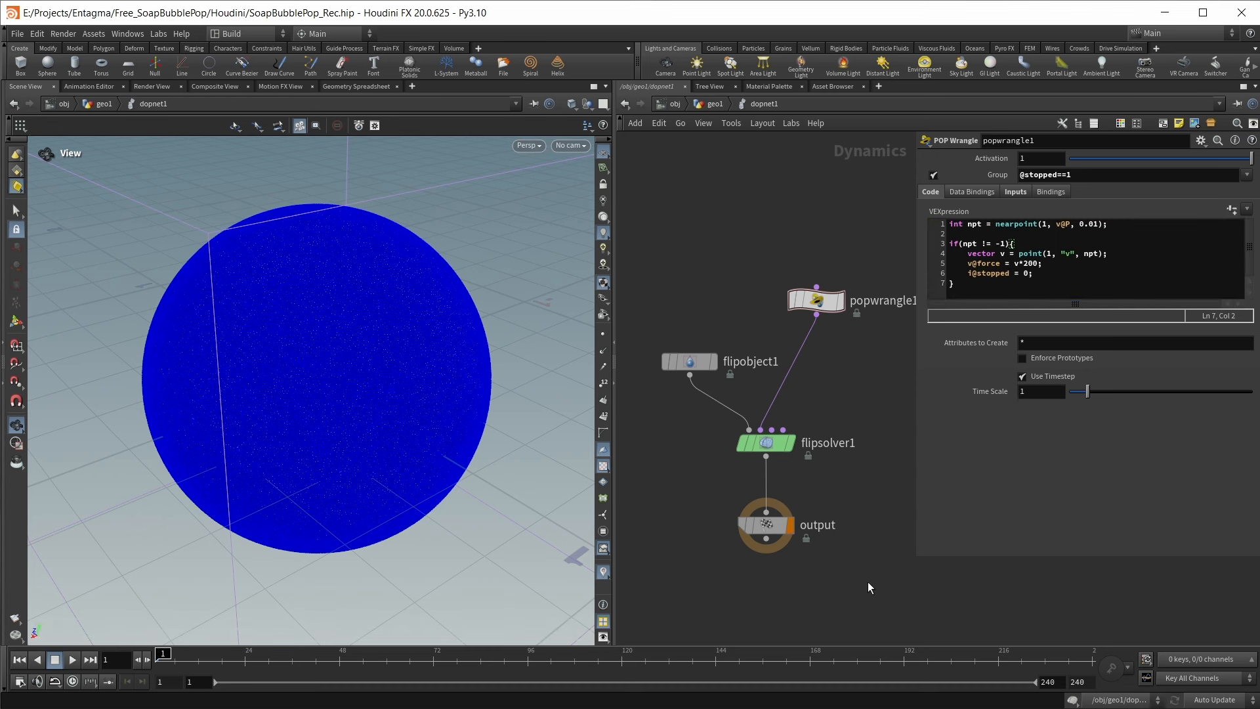
Play the simulation and examine how the particles are released around the popping edge from several angles
key("Up")
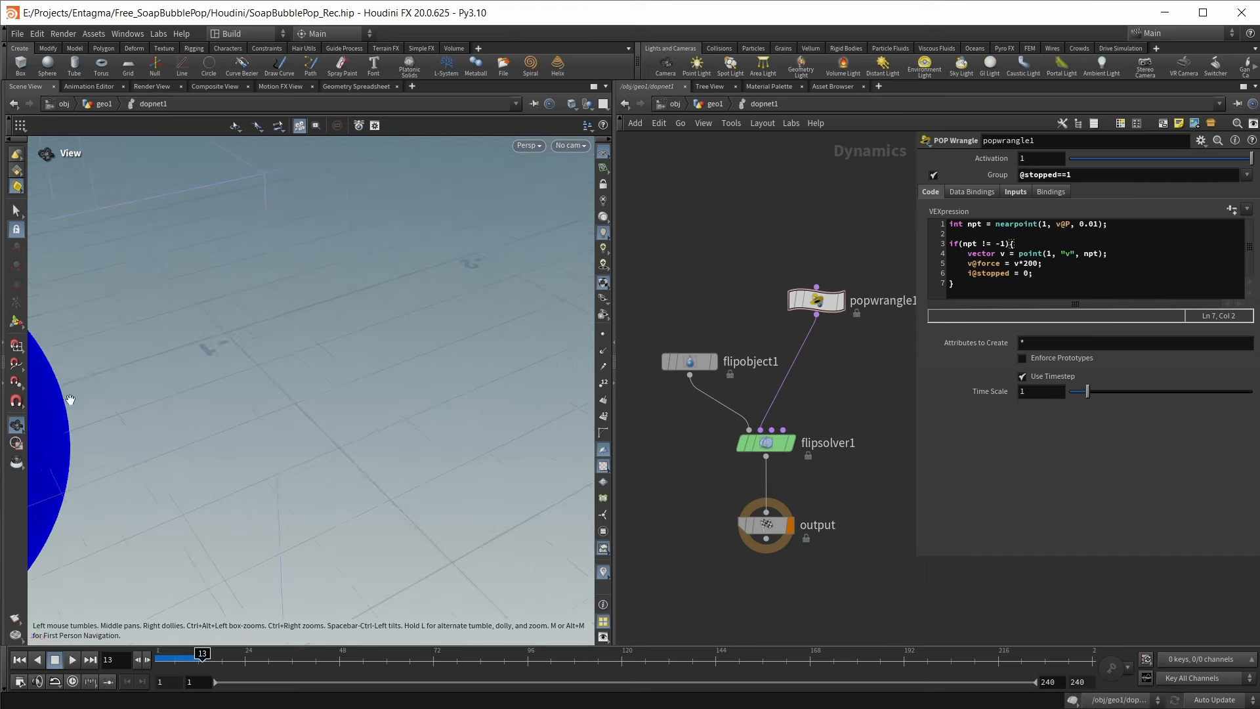
left_click_drag(70, 399, 774, 349)
mouse_move(361, 393)
left_mouse_down()
mouse_move(356, 430)
mouse_move(387, 412)
left_mouse_up()
mouse_move(197, 530)
middle_mouse_down()
mouse_move(343, 324)
mouse_move(532, 164)
middle_mouse_up()
middle_click_drag(204, 469, 268, 323)
key("Up")
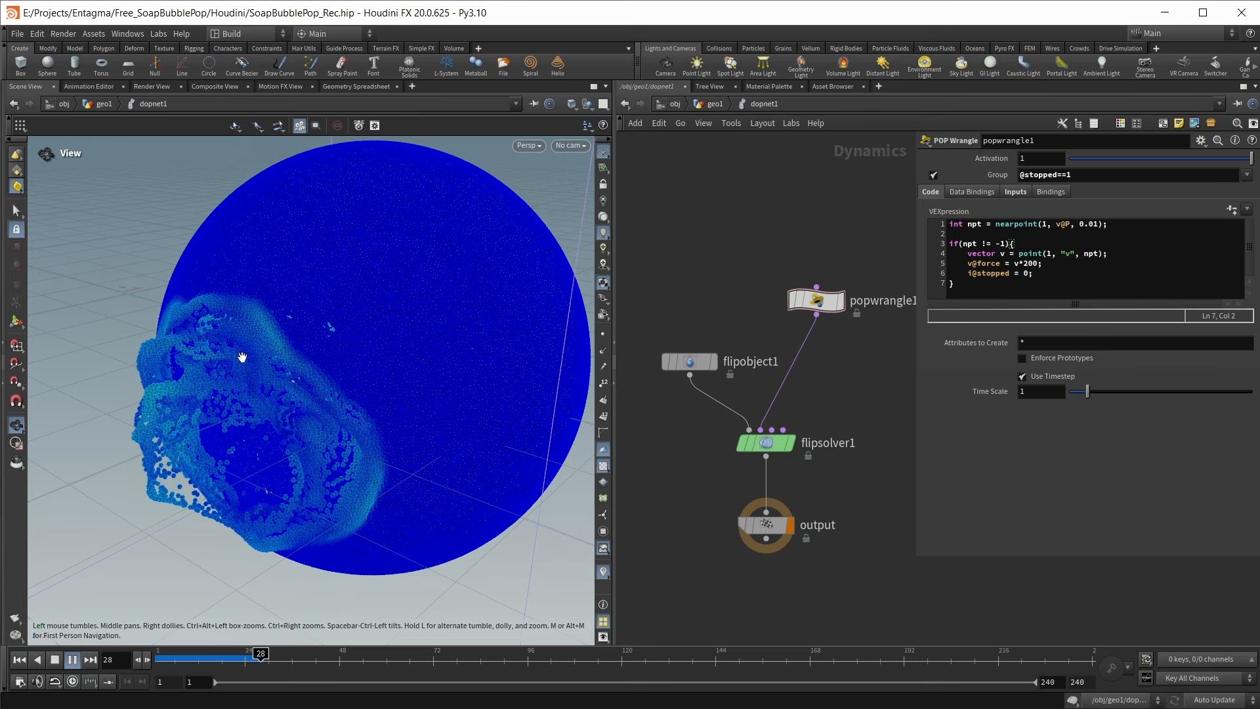
left_click_drag(245, 357, 284, 362)
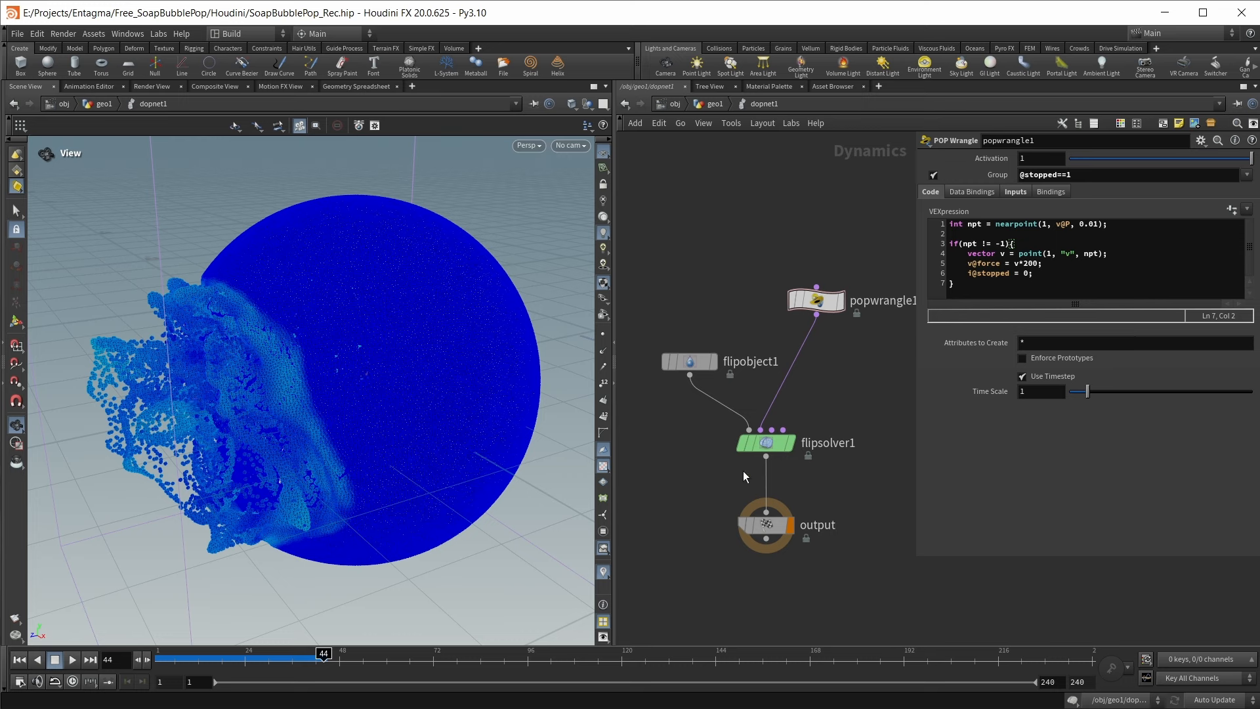
Enable Detect Droplets in flipsolver1's particle motion settings and set its Behavior to Kill On Detection
left_click(765, 450)
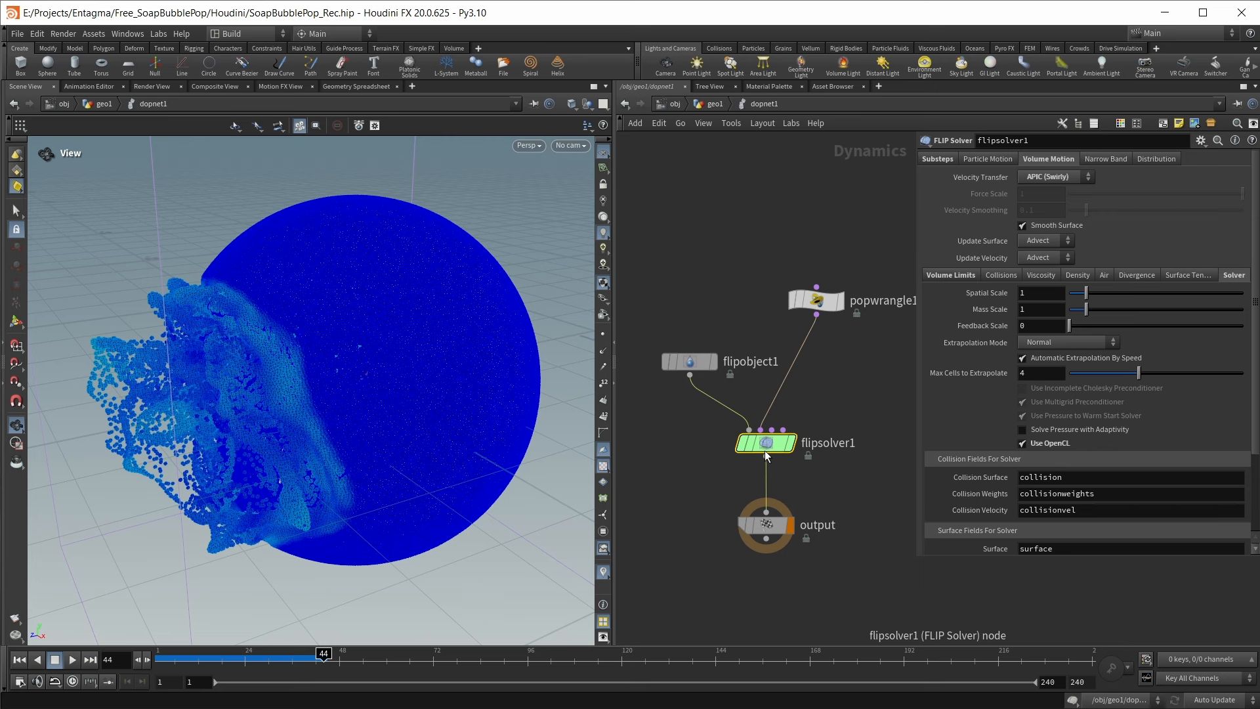
left_click(986, 159)
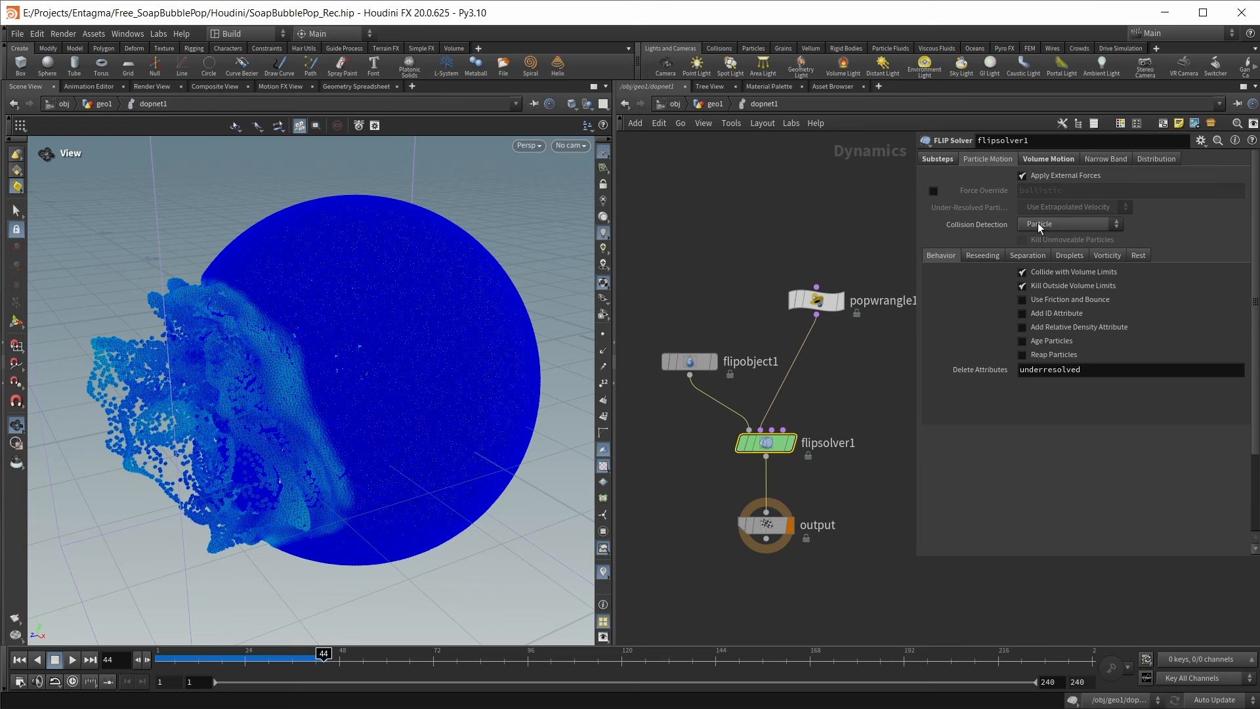
left_click(1074, 255)
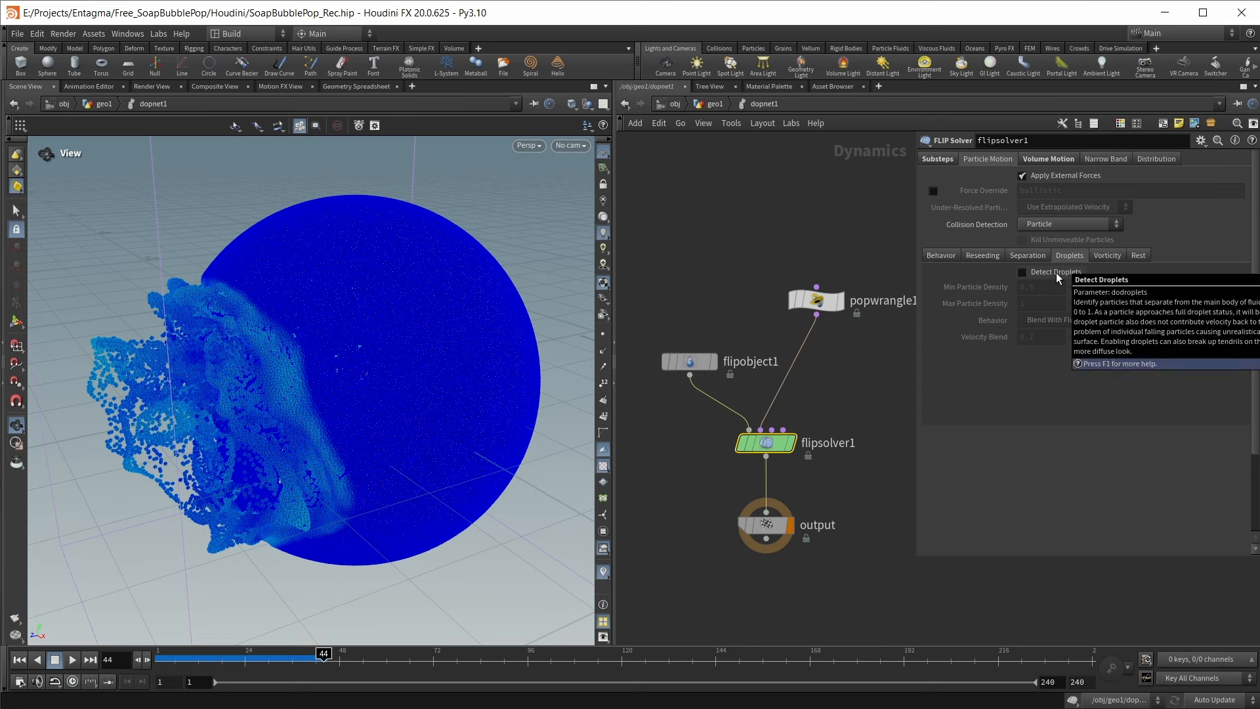
left_click(1055, 272)
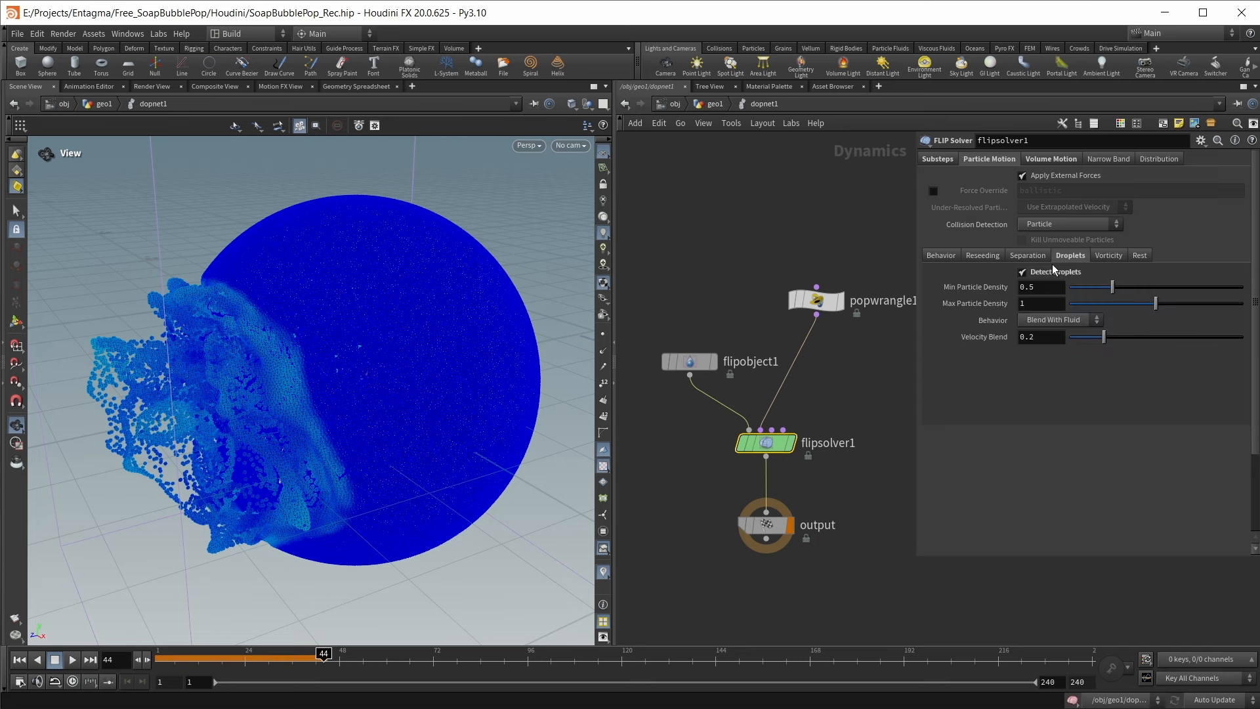
scroll(156, 475, "up", 5)
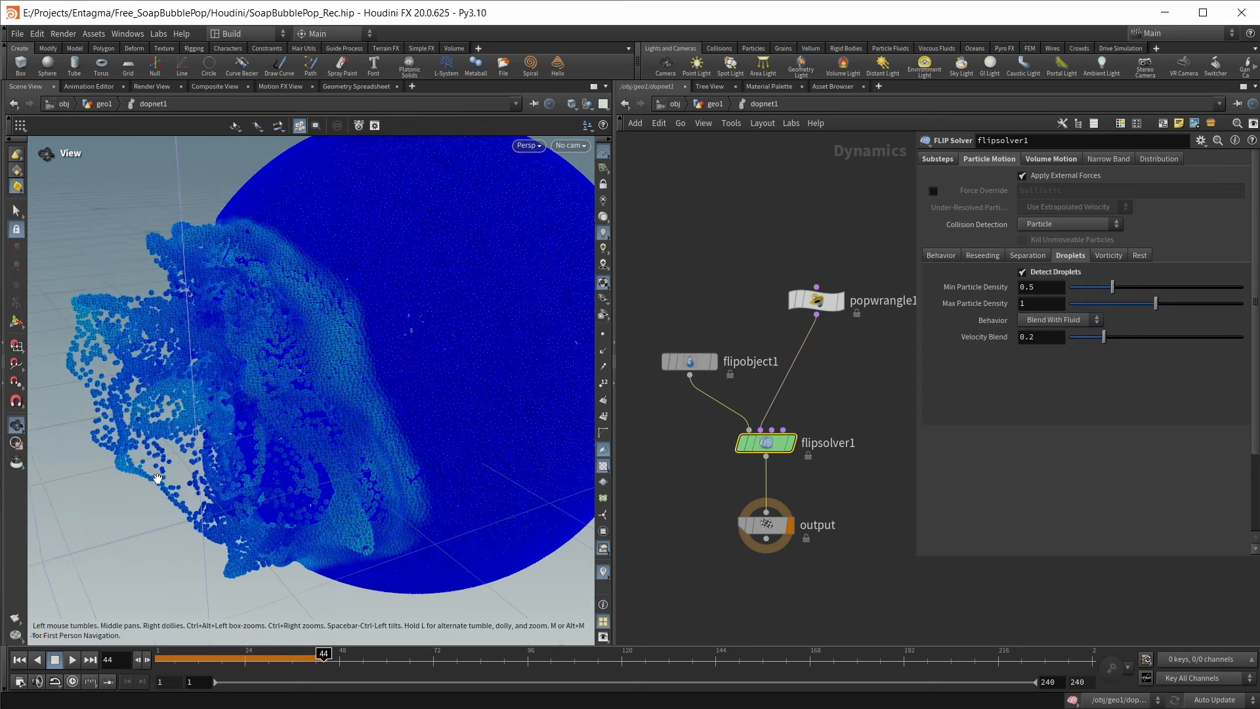
scroll(156, 473, "up", 5)
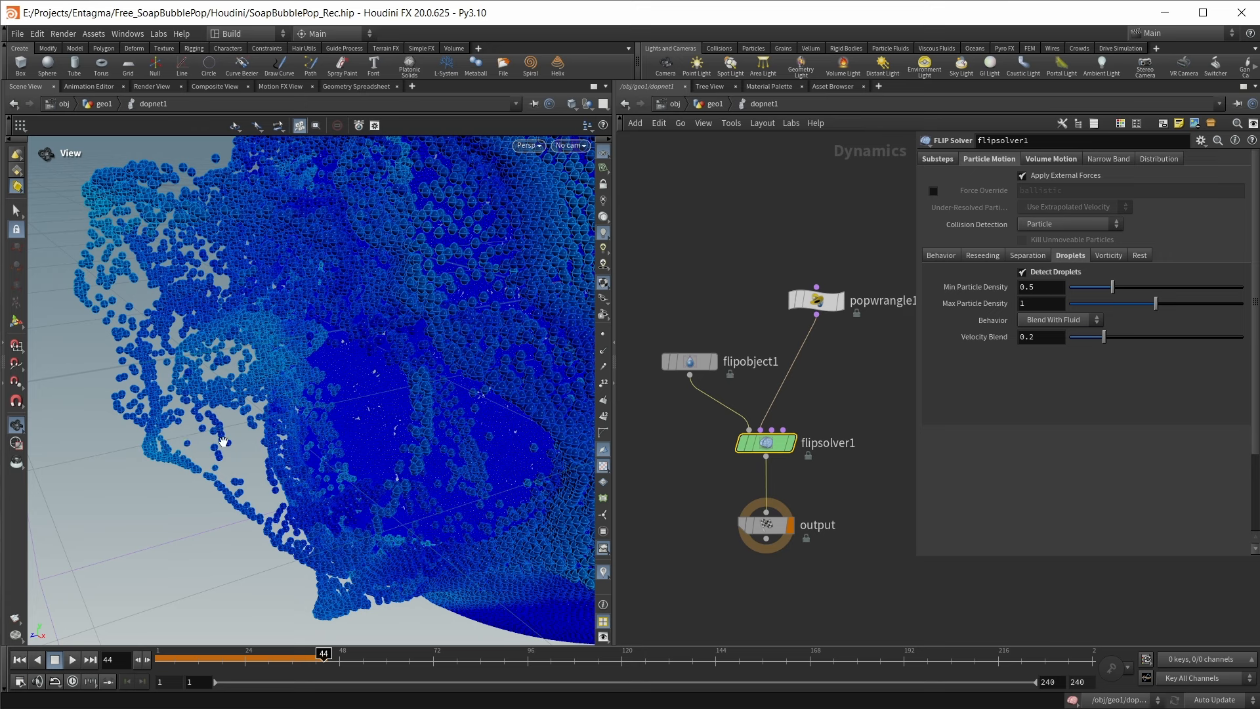
left_click(1044, 320)
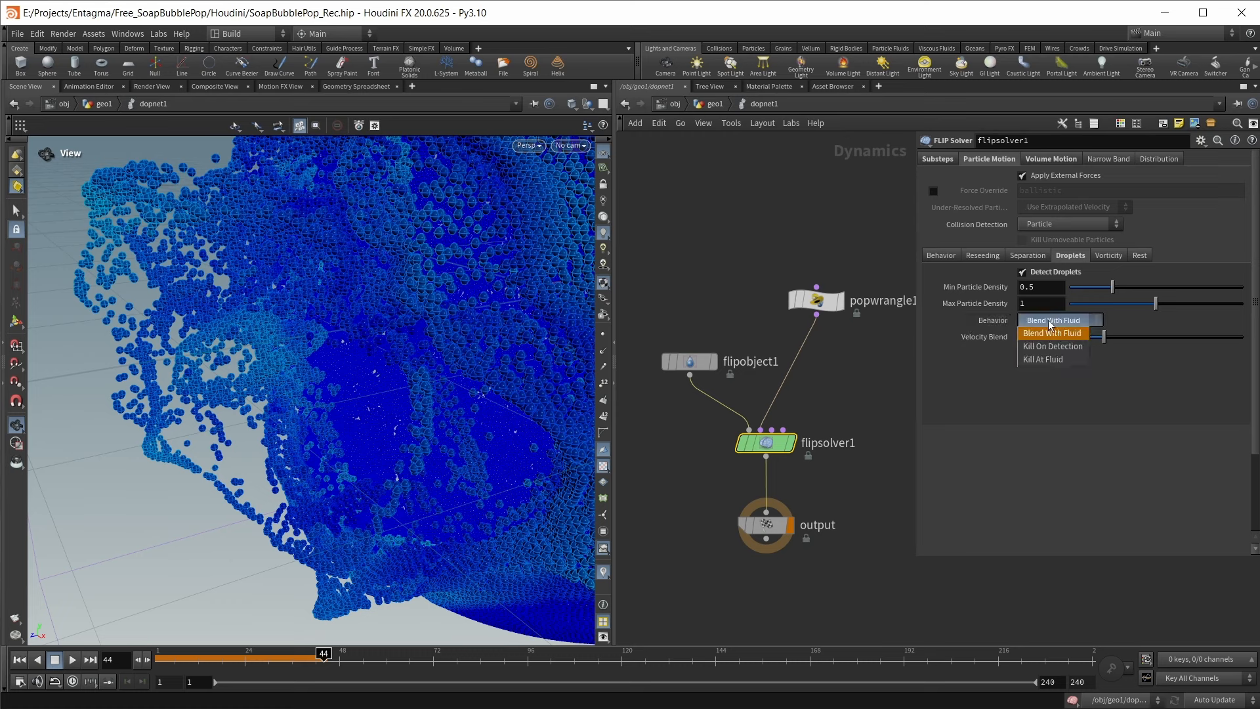
left_click(1038, 347)
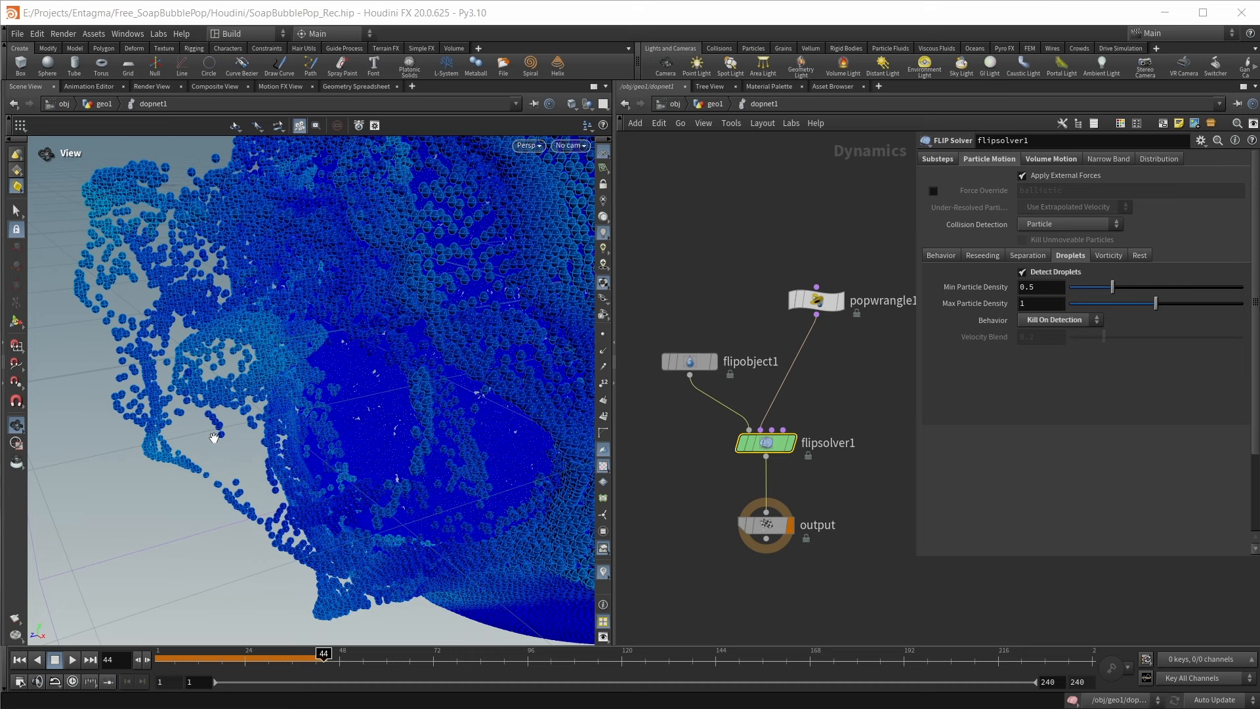
Examine the simulated splash along the rim and the minimum and maximum particle density settings for droplets
scroll(214, 436, "down", 5)
left_click_drag(214, 432, 255, 406)
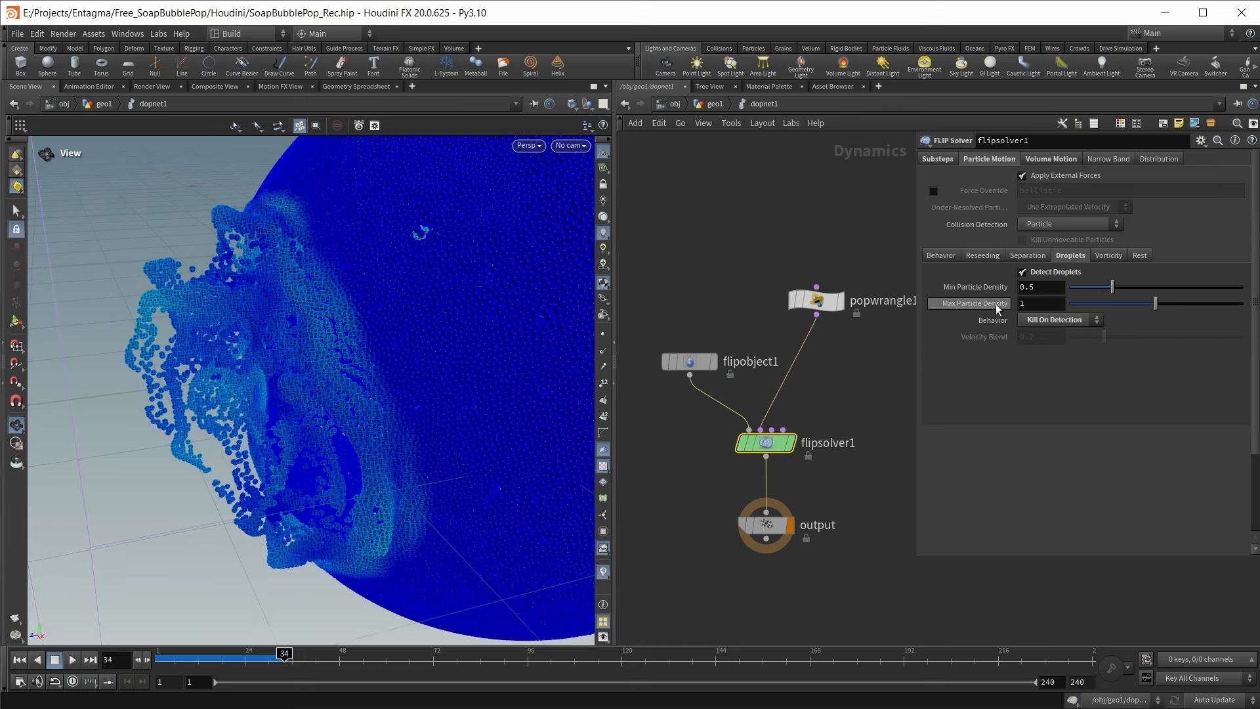
mouse_move(995, 305)
left_click(1056, 289)
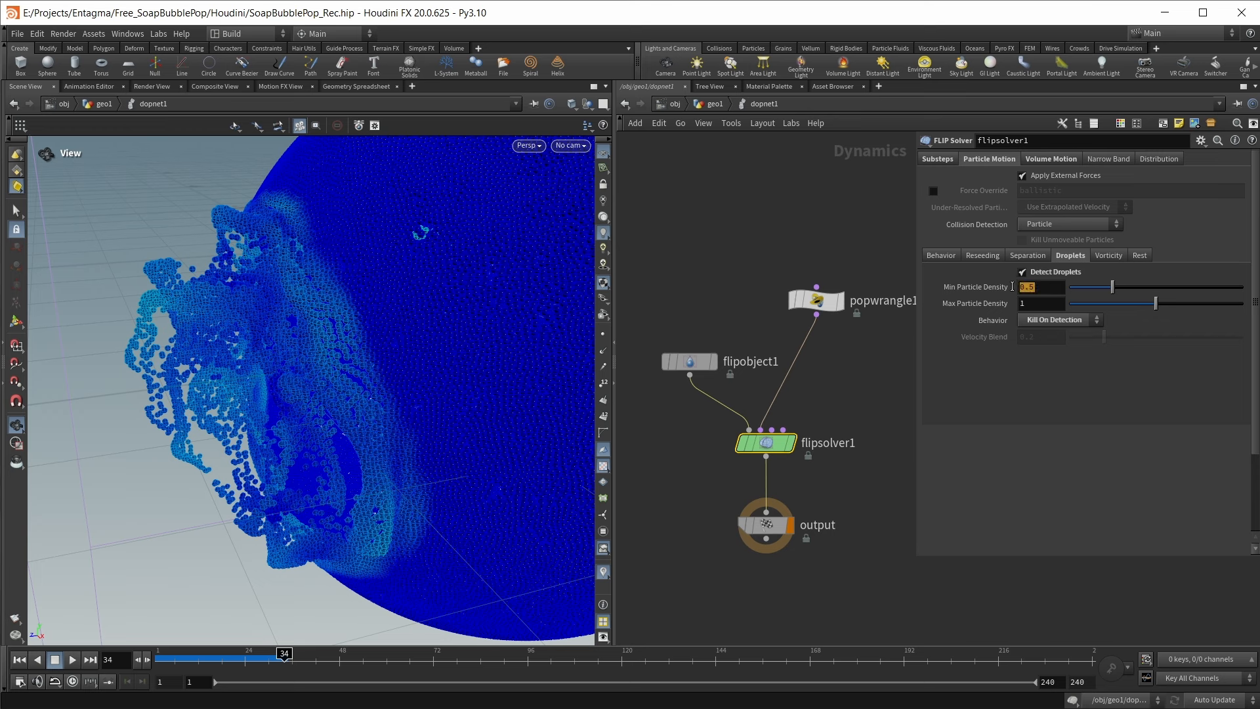
key("Tab")
key("Return")
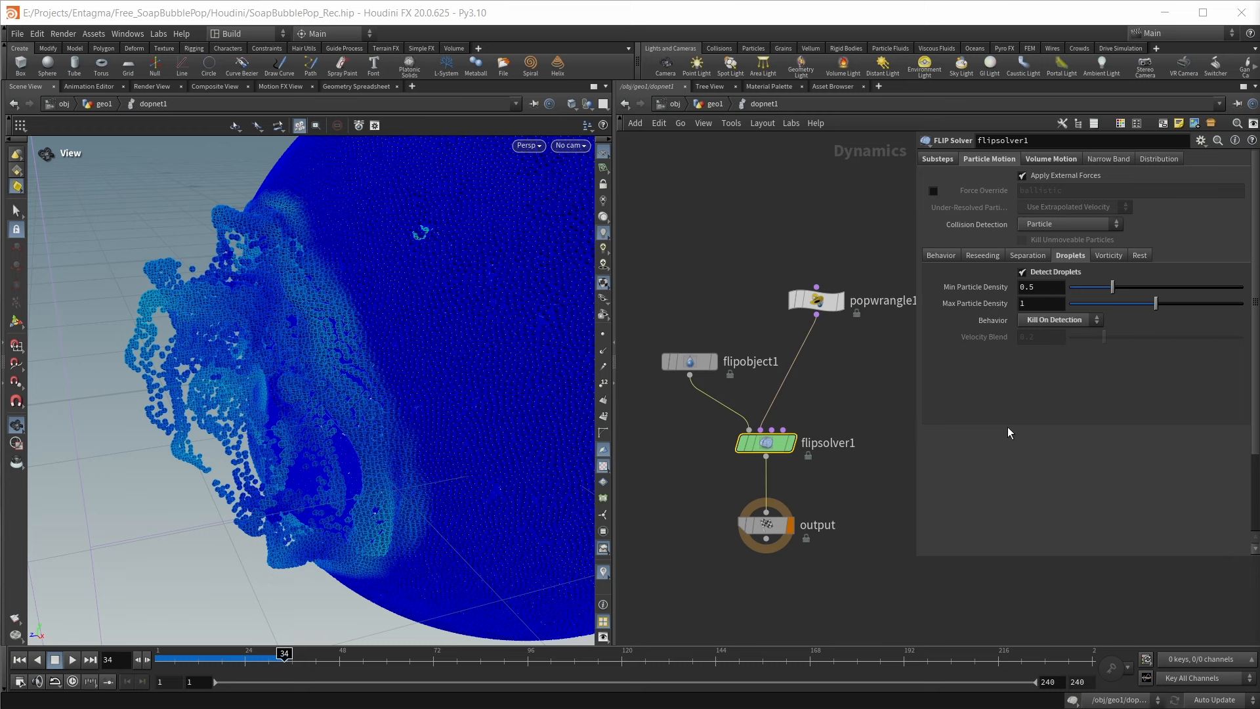
Enable surface tension in flipsolver1's volume motion settings and set Surface Tension to 2.5
left_click(1043, 159)
left_click(1182, 276)
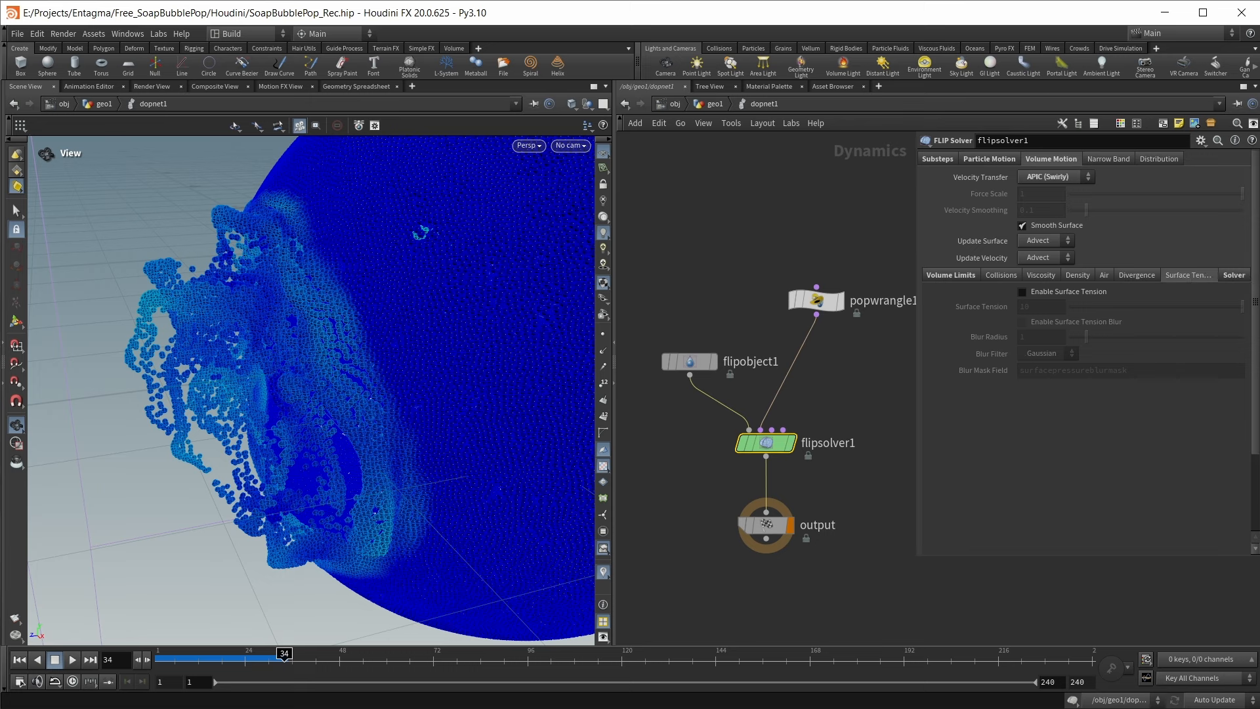
middle_click_drag(176, 408, 201, 378)
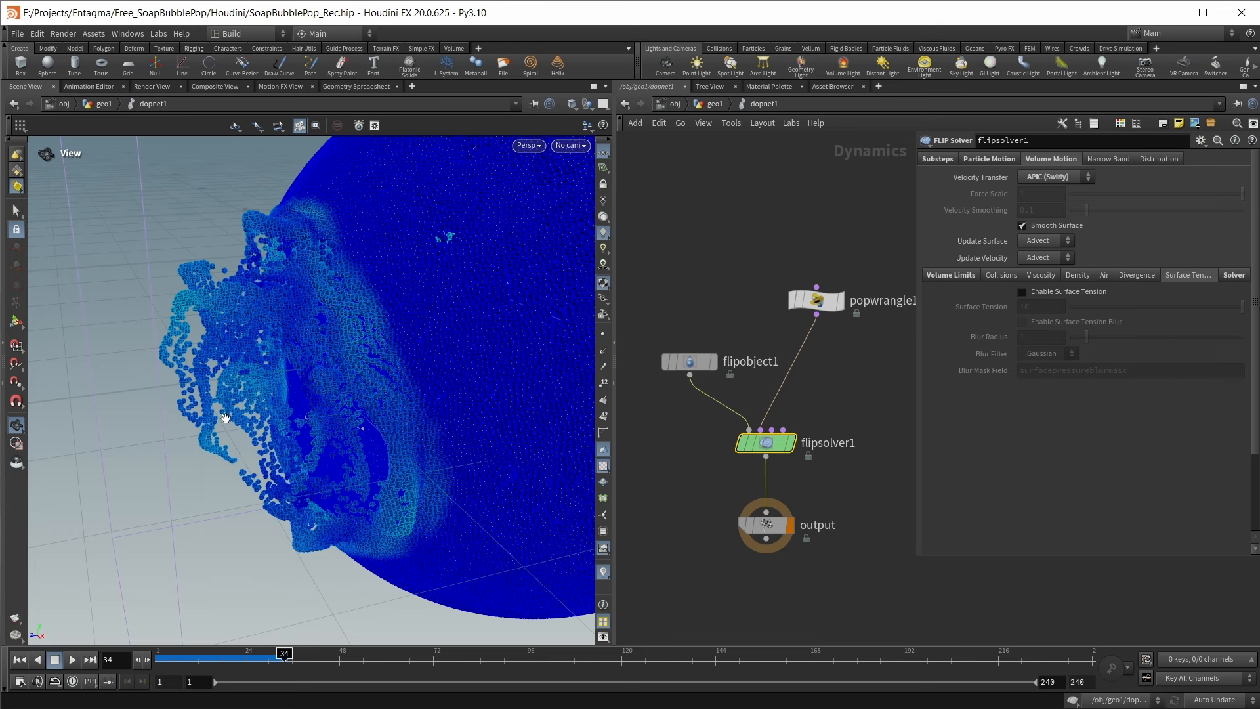
left_click(1058, 295)
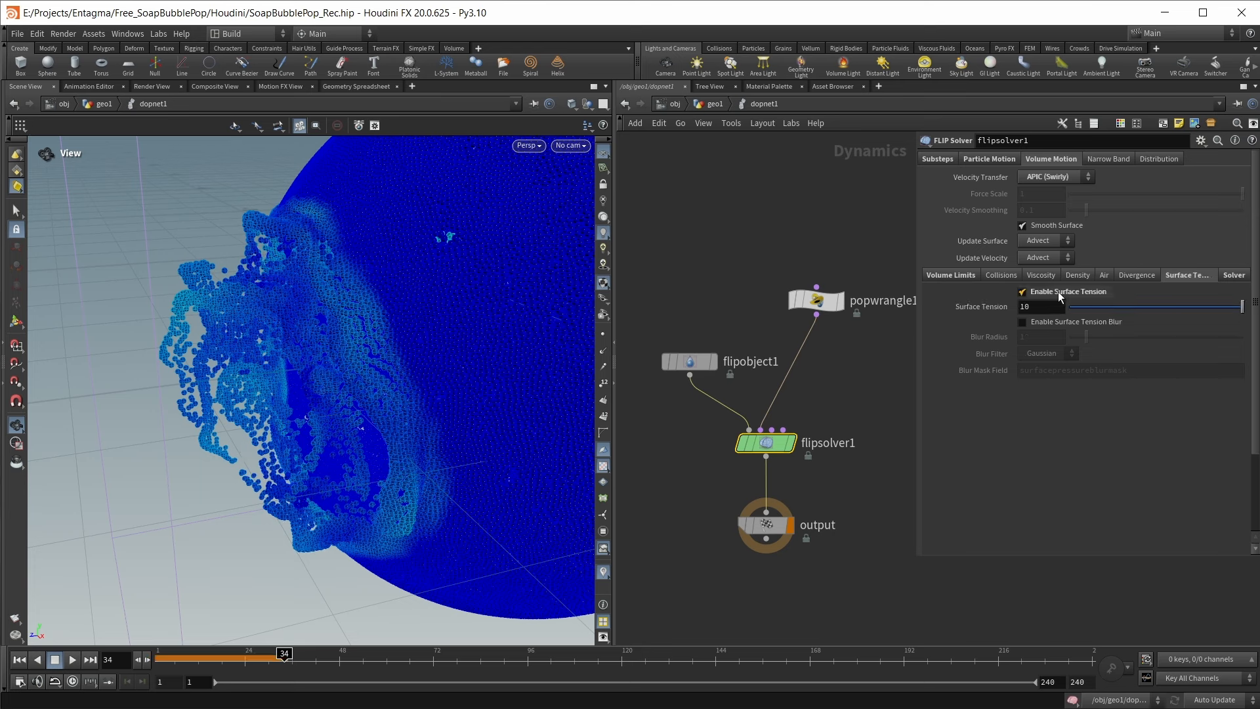
double_click(1060, 306)
type("2.5")
key("Return")
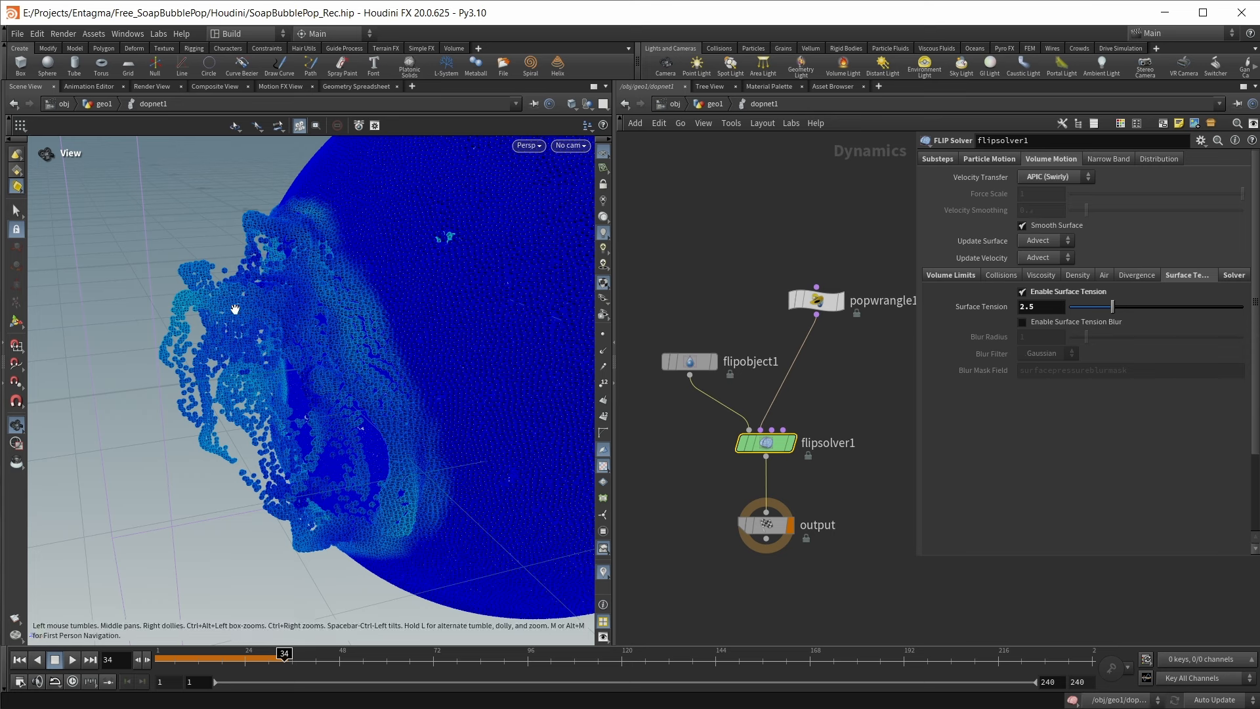
Set flipobject1's Grid Scale to 1
left_click(698, 364)
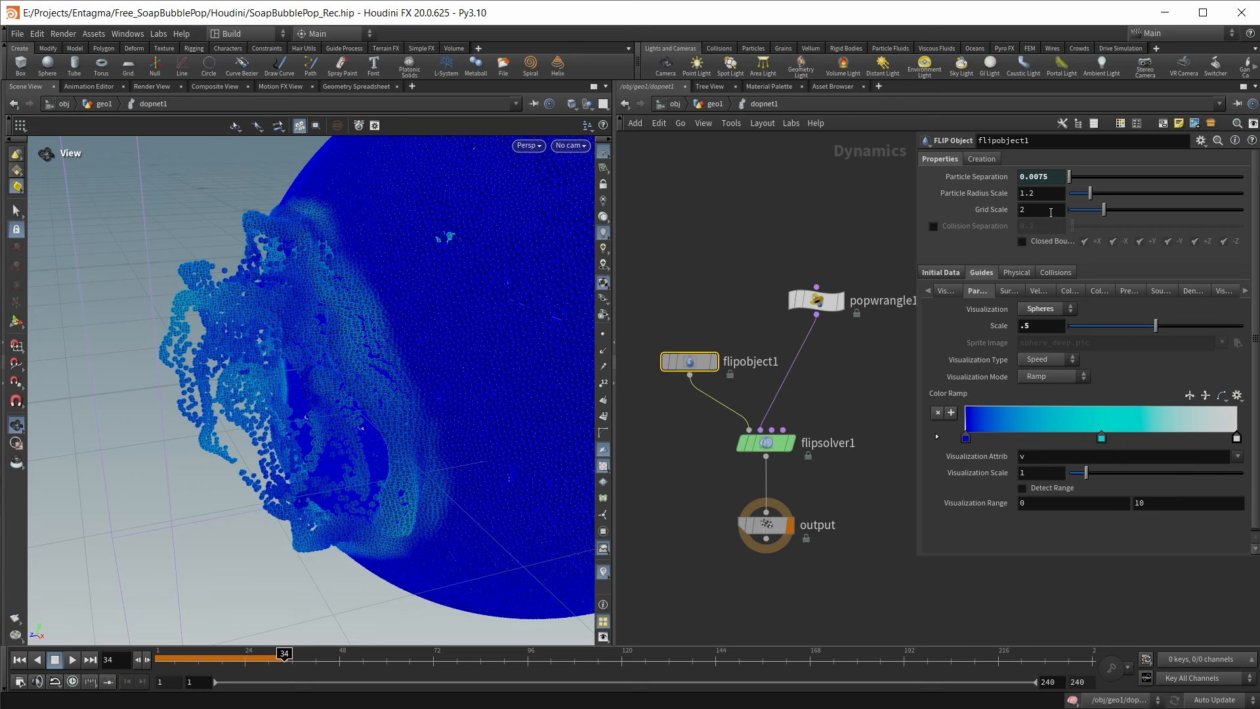
type("1")
left_click(880, 222)
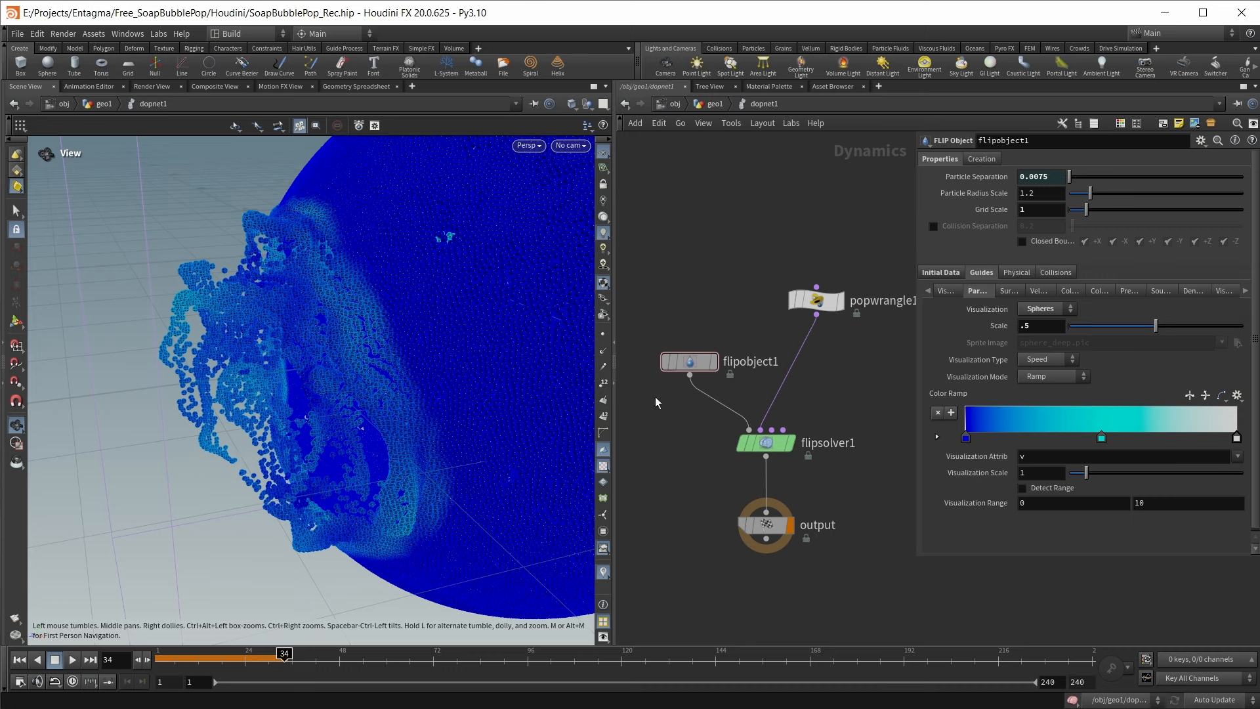
Replay the simulation from the first frame and examine the tendrils and holes around the popping edge
key("ctrl+Up")
key("Up")
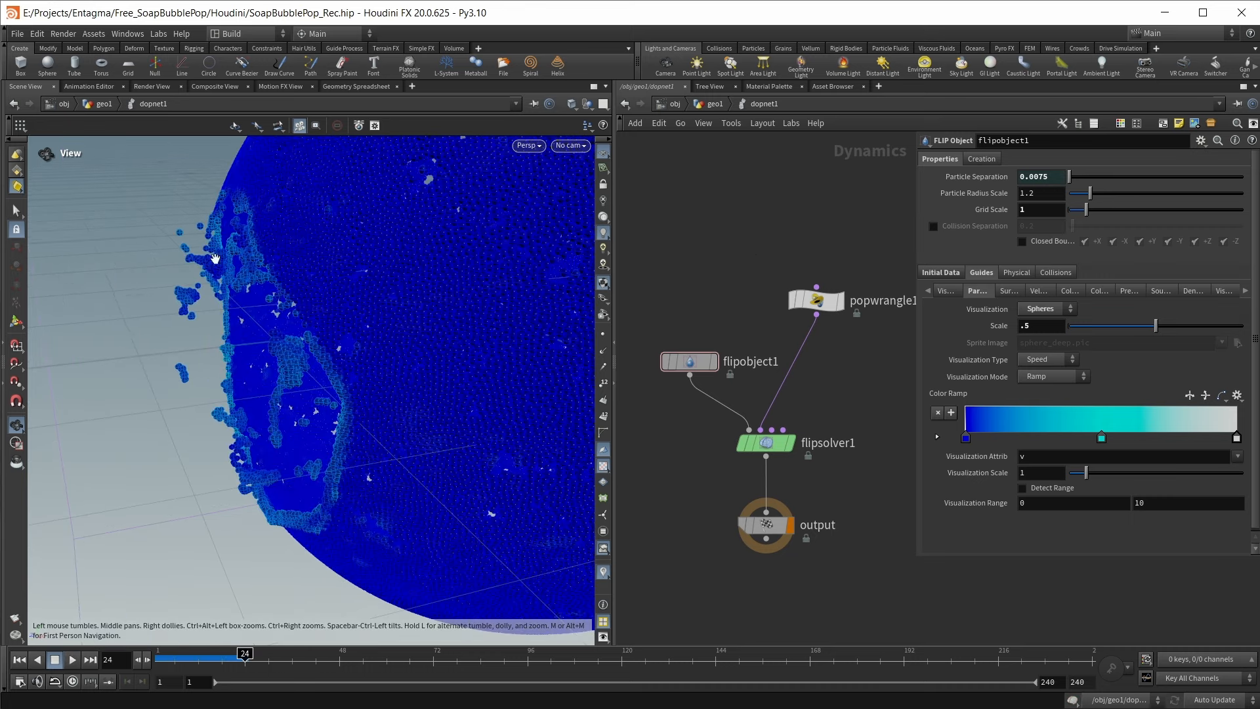
left_click_drag(265, 296, 338, 342)
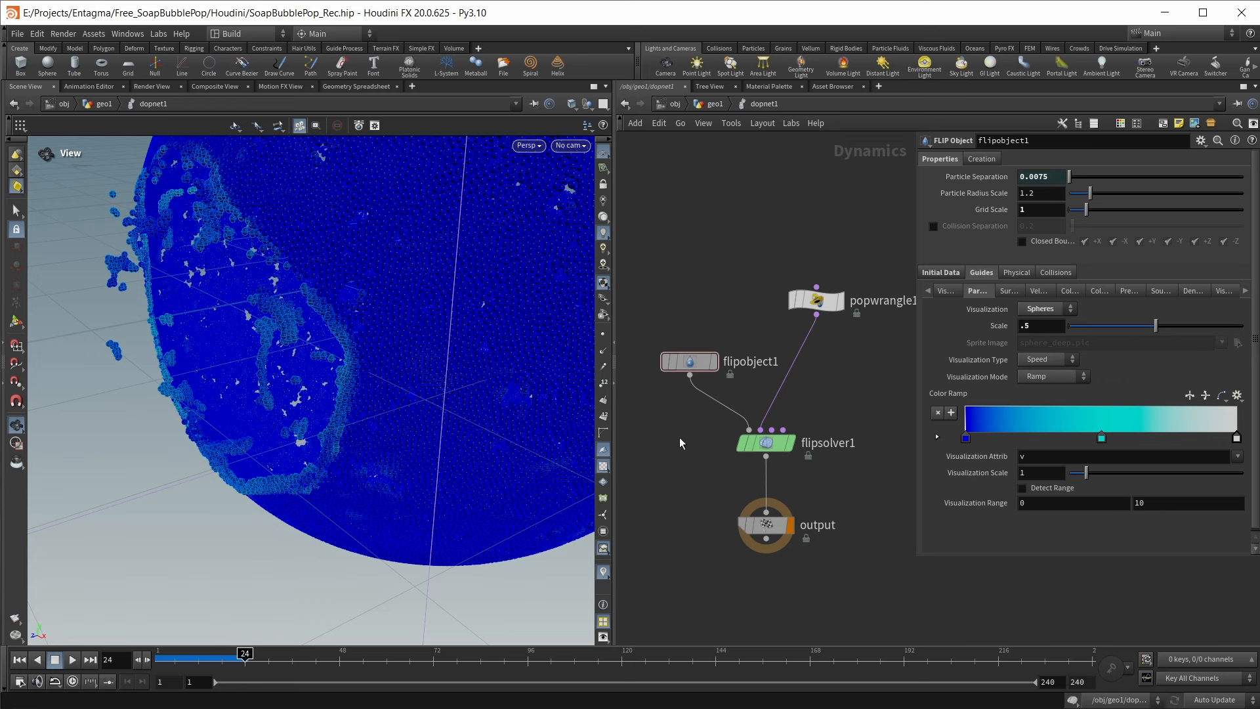
Set Surface Oversampling to 3 in flipsolver1's particle reseeding settings
left_click(770, 446)
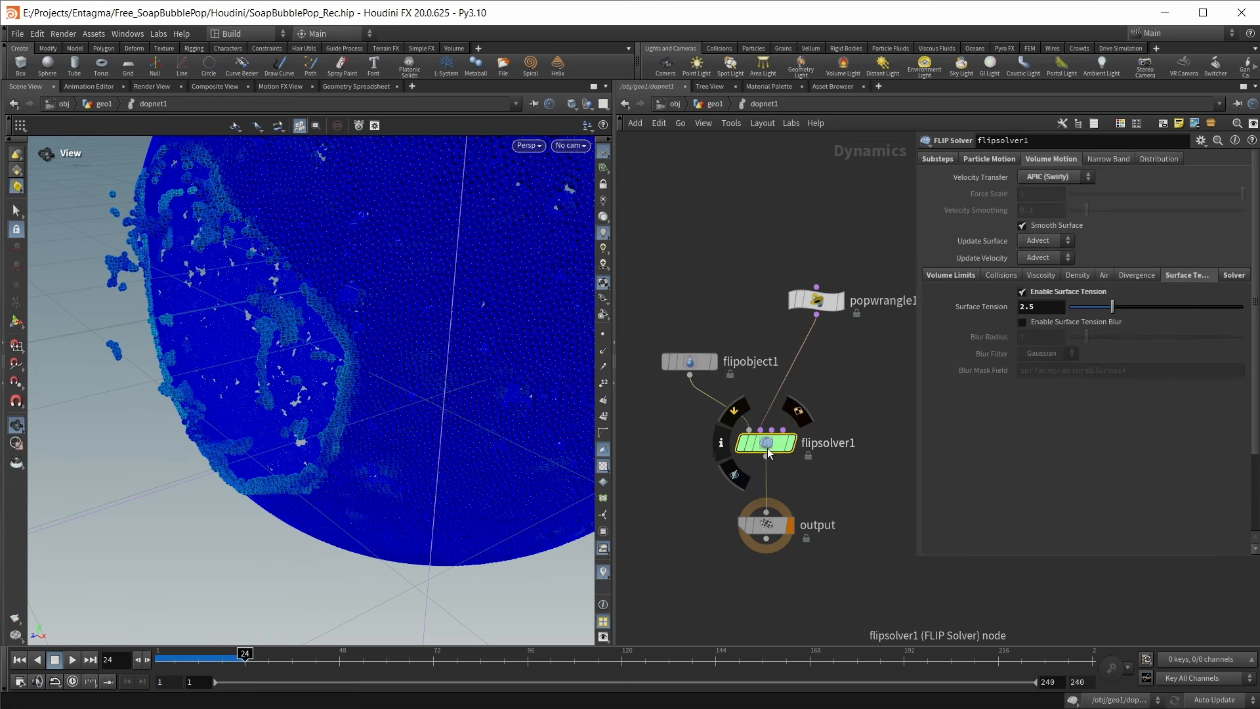
left_click(994, 158)
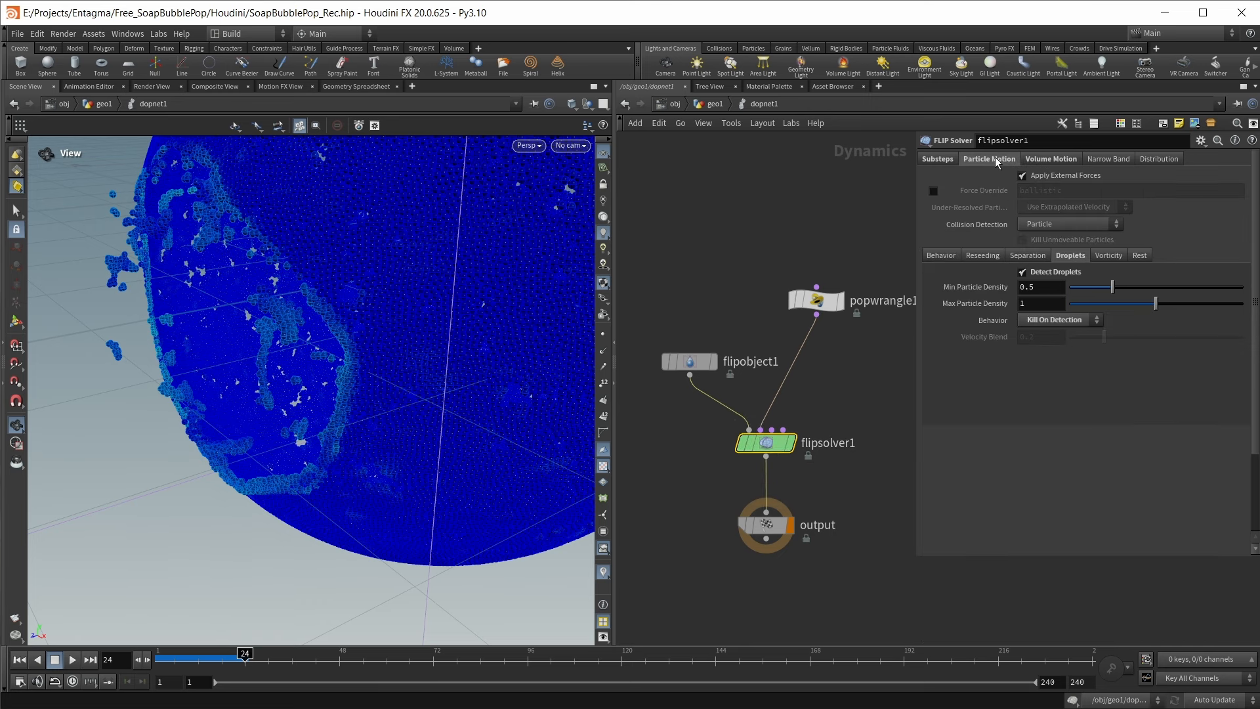
left_click(982, 256)
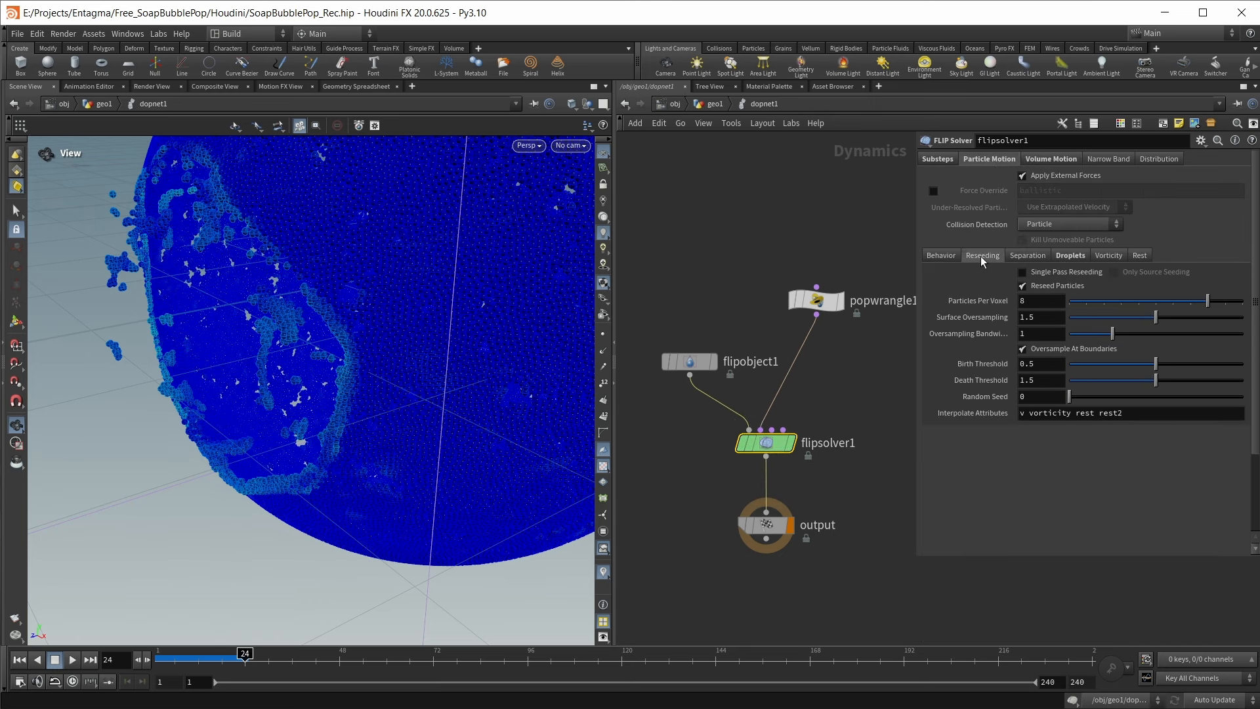
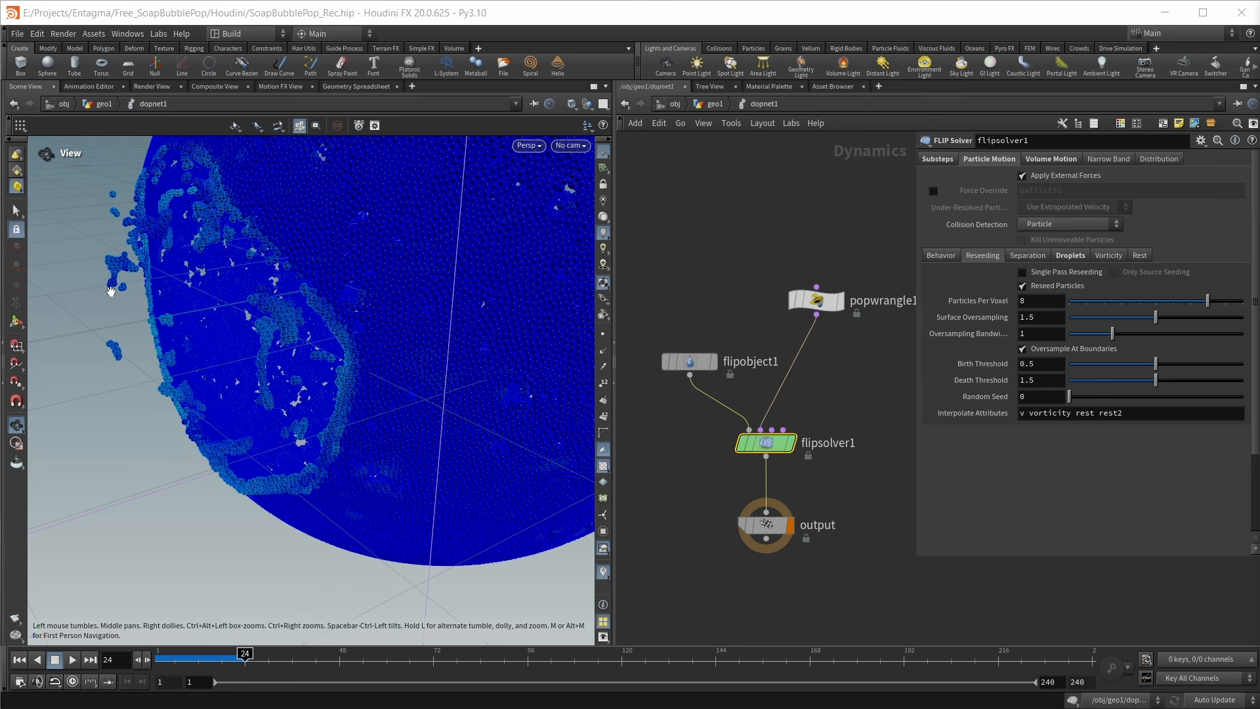
left_click(1055, 318)
type("3")
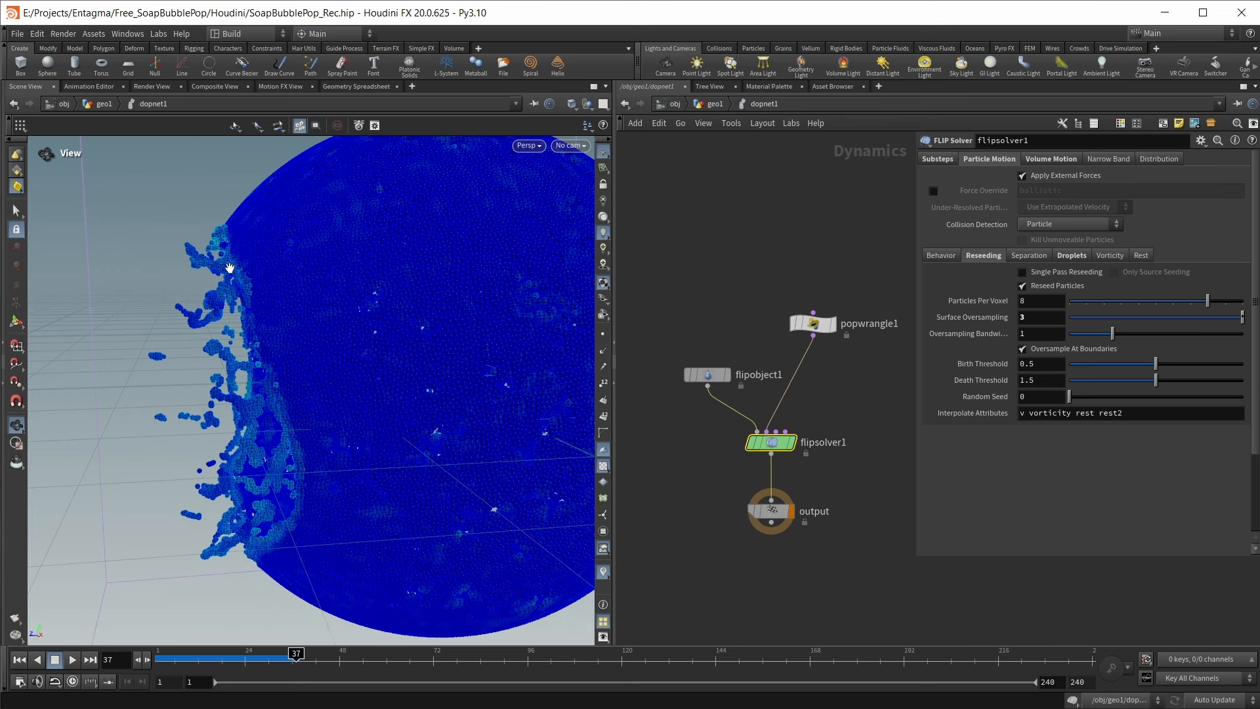
Examine the resimulated splash together with flipobject1's Particle Separation setting
left_click(705, 376)
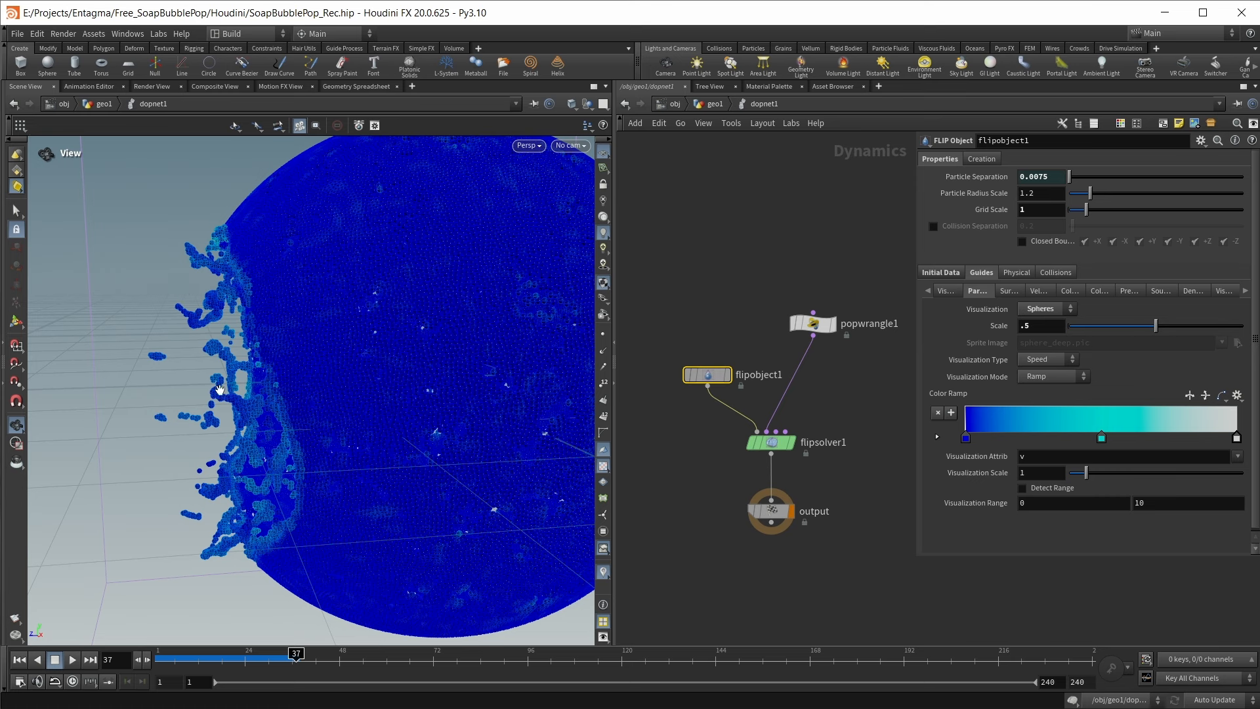
left_click_drag(220, 389, 435, 259)
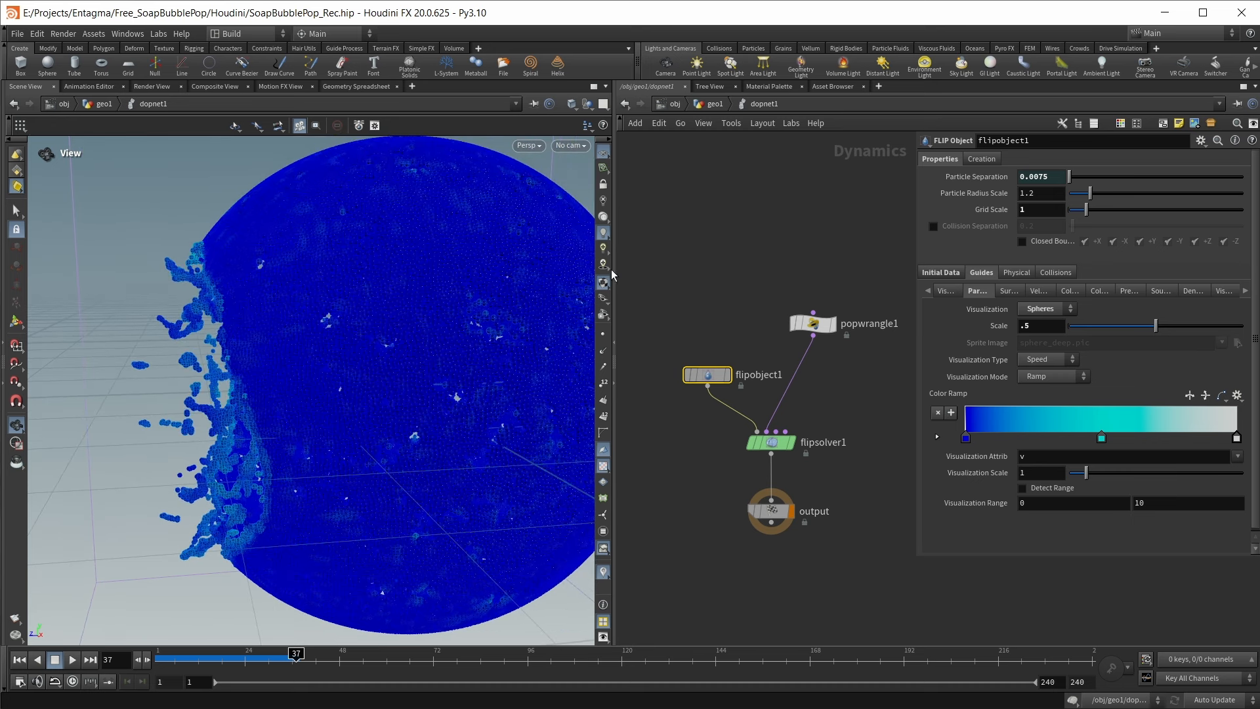
left_click(1049, 182)
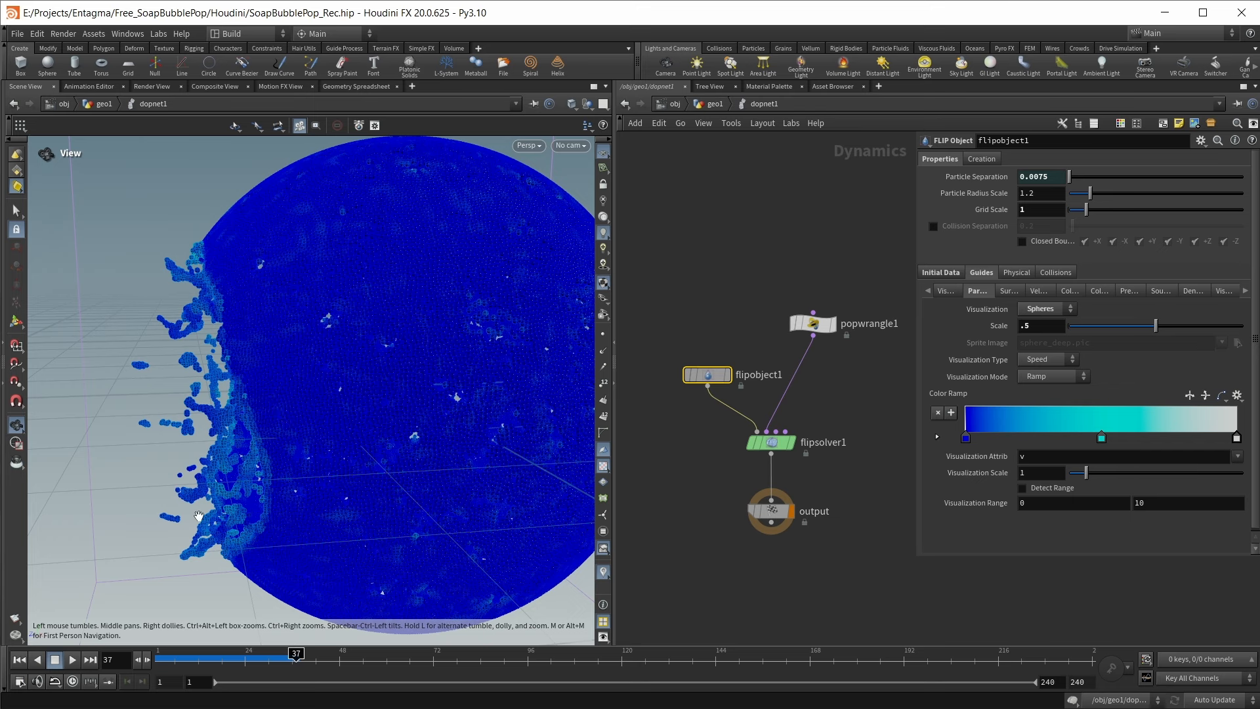
Return to the geo1 network and add a DOP I/O setup below dopnet1
left_click(711, 103)
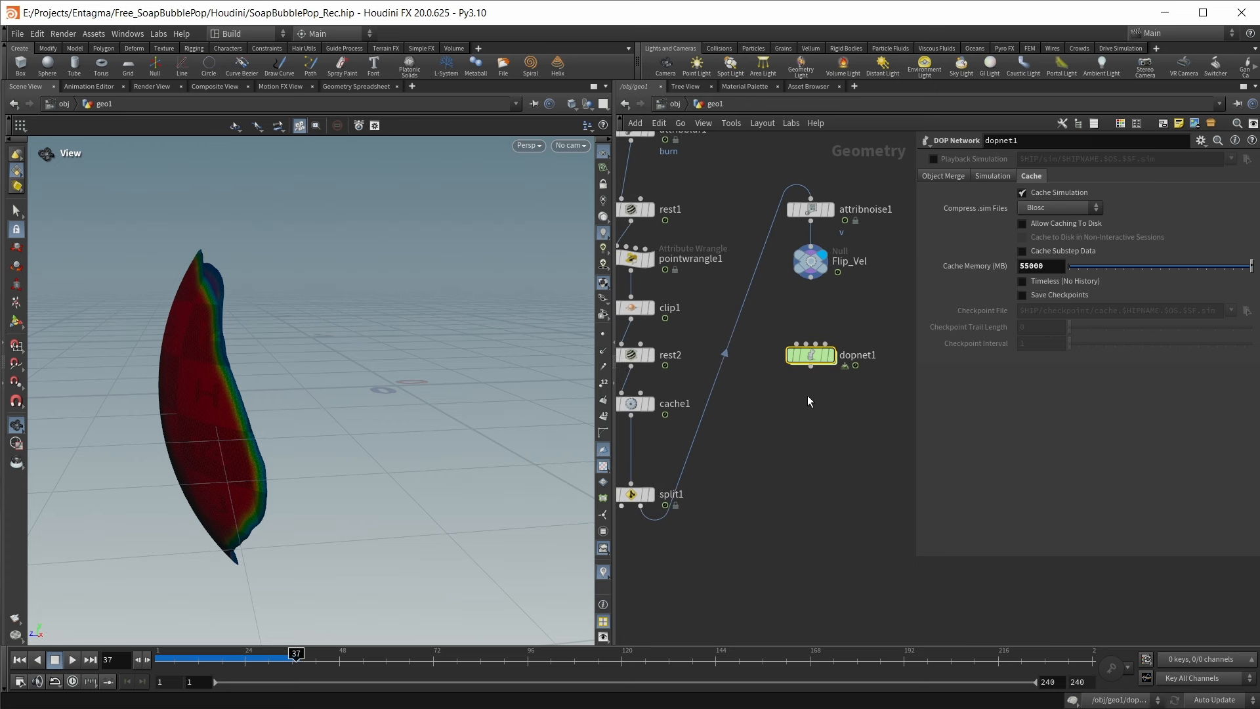
mouse_move(812, 357)
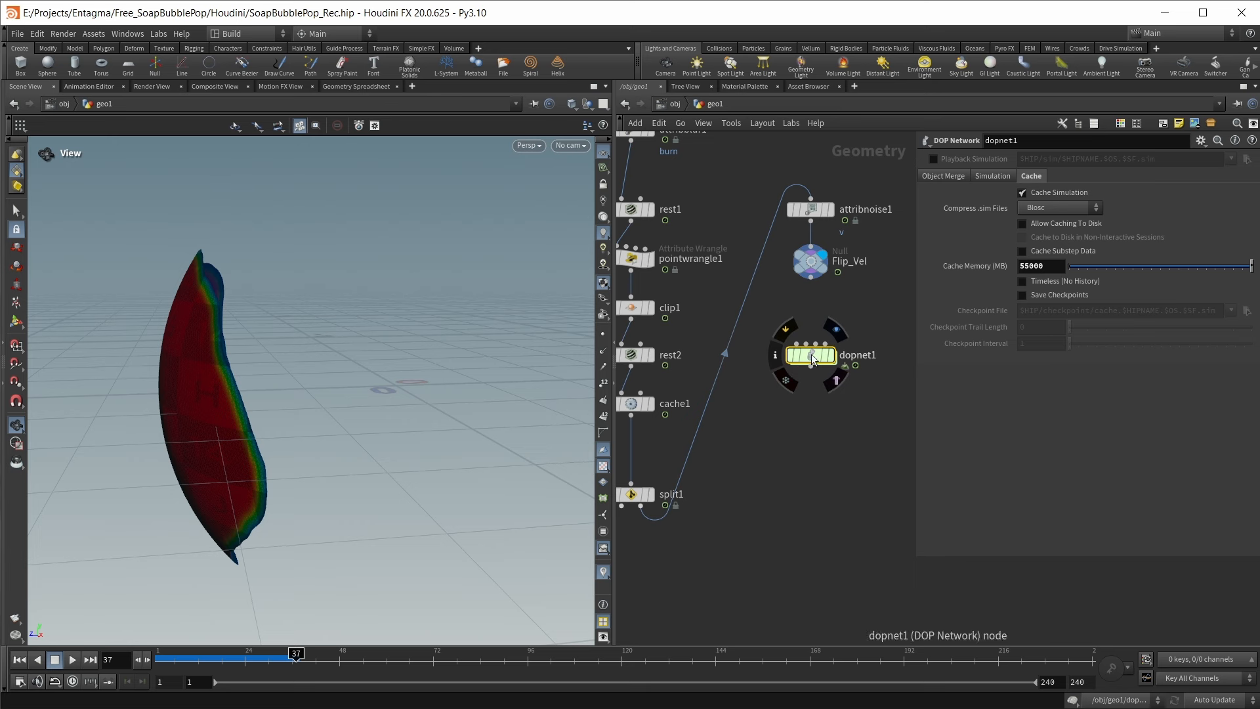
key("Tab")
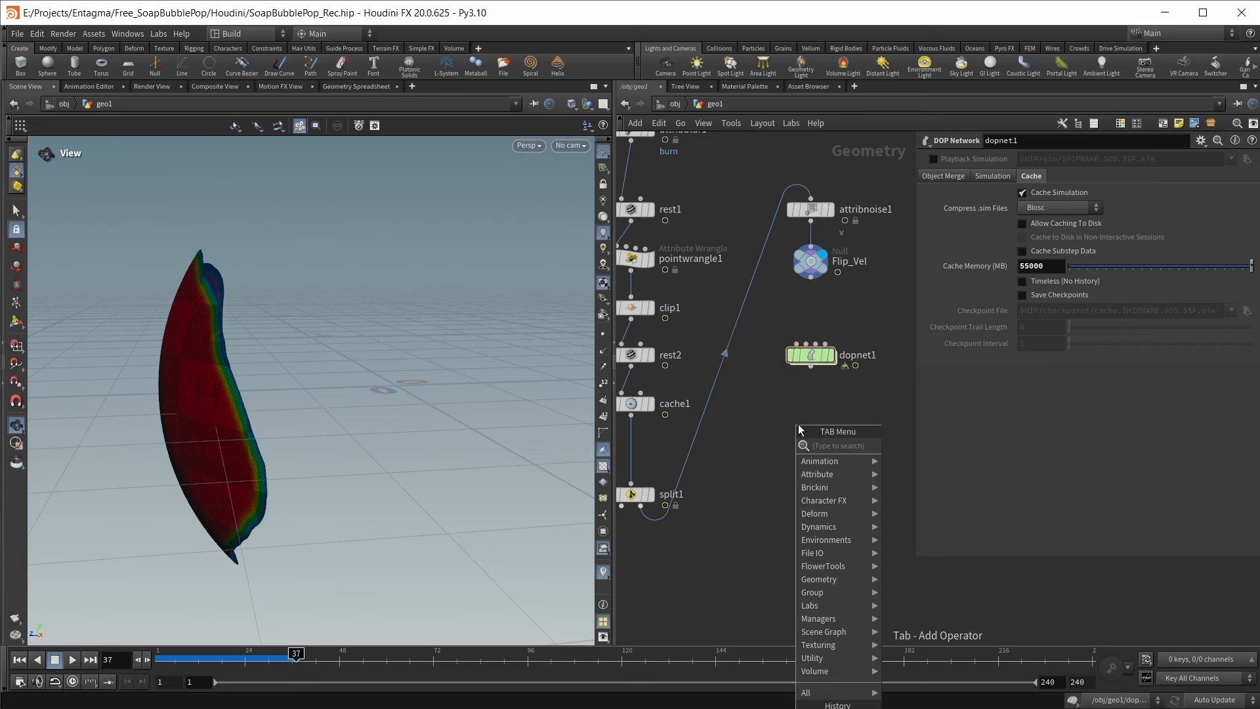
type("dopio")
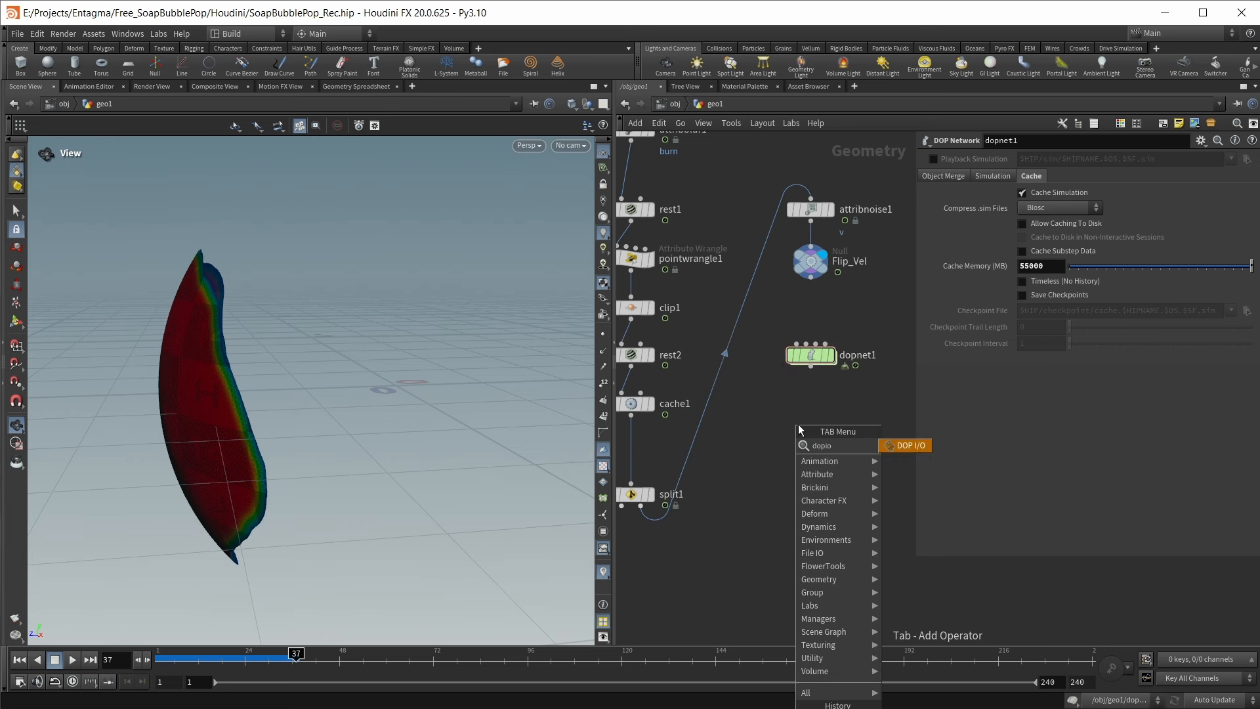
key("Return")
left_click(798, 423)
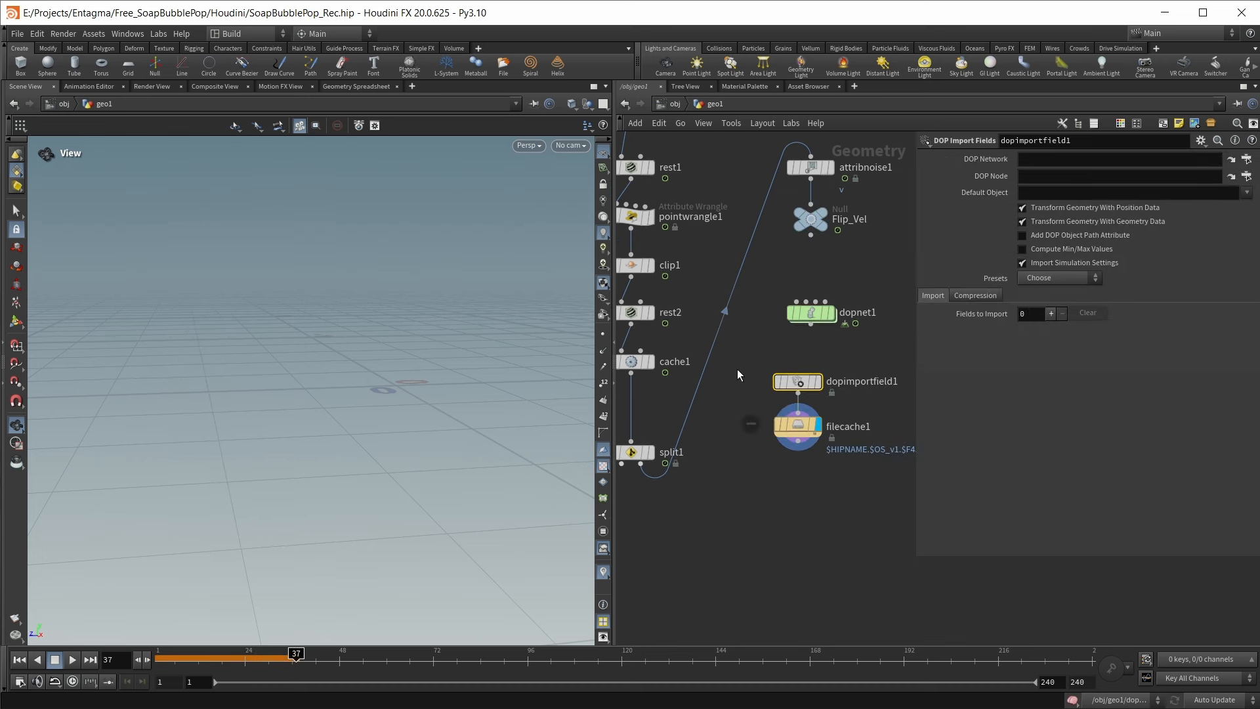
Align dopimportfield1 and filecache1 beneath dopnet1, leaving a larger gap between the two, and select dopimportfield1
left_click_drag(737, 369, 806, 427)
left_click_drag(798, 383, 812, 381)
left_click(794, 495)
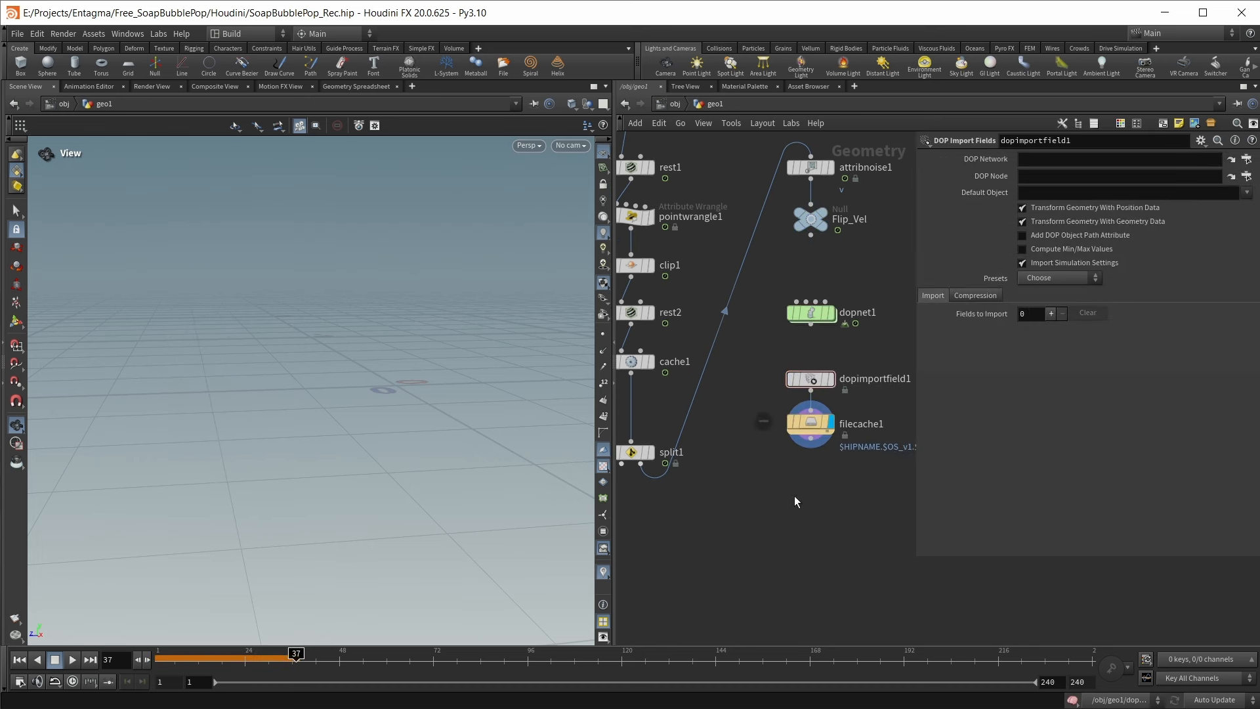
middle_click_drag(794, 494, 749, 522)
left_click_drag(766, 452, 766, 523)
left_click(765, 403)
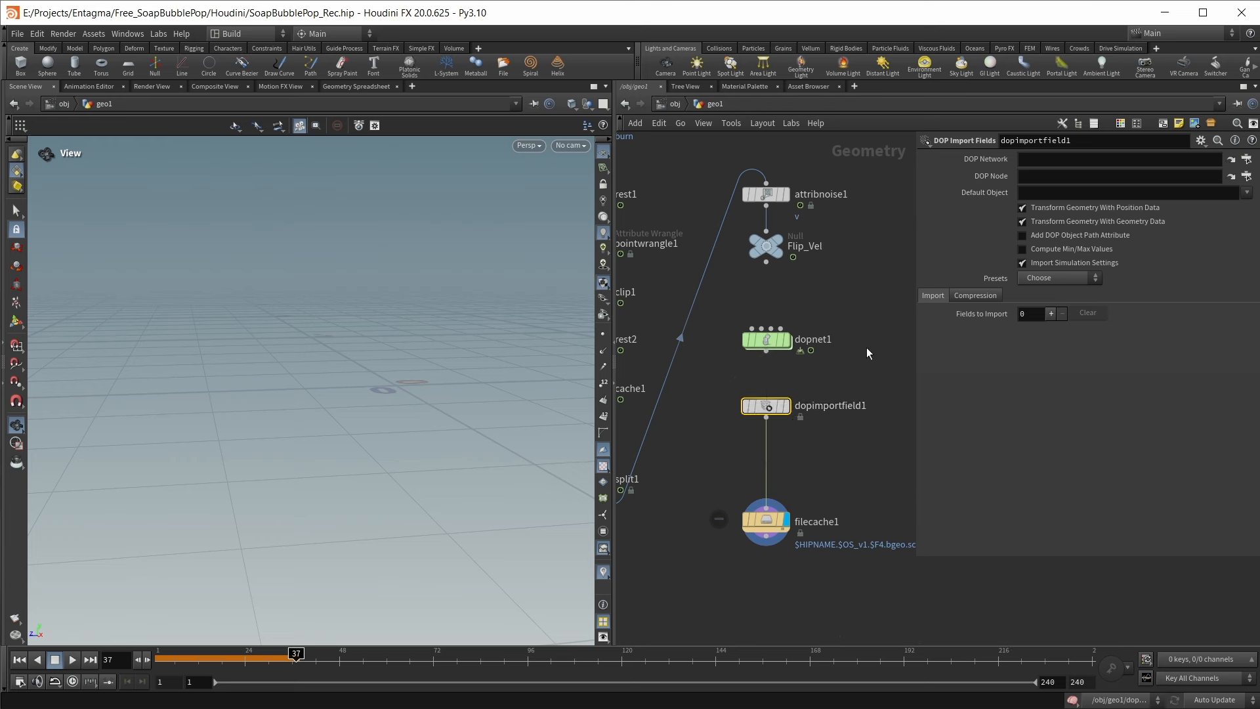
Set dopimportfield1's DOP Network to ../dopnet1 and its DOP Node to /obj/geo1/dopnet1/flipobject1
mouse_move(771, 339)
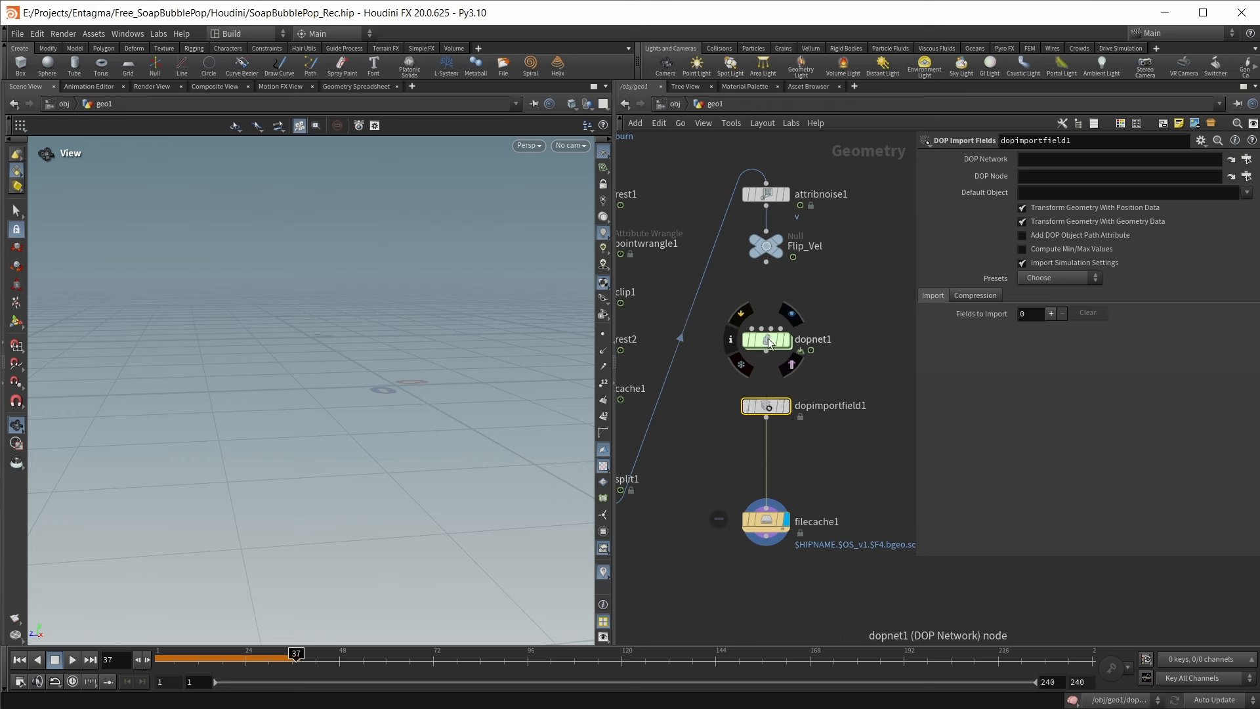
left_click_drag(764, 339, 1049, 154)
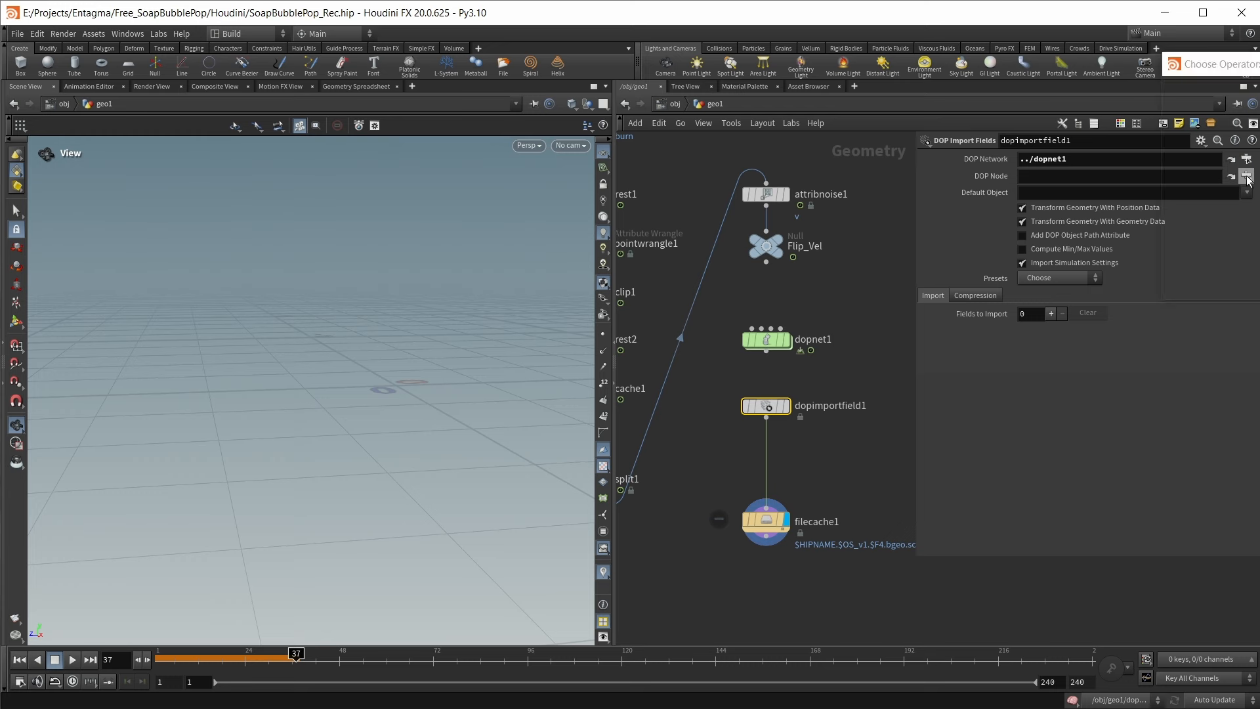
left_click(1247, 177)
left_click(947, 251)
left_click(965, 261)
left_click(931, 370)
Apply the FLIP Fluid preset to dopimportfield1 and review its list of imported fields
left_click(1074, 277)
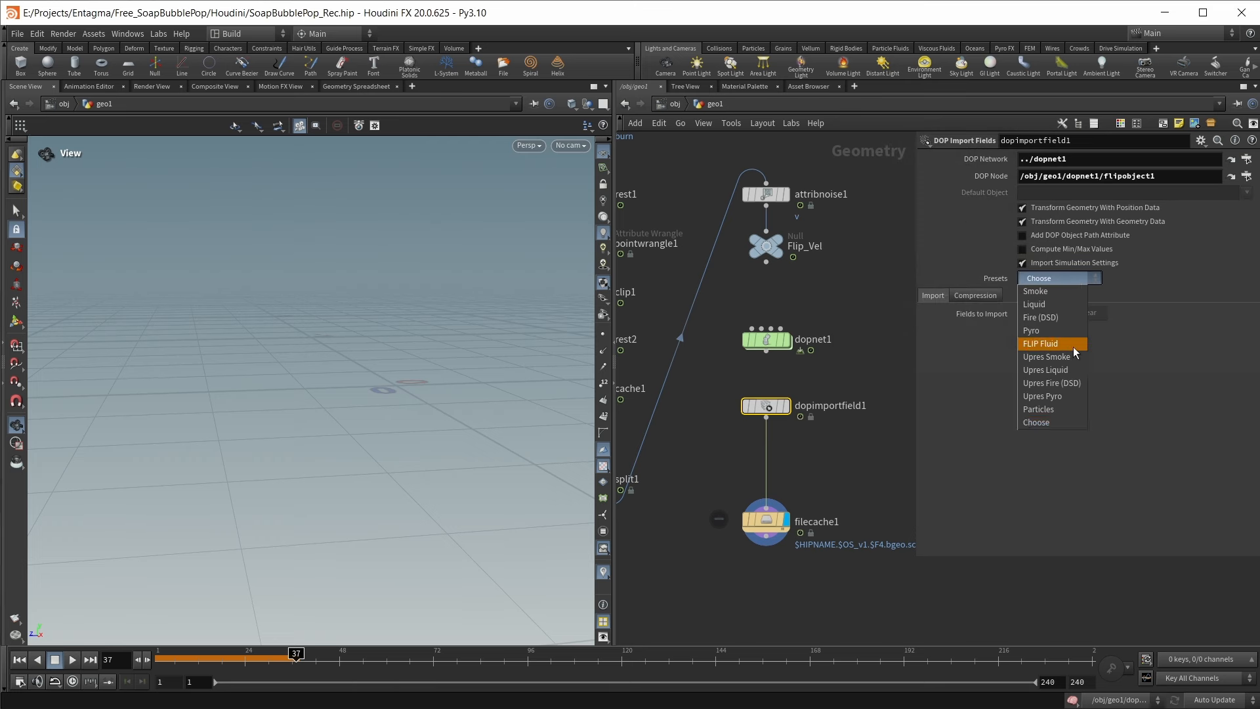
left_click(1046, 345)
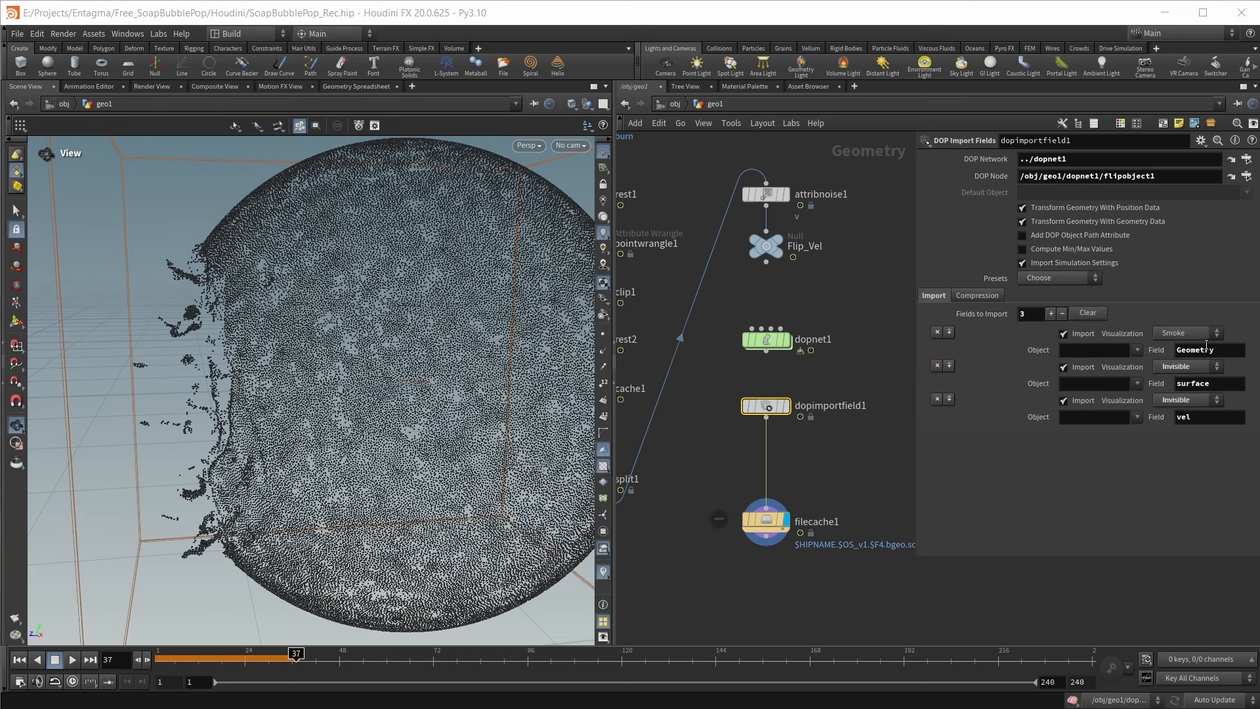
key("Tab")
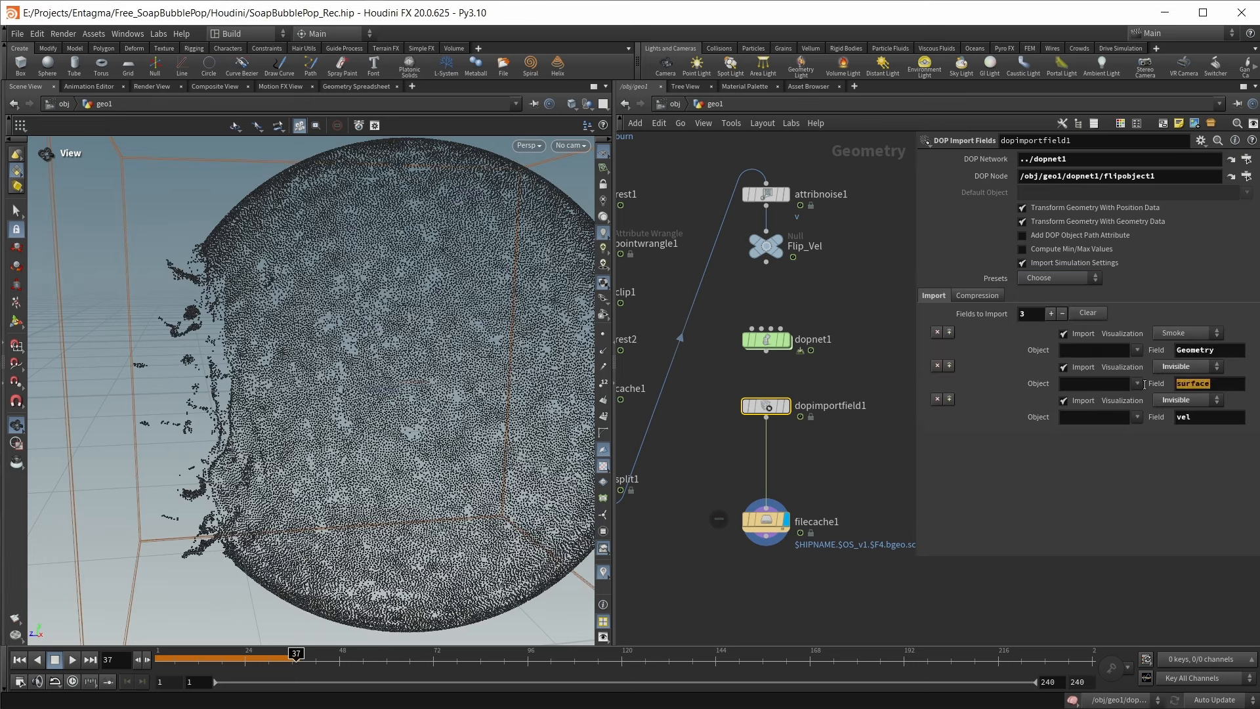
key("Tab")
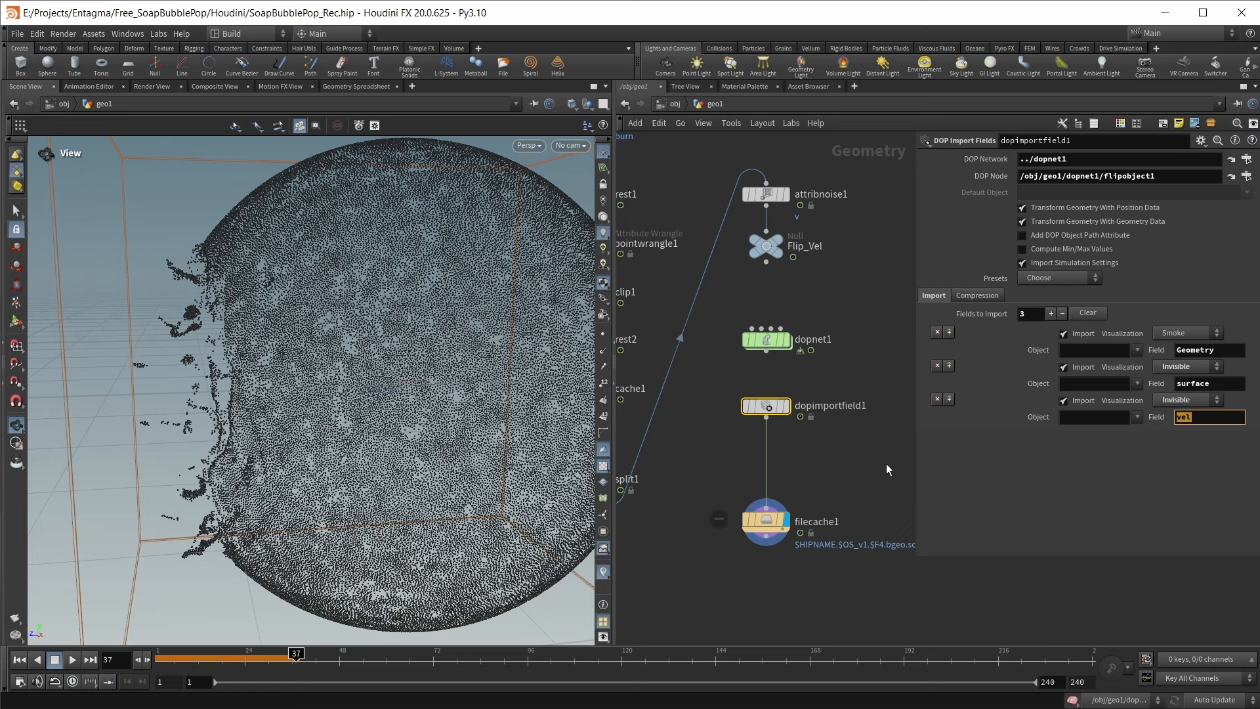
Insert a Blast node between dopimportfield1 and filecache1
left_click(763, 481)
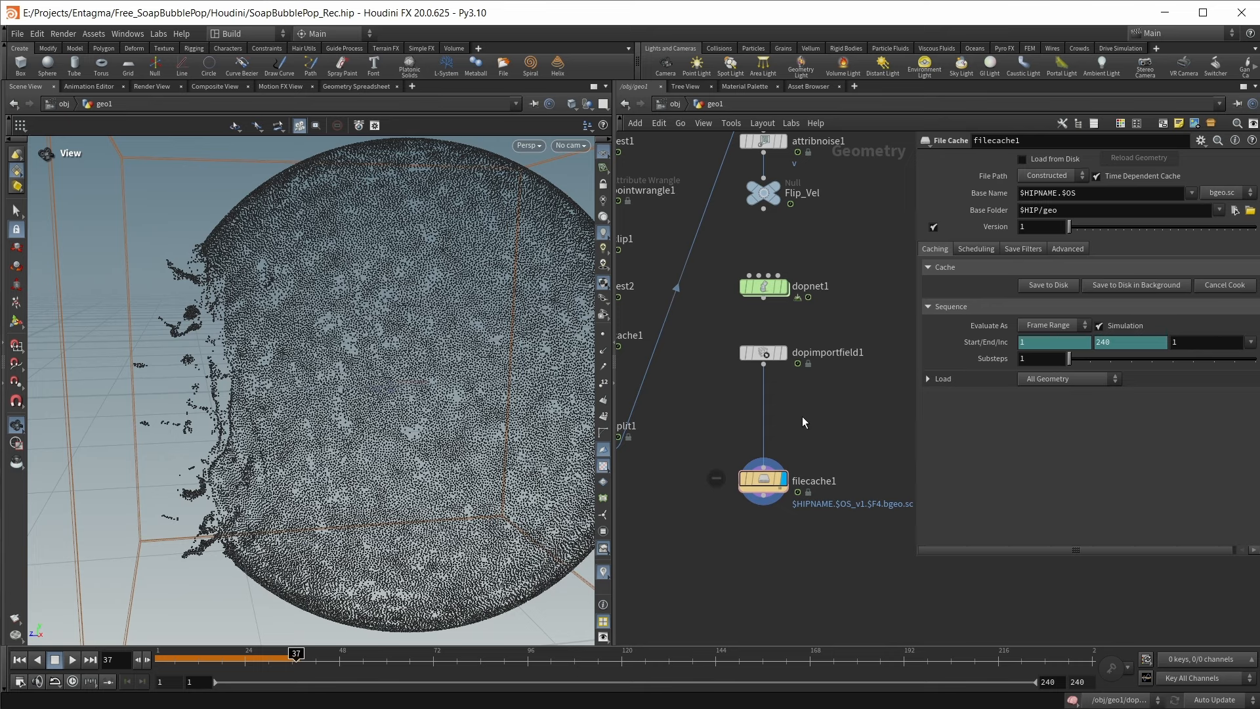
scroll(333, 289, "down", 2)
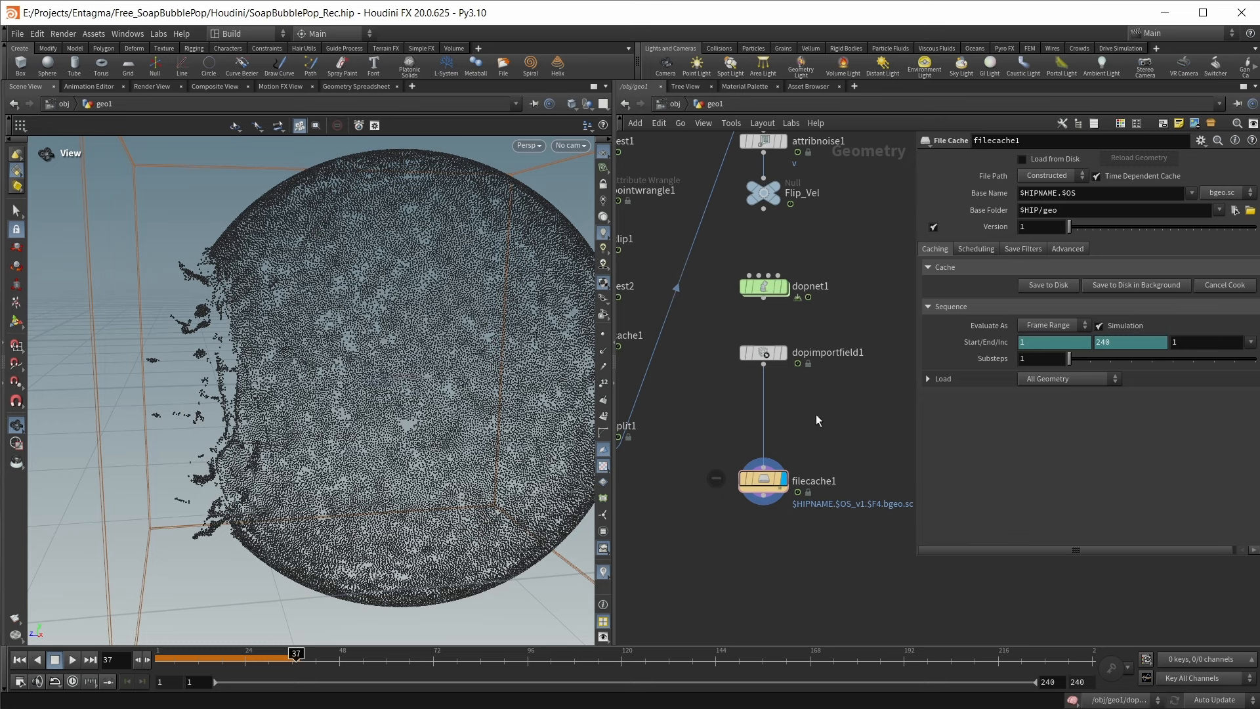
key("Tab")
type("blas")
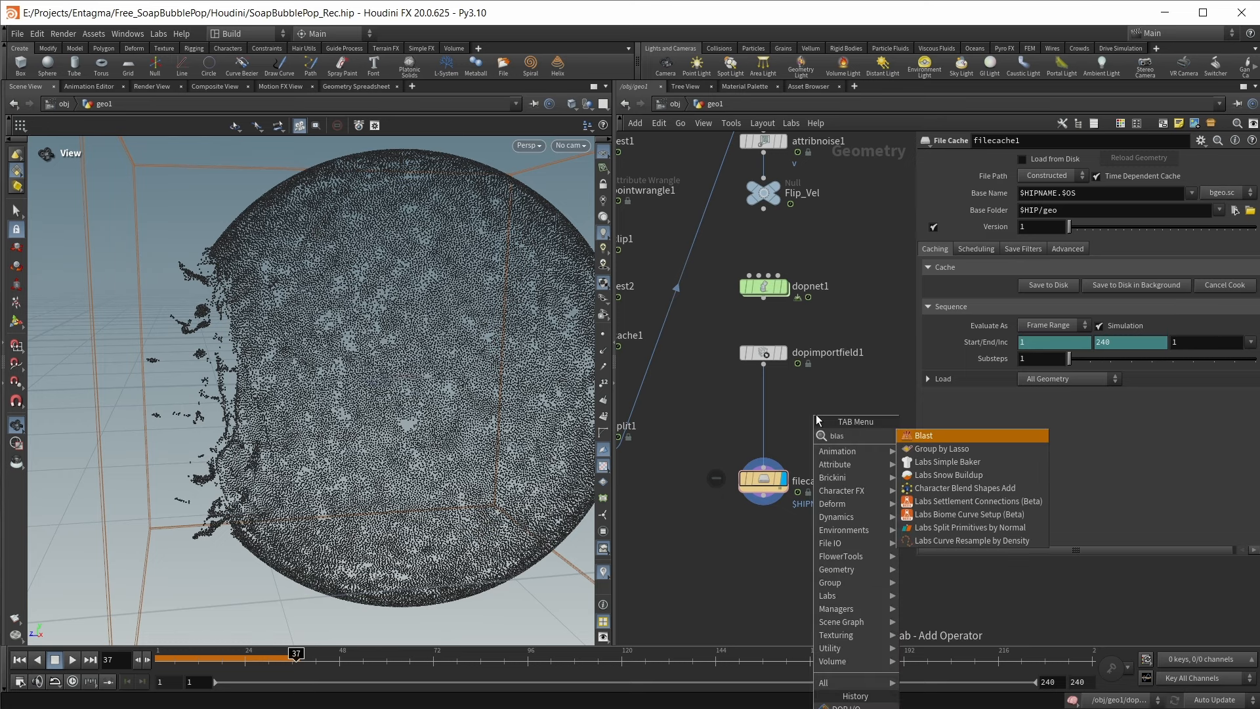
key("Return")
left_click(817, 415)
left_click(1040, 176)
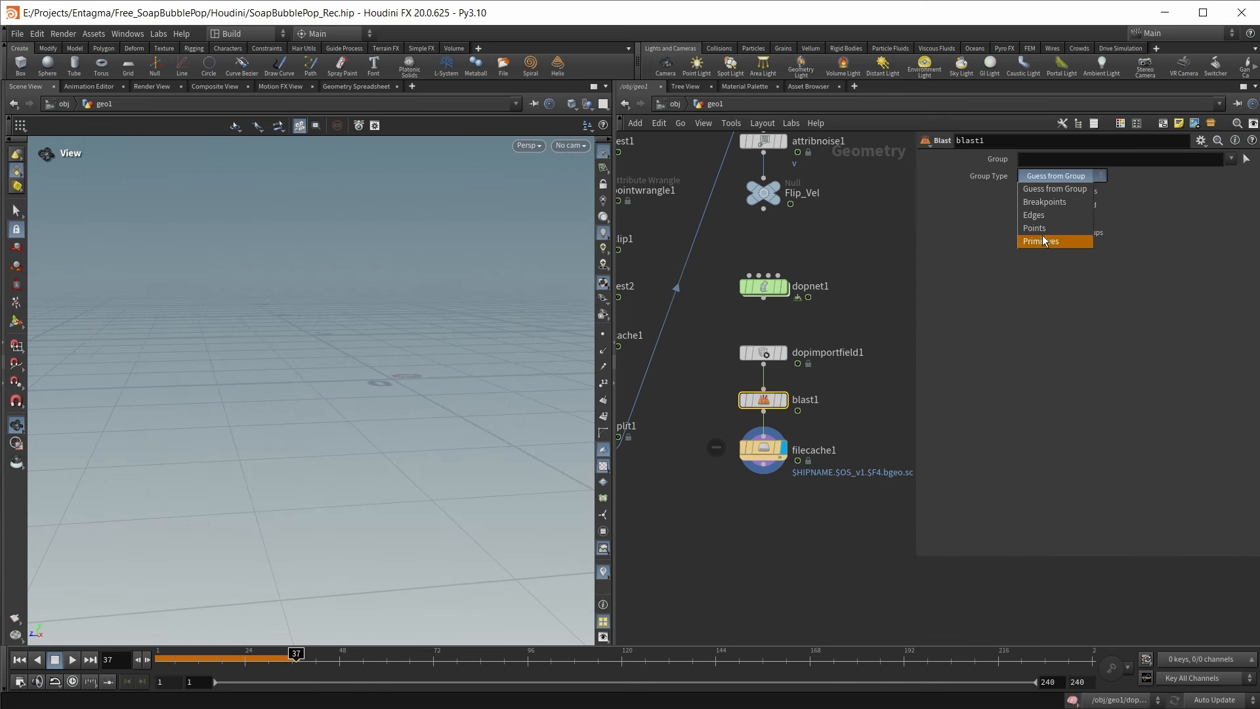
left_click(1042, 228)
left_click(1041, 158)
type("@s")
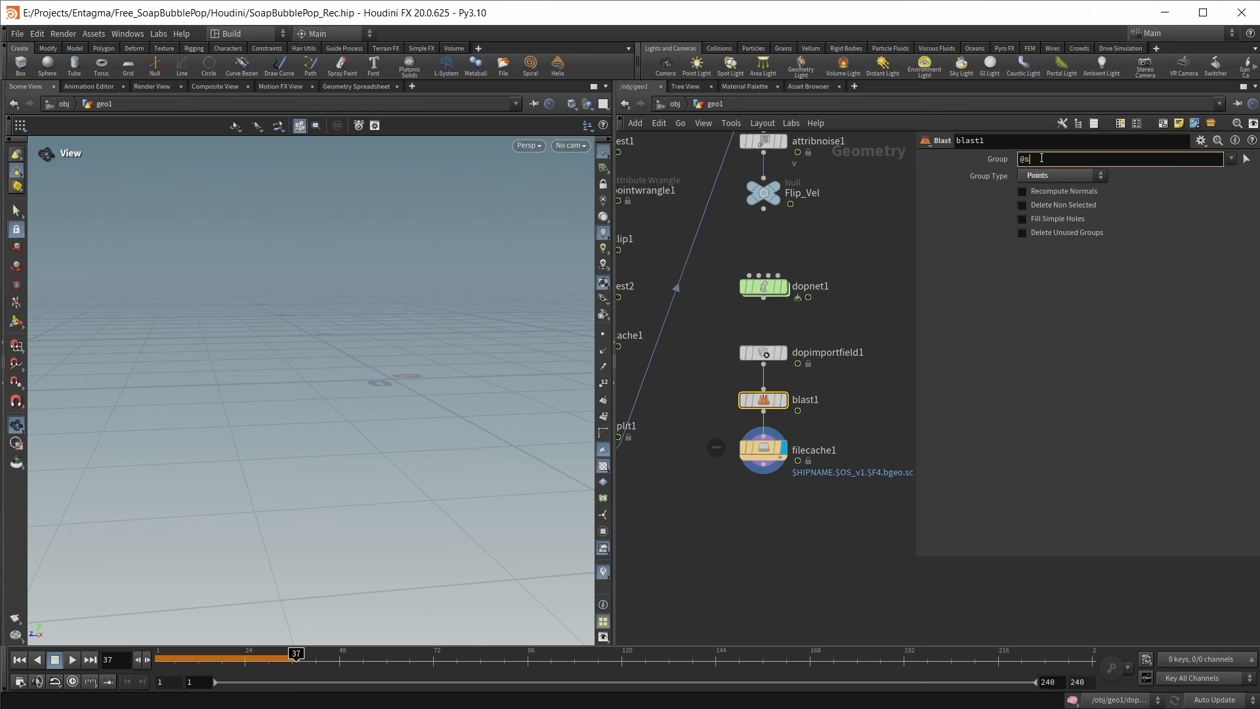
type("topped==1")
key("Return")
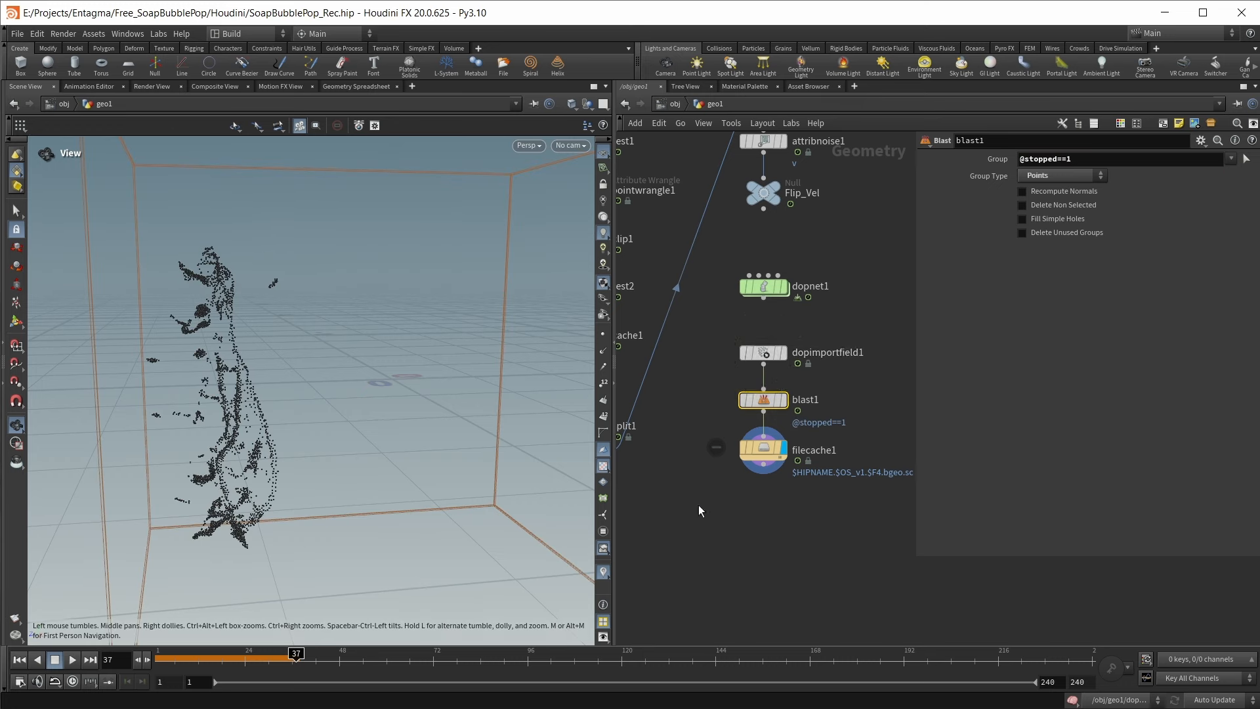
Add a Particle Fluid Surface node fed by filecache1
left_click(788, 453)
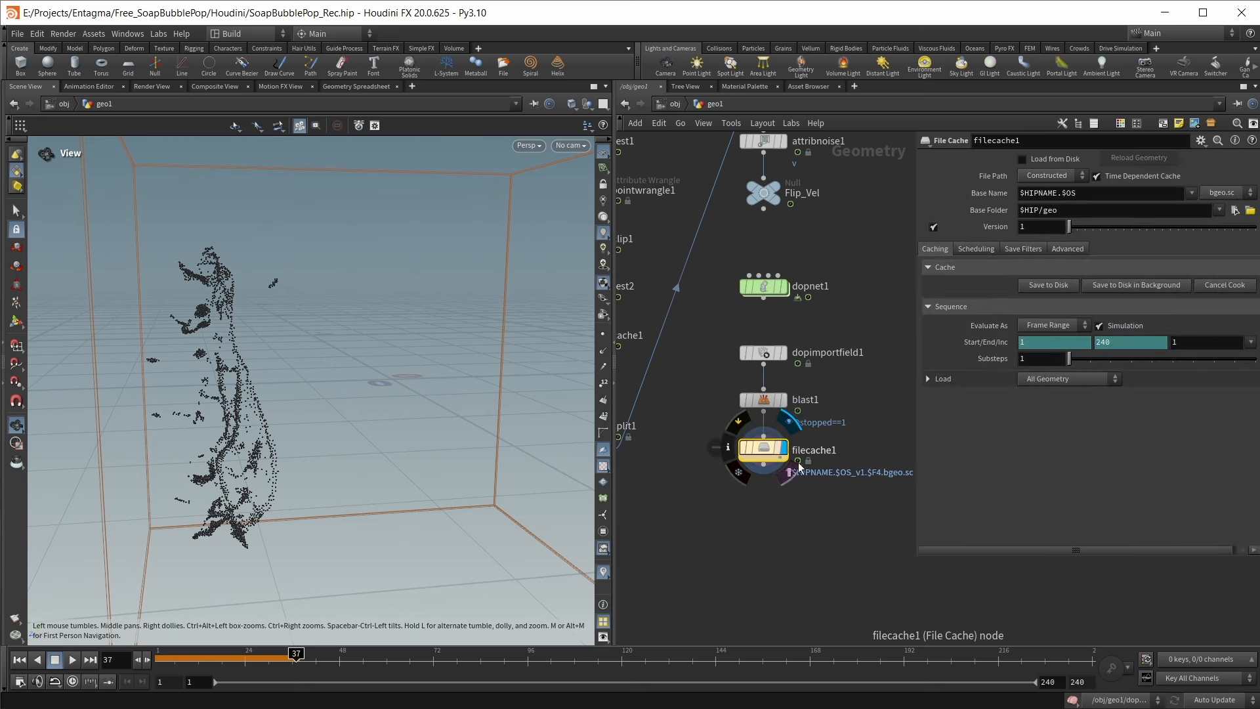
middle_click_drag(789, 557, 785, 531)
key("Tab")
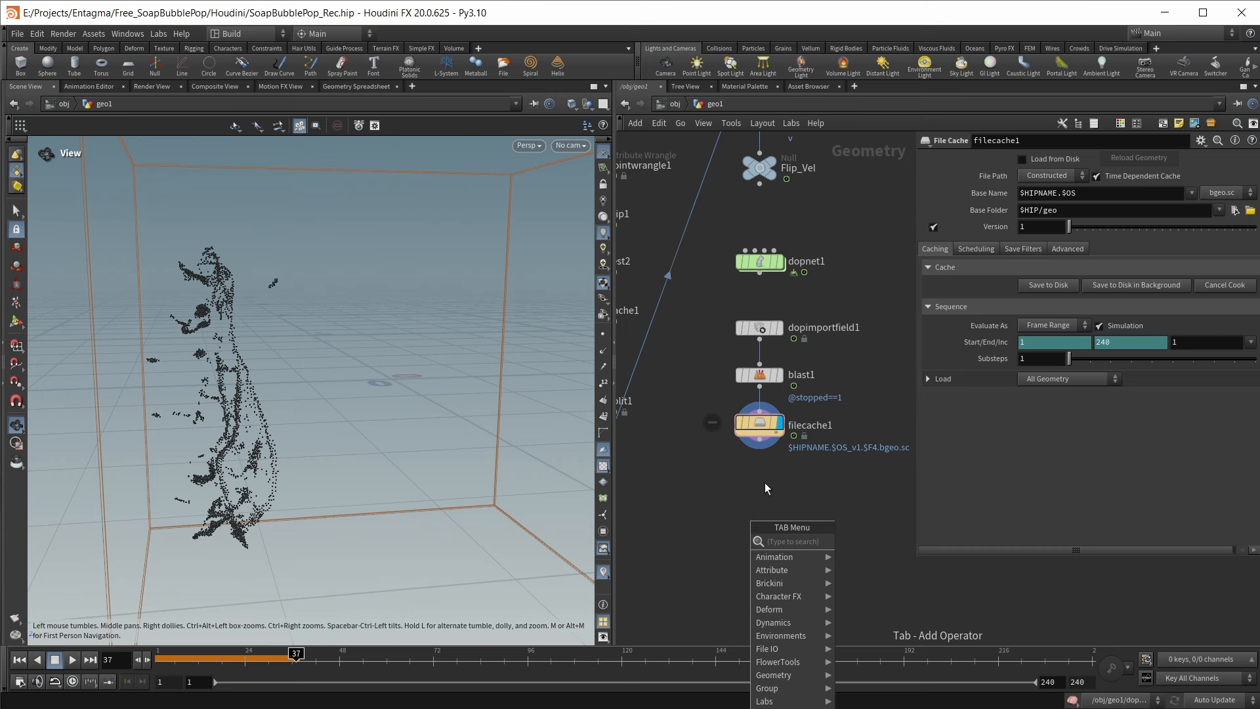
type("part")
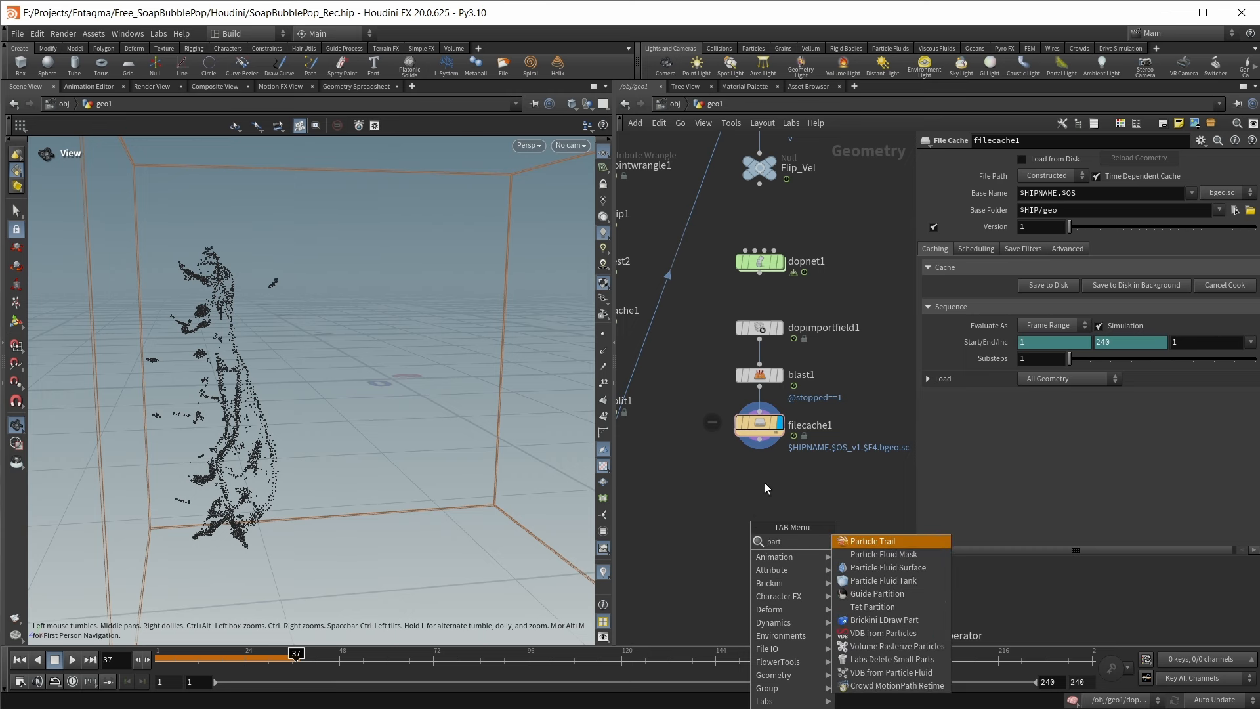
key("Down")
key("Down")
key("Return")
left_click(765, 482)
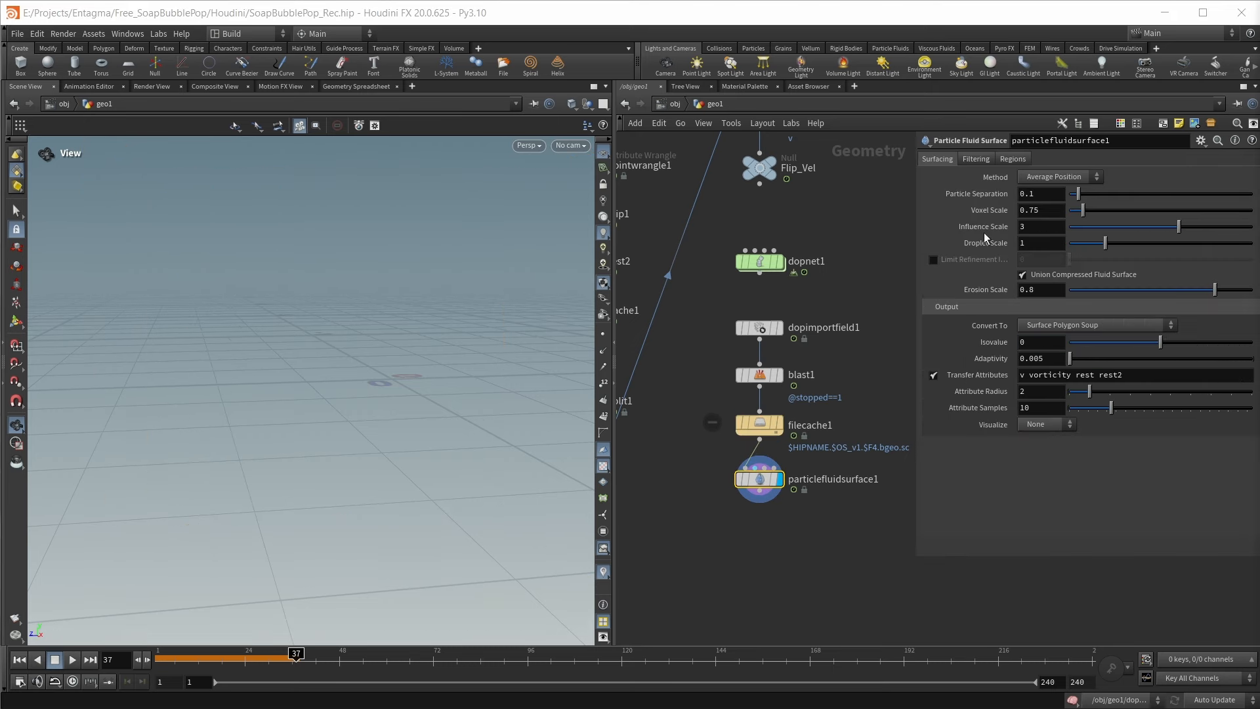
Link particlefluidsurface1's Particle Separation to scatteralign1's spacing parameter with a relative reference
middle_click_drag(862, 239, 853, 365)
middle_click_drag(833, 293, 858, 536)
left_click(787, 270)
right_click(999, 292)
key("Escape")
middle_click_drag(860, 566, 870, 318)
left_click(790, 592)
right_click(987, 196)
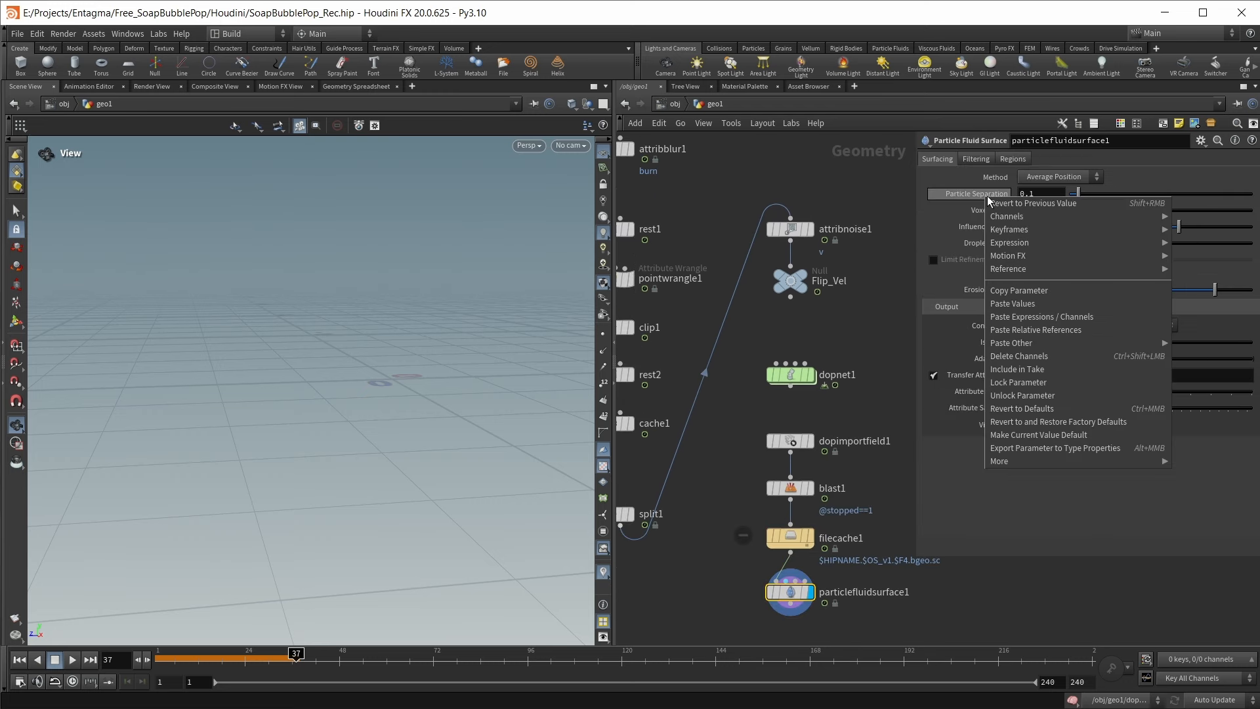
left_click(1033, 330)
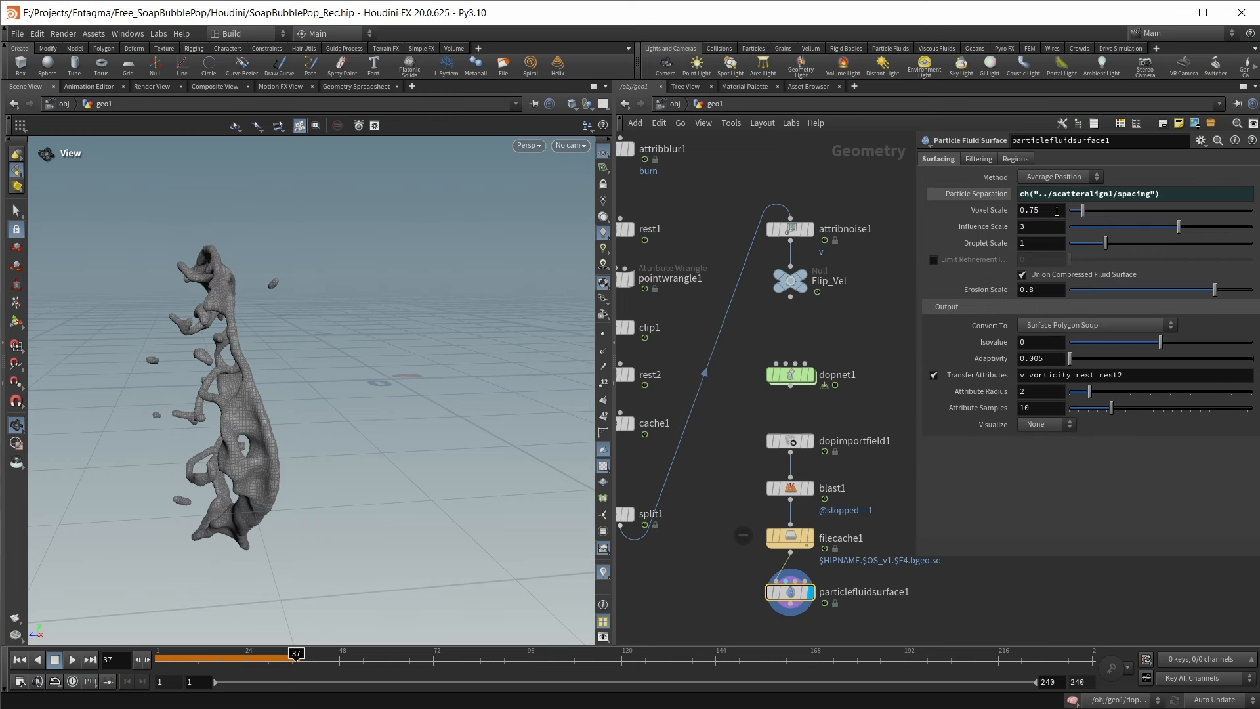
Set particlefluidsurface1's Voxel Scale to 0.5
left_click_drag(1056, 211, 1028, 222)
type("5")
key("Return")
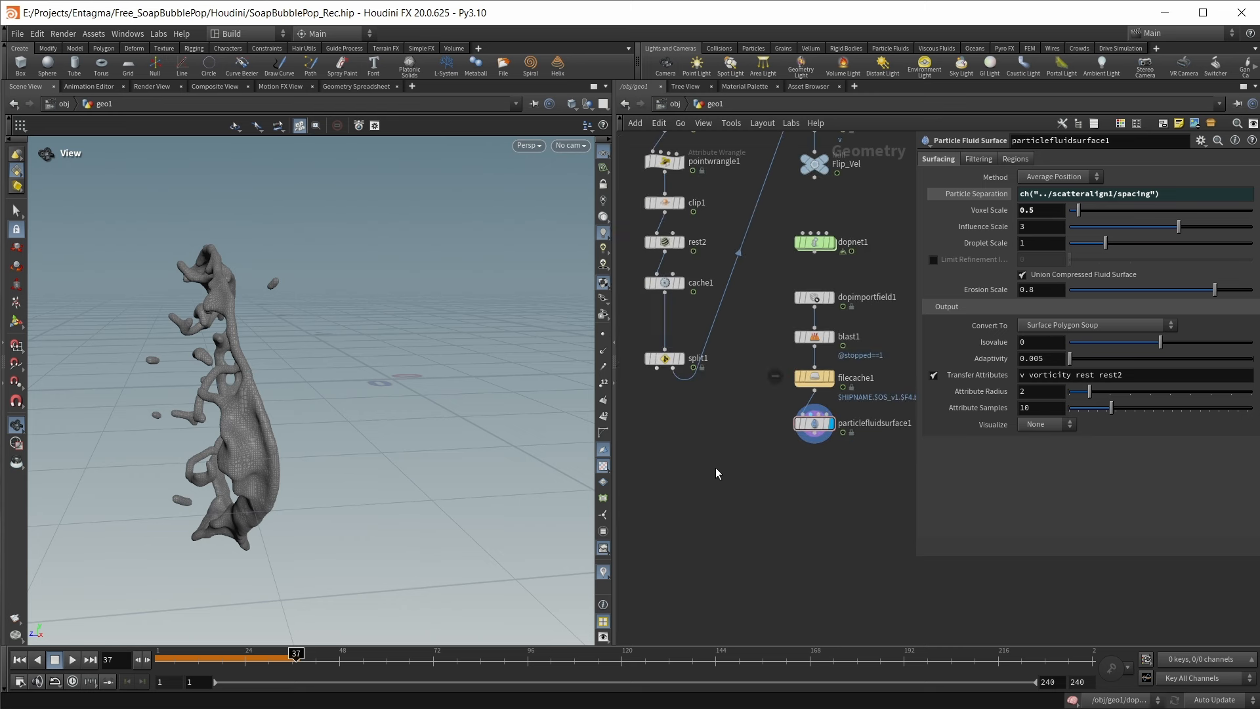
Merge split1's first output with particlefluidsurface1, display the merged result, and turn off the viewport's attribute visualization
left_click(680, 359)
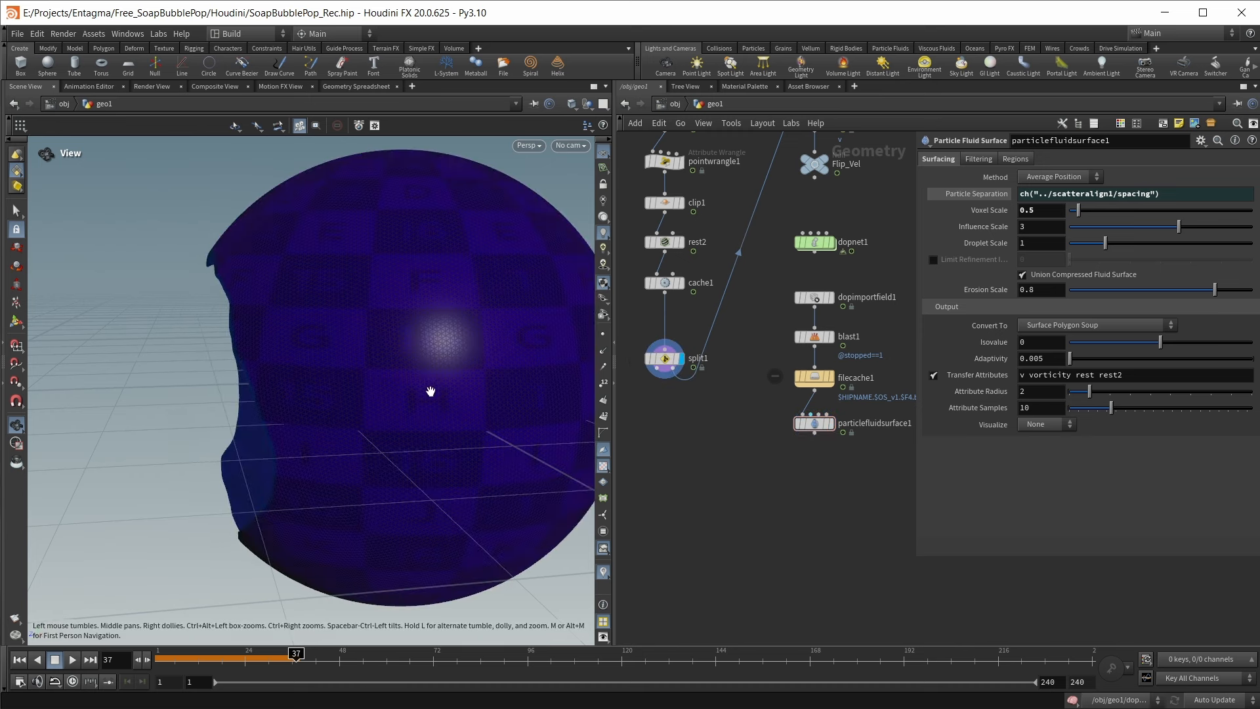
left_click(831, 424)
left_click(763, 534)
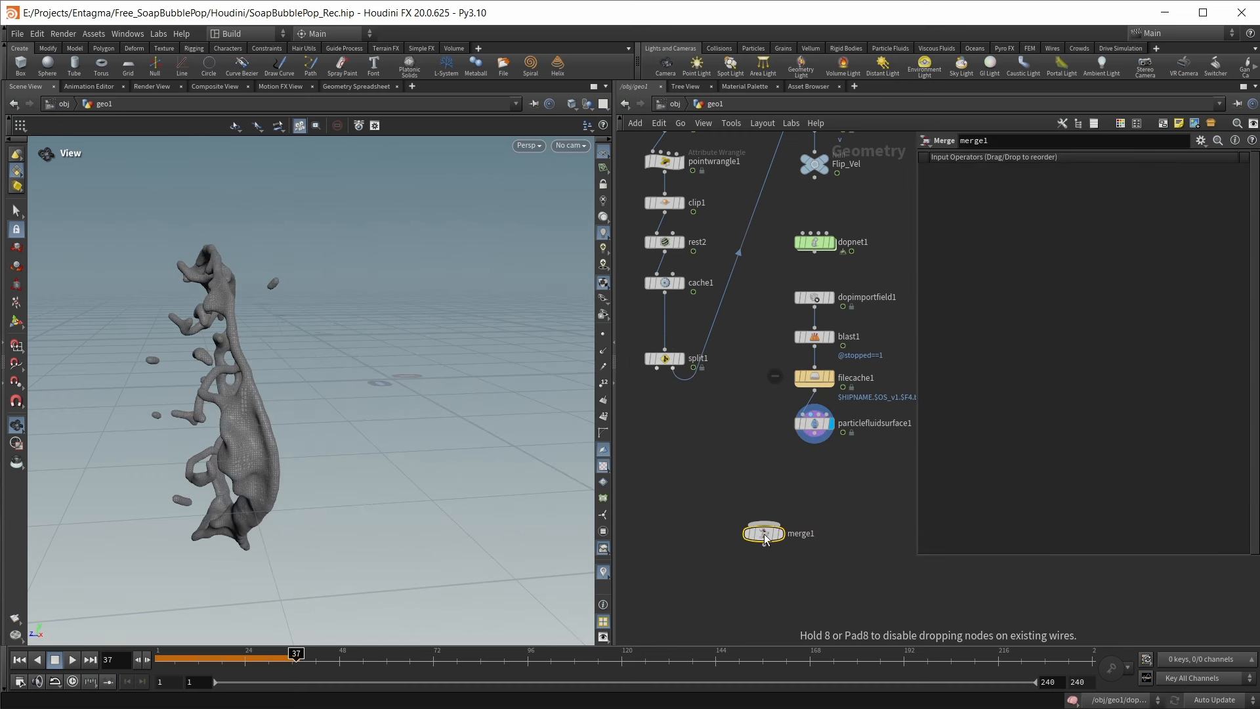
left_click_drag(655, 371, 743, 531)
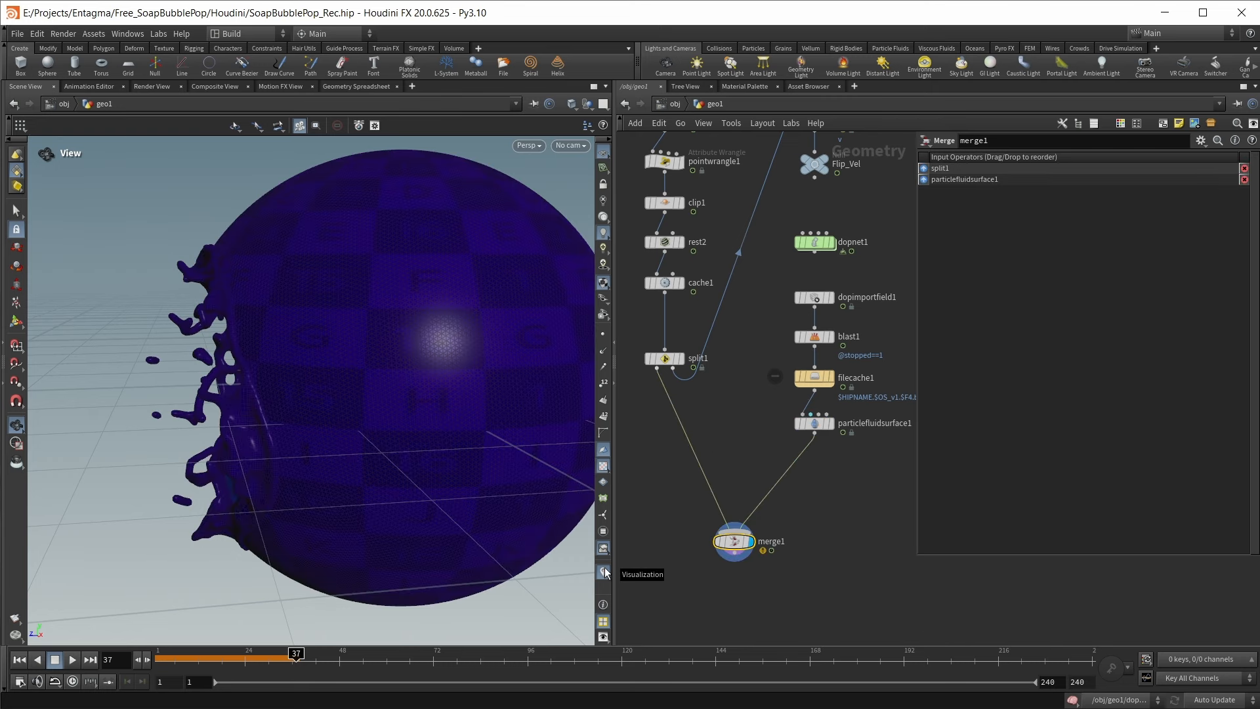
left_click(605, 572)
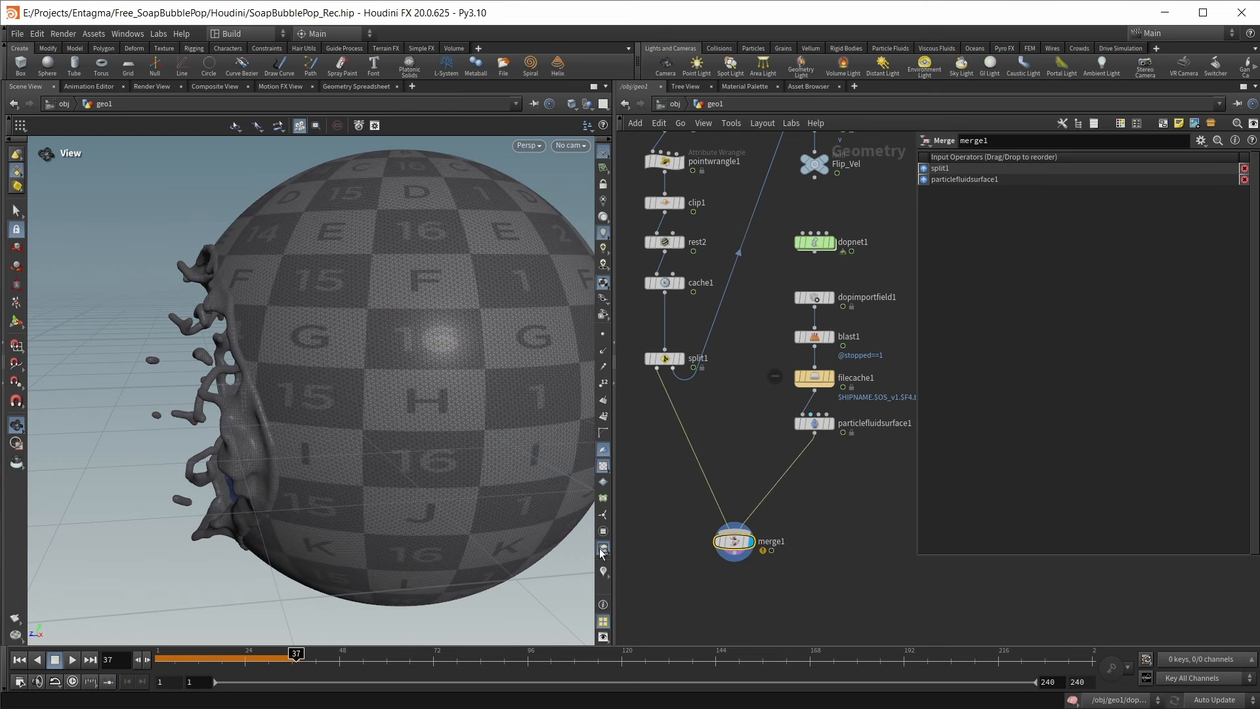
scroll(268, 394, "up", 3)
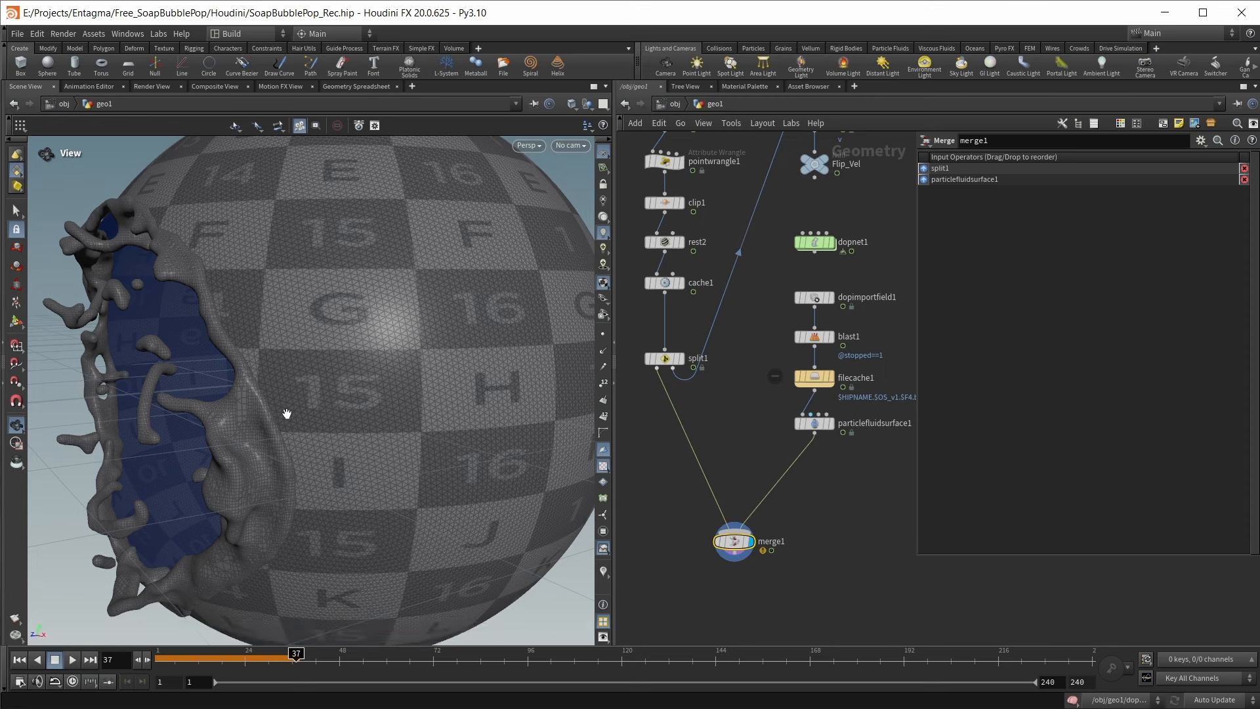
Insert a Time Shift node between particlefluidsurface1 and merge1
key("Tab")
type("time")
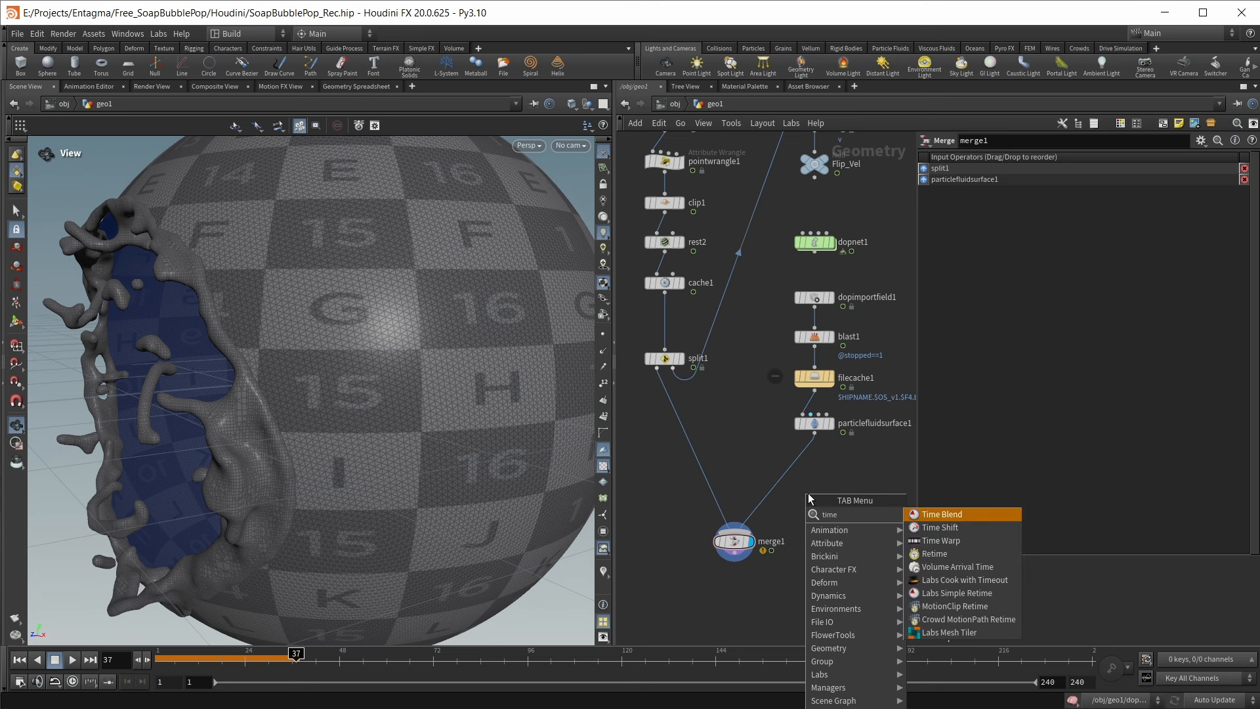
key("Down")
key("Return")
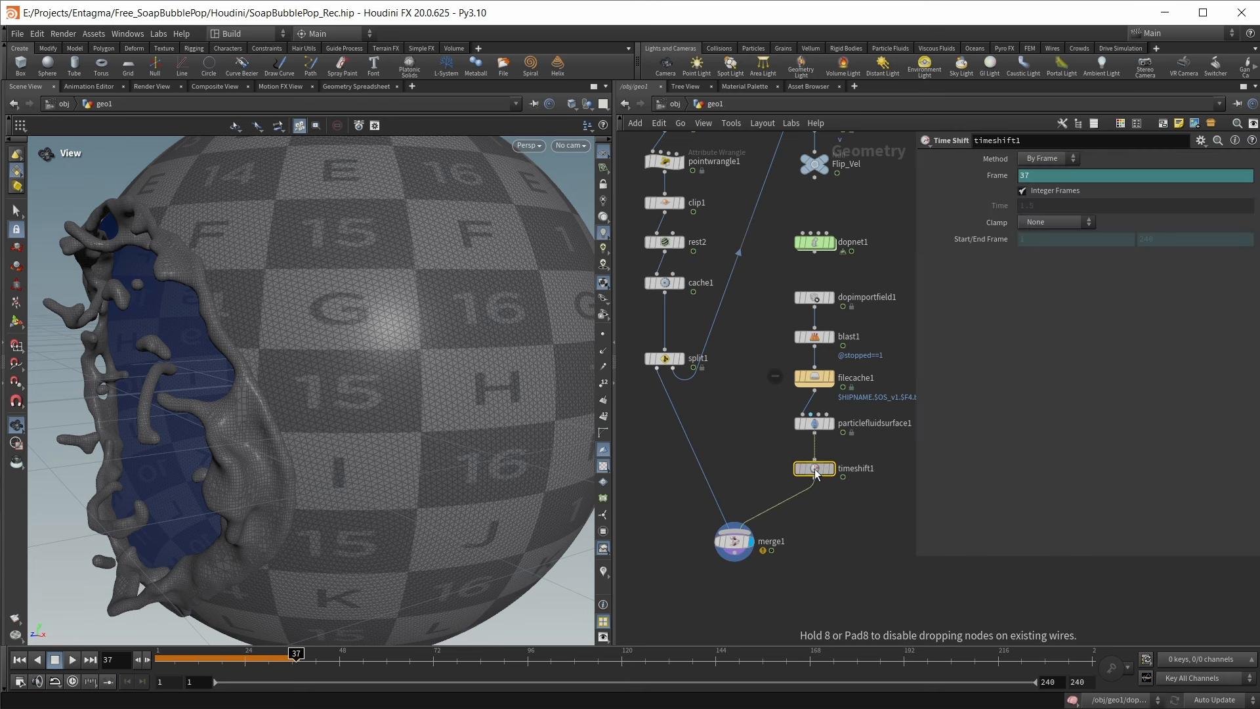
left_click(815, 474)
Set timeshift1's Frame expression to $F-2
left_click(1060, 175)
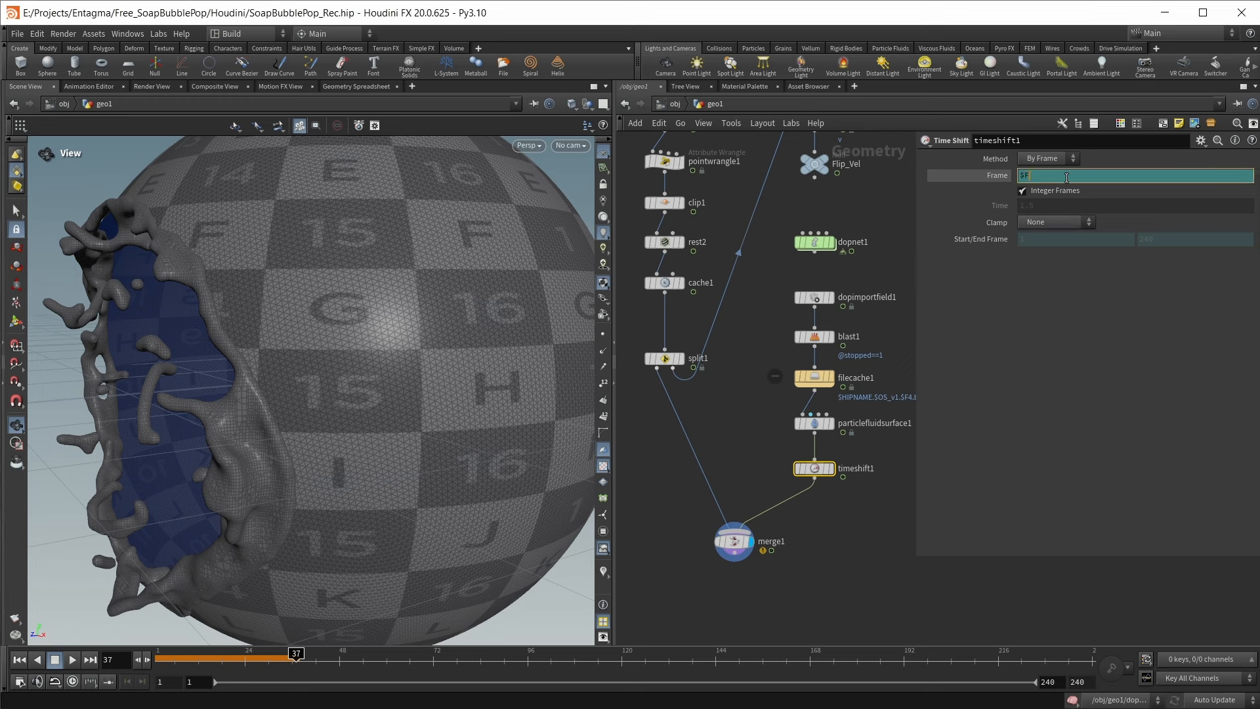
type("-2")
key("Return")
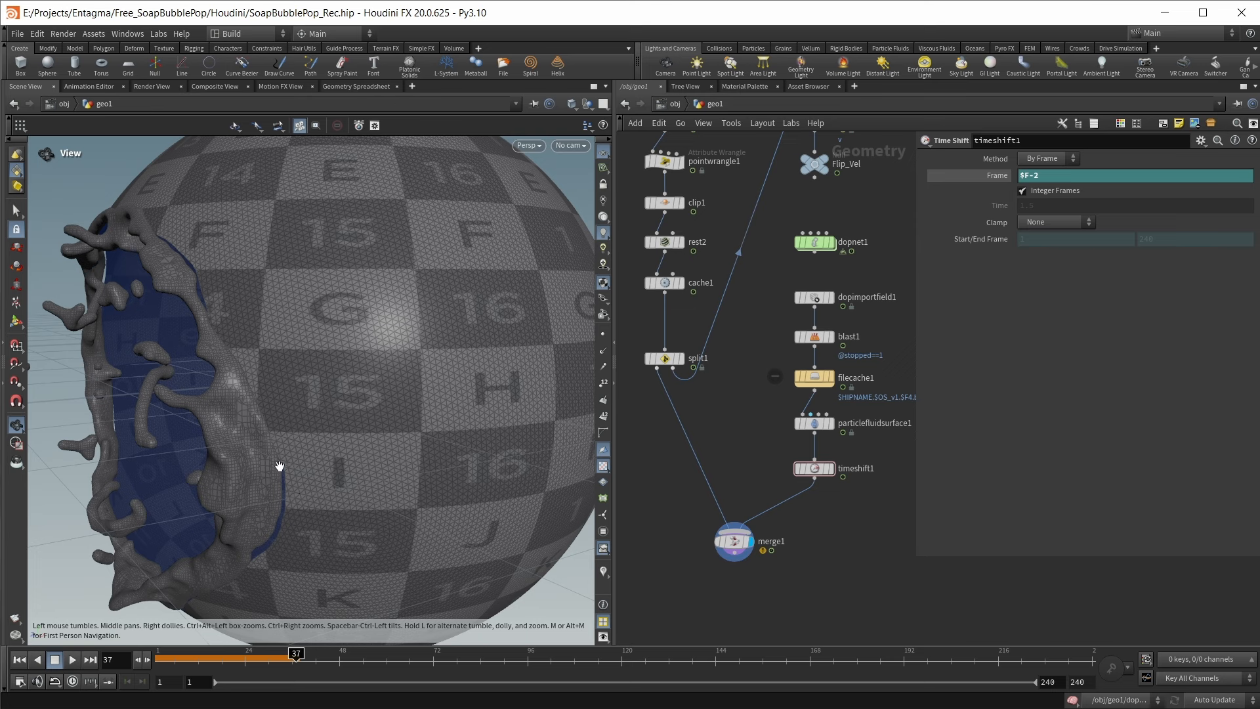
Set timeshift1's Frame expression to $F-1
left_click(1096, 173)
key("Return")
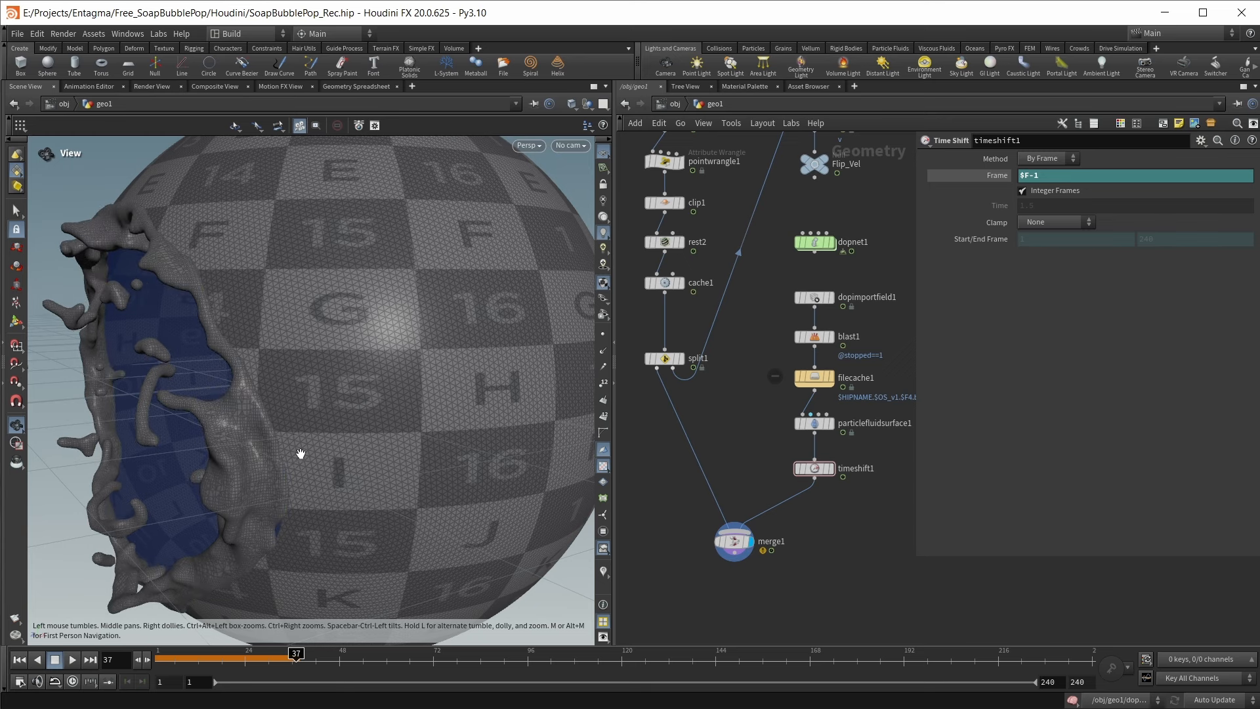
left_click_drag(301, 454, 355, 367)
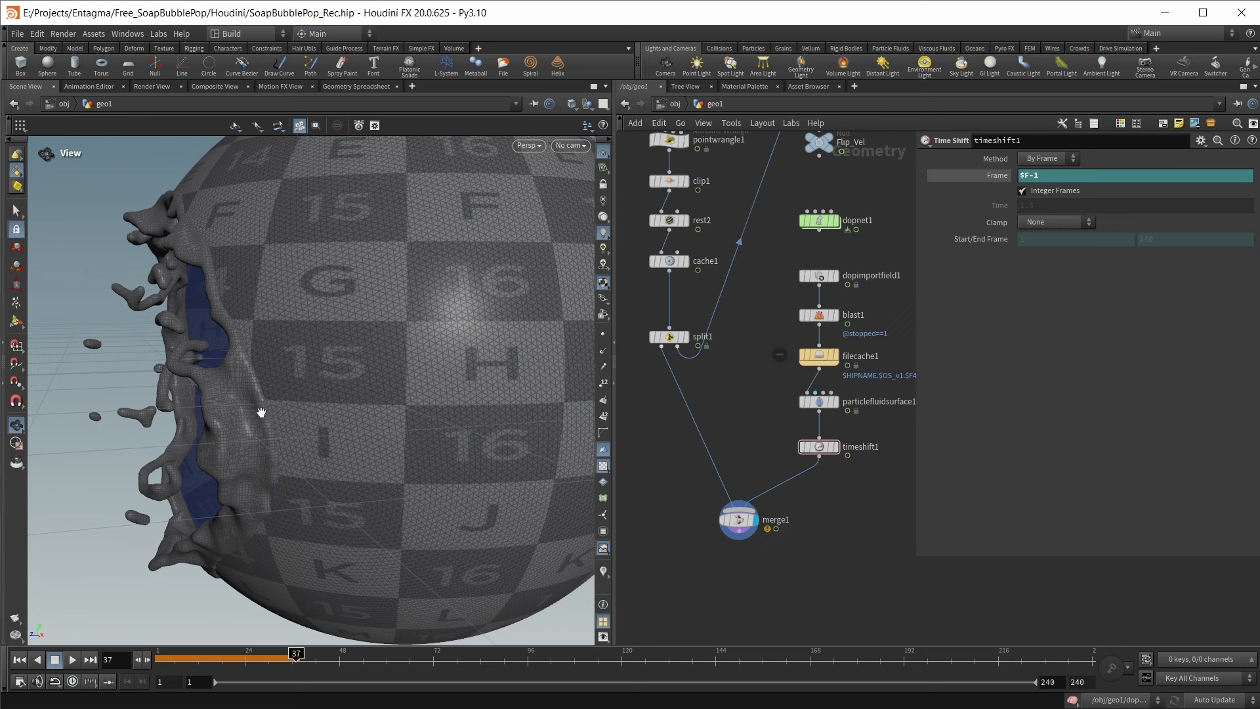
Add a displayed Normal node after merge1 and set Add Normals to to Points
key("Tab")
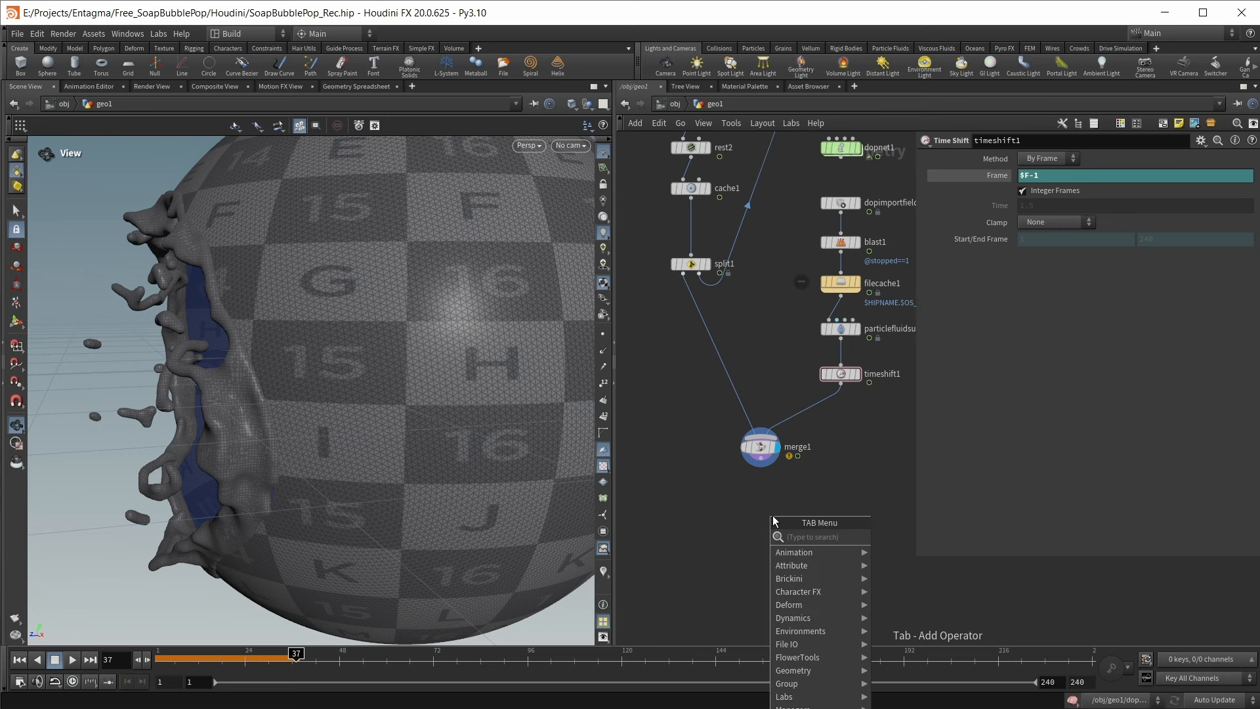
type("normal")
key("Return")
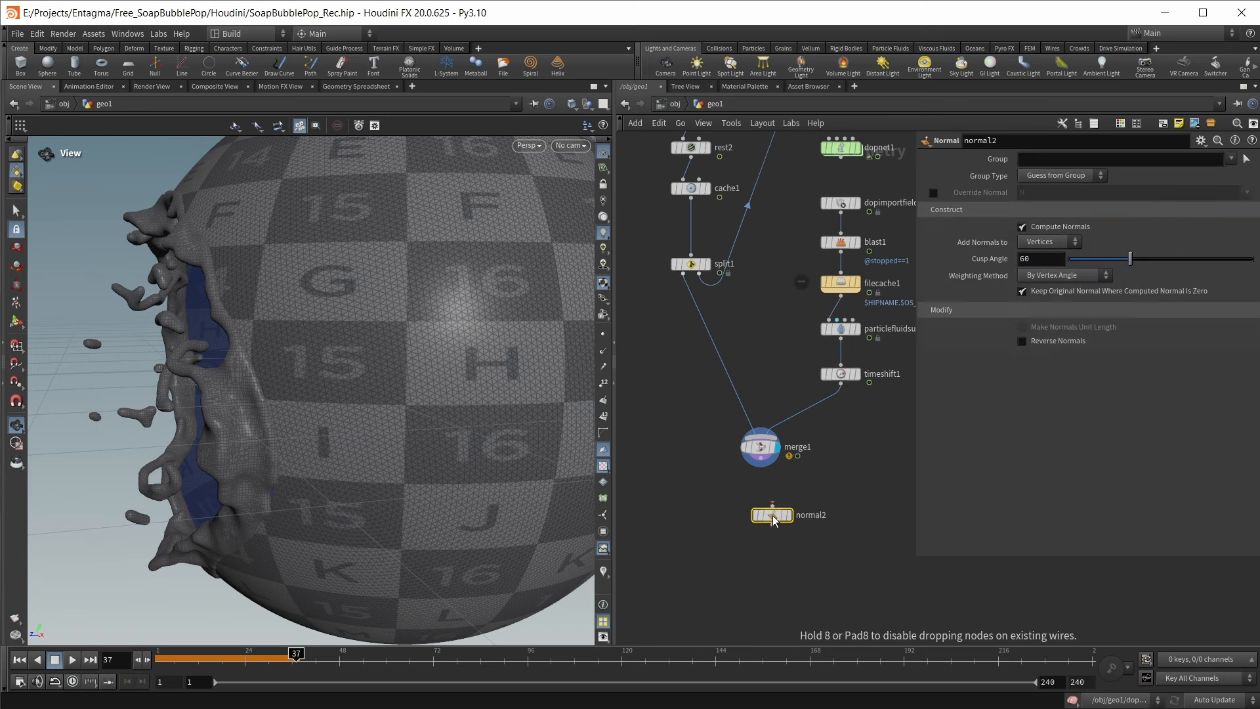
left_click(753, 520)
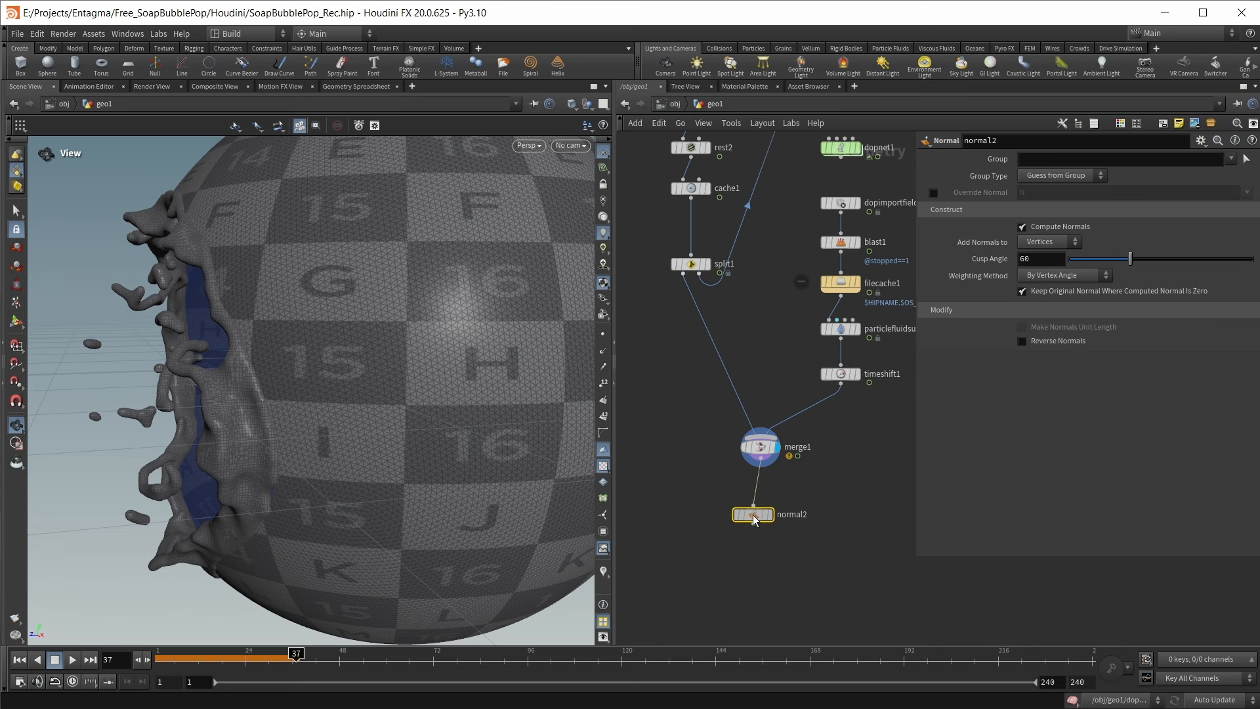
left_click(1038, 244)
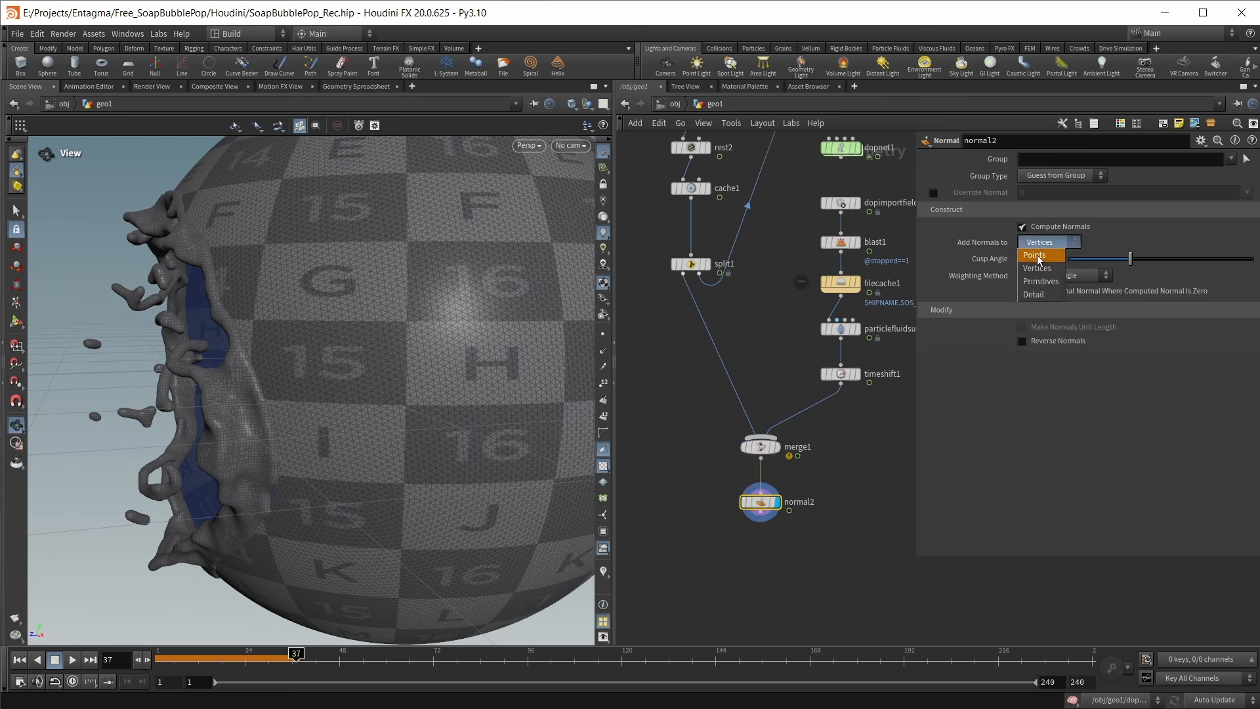
left_click(1037, 256)
Blur N after normal2 with a displayed Attribute Blur using Proximity influence and 14 blurring iterations
left_click(756, 566)
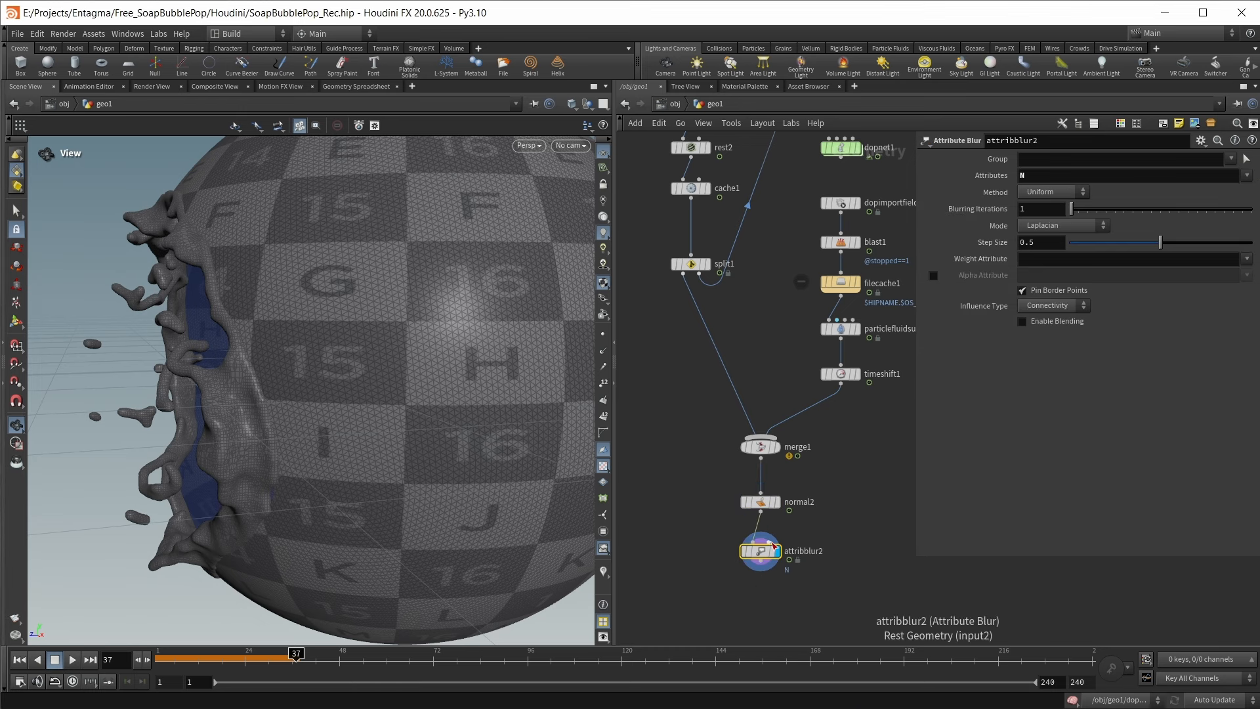
left_click(1037, 309)
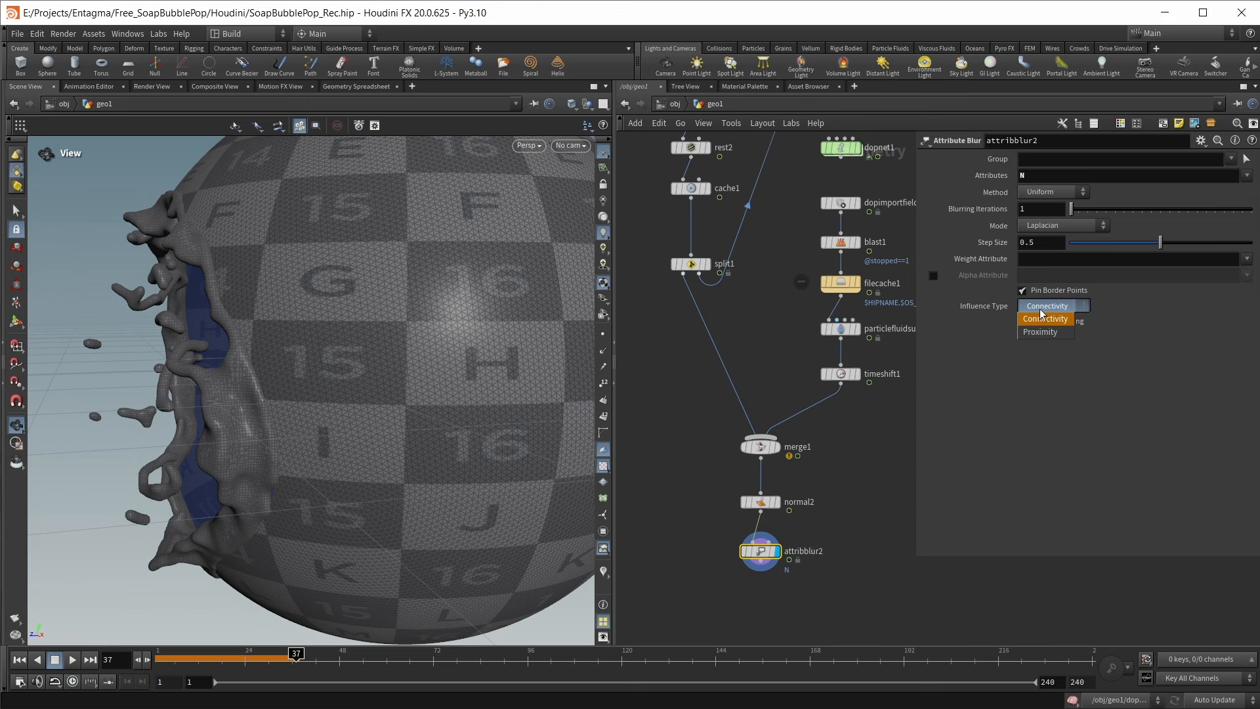
left_click(1038, 332)
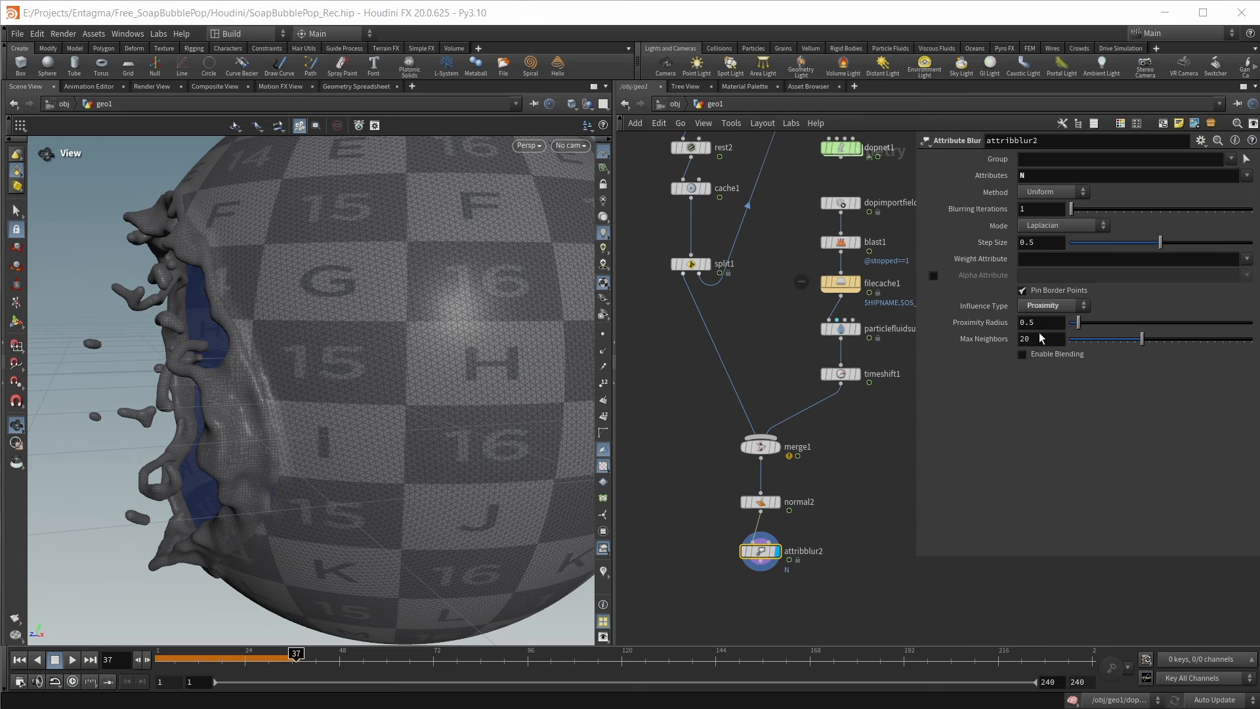
left_click(1041, 209)
type("14")
key("Return")
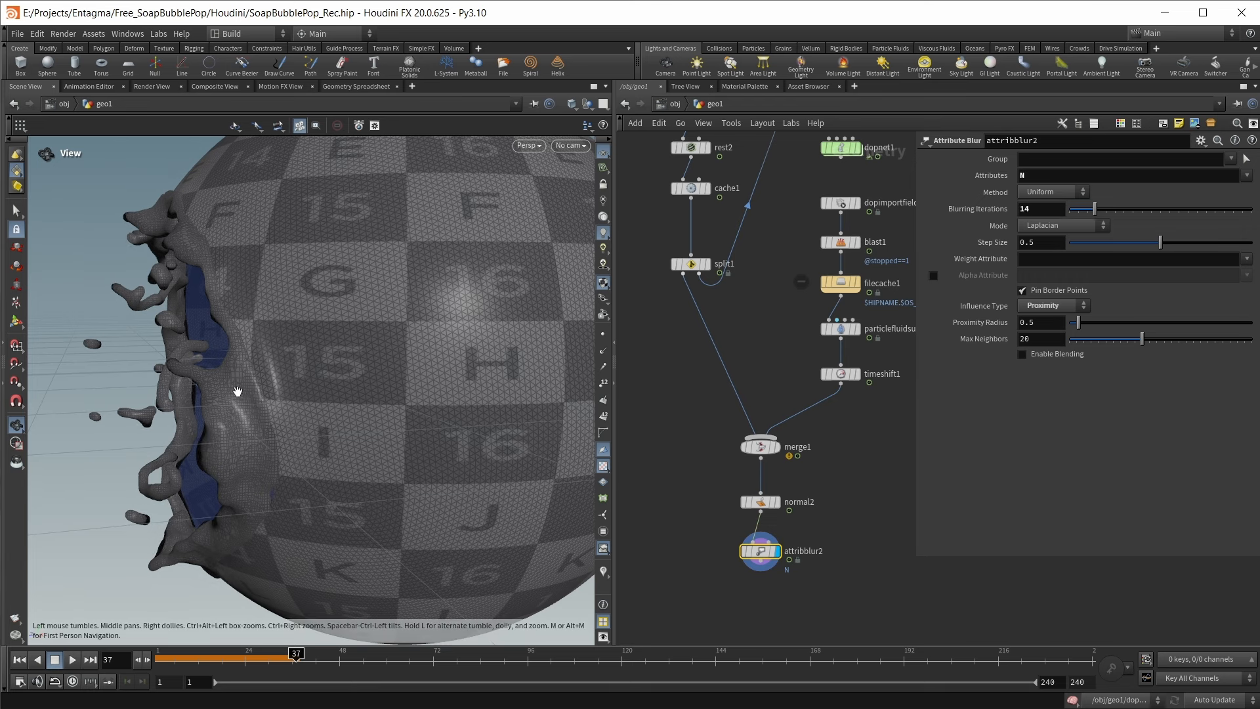
left_click_drag(340, 341, 290, 387)
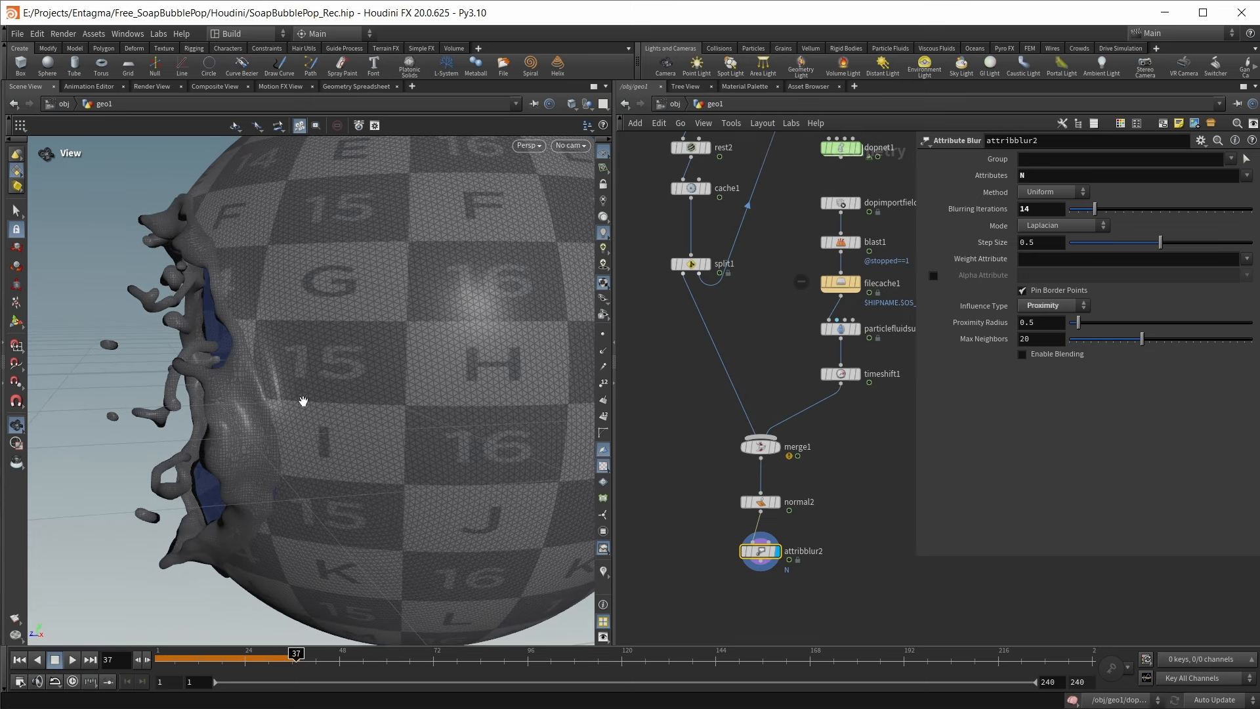
scroll(303, 399, "down", 2)
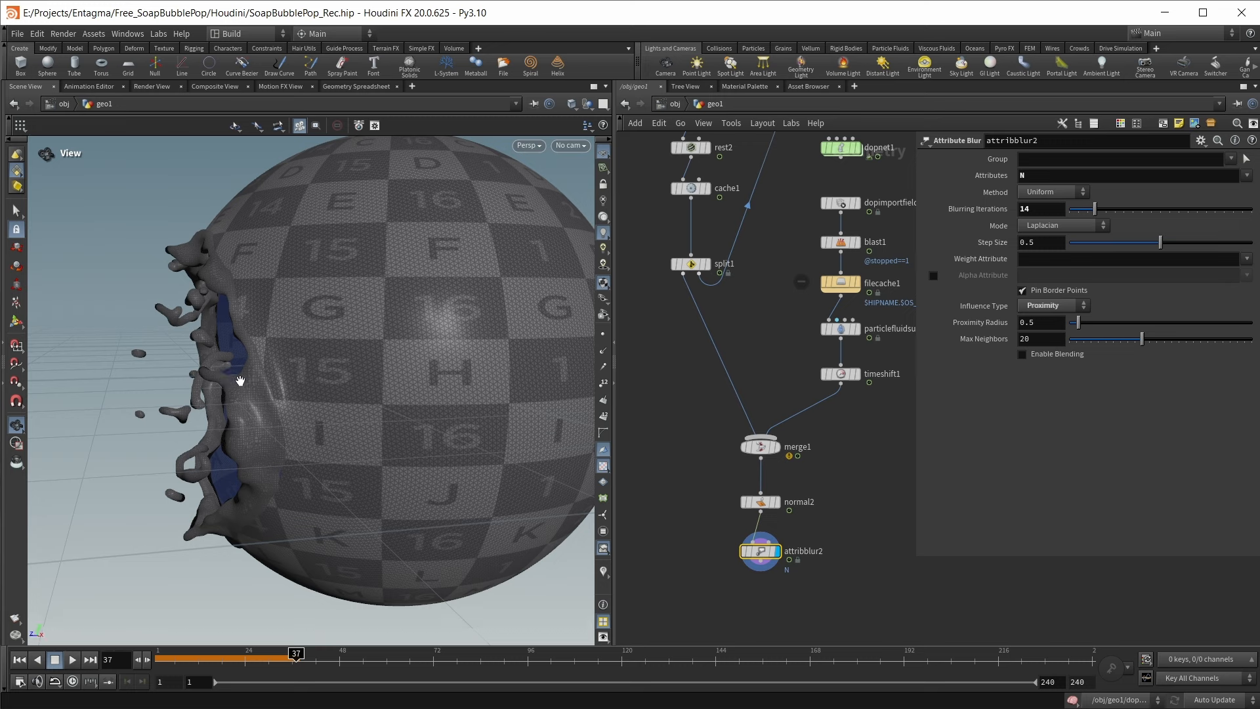
Make room above merge1 by moving it and its downstream nodes down, and add a Point Wrangle node below split1
left_click_drag(757, 447, 762, 515, "ctrl")
left_click(700, 463)
key("Tab")
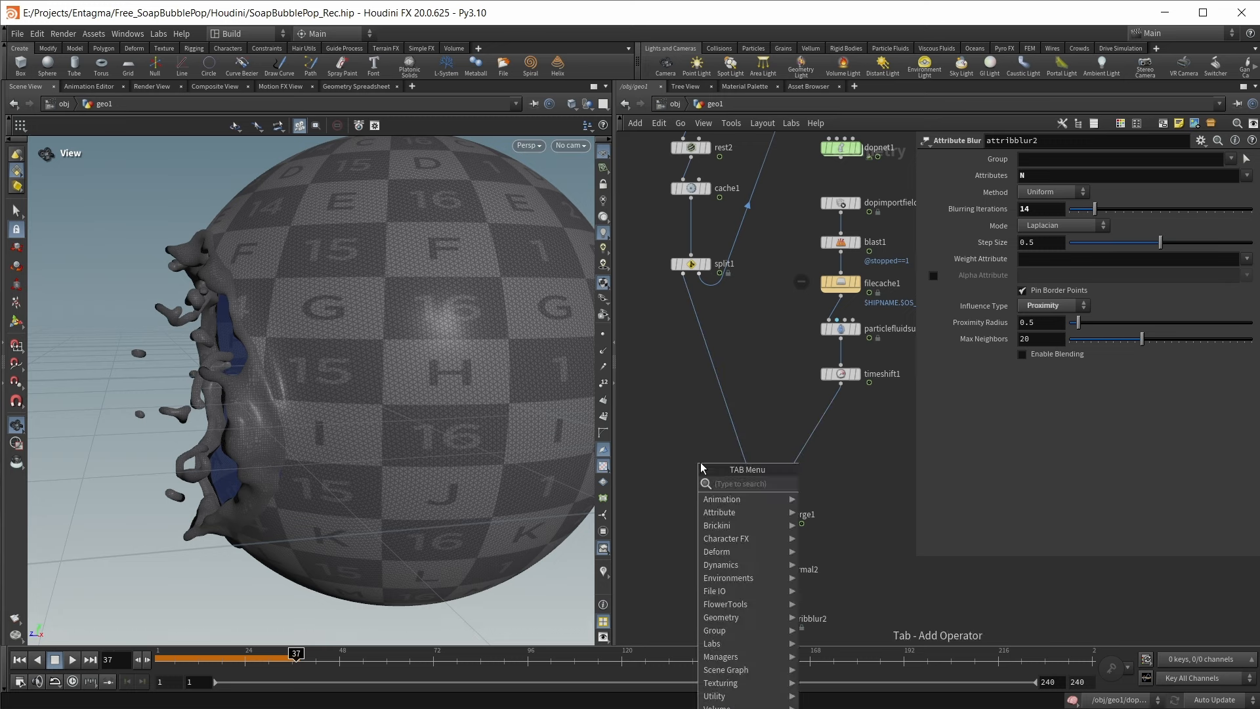
type("point")
type("wr")
key("Return")
key("Return")
Connect split1's first output and timeshift1 to pointwrangle2's first and second inputs, and display the wrangle
middle_click_drag(754, 423, 762, 447)
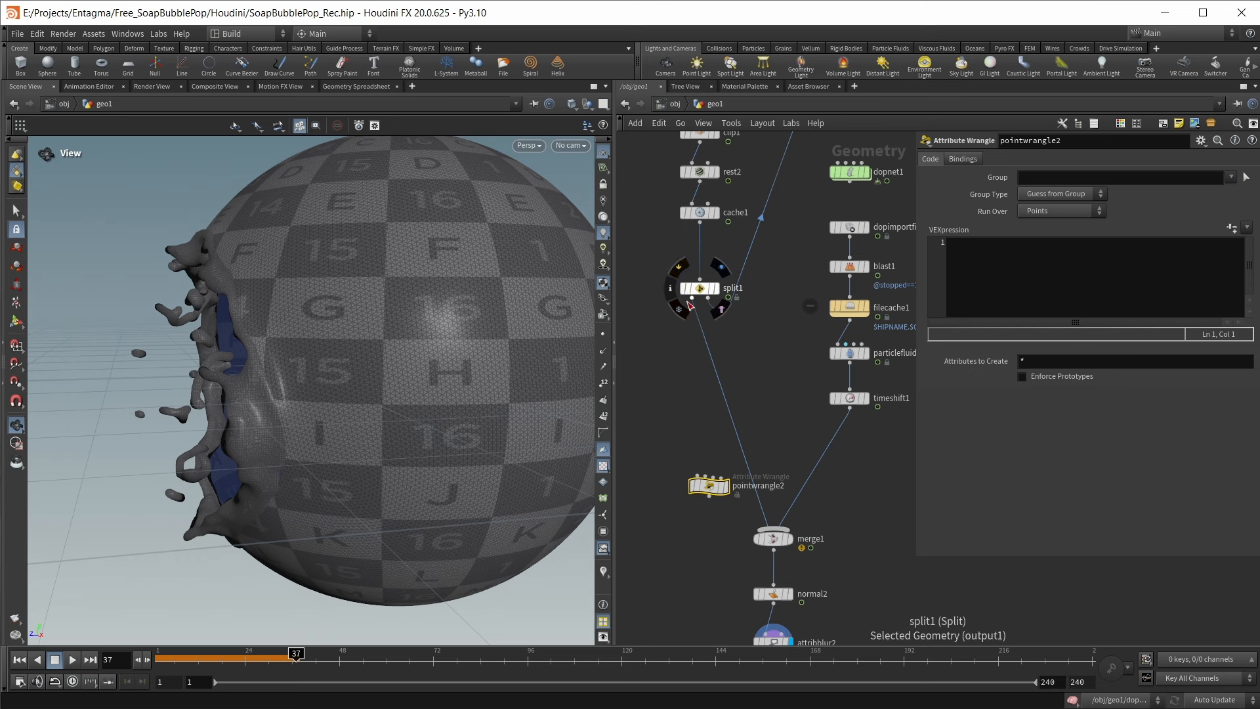
left_click_drag(694, 302, 697, 477)
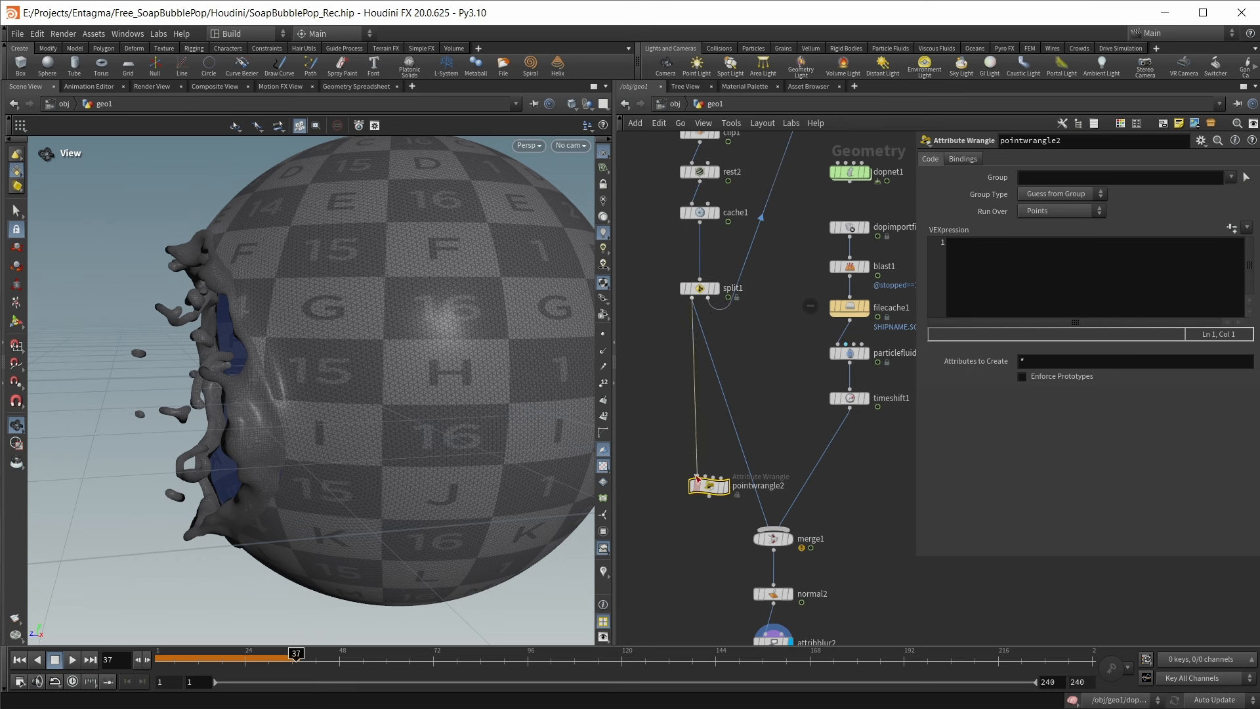
scroll(719, 471, "up", 1)
middle_click_drag(769, 347, 748, 352)
left_click_drag(859, 407, 687, 484)
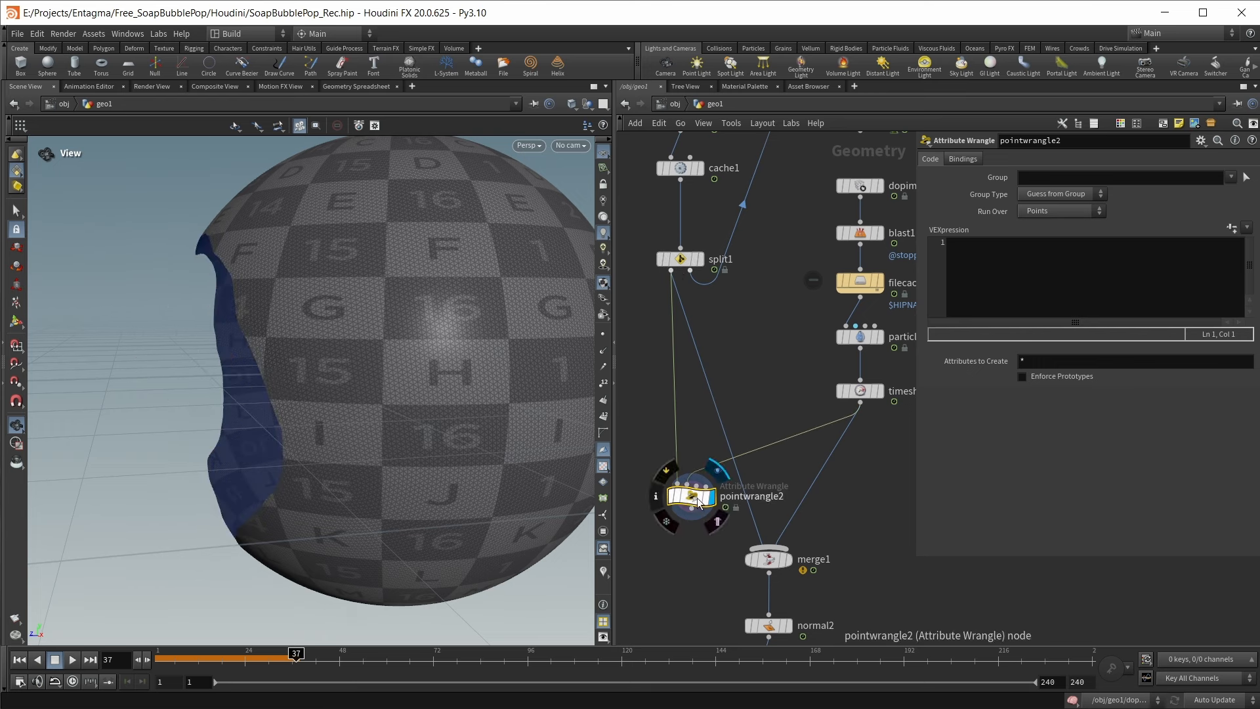
Declare float maxdist = chf("Mask_Width"); in pointwrangle2's VEXpression
left_click(1020, 269)
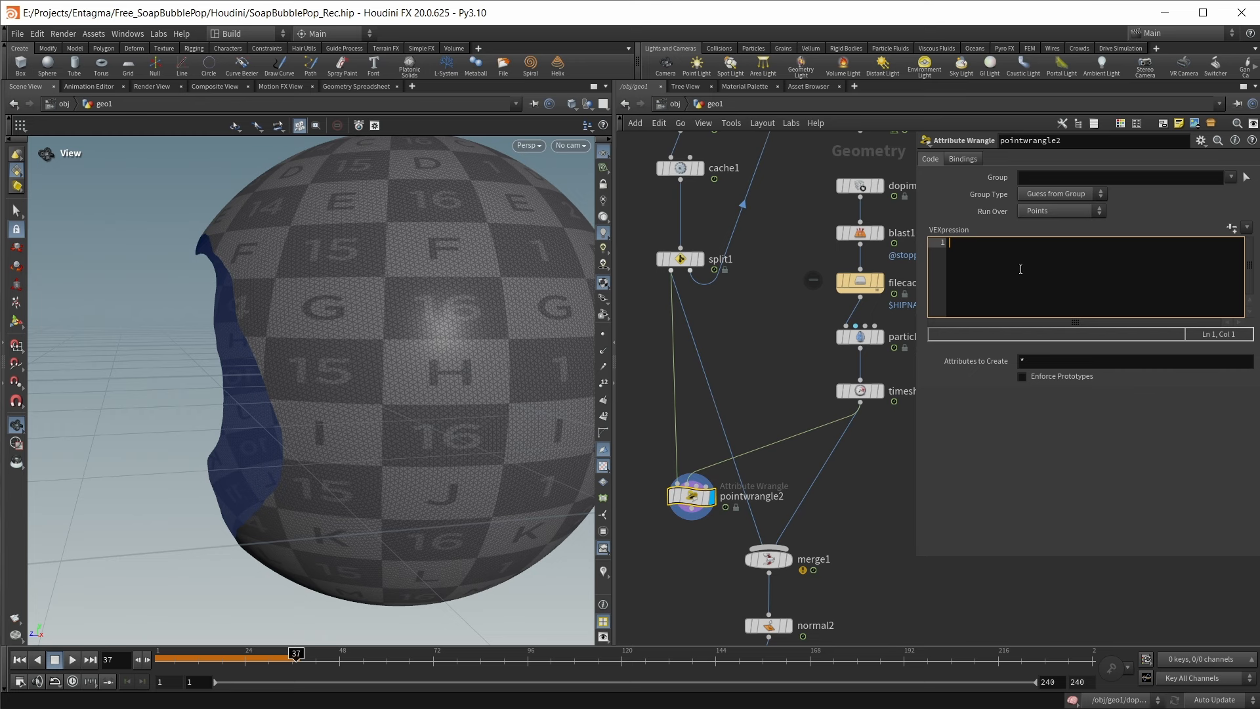
type("float ")
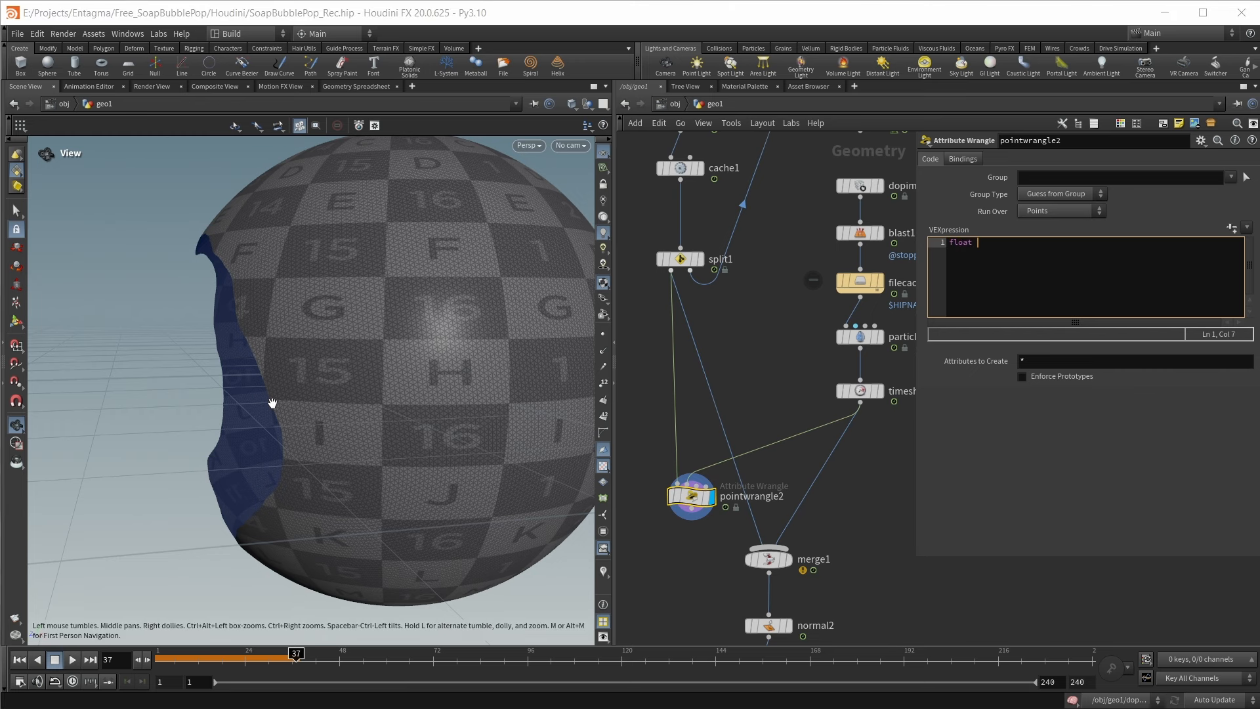
type("maxdist = chf")
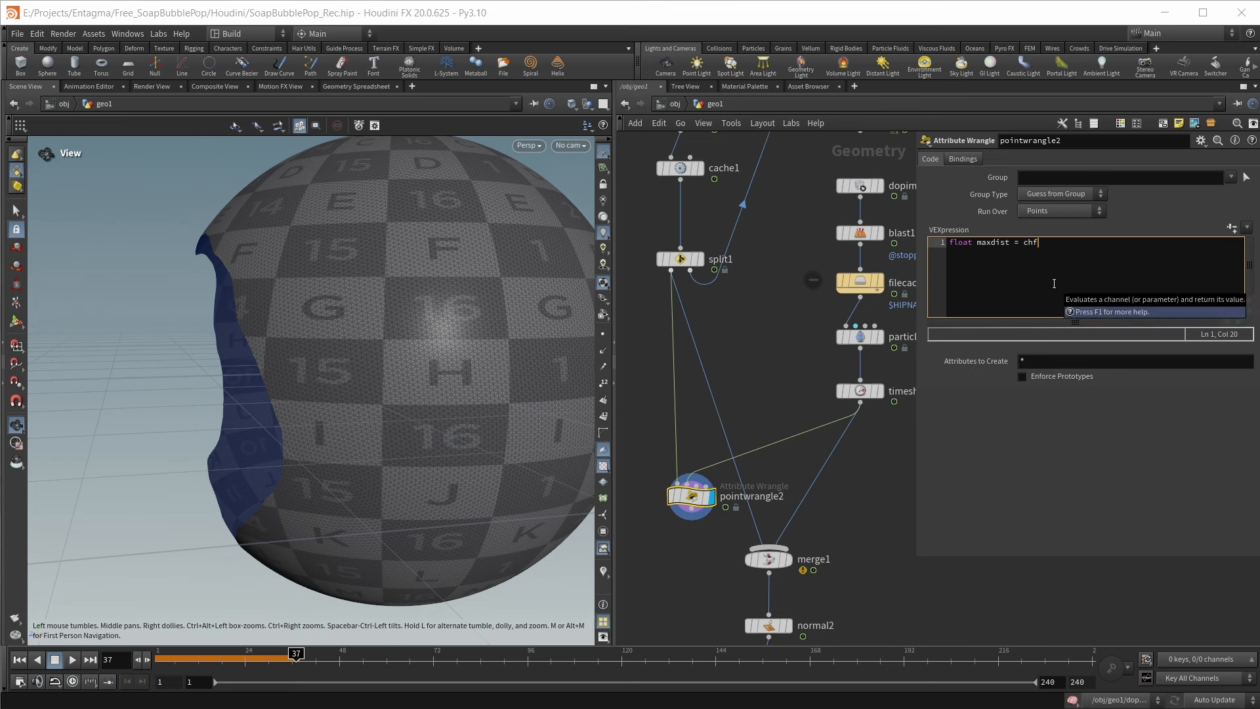
type("(\"Mas")
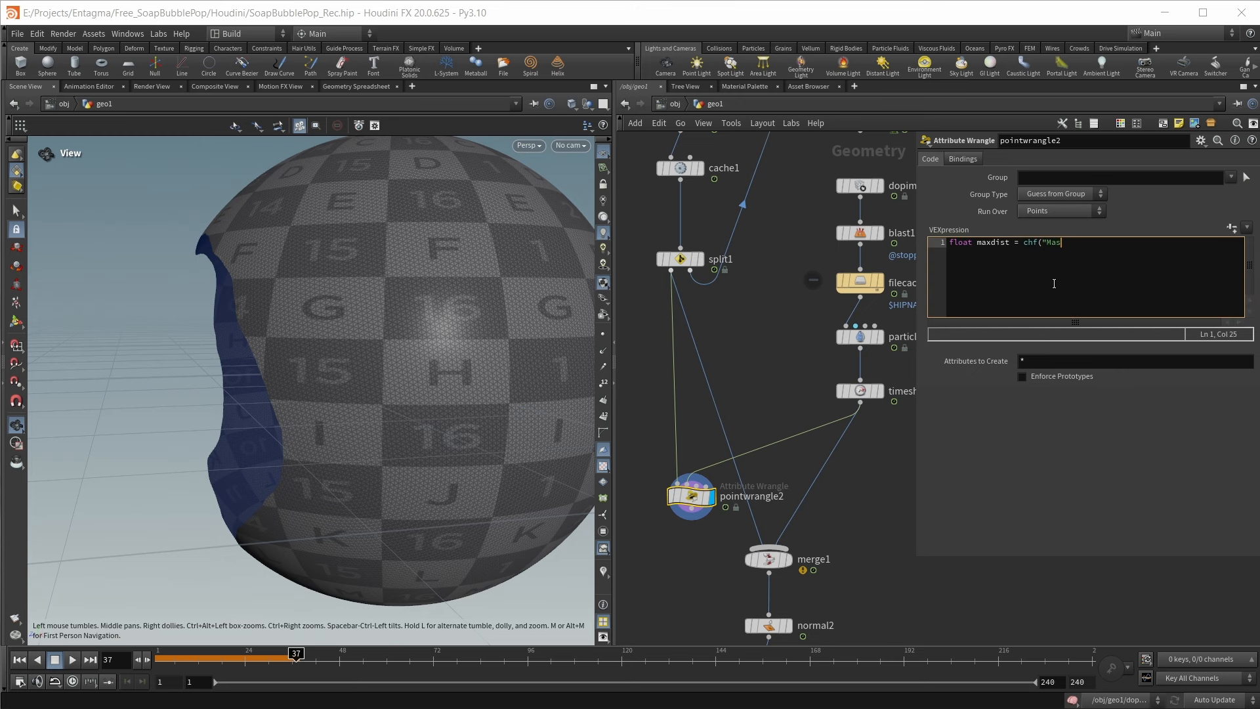
type("k_Width\");")
key("Return")
Find the nearest splash point in pointwrangle2 with int npt = nearpoint(1, v@P, maxdist);
type("int")
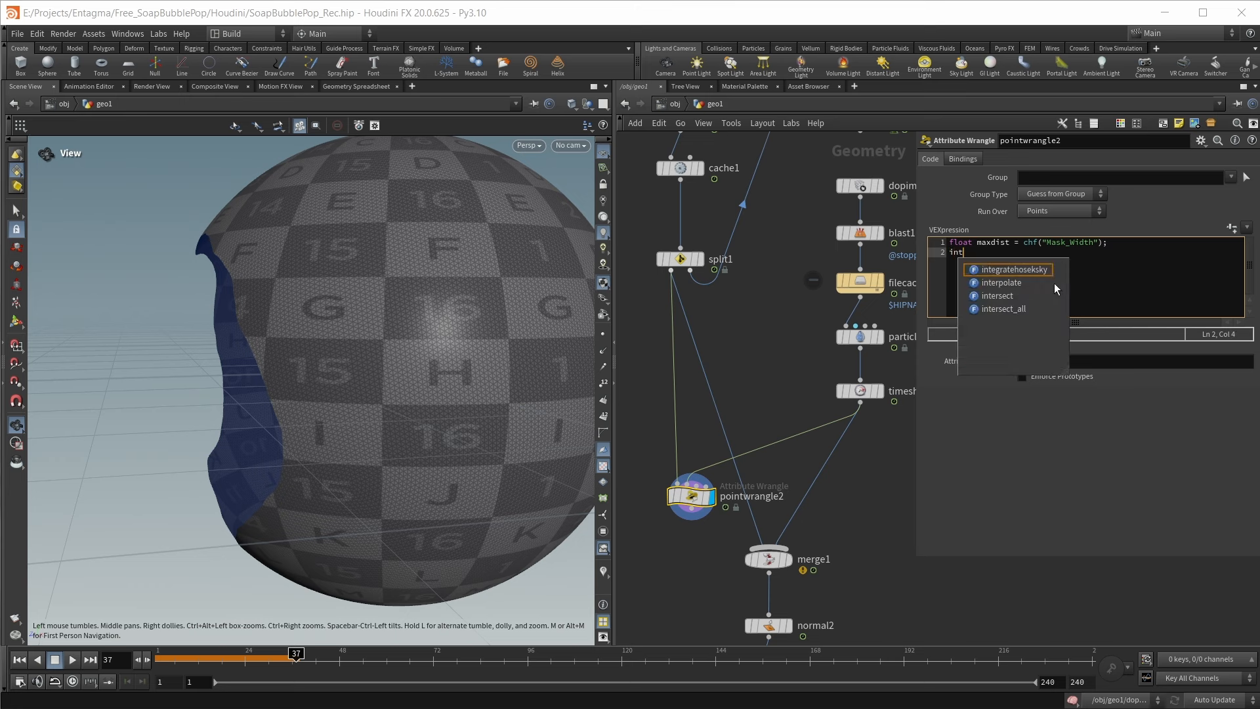
type(" npt")
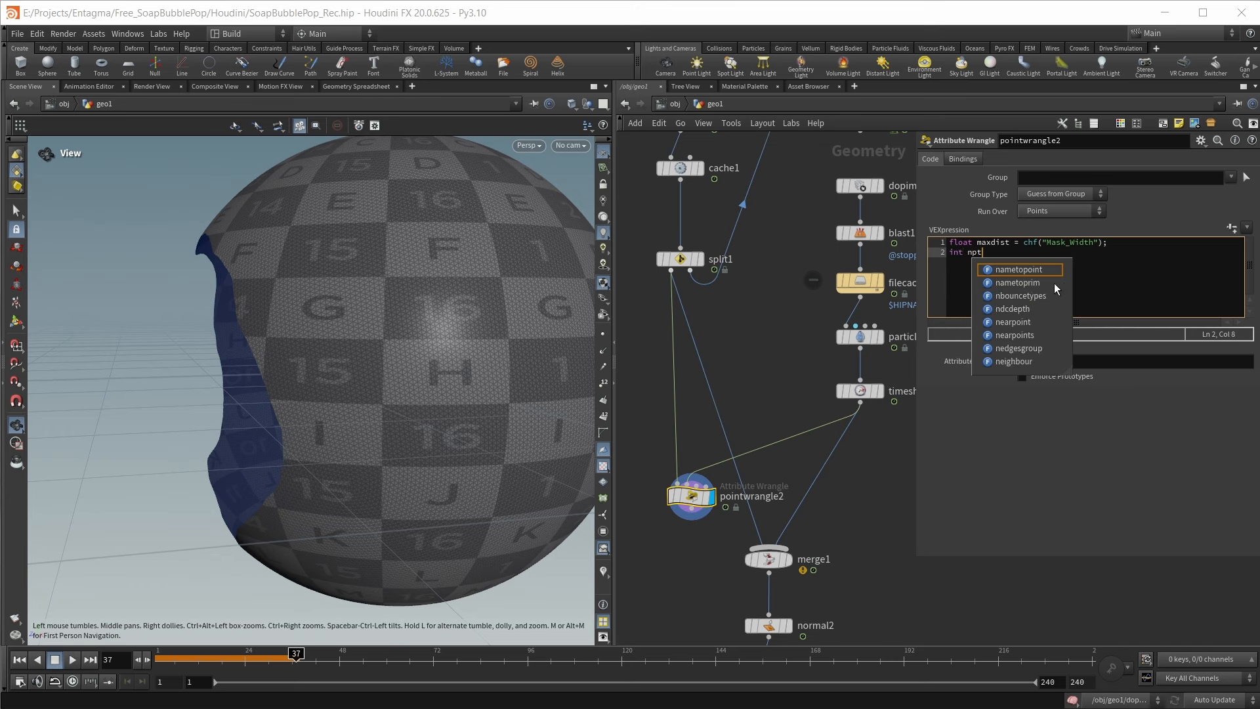
type(" = ")
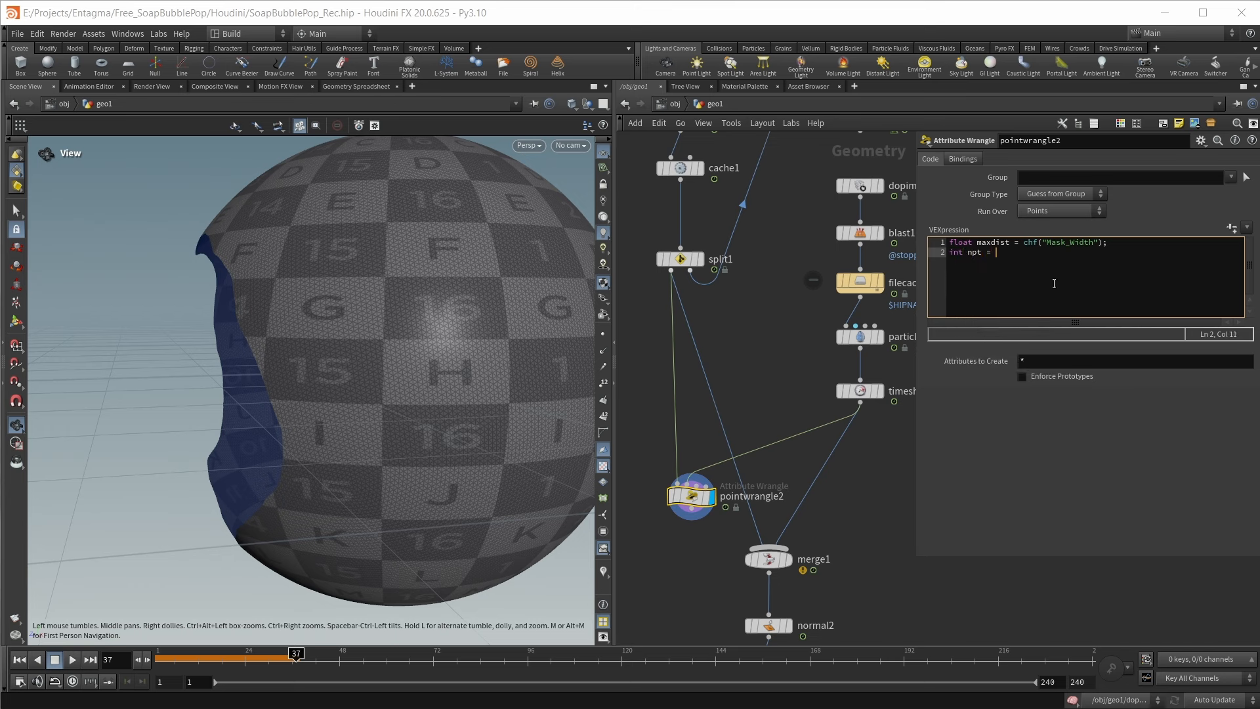
type("nearpoint")
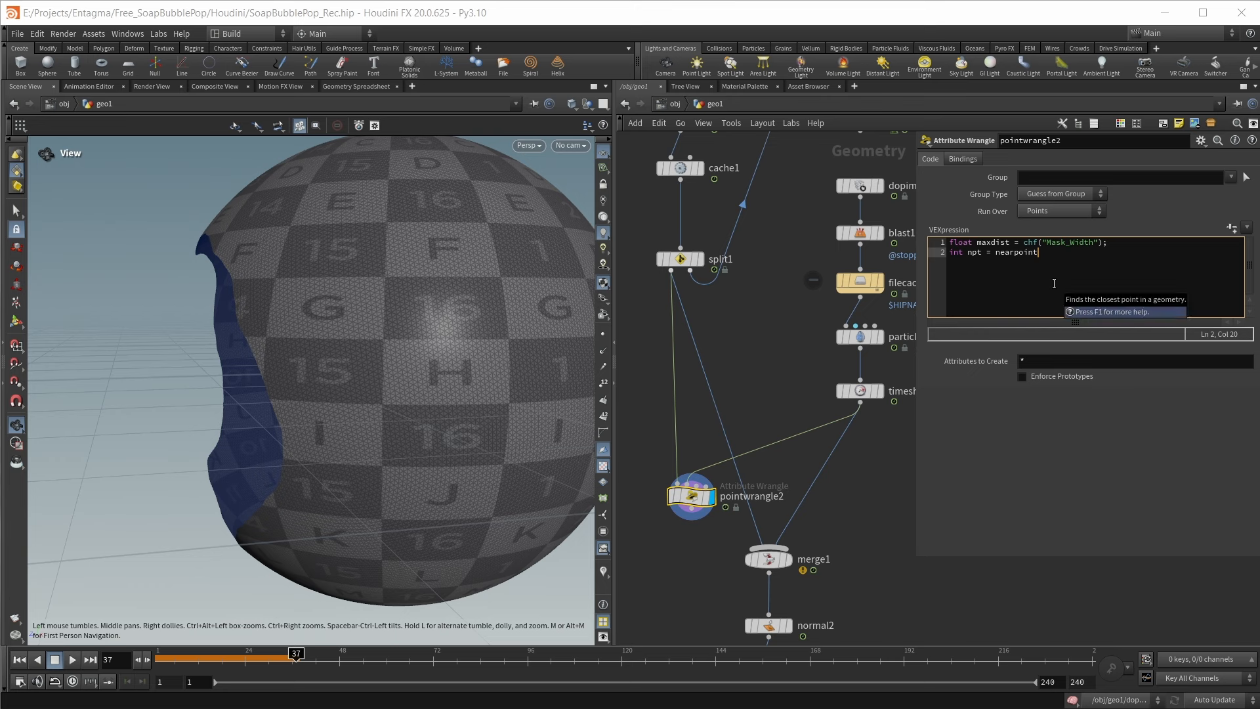
type("(1, v@P")
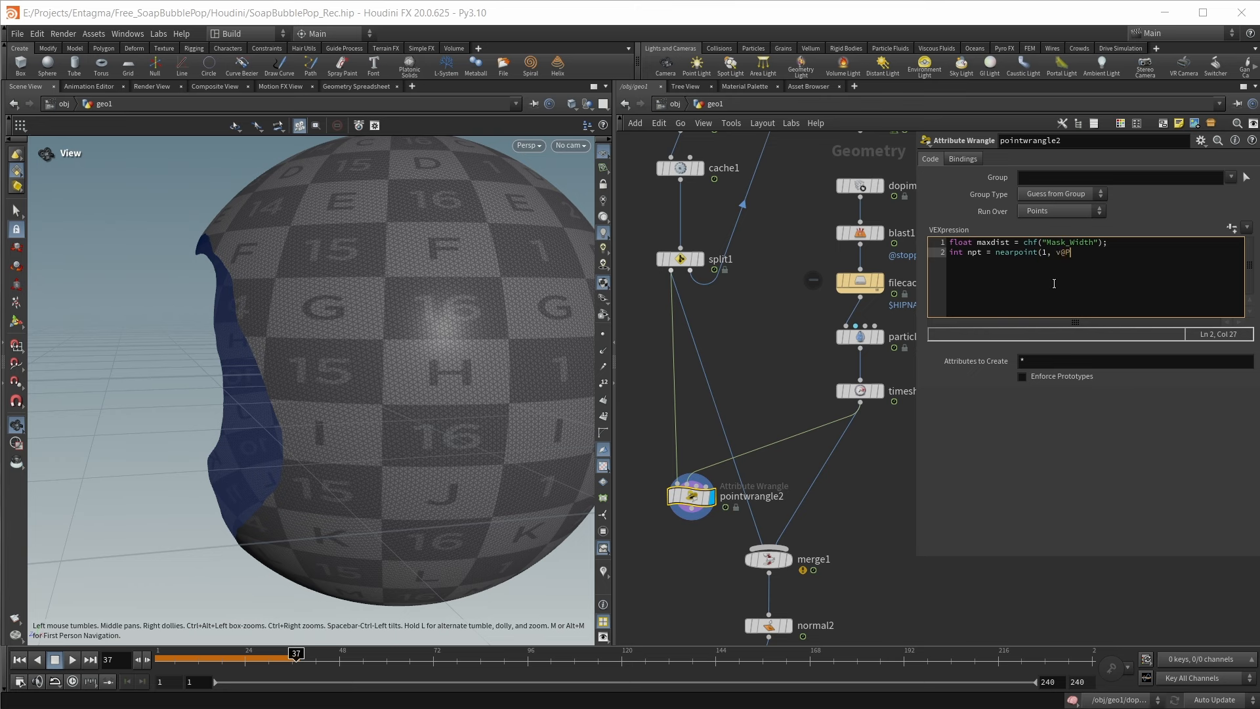
type(", maxdist);")
key("Return")
key("Return")
Start an if(npt != -1) block computing vector pos = point(1, "P", npt); and float dist = distance(pos, v@P);
type("if(npt")
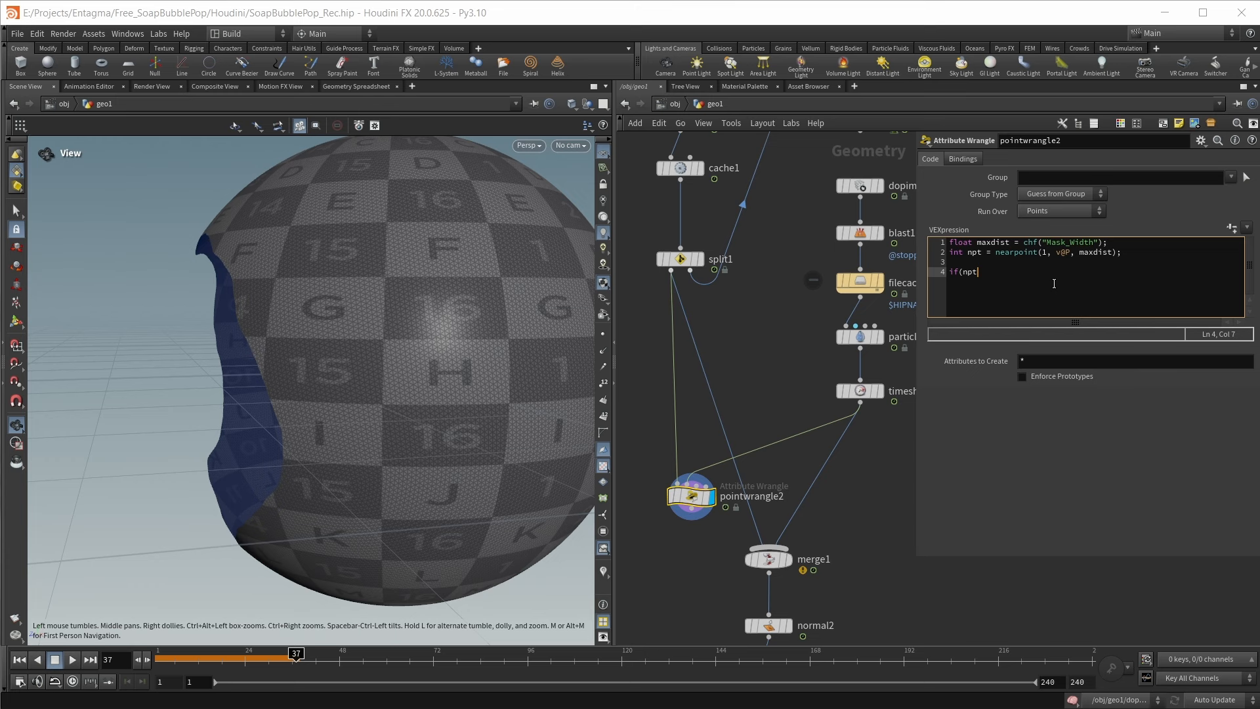
type(" != -1){")
key("Return")
type("vector pos = po")
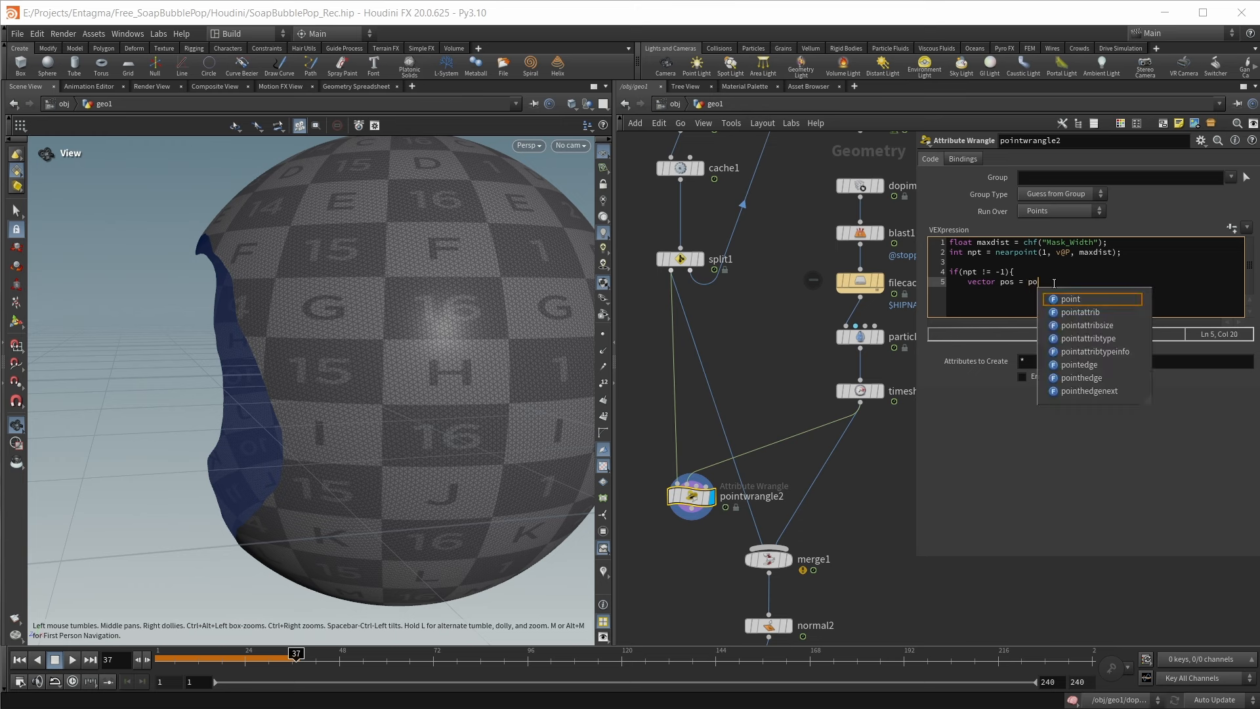
type("int(1, ")
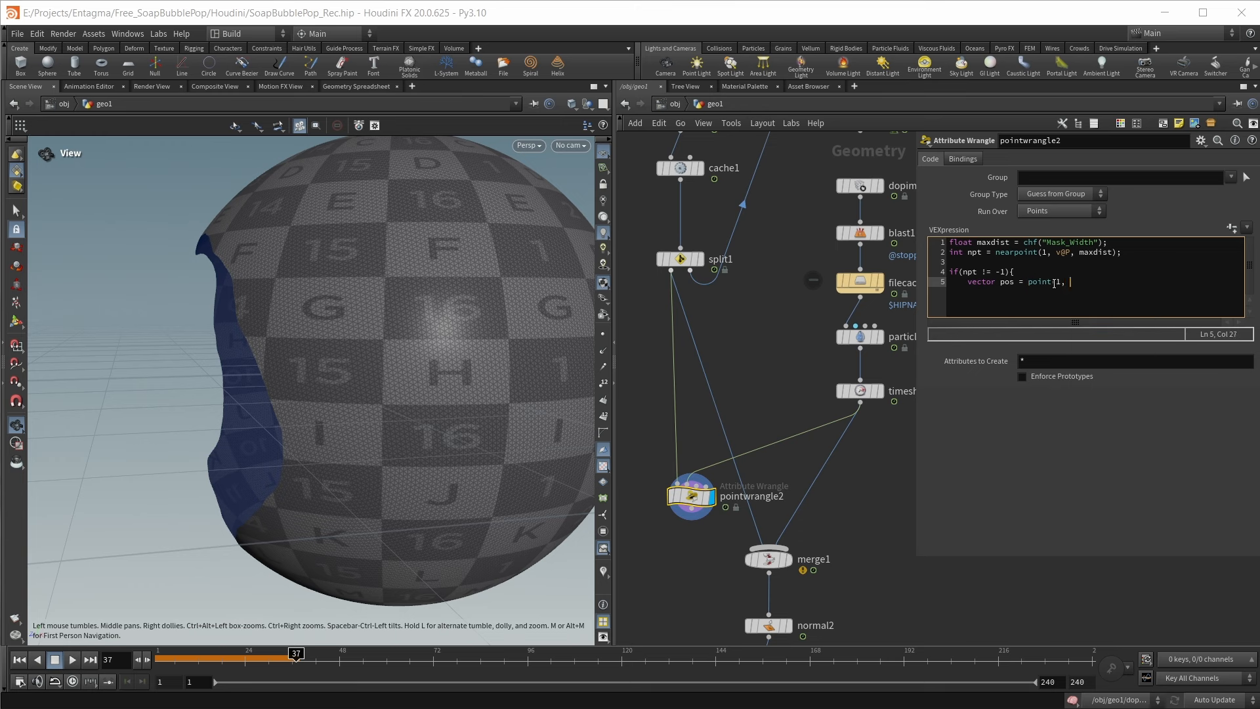
type("\"P\", npt);")
key("Return")
type("float dist = distance(pos, v@P);")
key("Return")
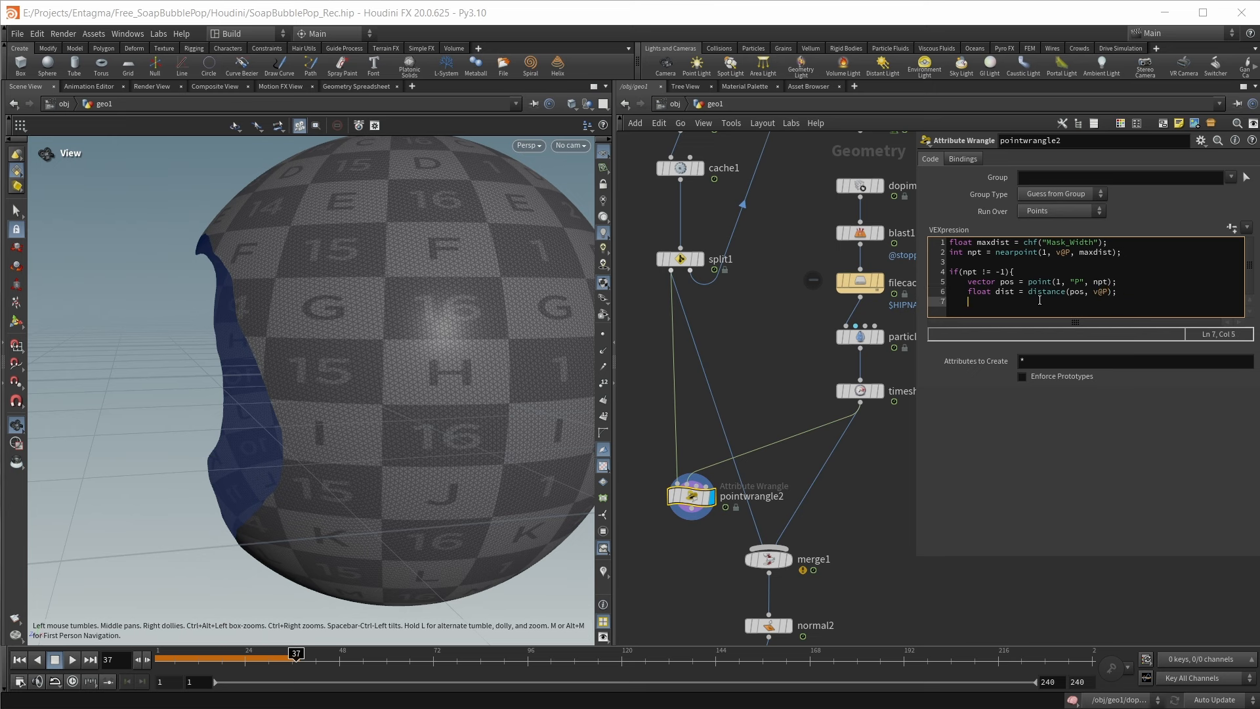
Compute the falloff inside the if block with f@mask = fit(dist, 0.01, maxdist, 1.0, 0.0);
type("f@mask = fit(")
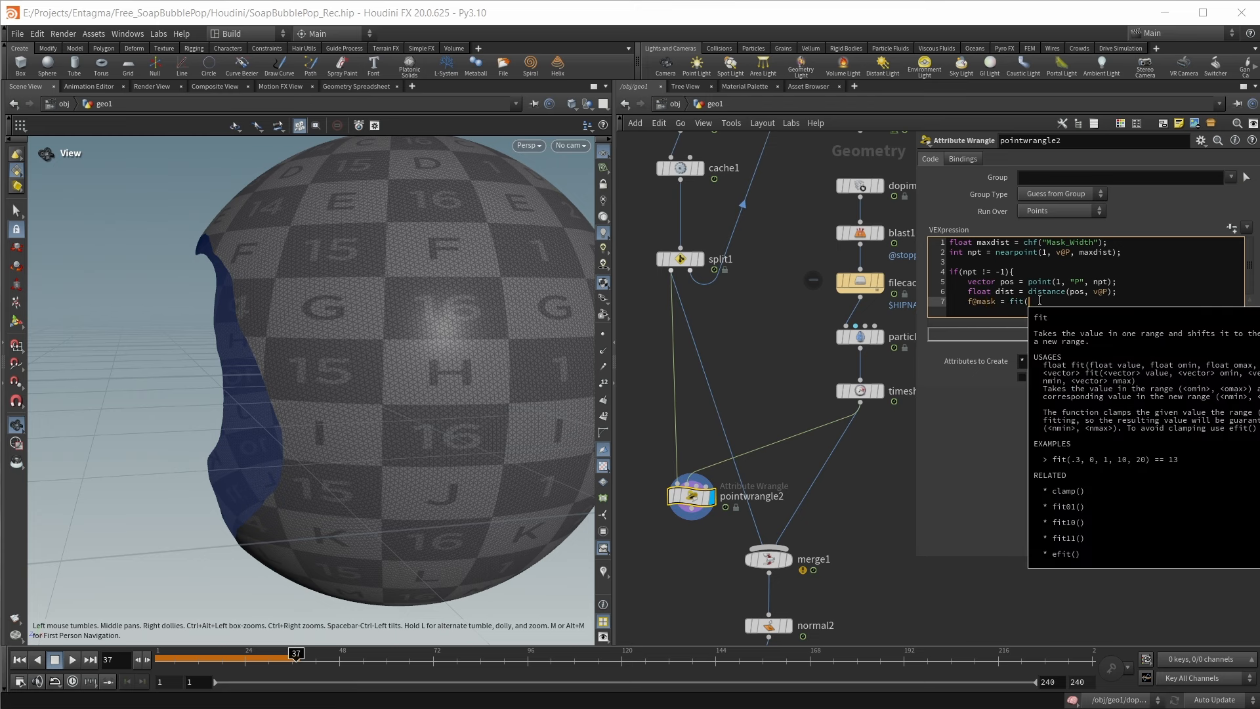
type("dist")
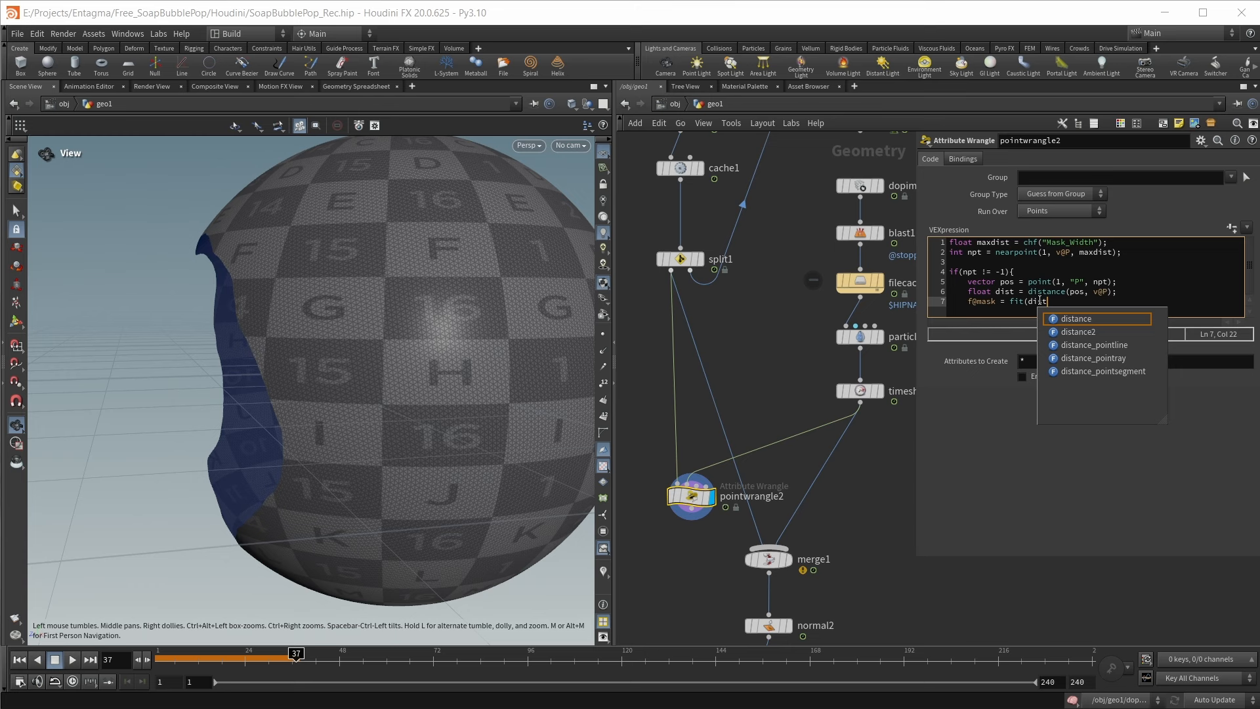
type(", ")
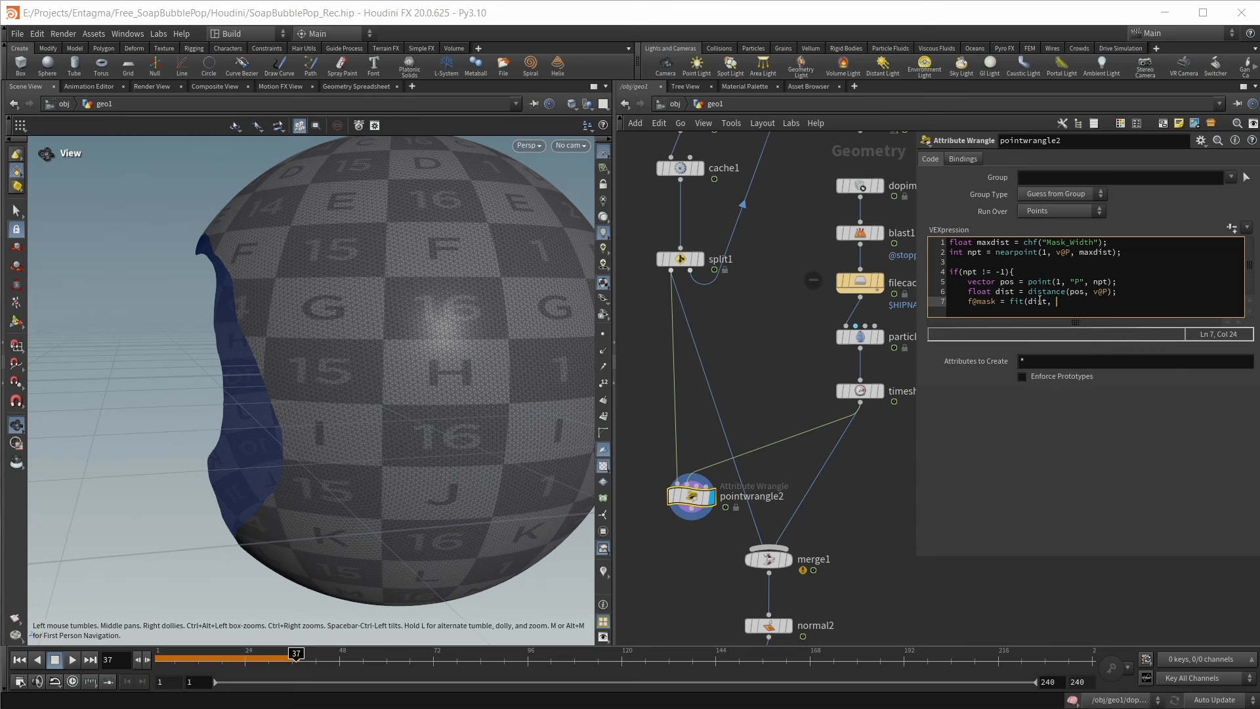
type("0.01, maxdist, 1.0, 0.0);")
key("Return")
Close the if block with an else branch setting f@mask to 0.0, and open pointwrangle2's node info
type("}e")
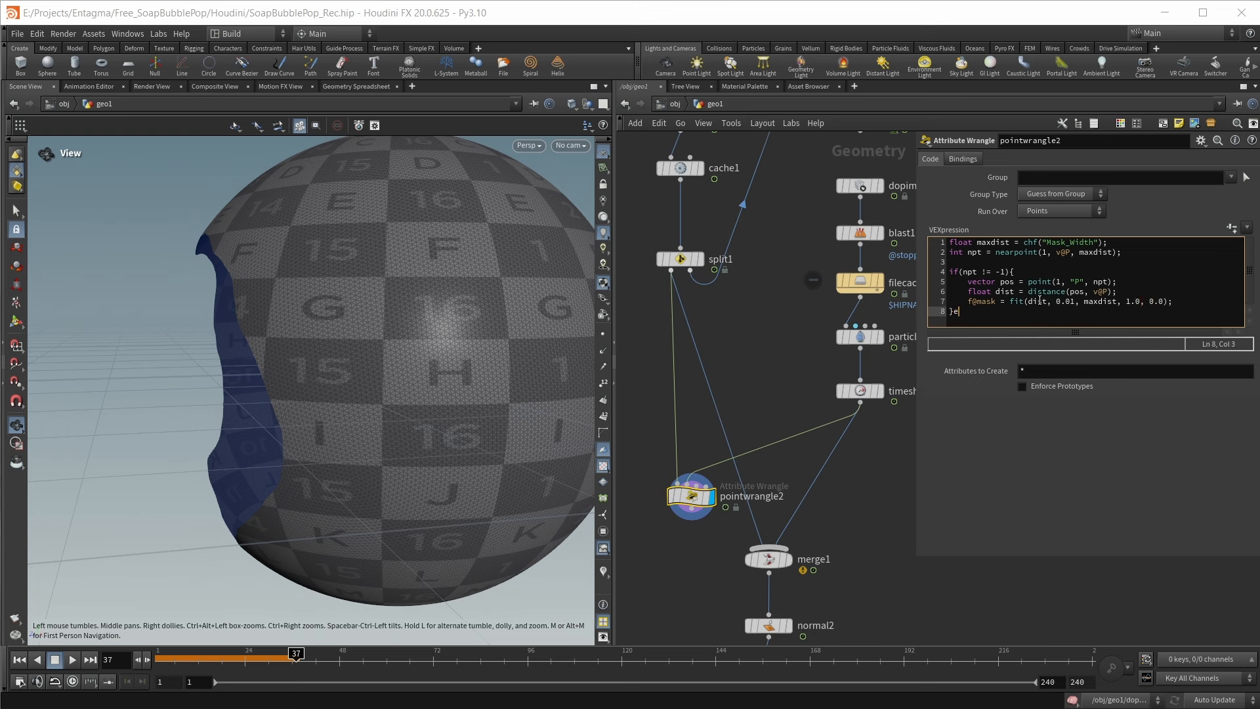
type("lse{")
key("Return")
type("f@")
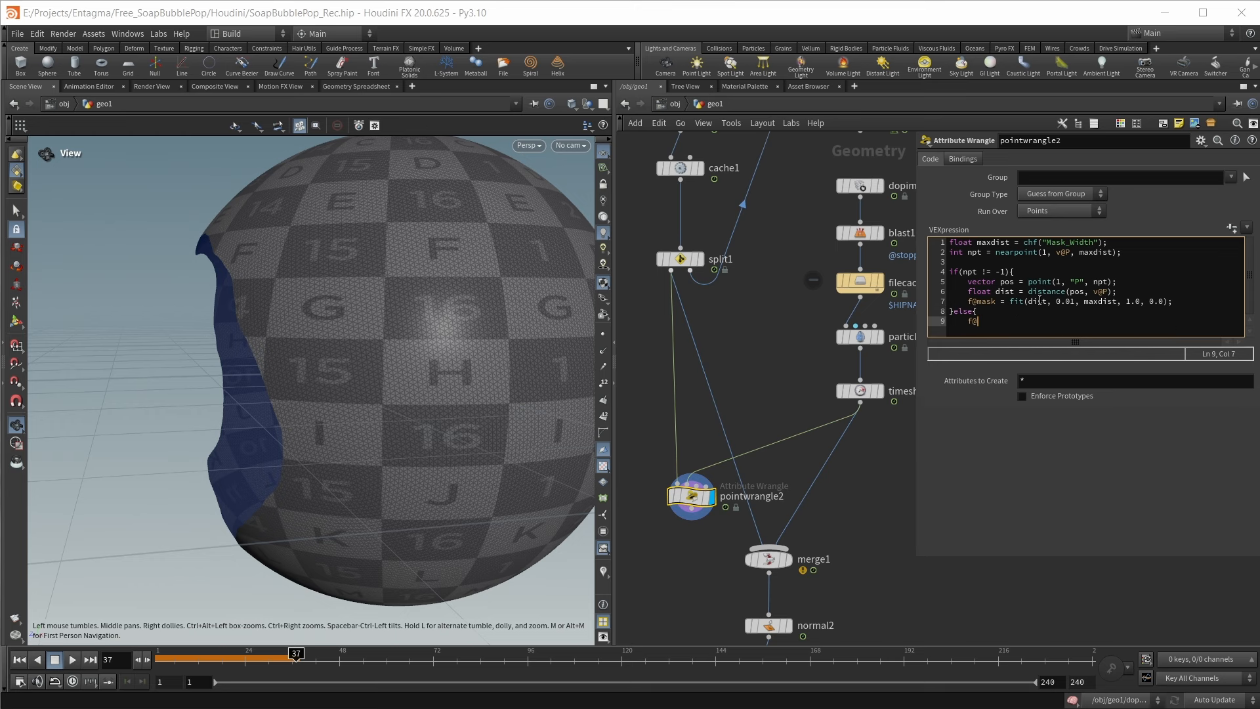
type("mask = 0.0")
key("Return")
type("}")
left_click(656, 496)
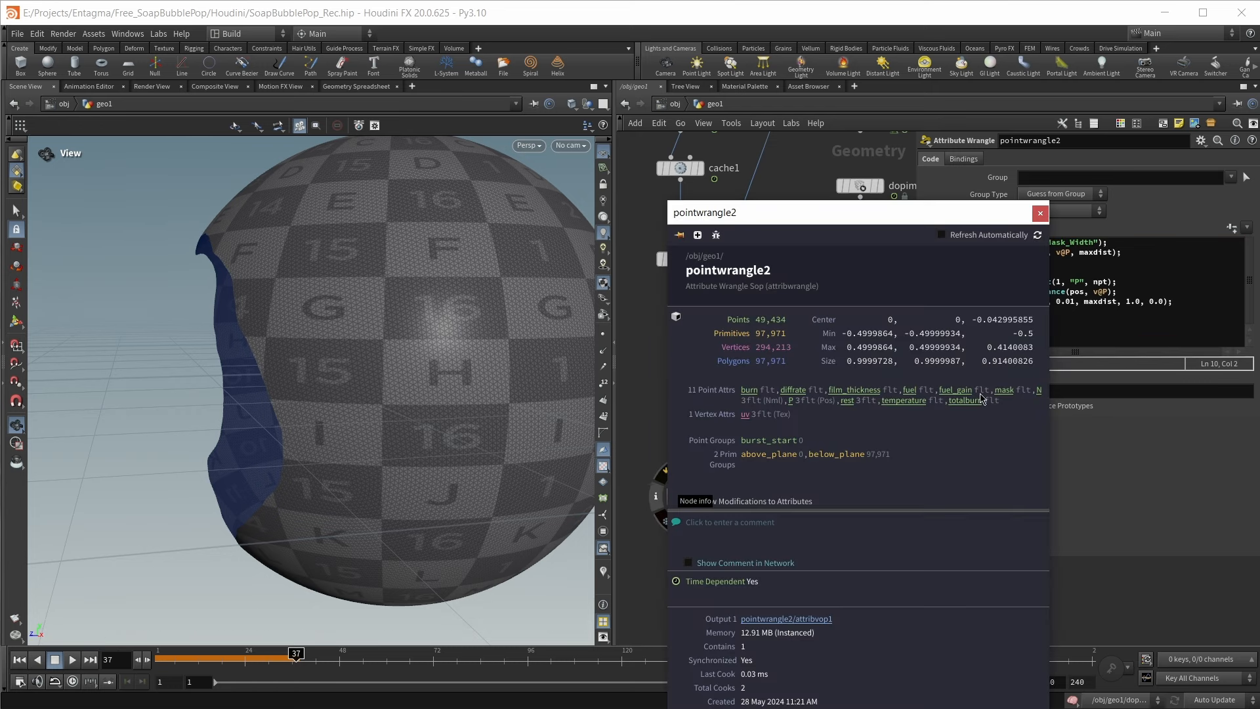
Create the Mask Width parameter on pointwrangle2, set it to 0.05, and rename the node set_mask
left_click(1042, 213)
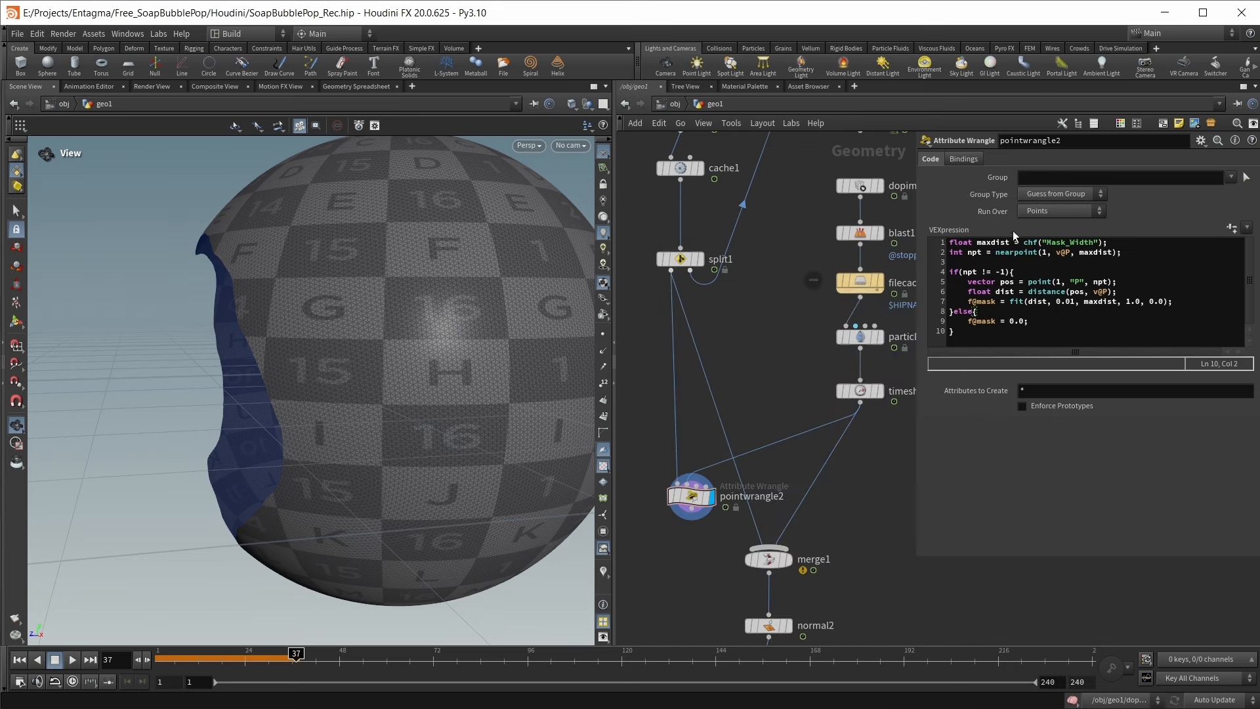
left_click(1231, 228)
left_click_drag(1069, 227, 1034, 236)
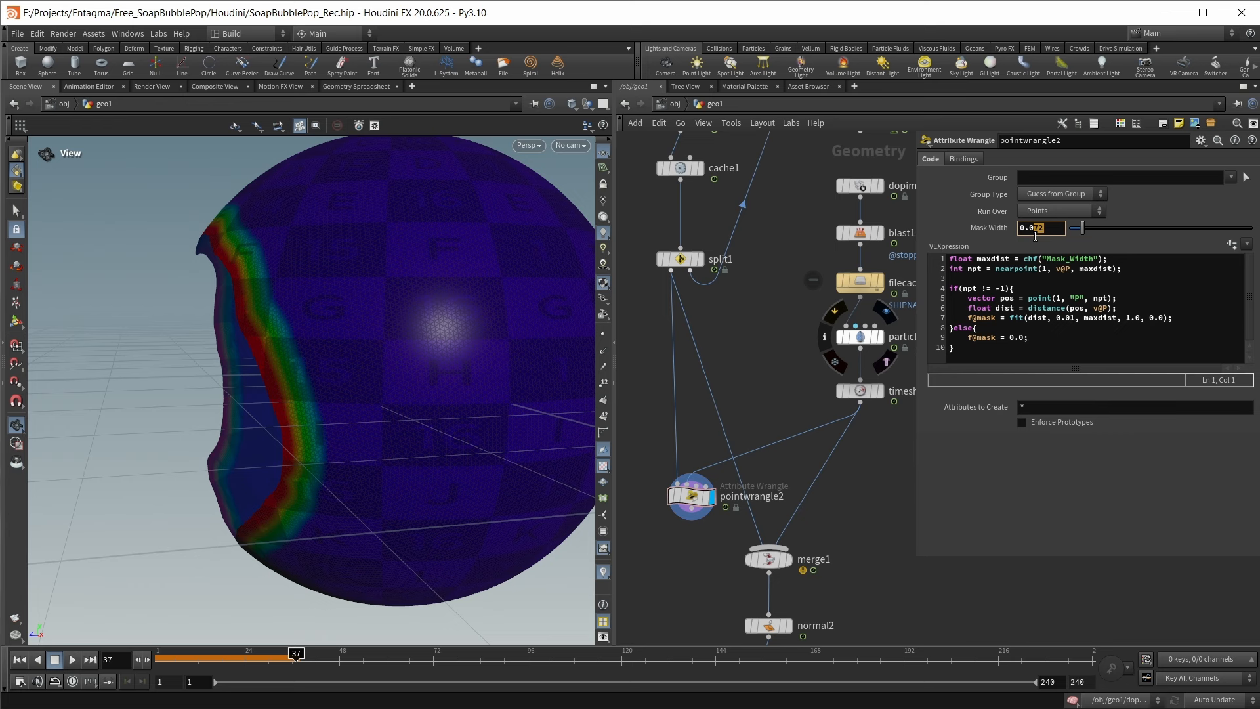
type("5")
key("Return")
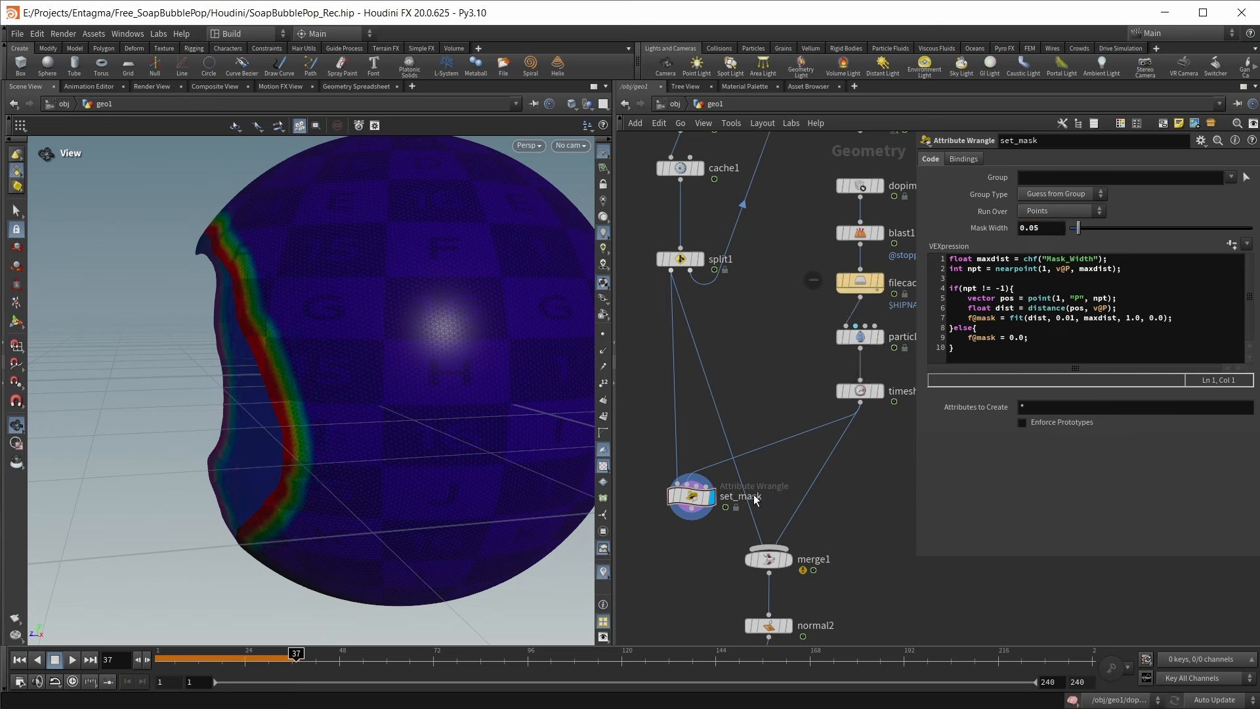
Duplicate set_mask for the splash branch, with timeshift1 as the first input and split1's first output as the second
left_click_drag(693, 503, 863, 505, "alt")
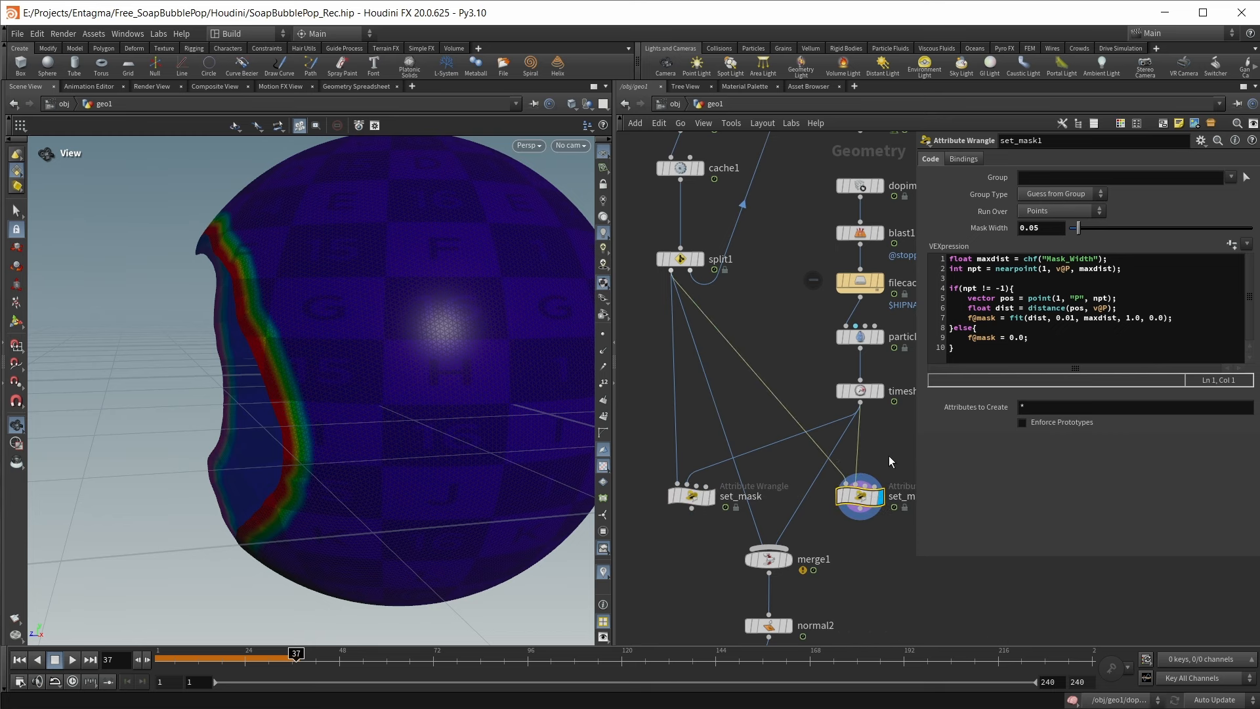
left_click_drag(860, 410, 846, 484)
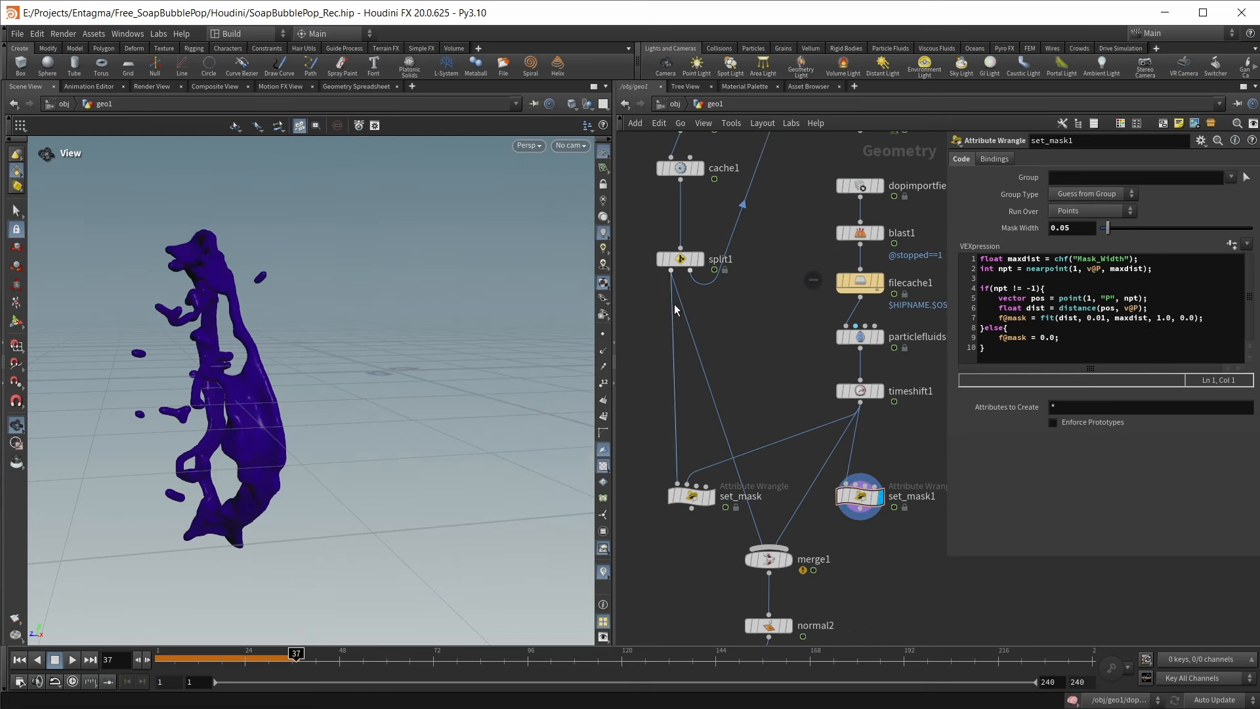
left_click(671, 269)
left_click(854, 483)
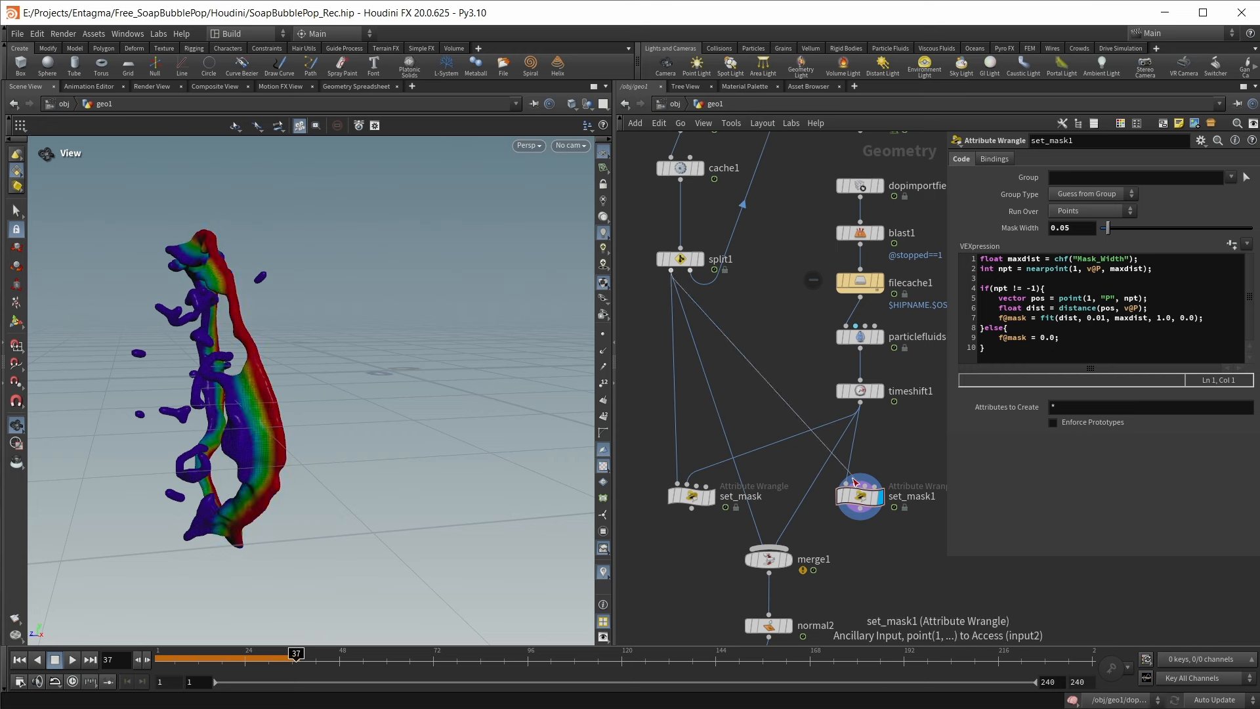
Replace merge1's direct inputs with the outputs of set_mask and set_mask1
left_click_drag(762, 536, 696, 512)
left_click(790, 518)
left_click(865, 525)
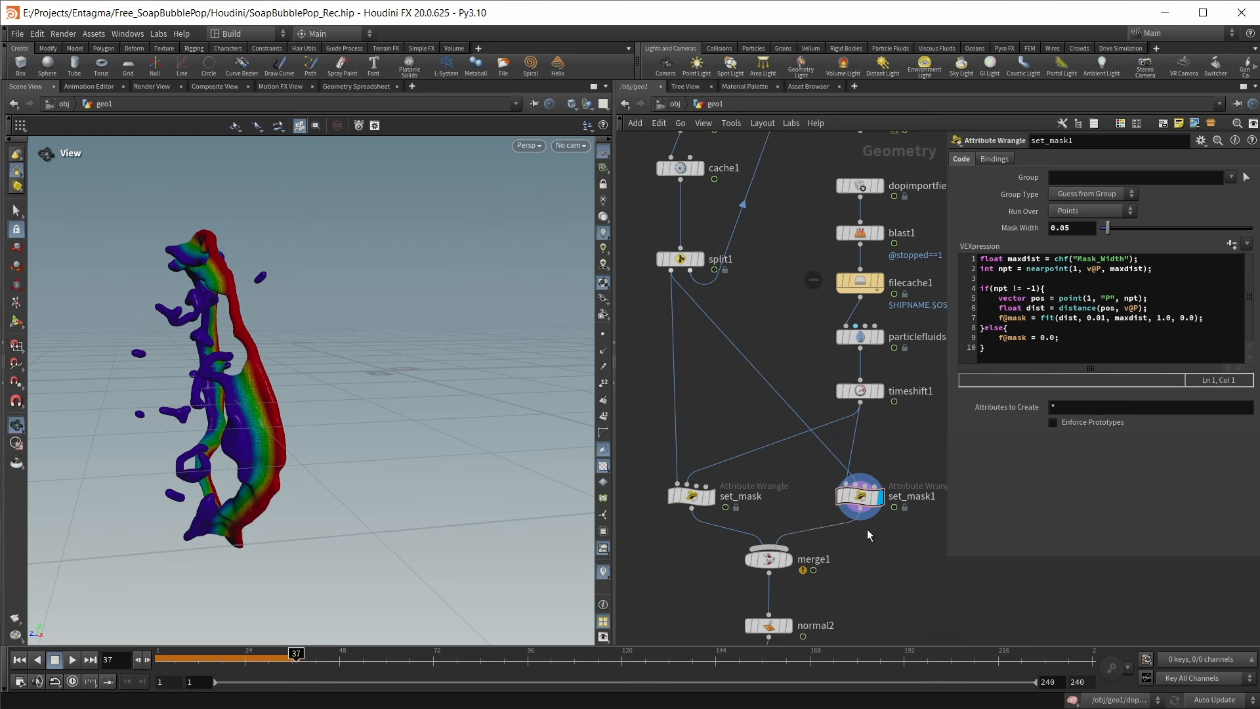
Set attribblur2's Weight Attribute to mask
middle_click_drag(871, 563, 862, 454)
left_click(761, 565)
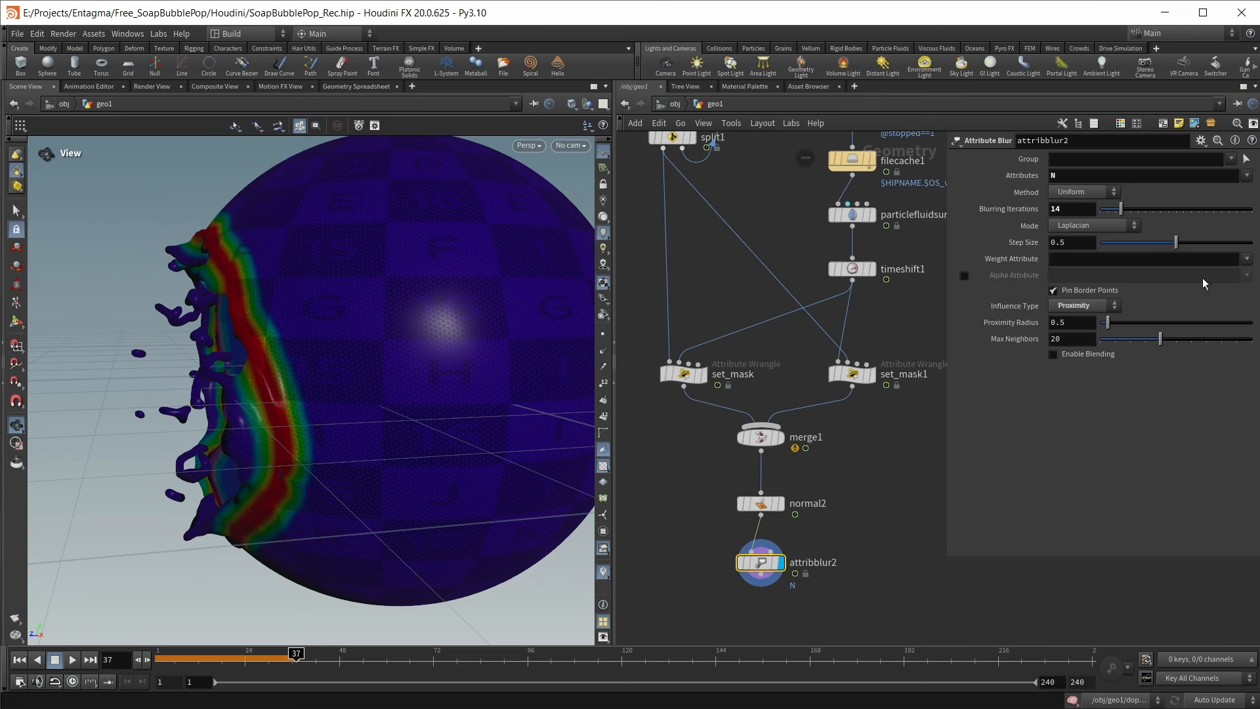
left_click(1246, 259)
left_click(1249, 339)
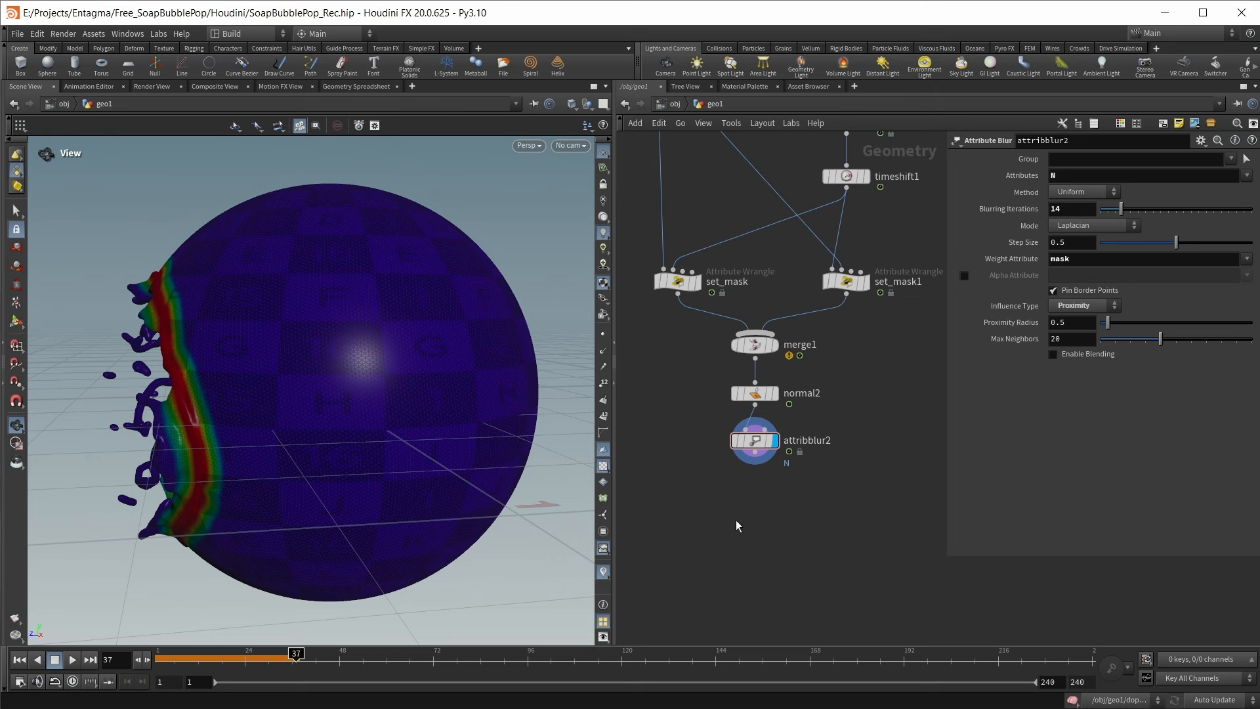
Add a Mountain node after attribblur2, disable Noise Along Vector, and set its Amplitude to .05
key("Tab")
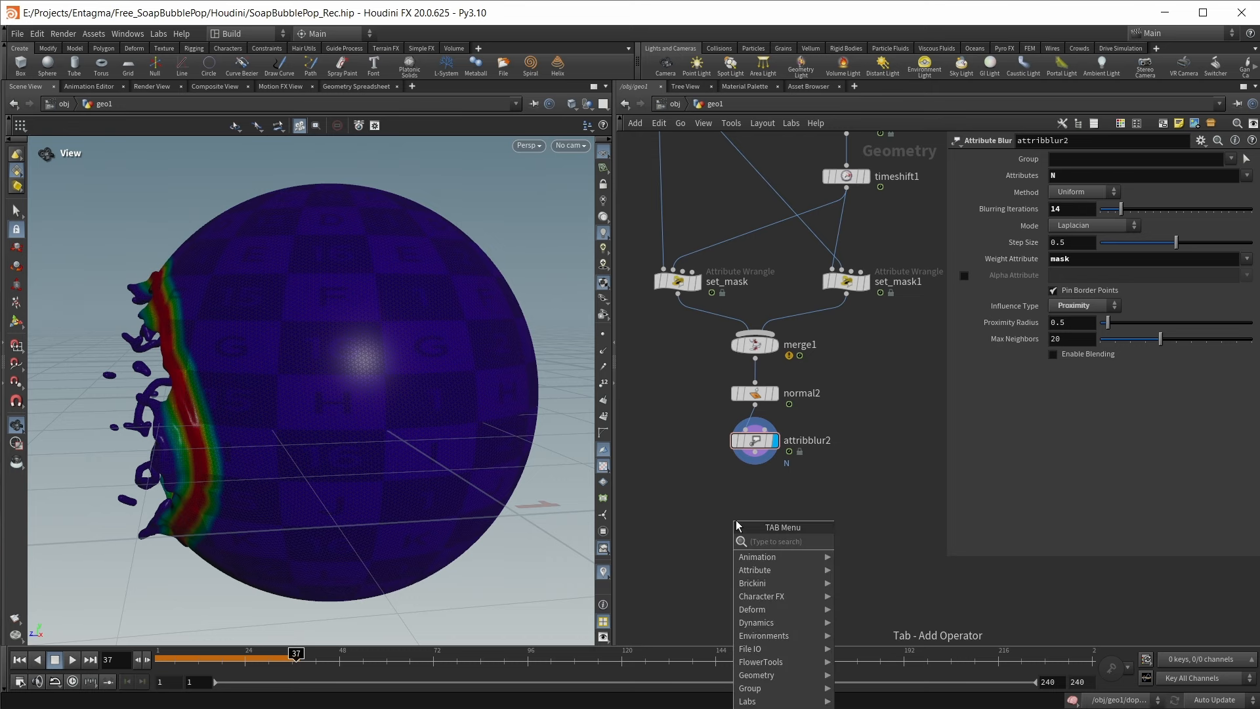
type("mountain")
key("Return")
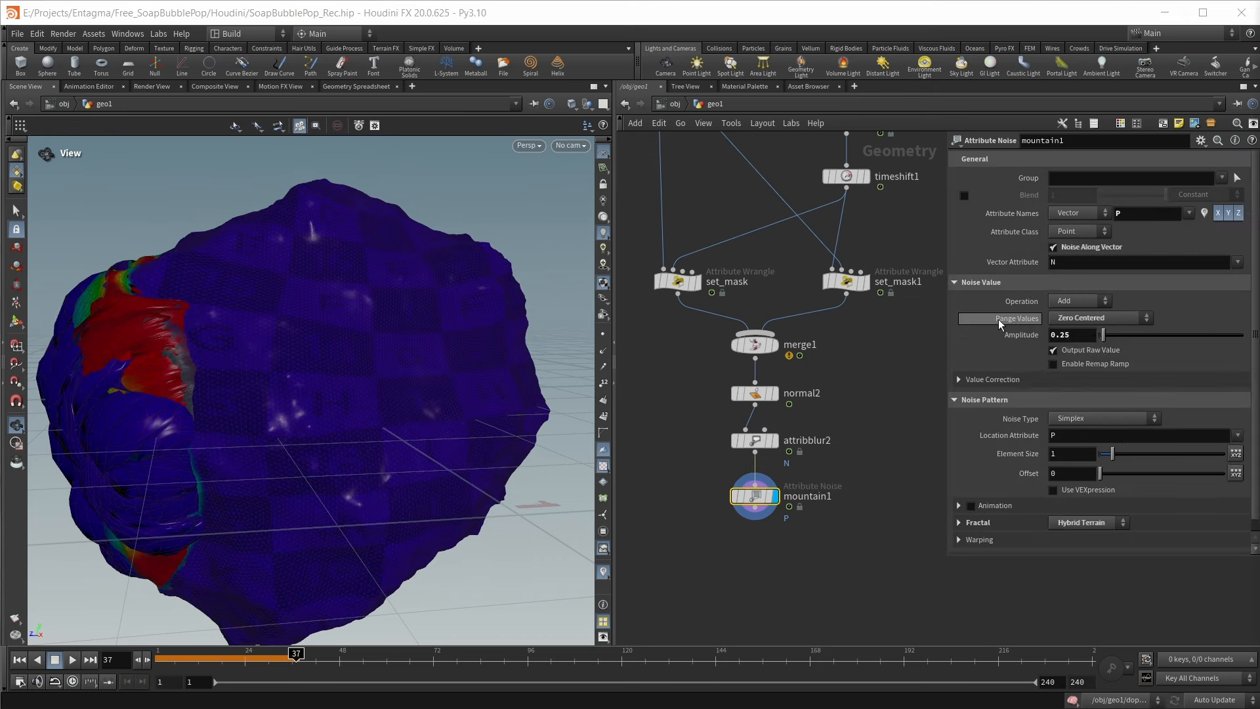
left_click(1068, 250)
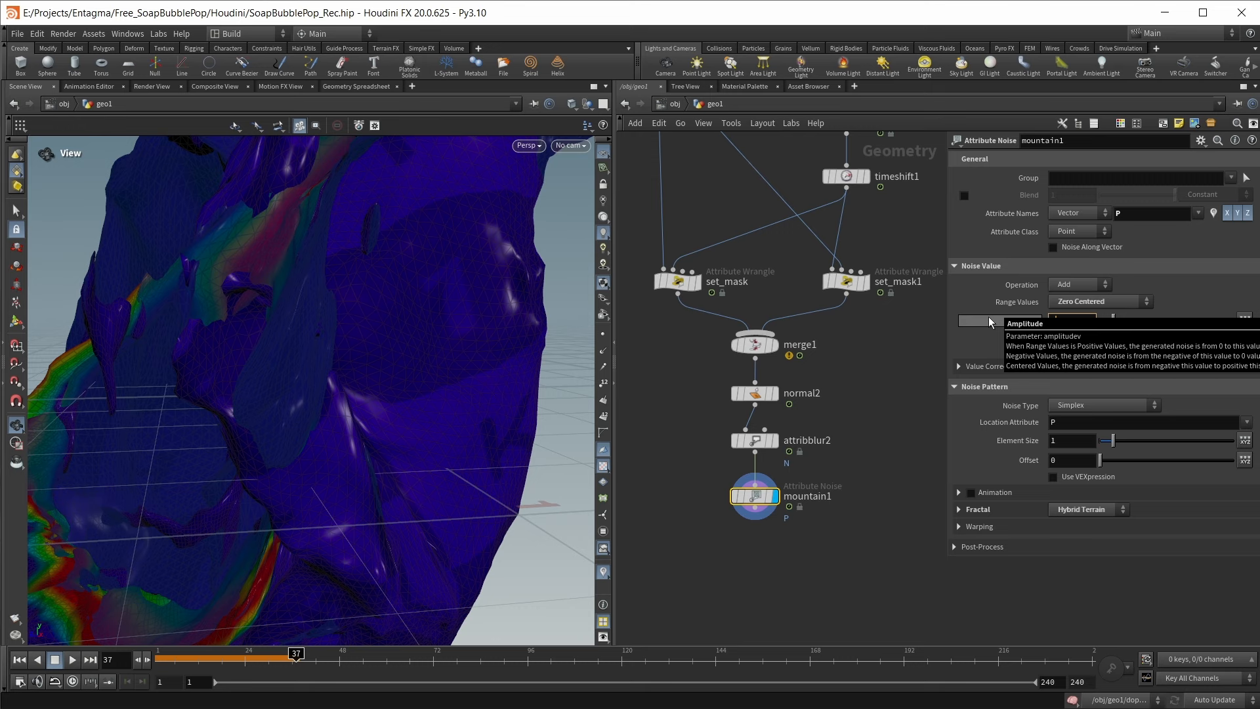
key("Return")
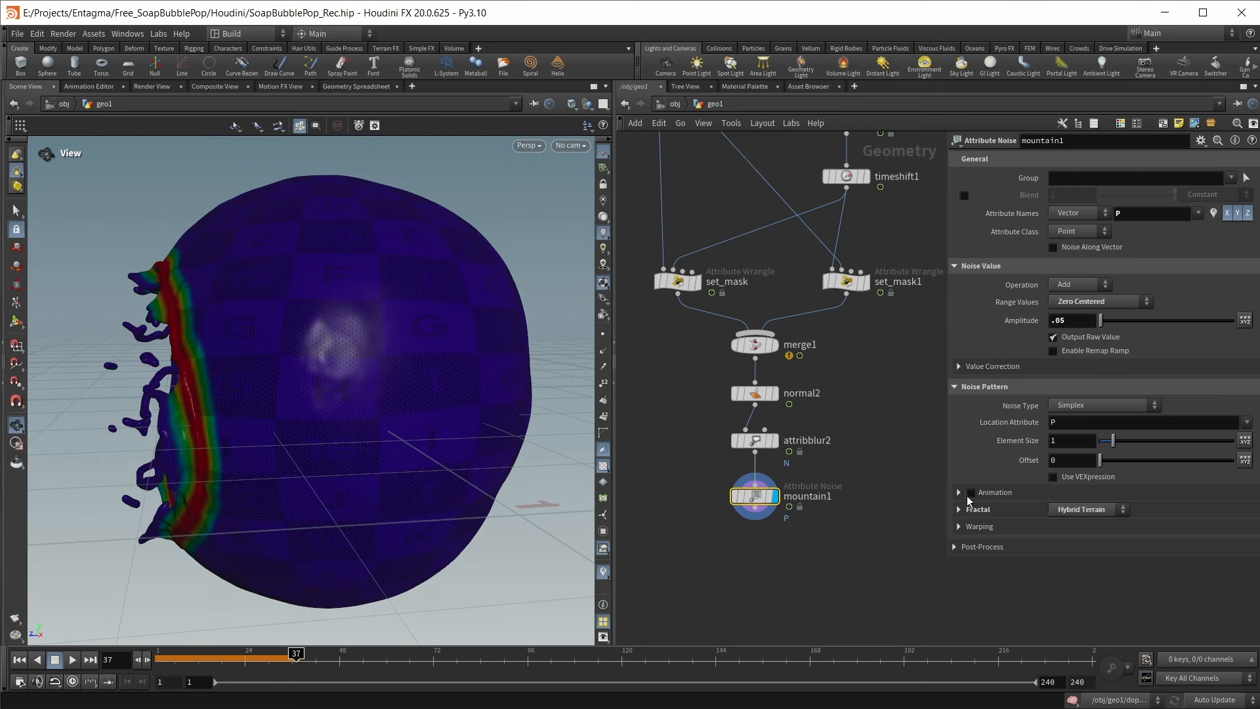
Enable Animation on mountain1 and set its Pulse Duration to 2
left_click(971, 493)
left_click(959, 493)
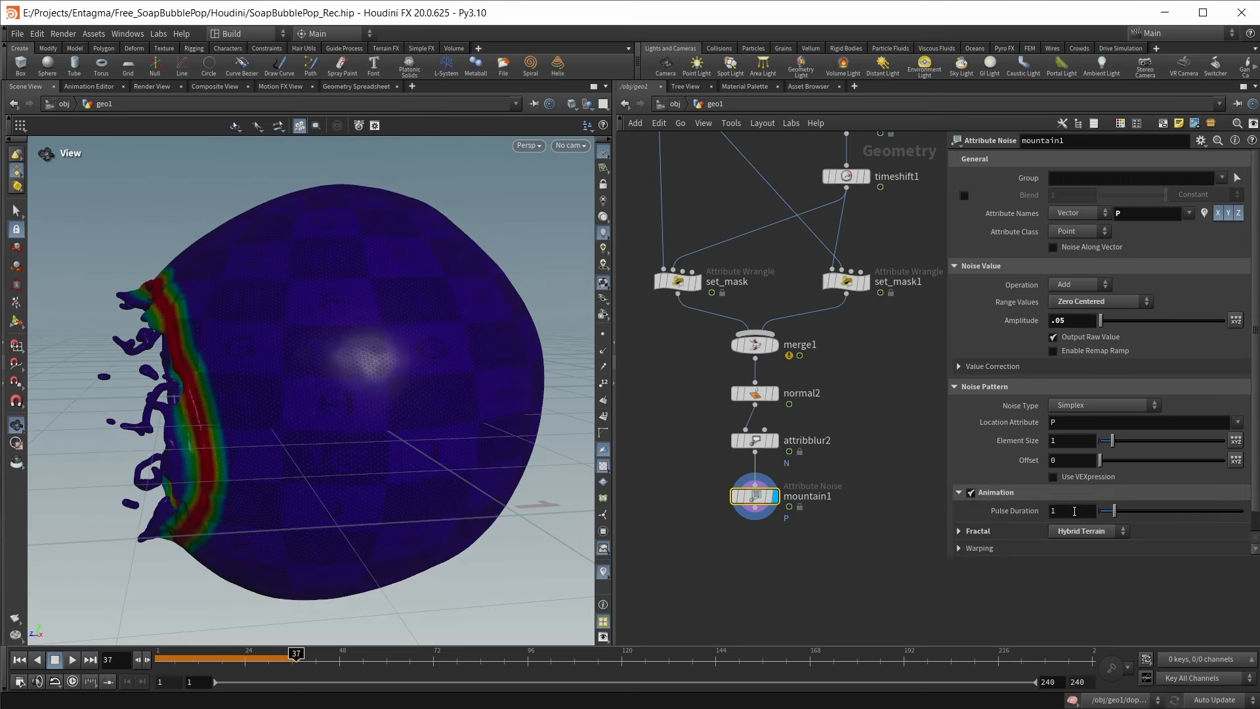
type("2")
key("Return")
Set mountain1's fractal Roughness to 0.15 and go to frame 30
left_click(959, 531)
scroll(961, 531, "down", 1)
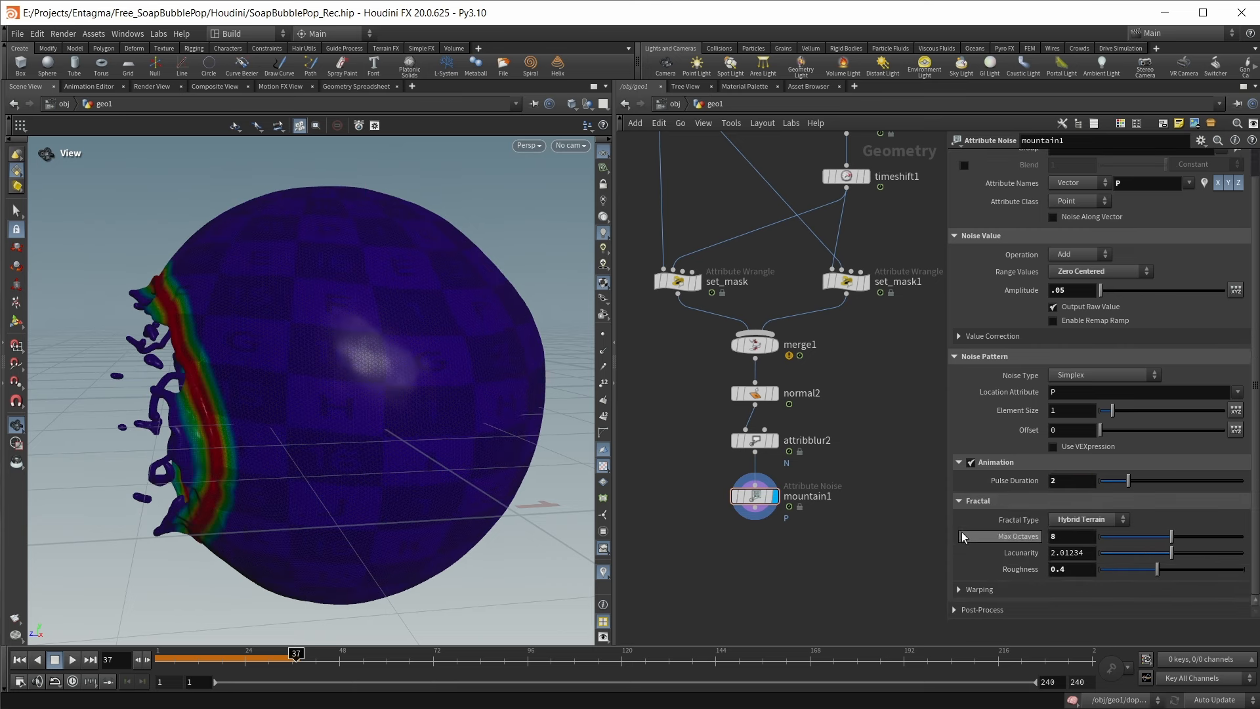
left_click_drag(1067, 569, 1059, 580)
key("Return")
left_click(265, 653)
left_click_drag(266, 653, 269, 652)
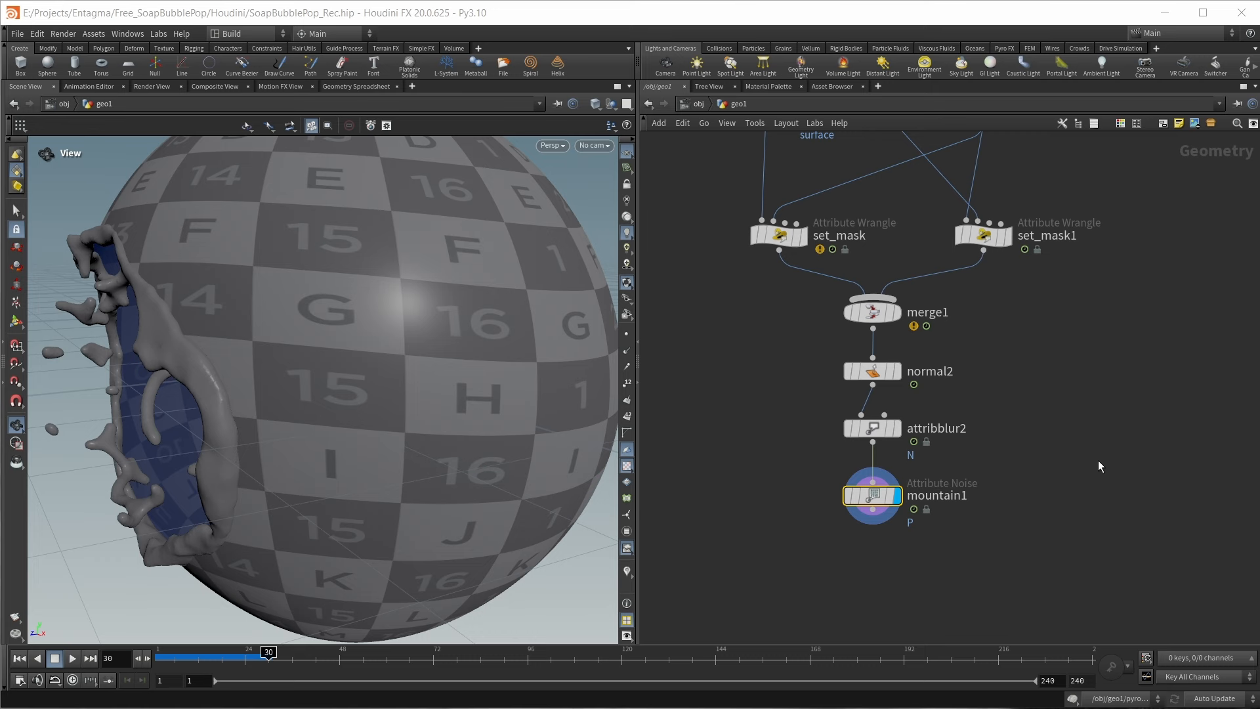
Compare the attribblur2 and mountain1 results, and move mountain1 between merge1 and normal2 with attribblur2 displayed
left_click_drag(1136, 452, 689, 190)
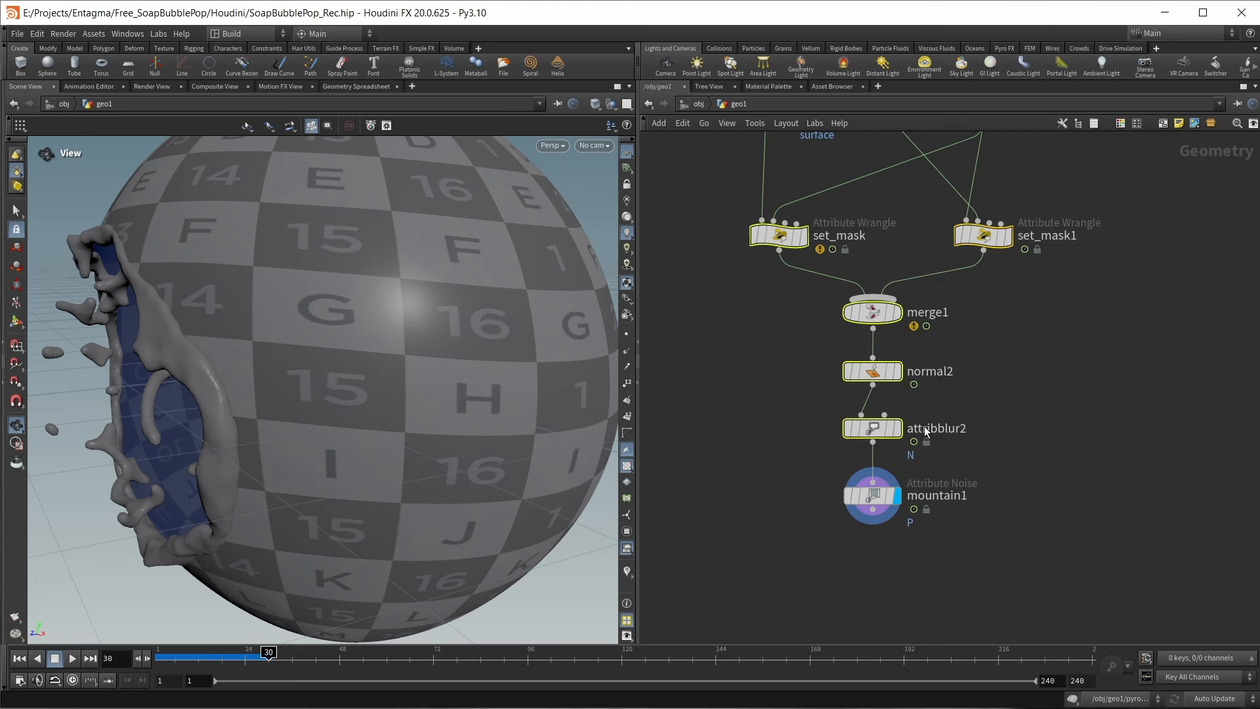
left_click(897, 429)
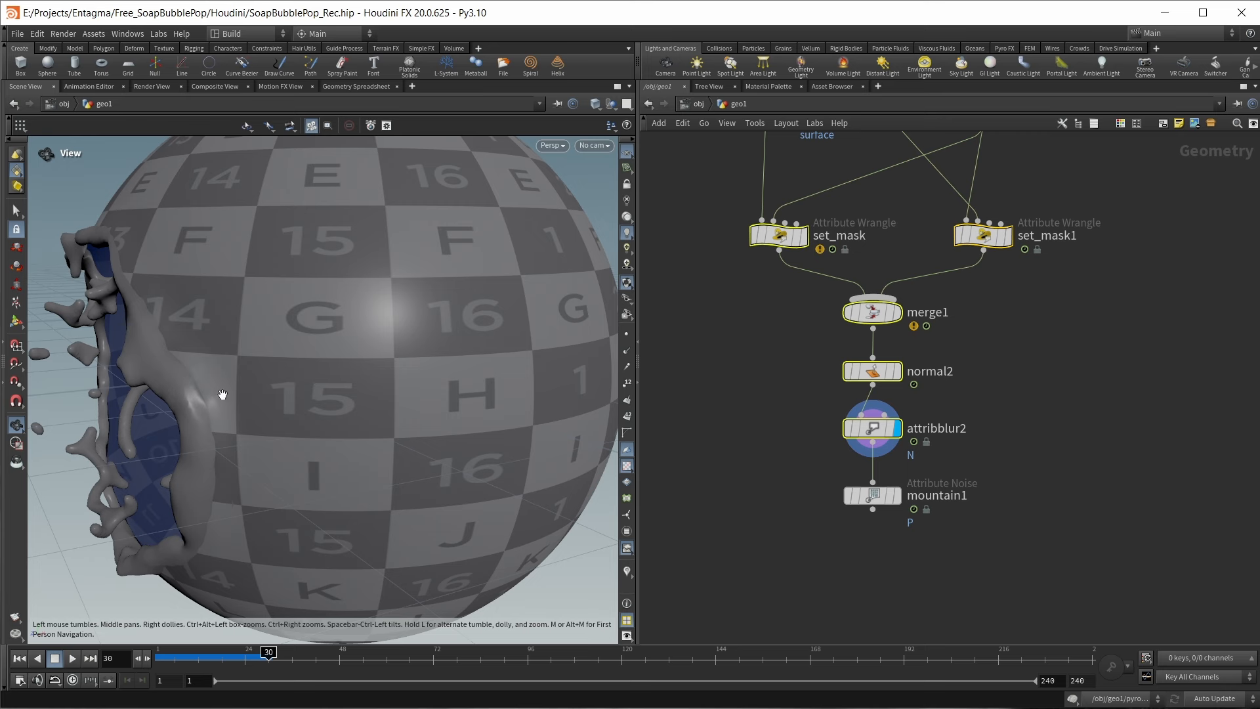
left_click(897, 495)
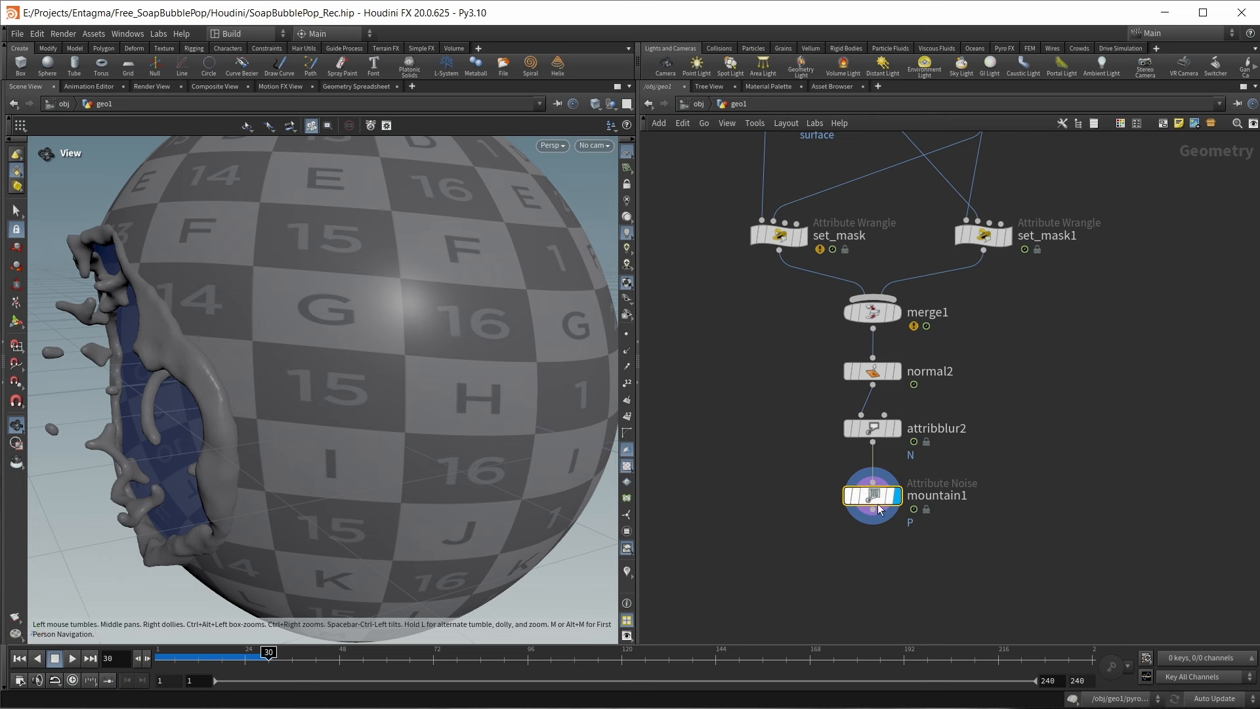
left_click_drag(875, 499, 877, 357)
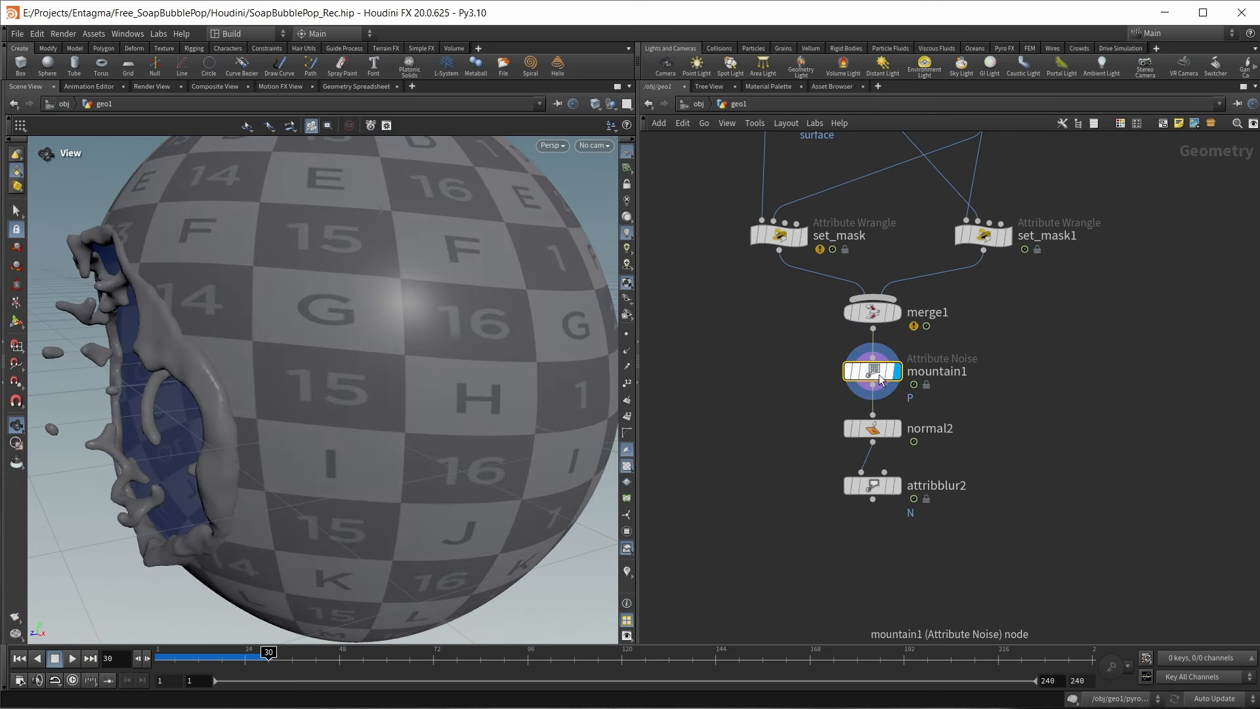
left_click(897, 486)
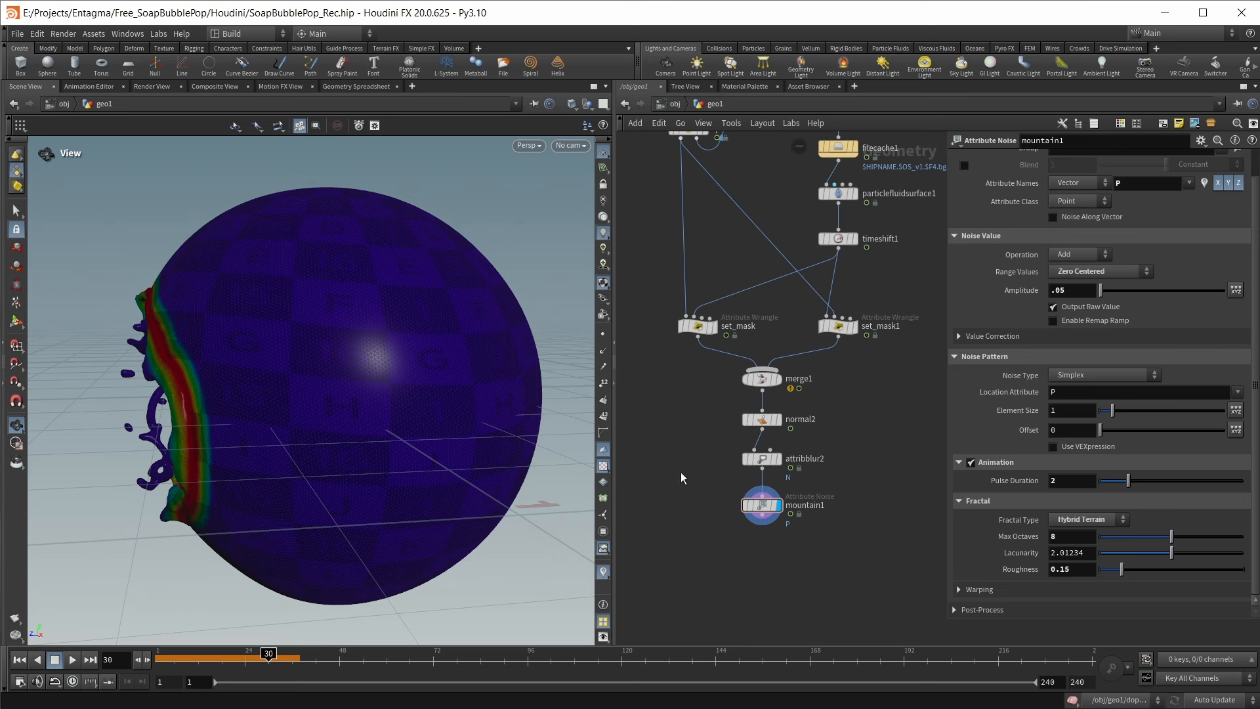
Insert a Group Create node between split1 and set_mask, defining a primitive group named surface
middle_click_drag(681, 474, 748, 528)
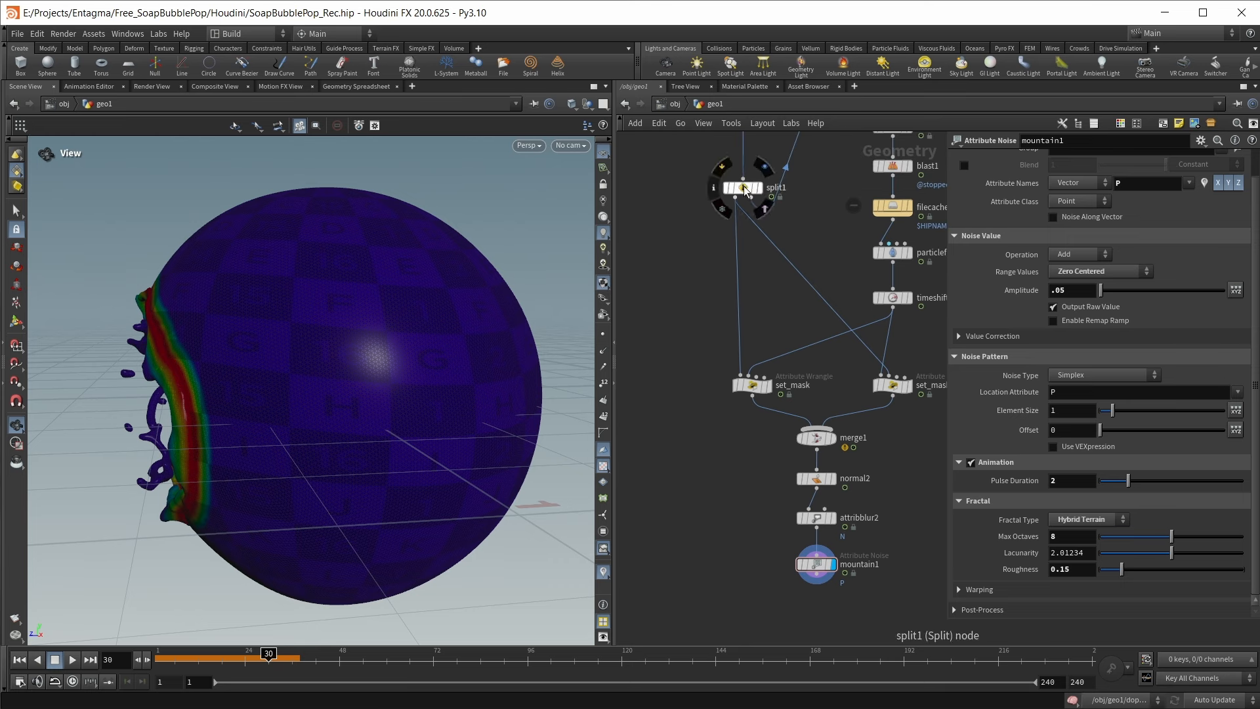
key("Tab")
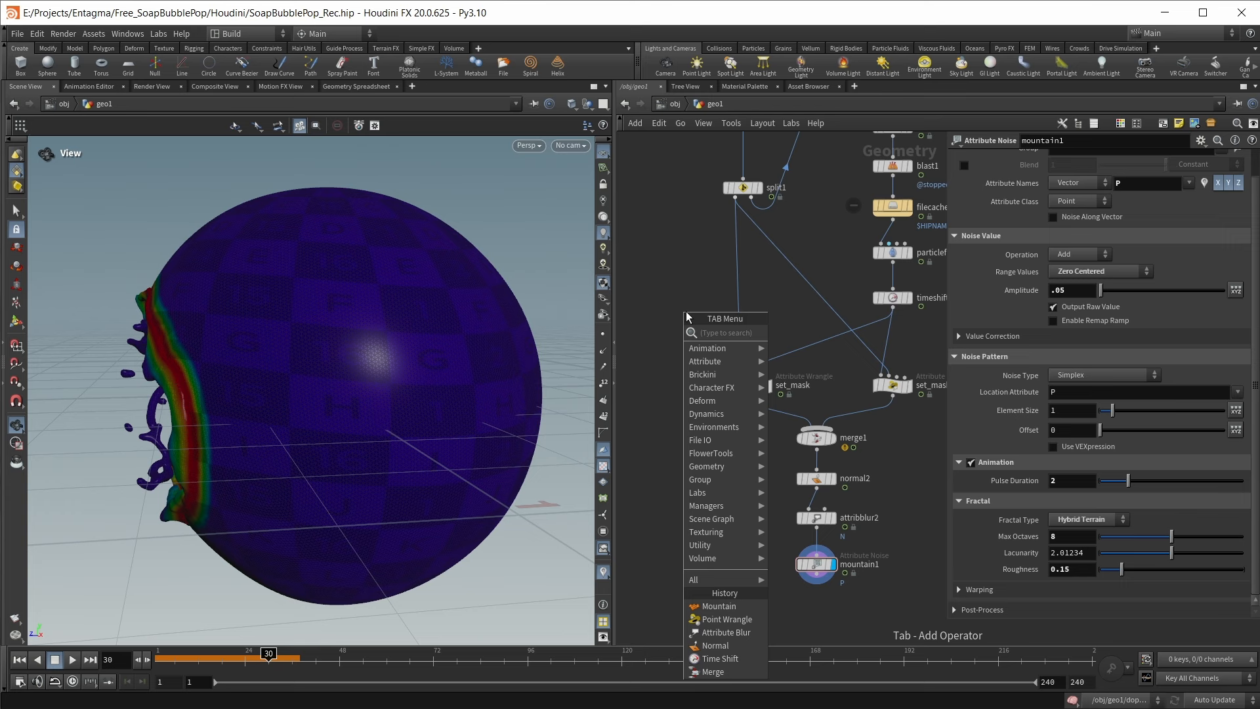
type("group")
key("Return")
left_click(687, 312)
left_click_drag(687, 312, 732, 305)
left_click_drag(732, 306, 743, 302)
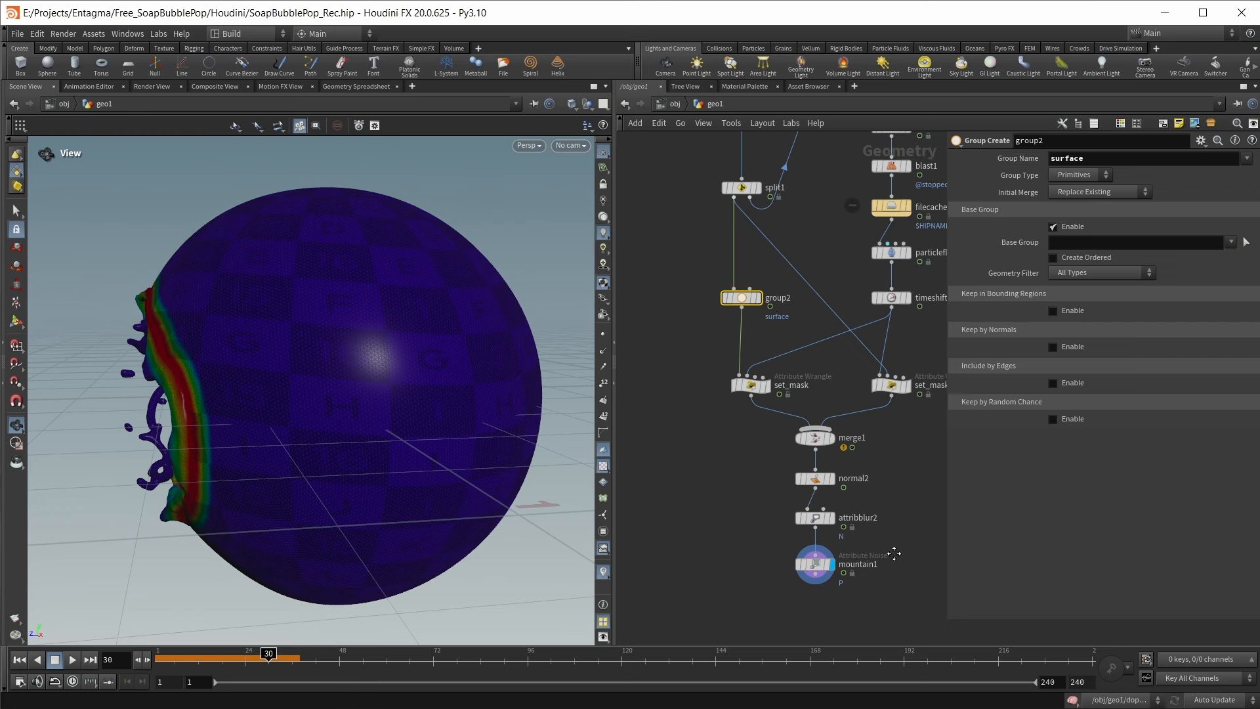
Add a Split node after mountain1 and set its Group to surface
middle_click_drag(890, 545, 878, 478)
key("Tab")
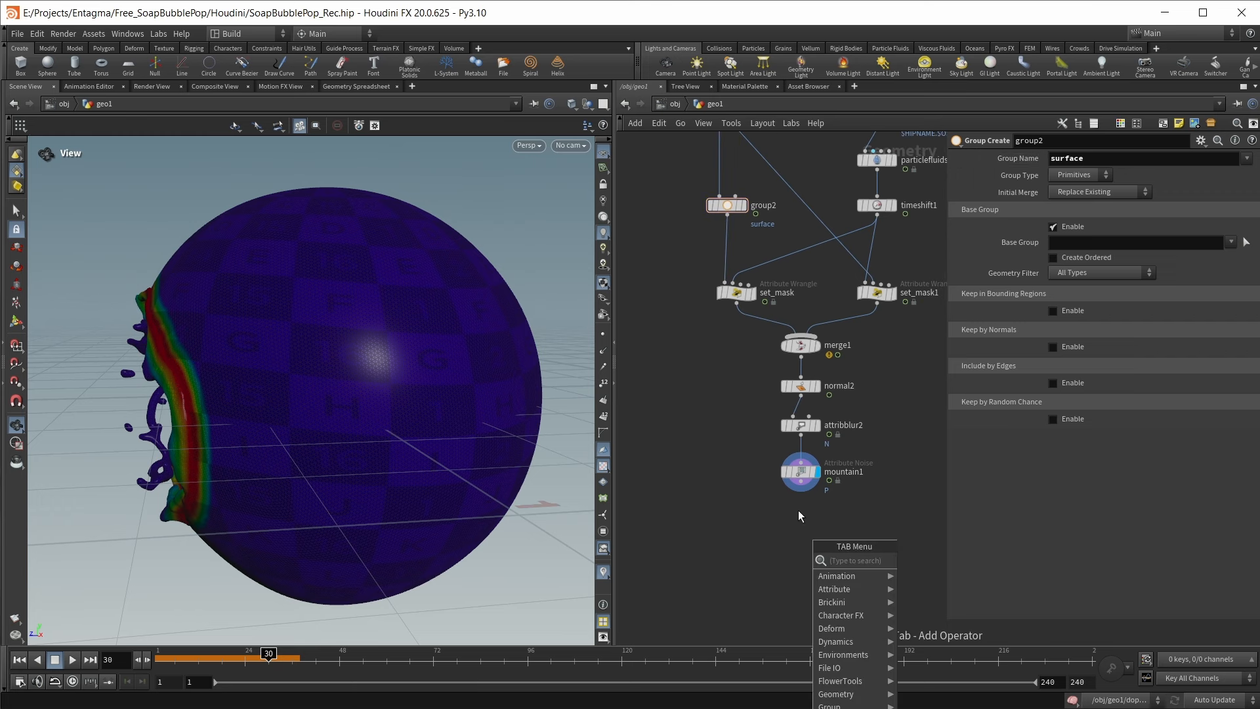
type("split")
key("Return")
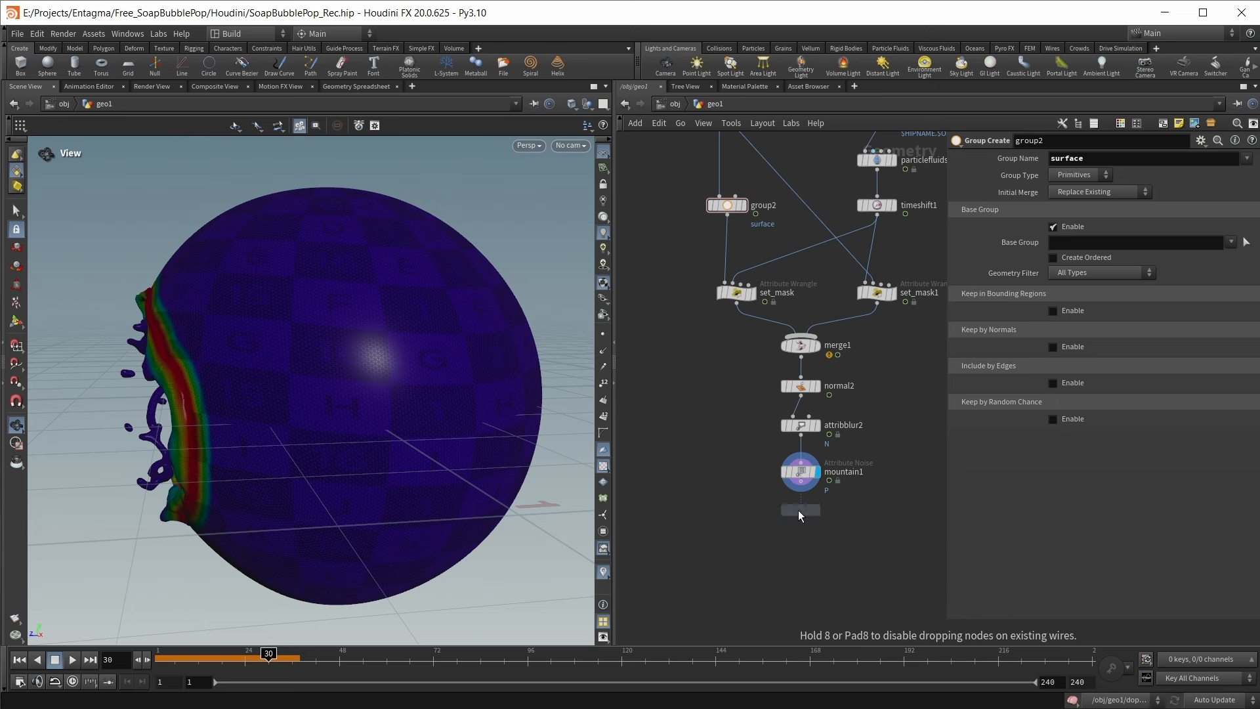
left_click(797, 510)
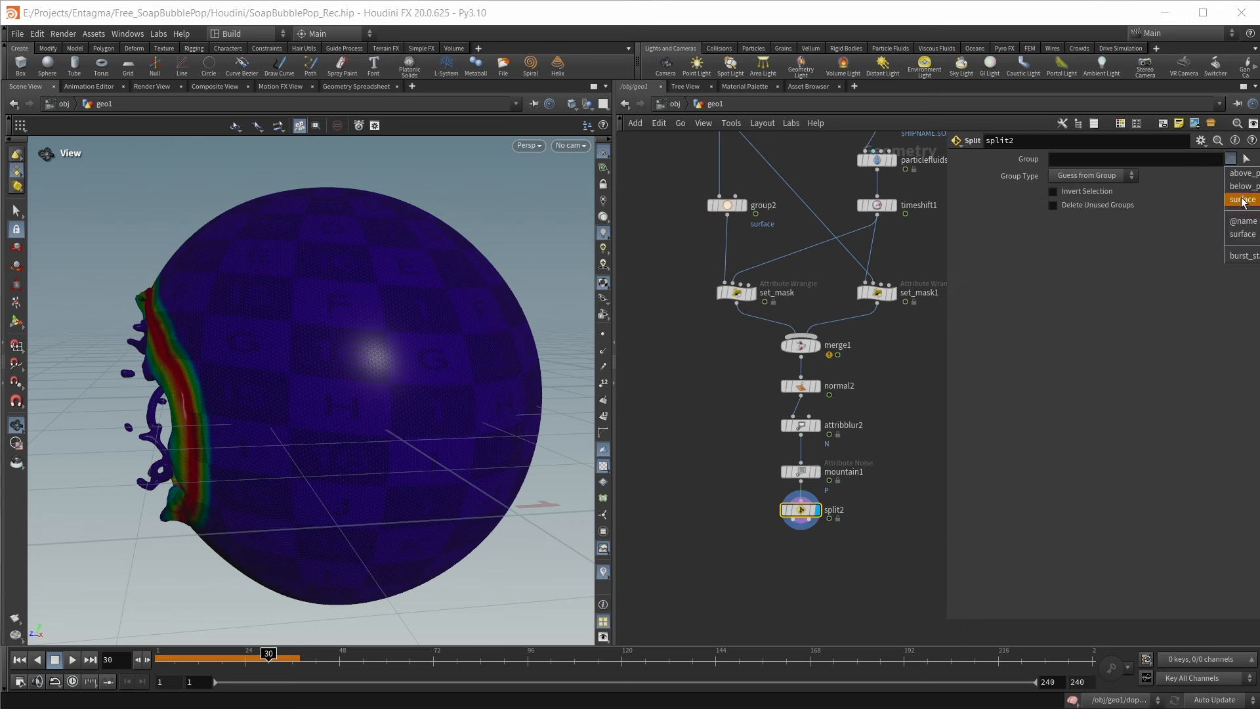
left_click(1241, 198)
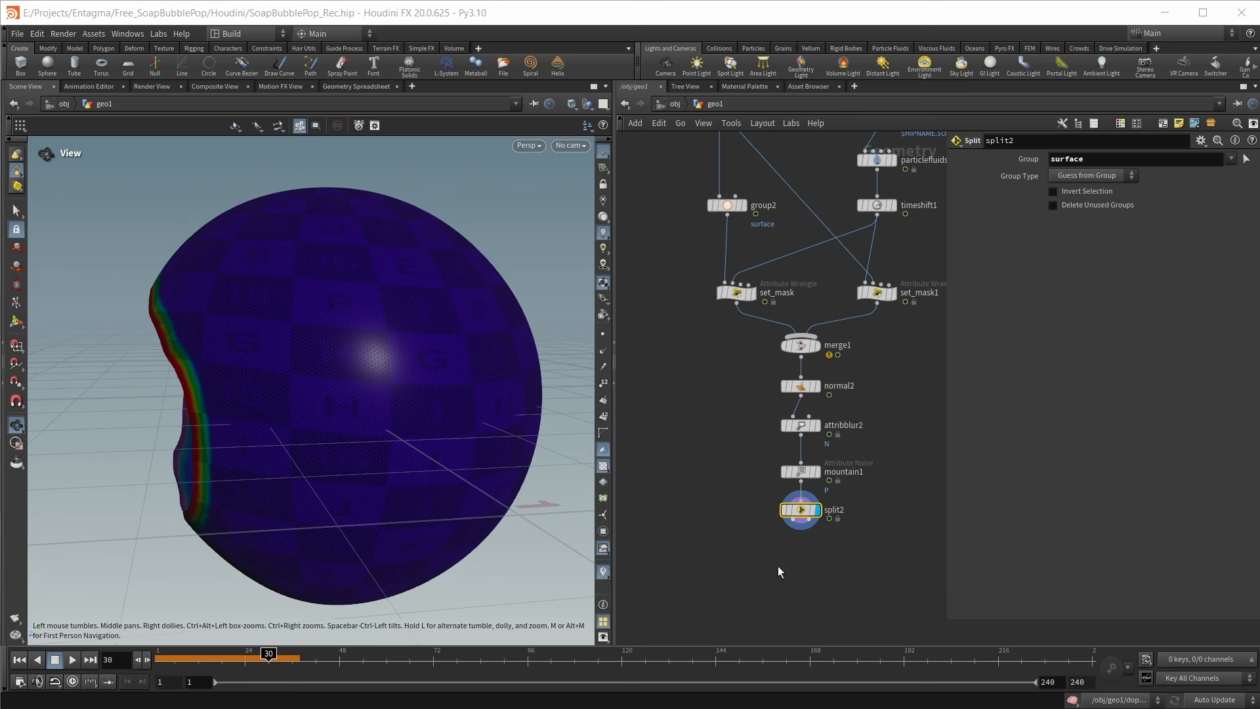
Add a null named Surface on split2's first output and a null named Fluid on its second output
scroll(781, 581, "up", 2)
middle_click_drag(781, 581, 752, 523)
key("Tab")
type("nu")
key("Return")
left_click(760, 531)
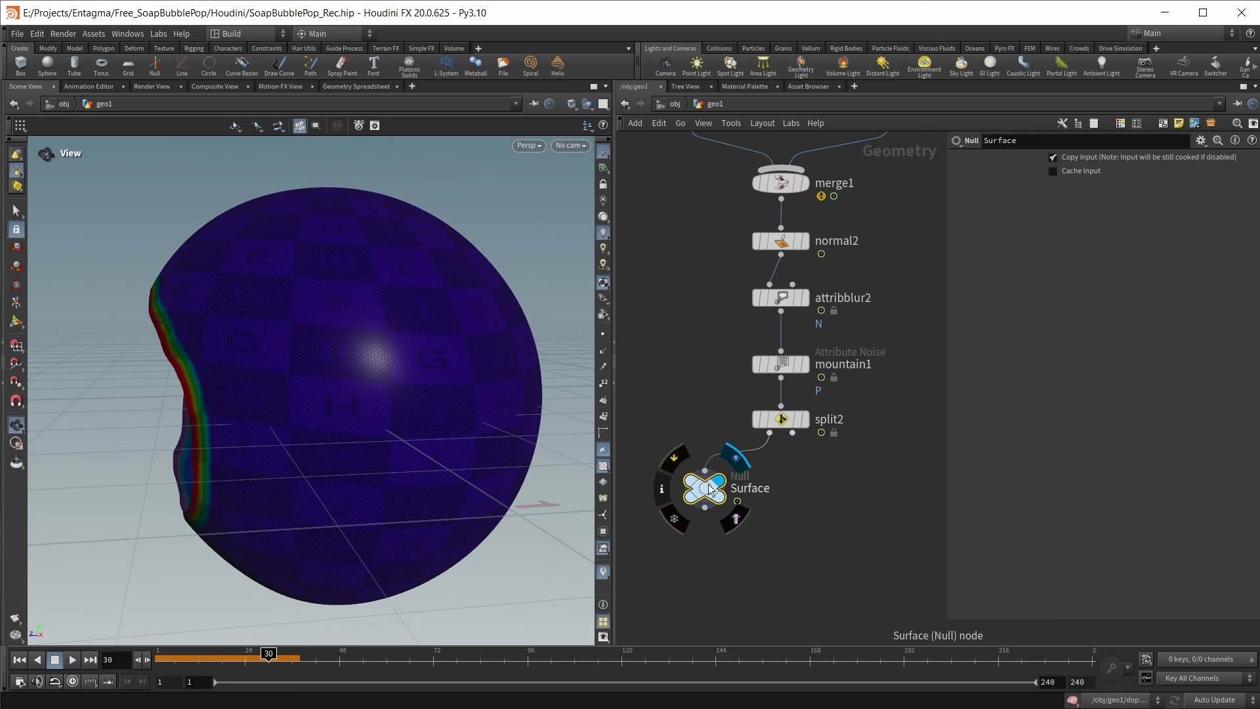
left_click_drag(769, 433, 750, 503)
left_click(847, 491)
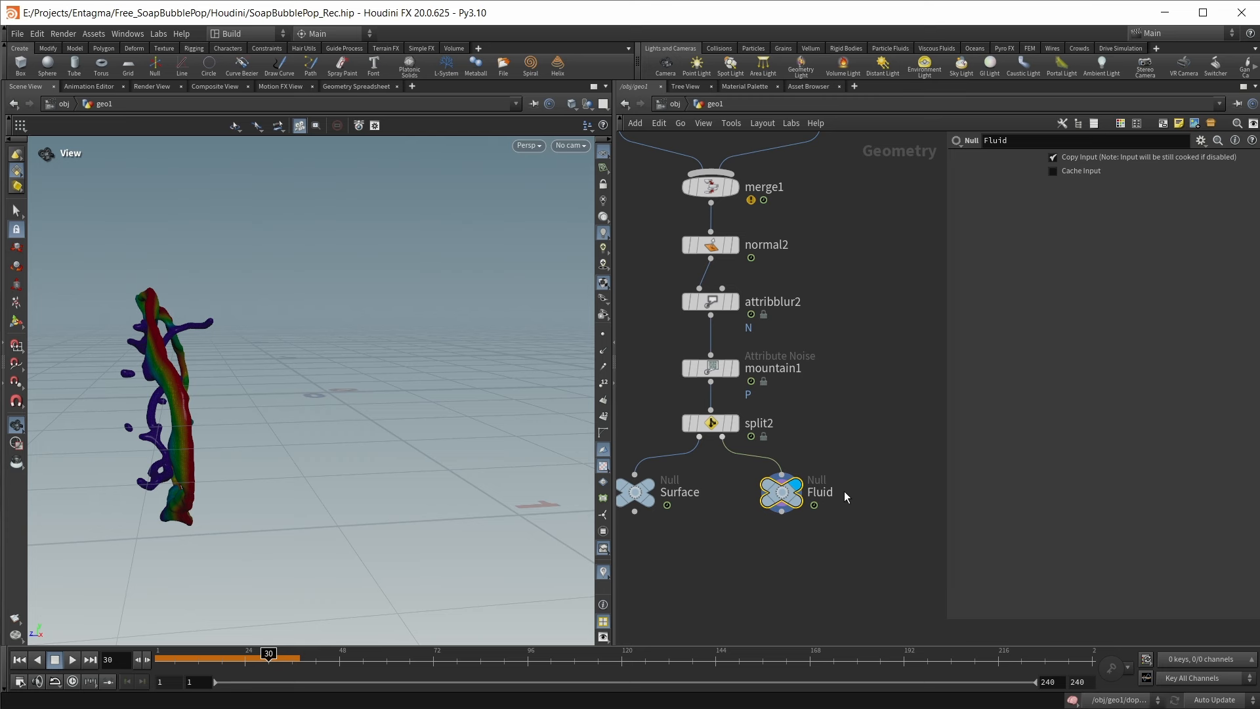
scroll(843, 491, "down", 1)
middle_click_drag(847, 434, 887, 490)
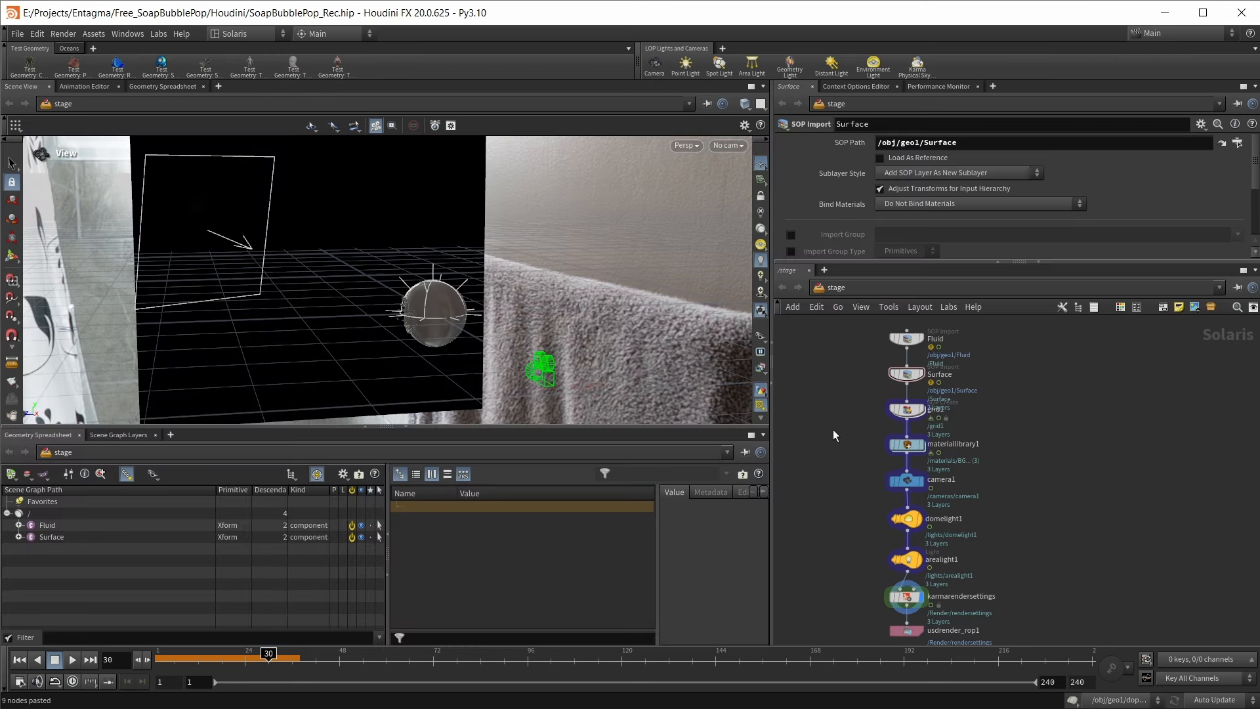
Review the pasted Solaris stage nodes, displaying the Fluid import and the Surface import in turn
left_click_drag(820, 336, 992, 580)
middle_click_drag(1028, 475, 1038, 502)
left_click(1047, 497)
scroll(999, 369, "up", 2)
middle_click_drag(998, 369, 1035, 483)
left_click(926, 436)
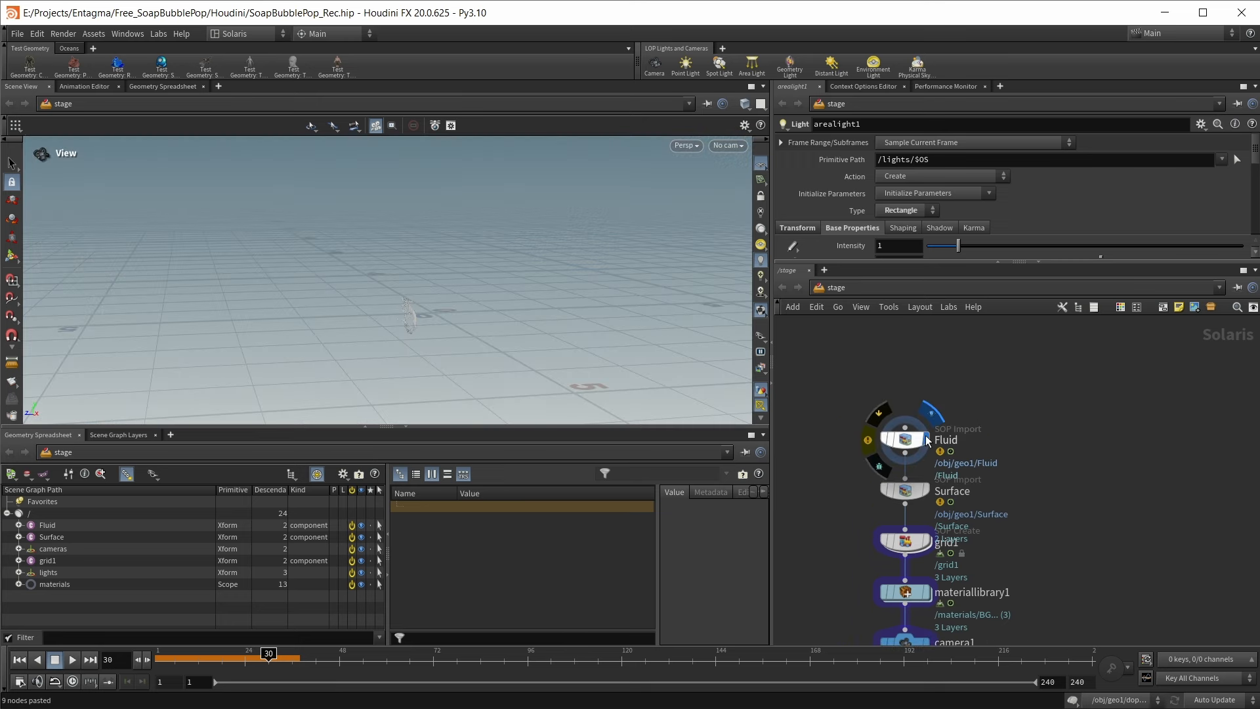
left_click(929, 490)
Display the grid1 SOP Create node and examine the backdrop grid behind the bubble
left_click_drag(825, 384, 968, 502)
middle_click_drag(962, 546, 950, 455)
left_click(916, 451)
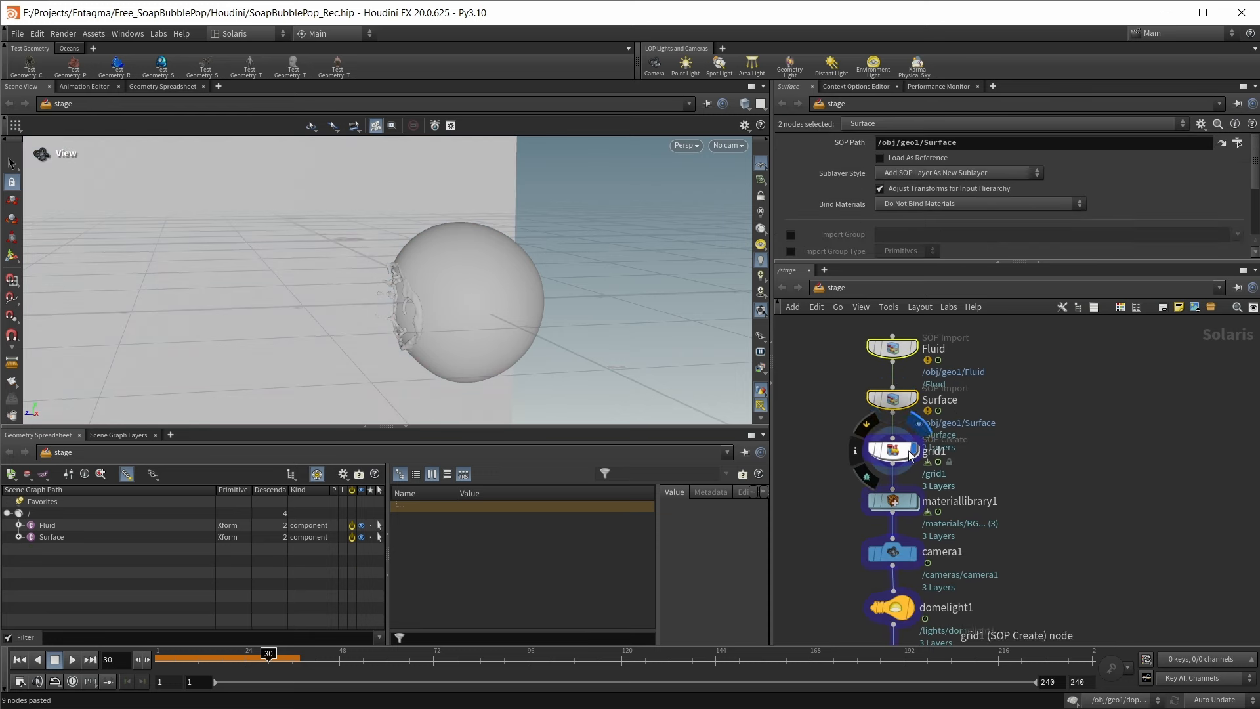
left_click(894, 450)
scroll(275, 223, "down", 5)
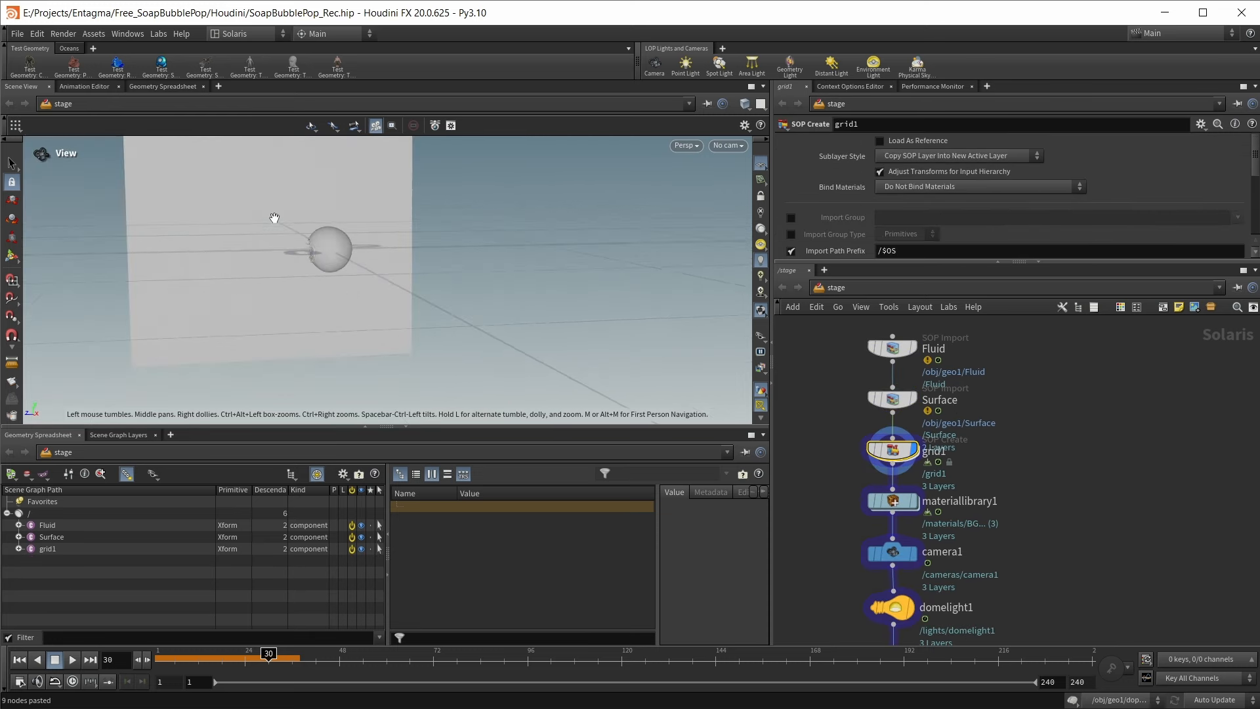
middle_click_drag(364, 202, 400, 282)
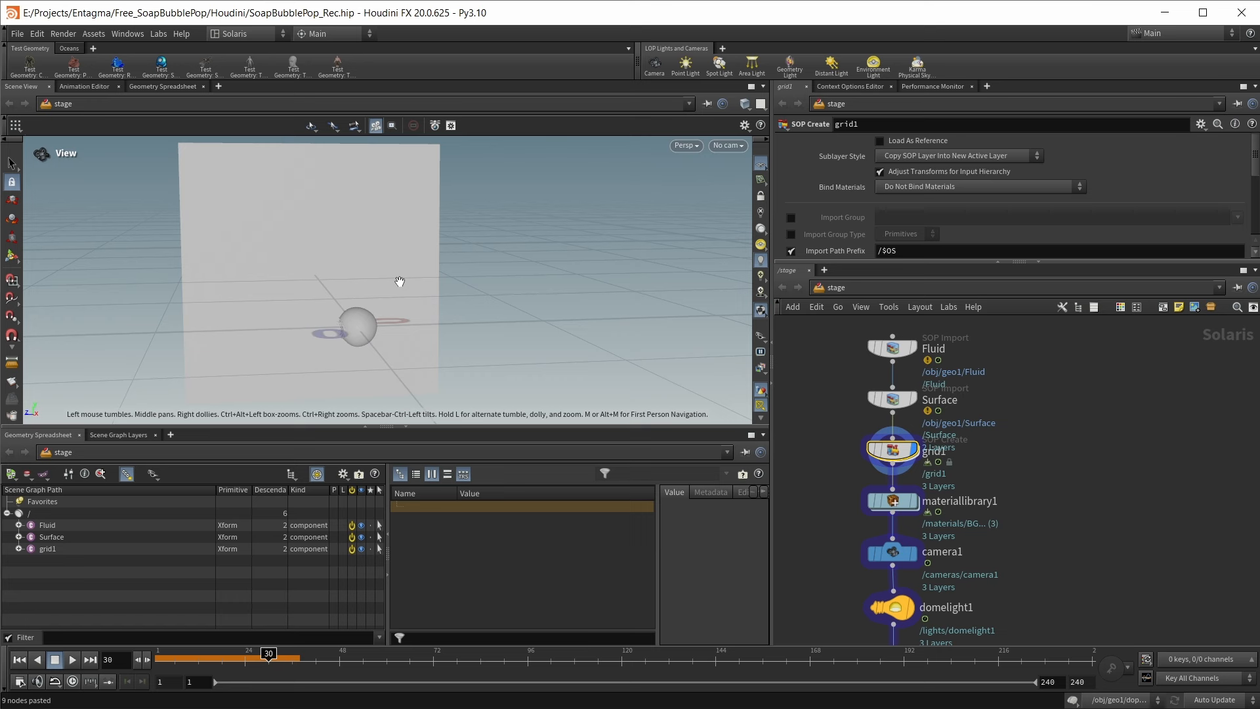
Display the materiallibrary1 and camera1 nodes in turn to review the material assignments and the camera's position
left_click(914, 501)
left_click(892, 501)
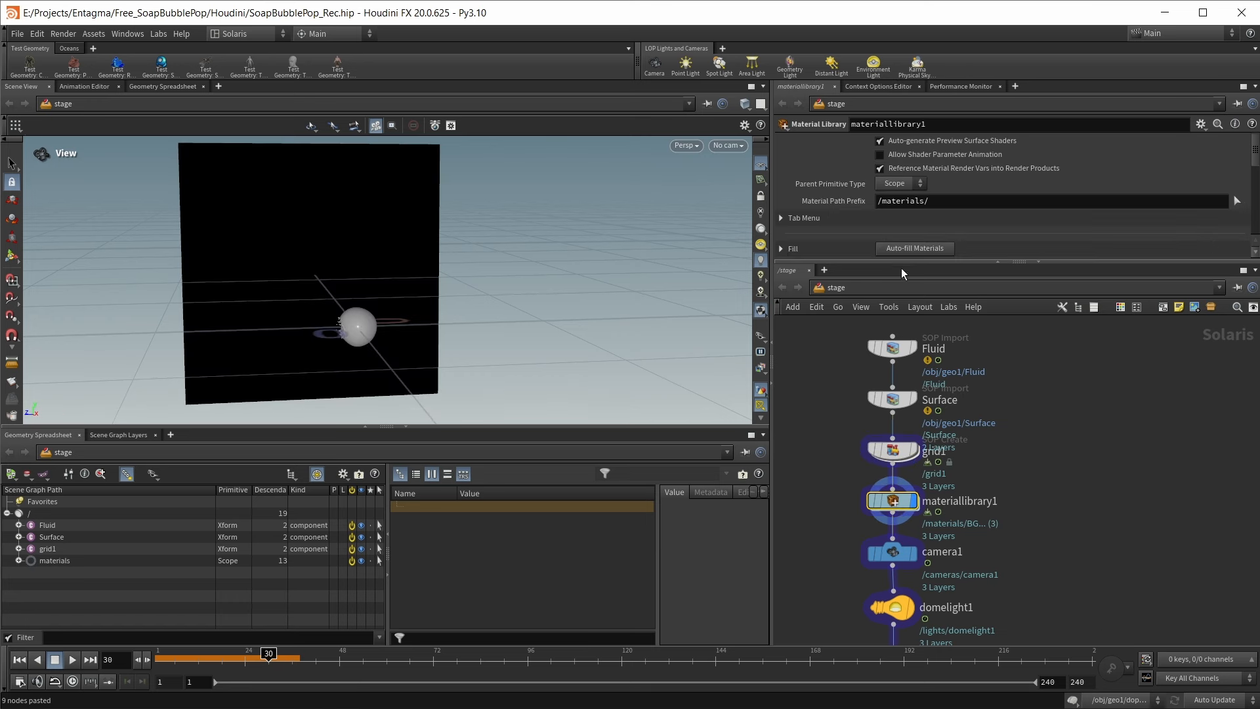
left_click_drag(902, 261, 902, 362)
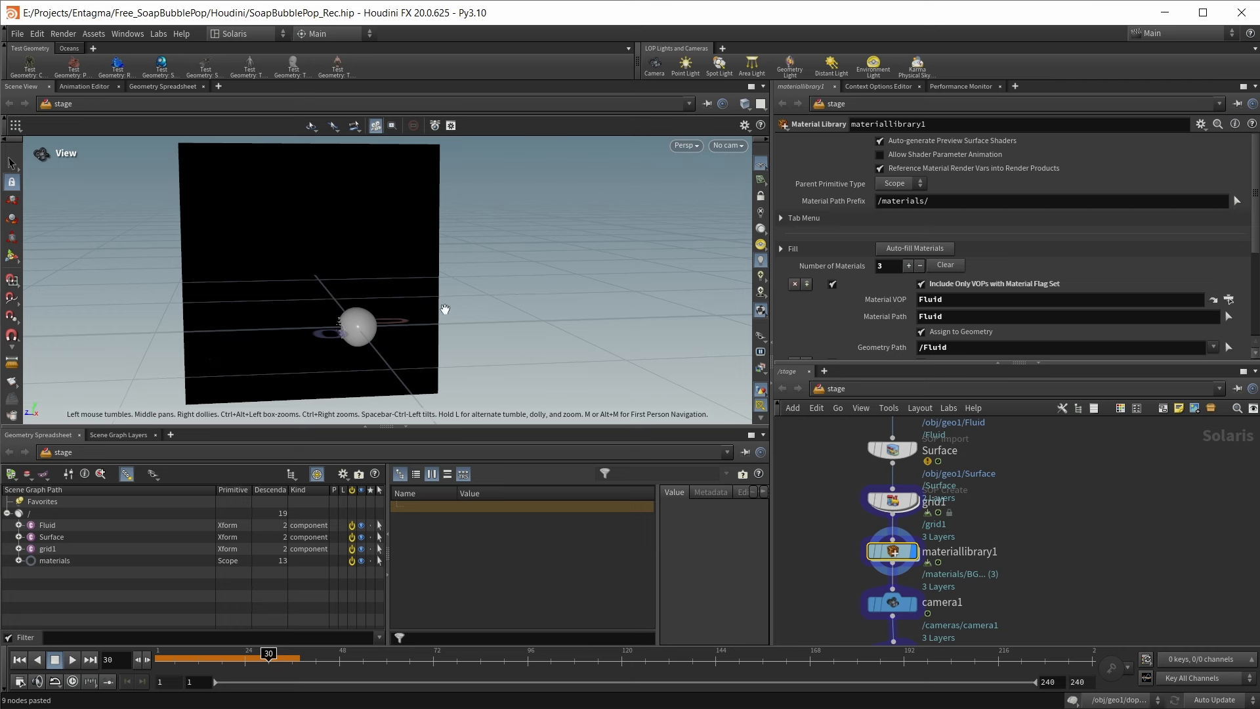
scroll(354, 336, "up", 3)
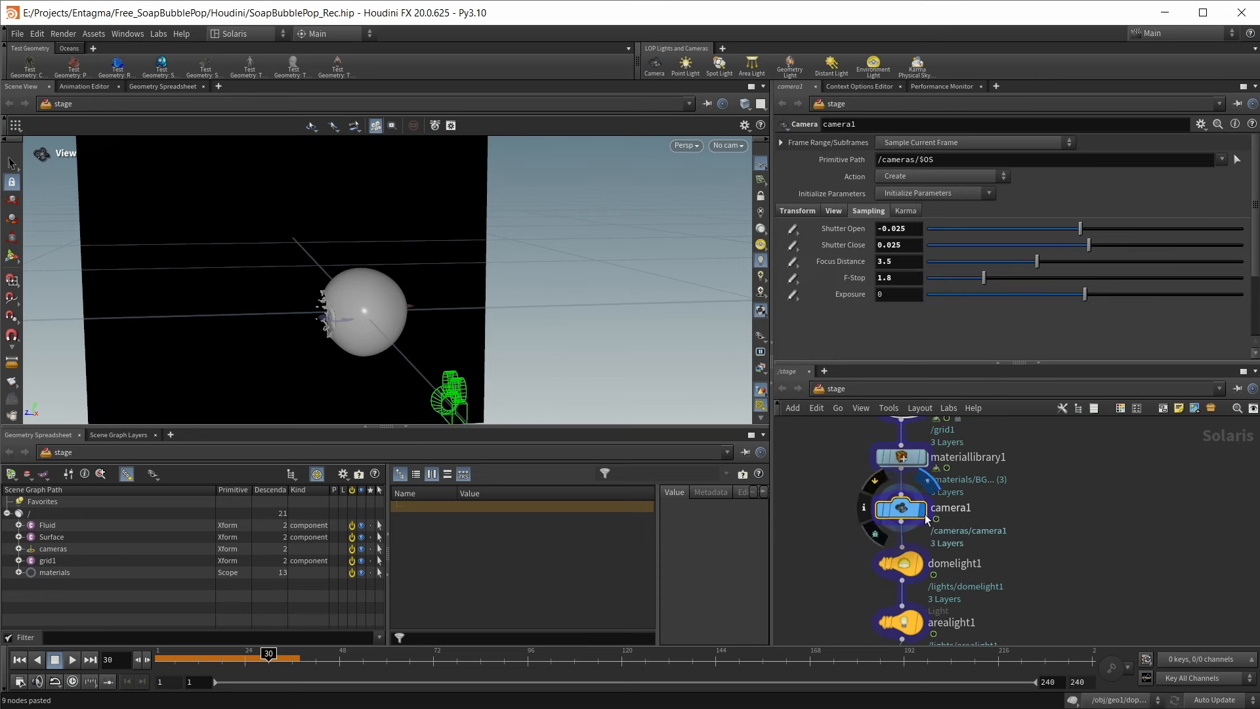
mouse_move(473, 315)
left_mouse_down()
mouse_move(459, 309)
mouse_move(498, 308)
mouse_move(480, 317)
left_mouse_up()
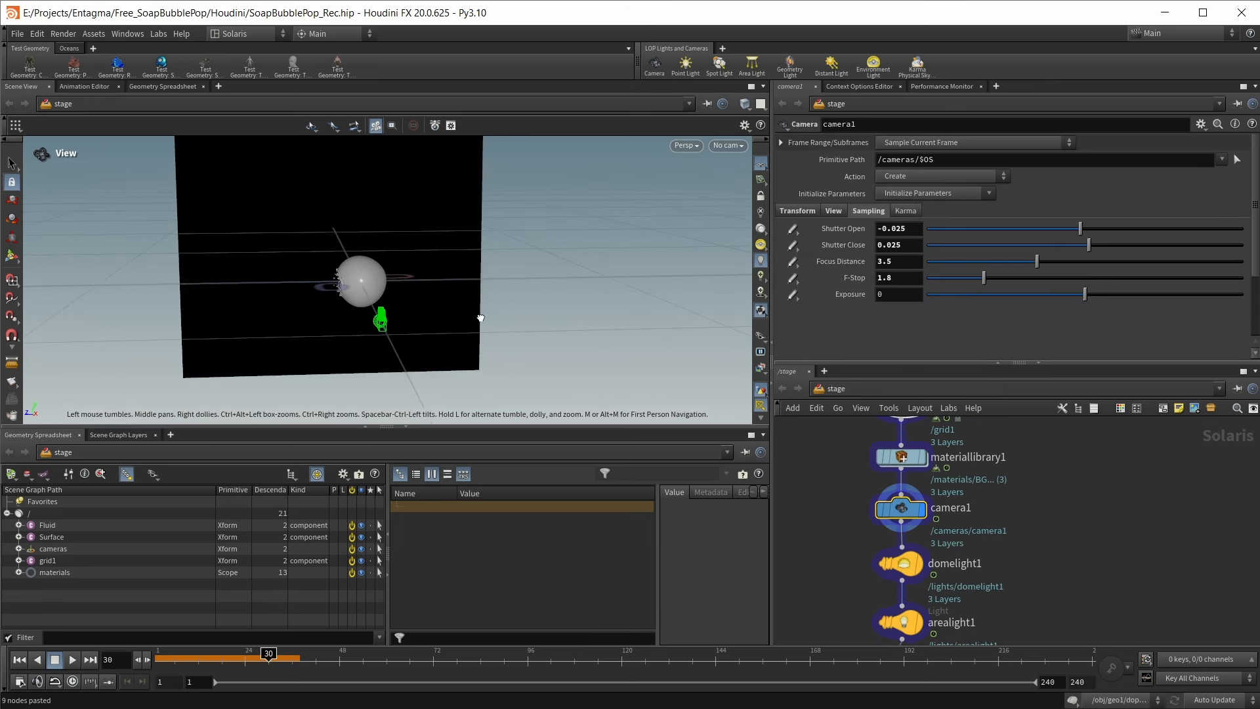
middle_click_drag(1086, 558, 1083, 488)
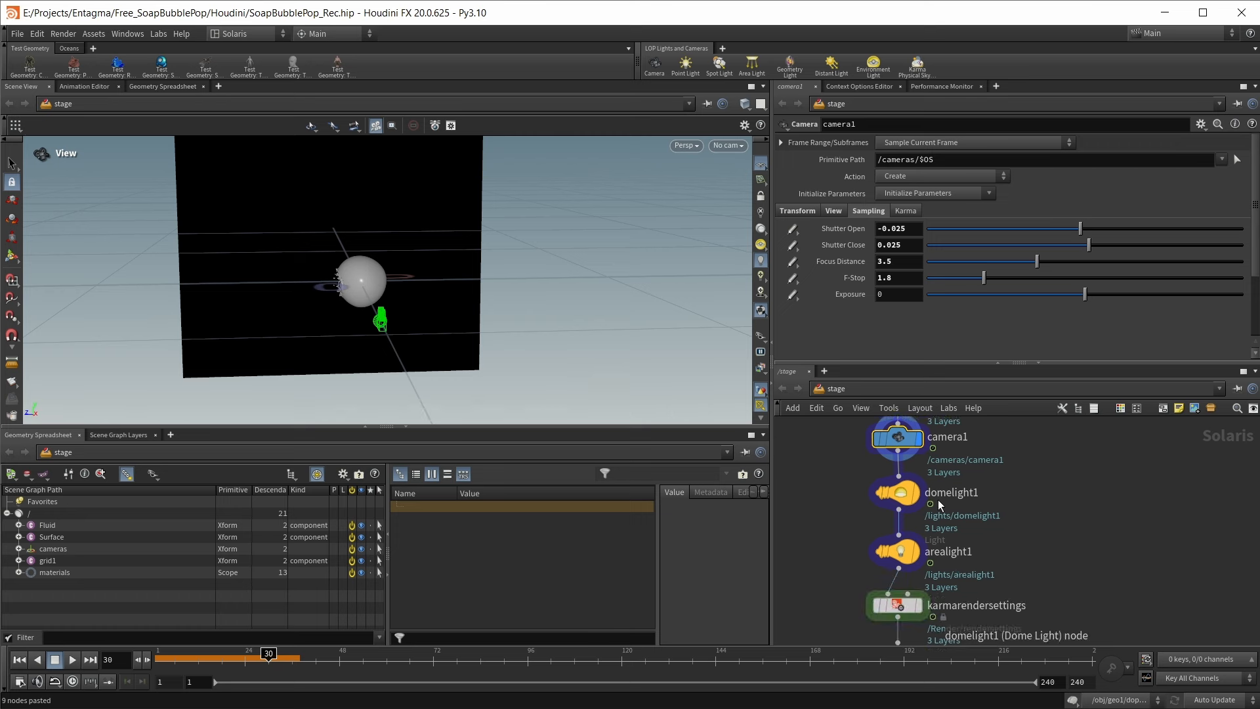
Display domelight1 and arealight1 in turn and examine the environment and the area light's placement around the bubble
left_click(920, 496)
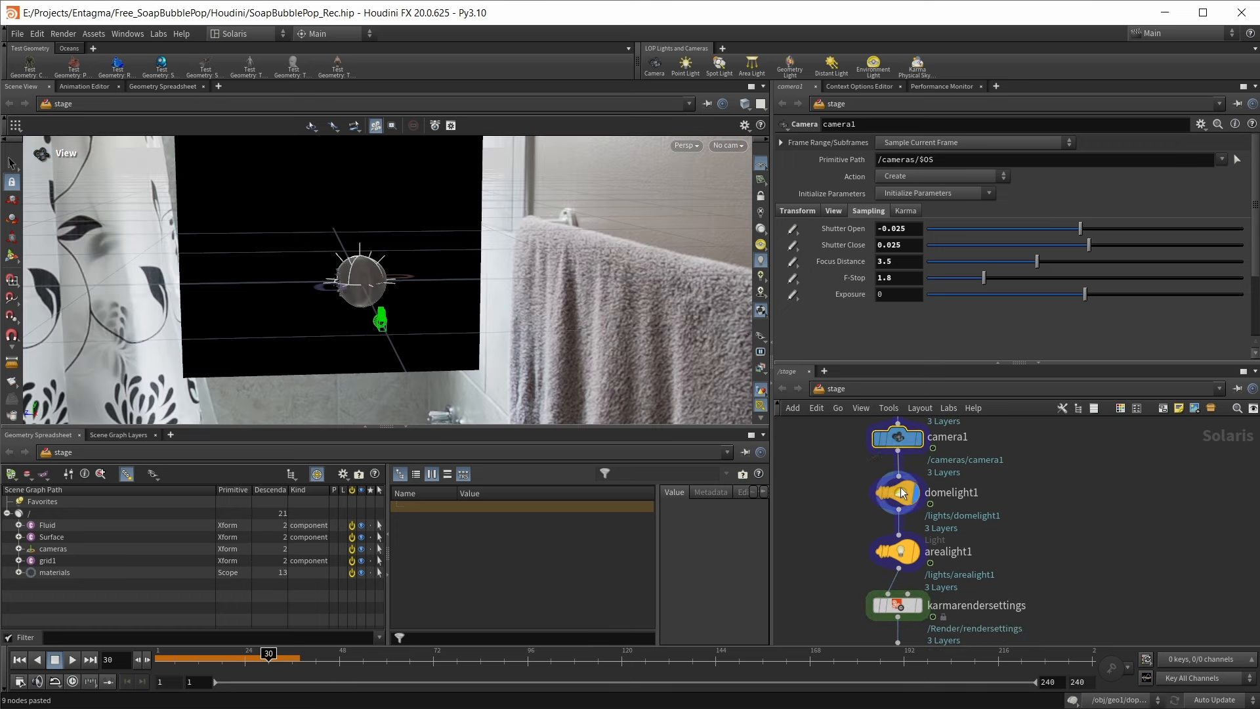
left_click(899, 494)
left_click(917, 553)
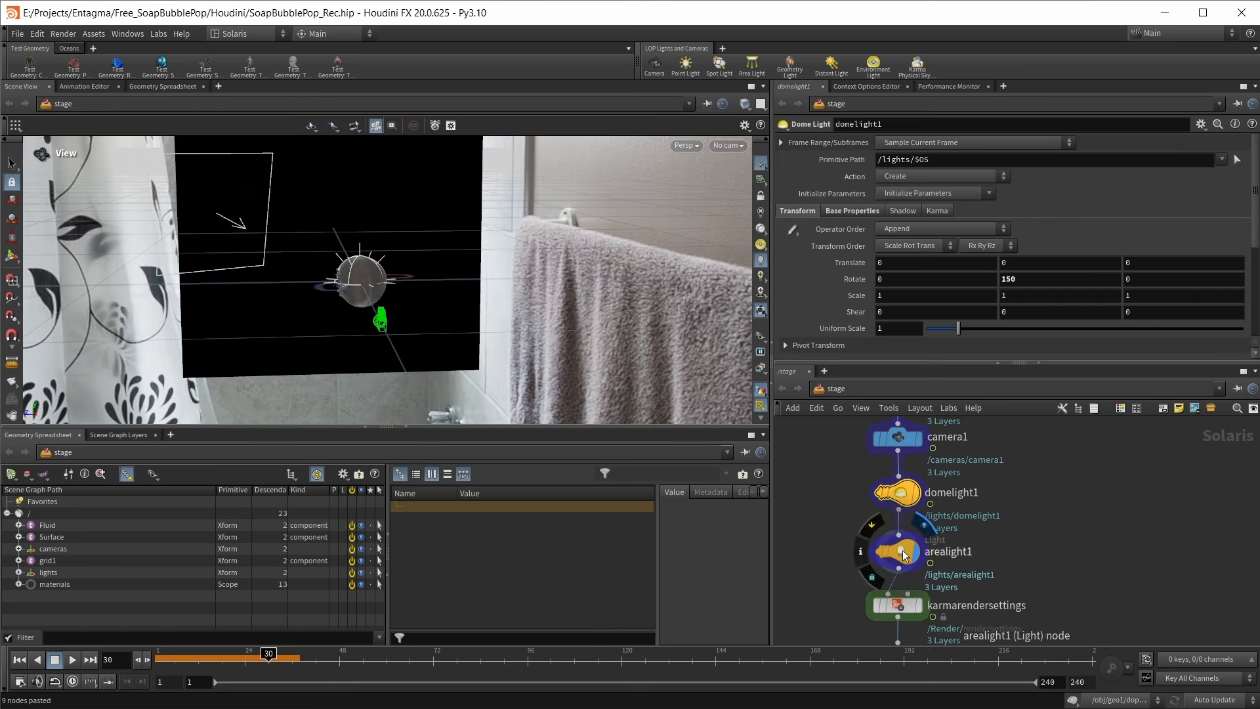
left_click(903, 555)
left_click_drag(550, 311, 507, 281)
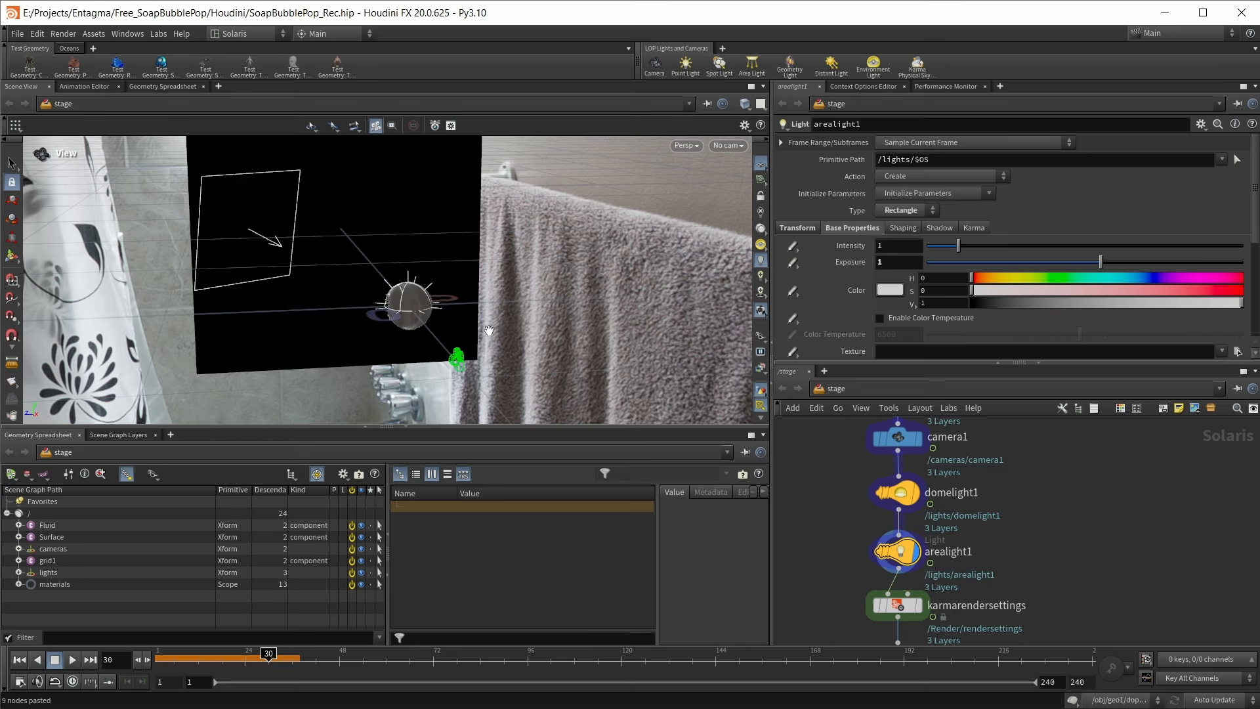
left_click_drag(461, 223, 561, 295)
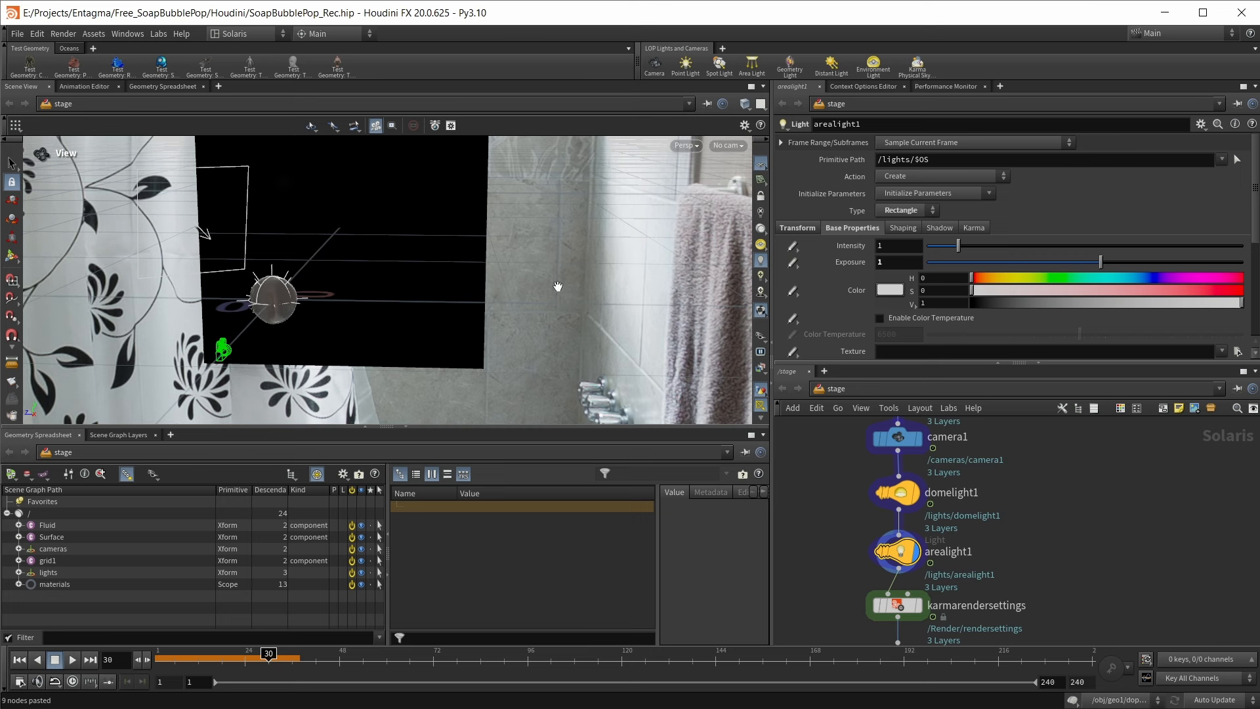
middle_click_drag(1028, 542, 1038, 487)
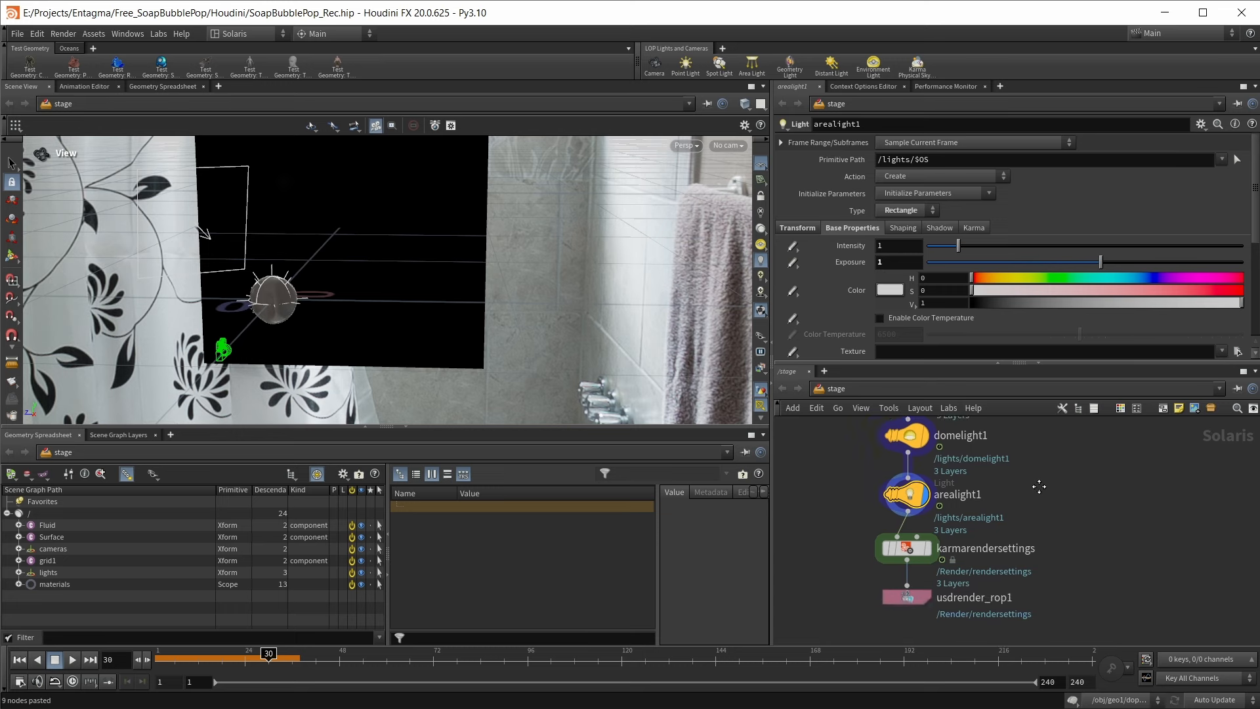
Display the karmarendersettings node and review its ray limits and camera effects settings
left_click(927, 548)
left_click(915, 551)
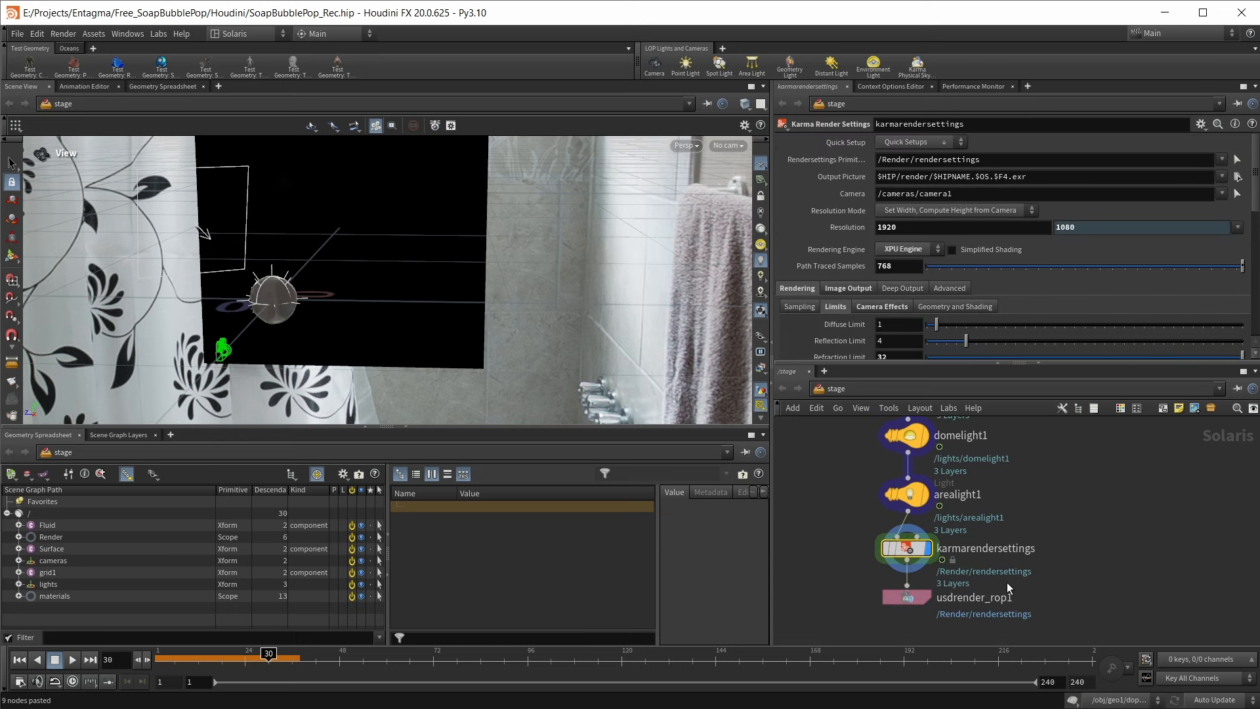
left_click_drag(894, 362, 895, 455)
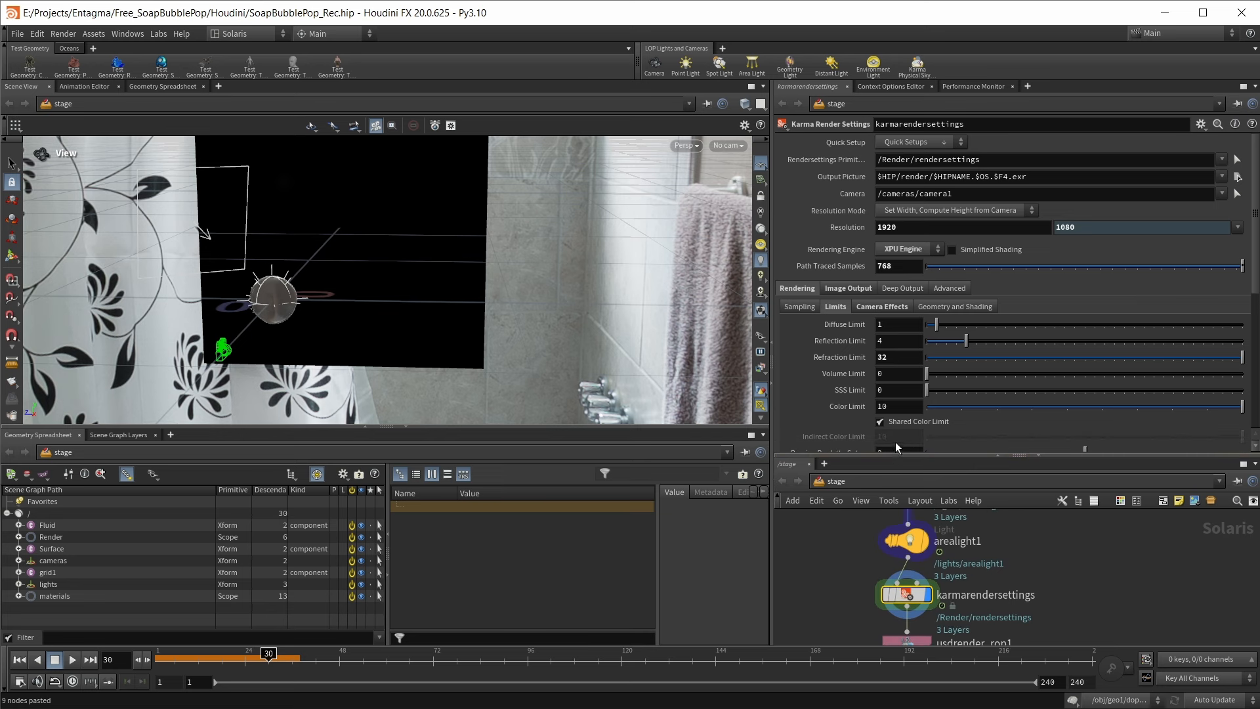
double_click(881, 358)
left_click(881, 306)
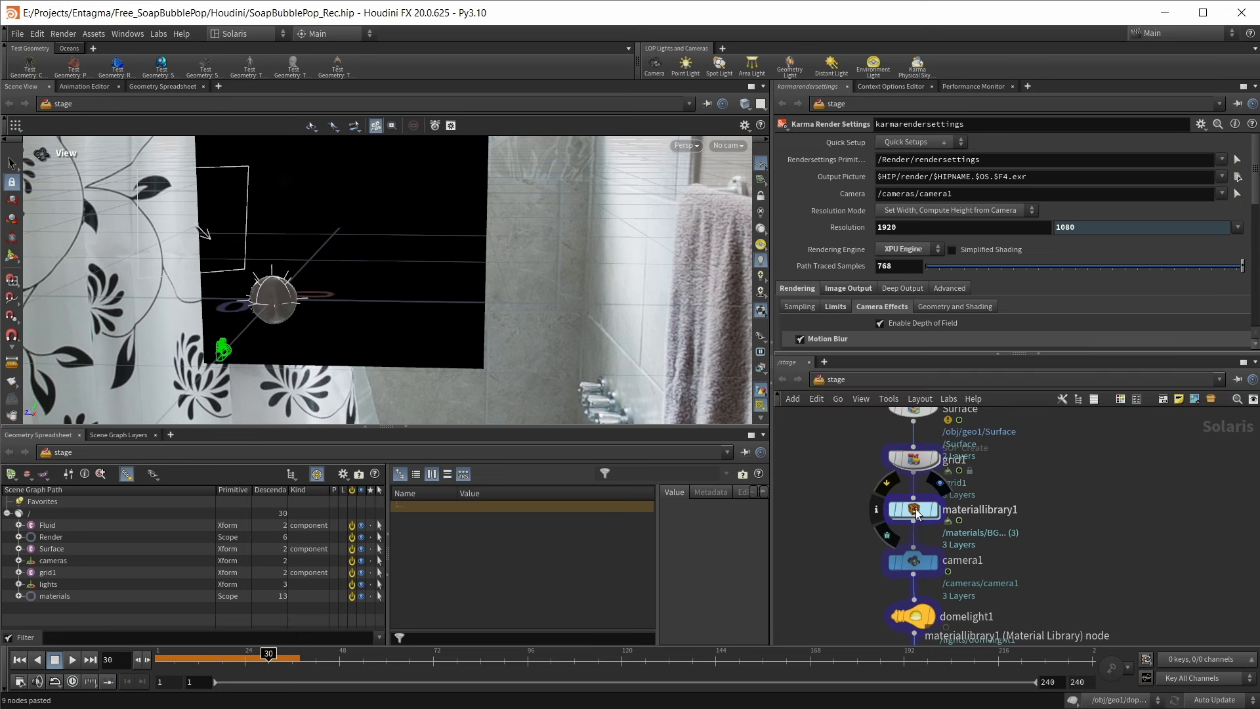
Go inside materiallibrary1, open the Surface material and select its mtlxstandard_surface shader
double_click(915, 511)
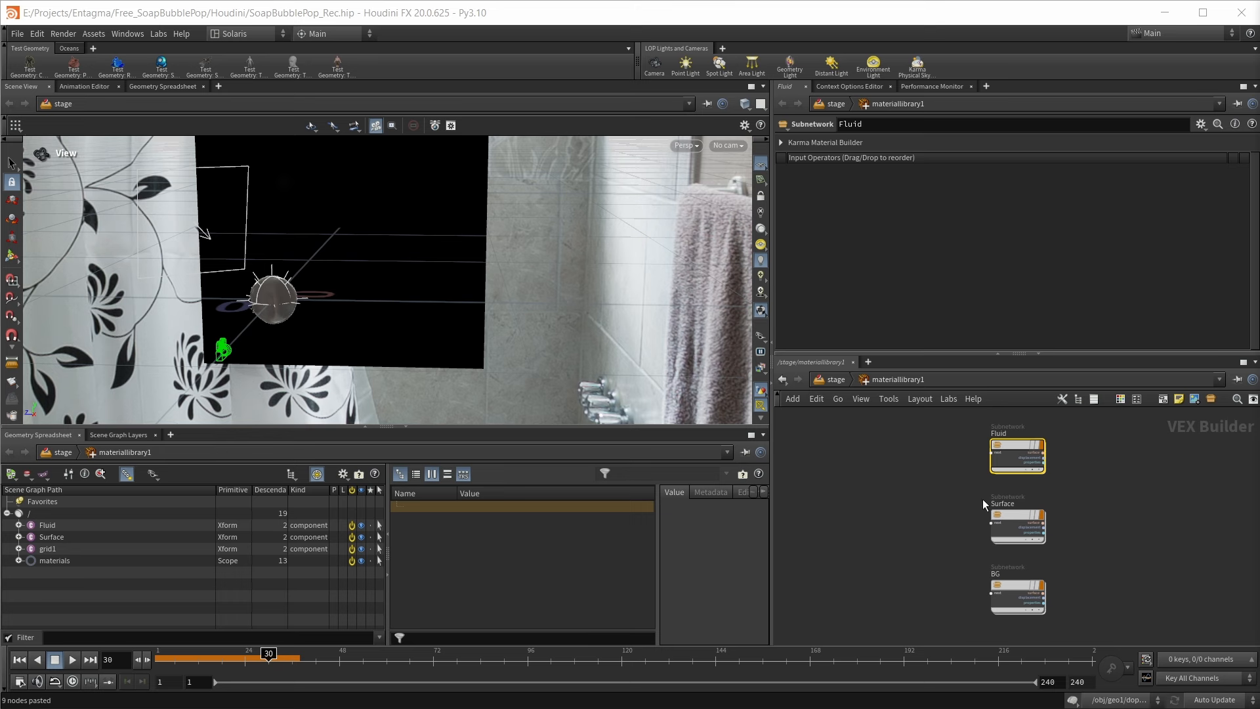
left_click_drag(983, 498, 1093, 552)
left_click_drag(980, 586, 1133, 613)
scroll(1057, 528, "up", 3)
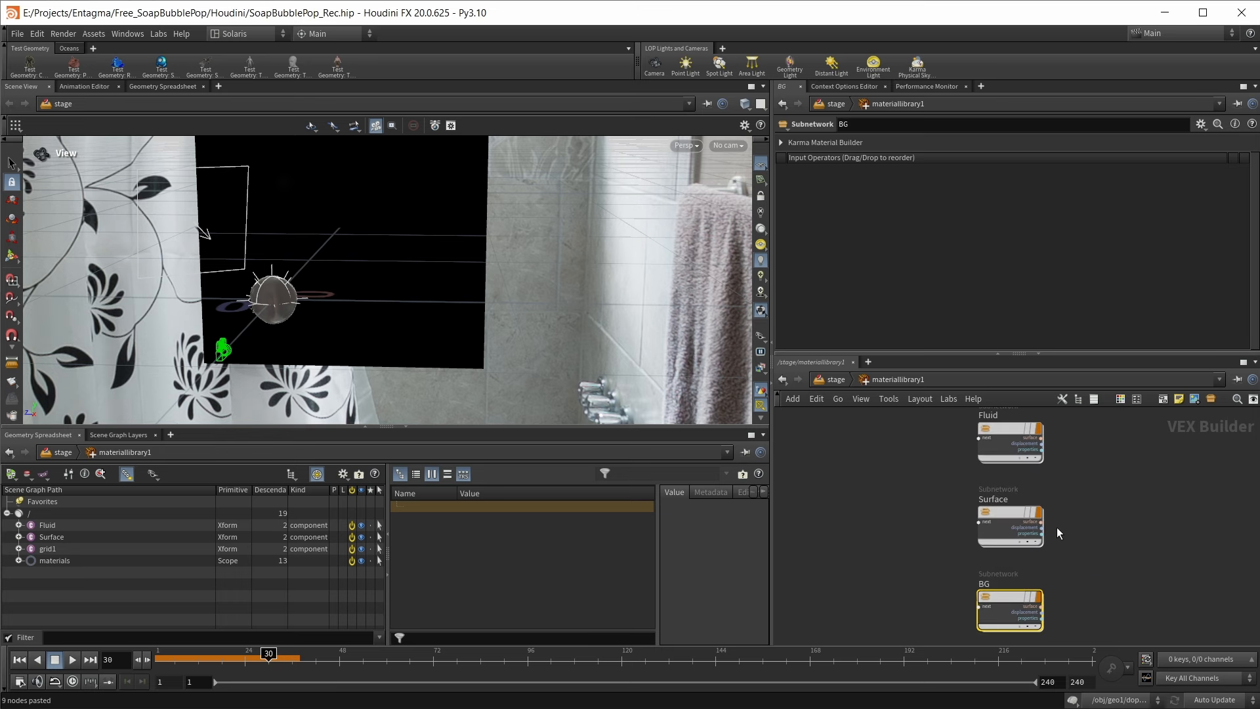
middle_click_drag(1090, 504, 1159, 568)
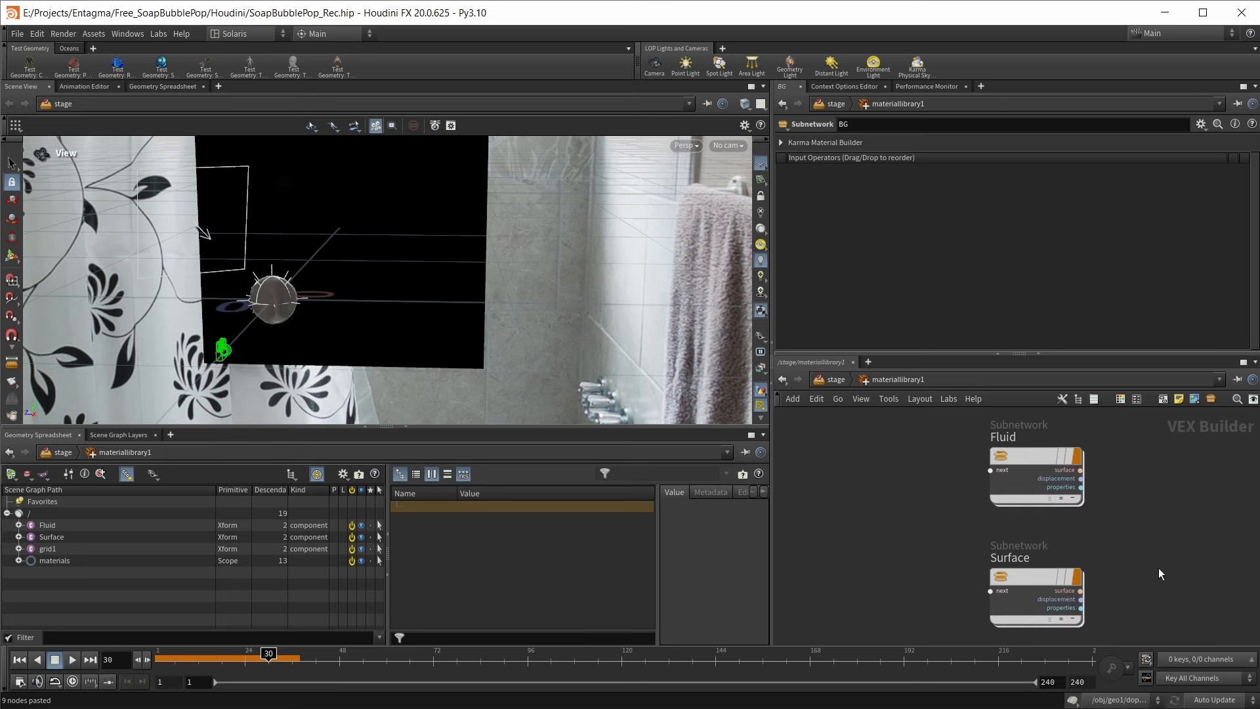
double_click(1018, 573)
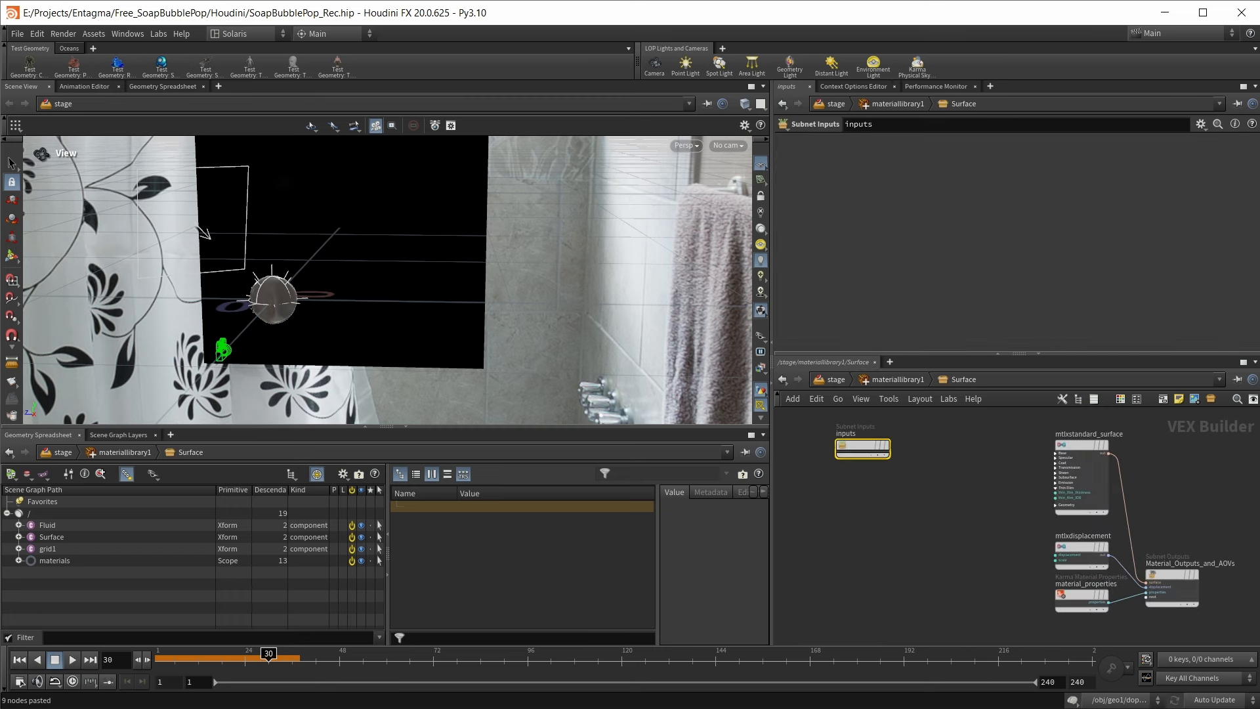
left_click(1081, 474)
Look through /cameras/camera1 in the viewport and switch its renderer to Karma XPU
left_click(728, 145)
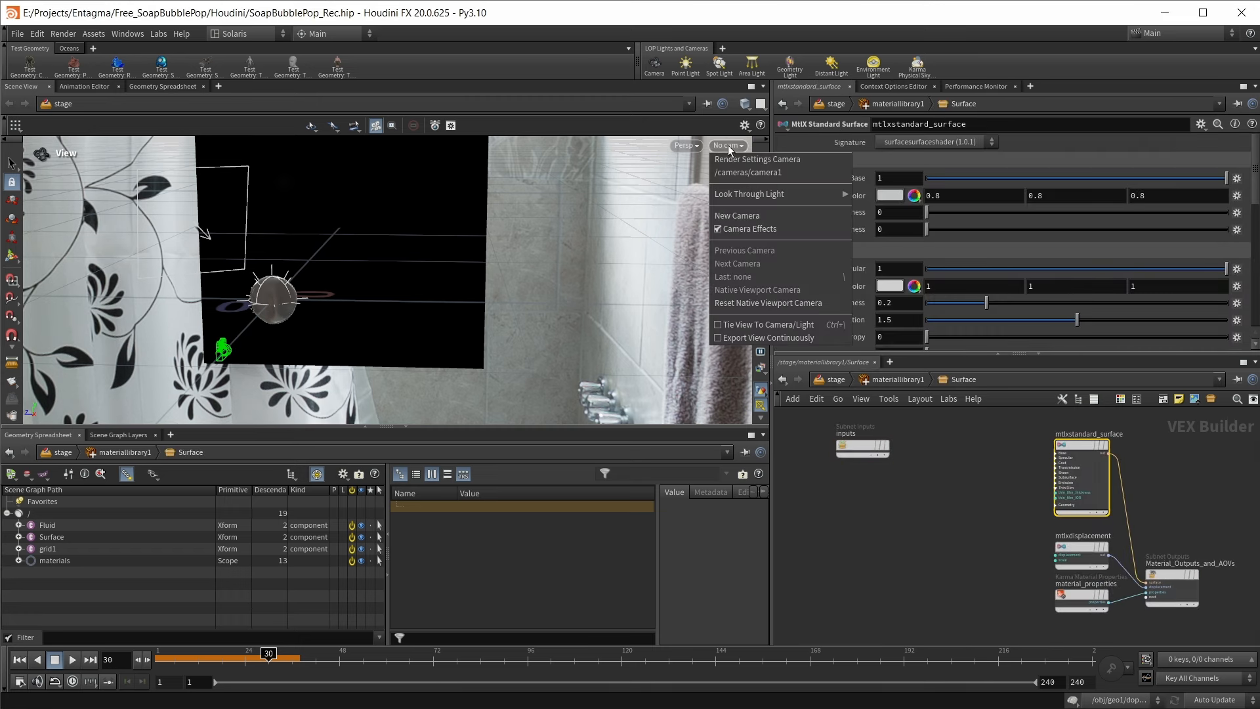
left_click(749, 172)
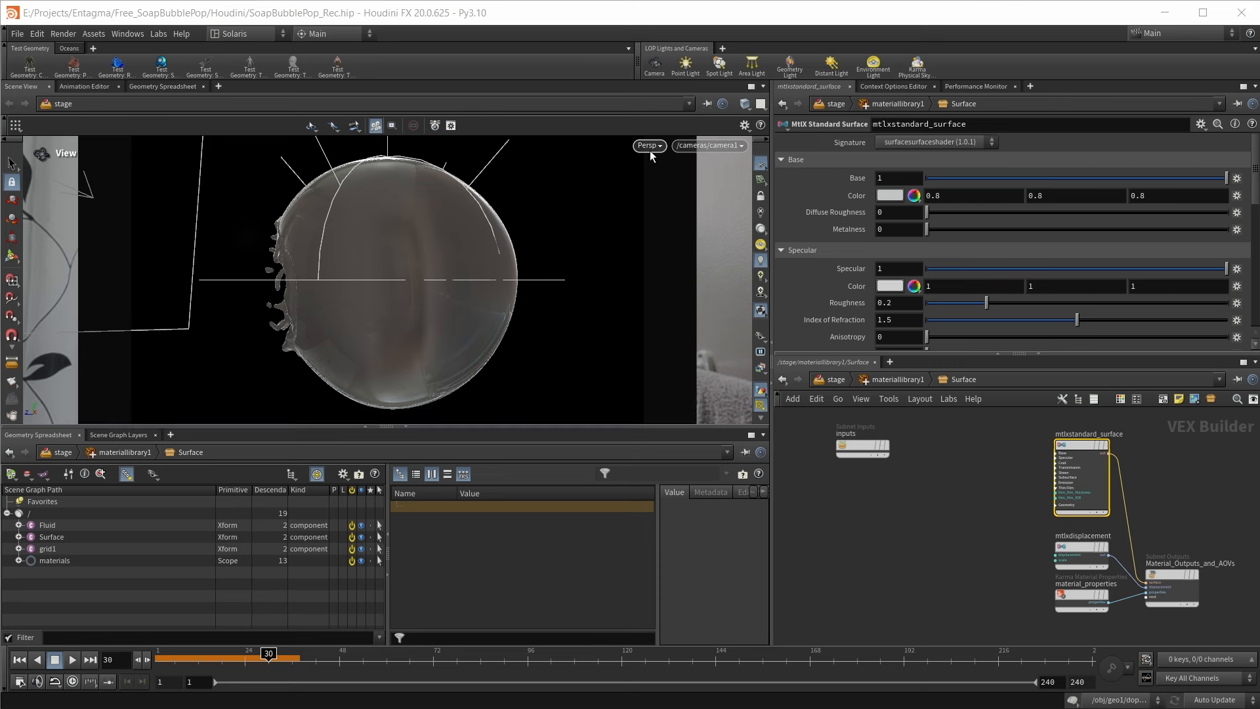
left_click(651, 148)
left_click(656, 216)
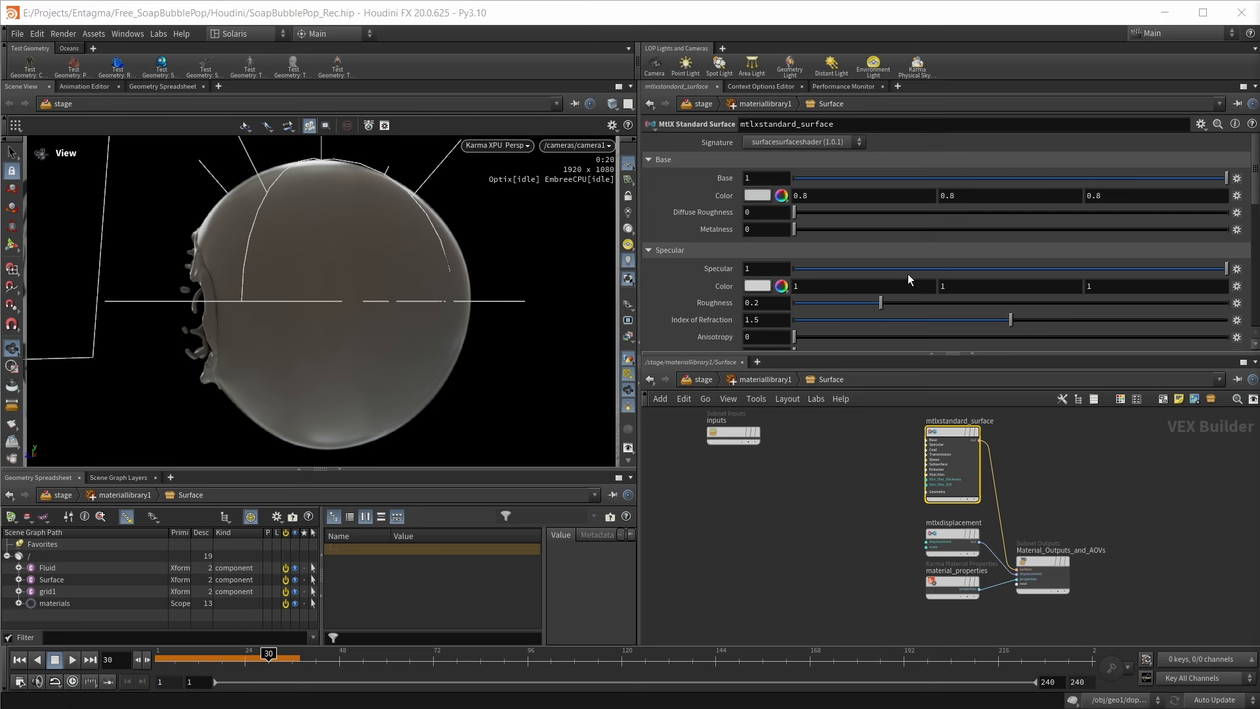
Make the Surface material's standard surface shader thin walled, with Transmission 1 and specular Roughness 0
scroll(954, 270, "down", 10)
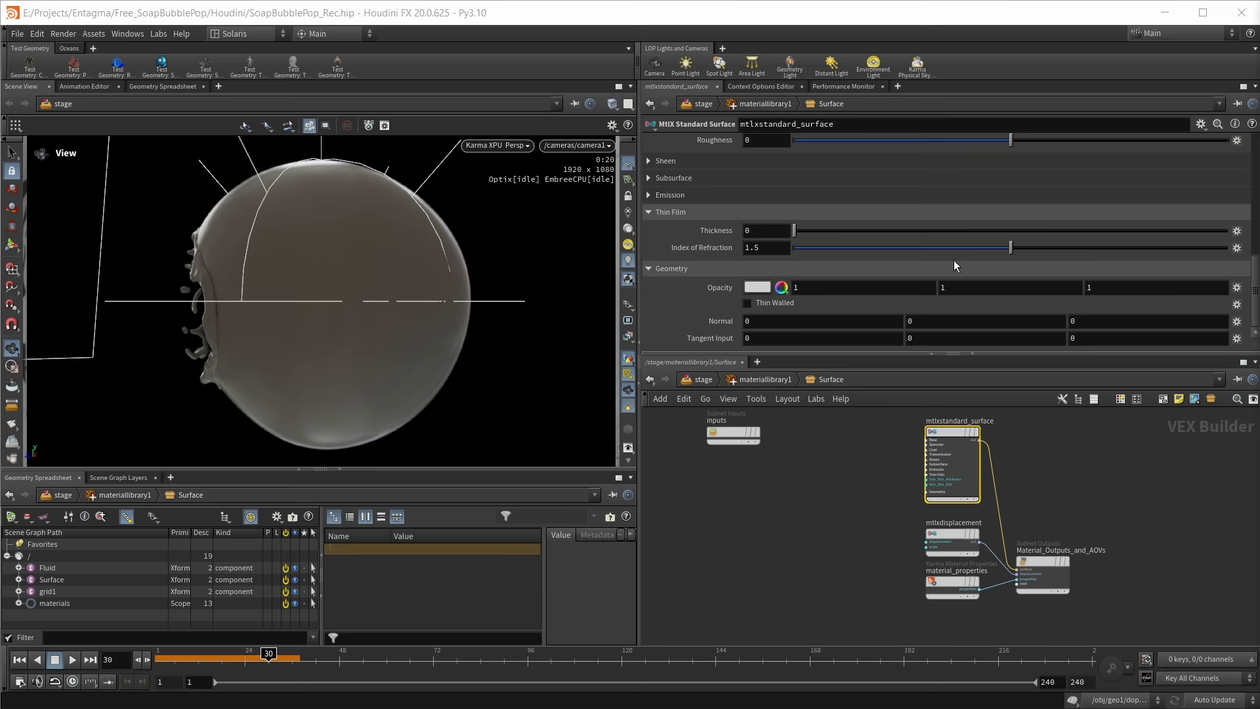
left_click(746, 303)
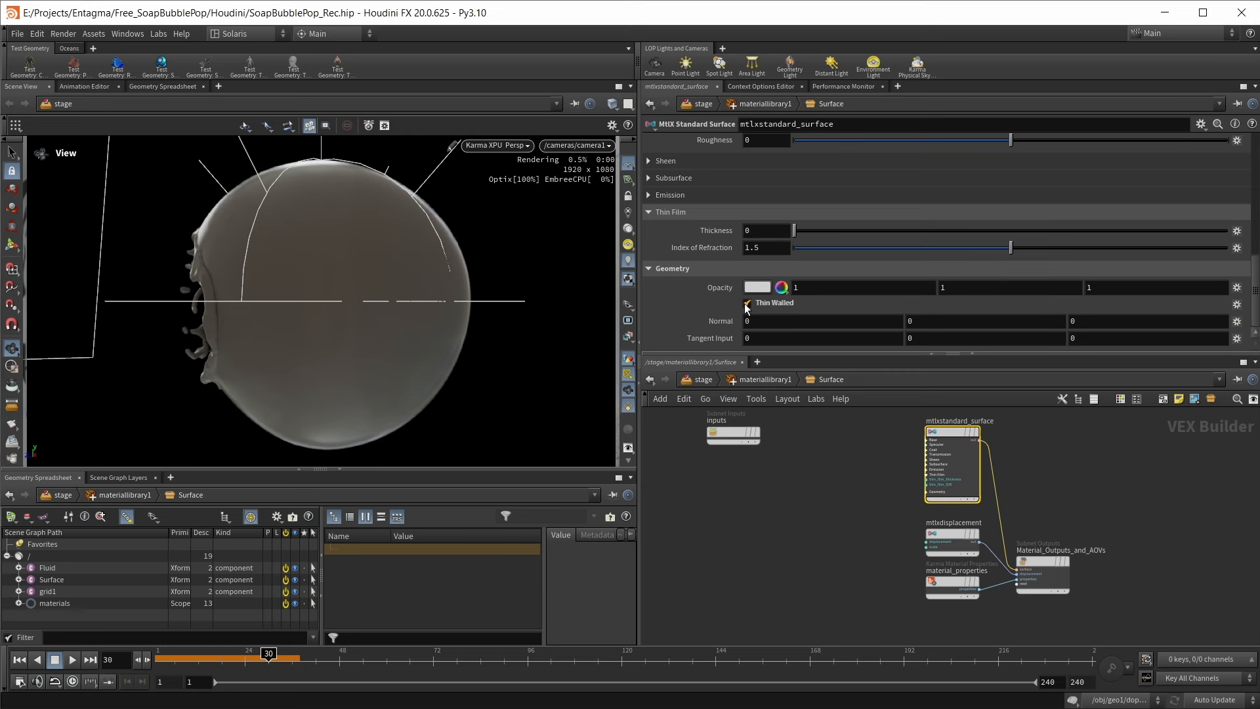
scroll(703, 306, "up", 6)
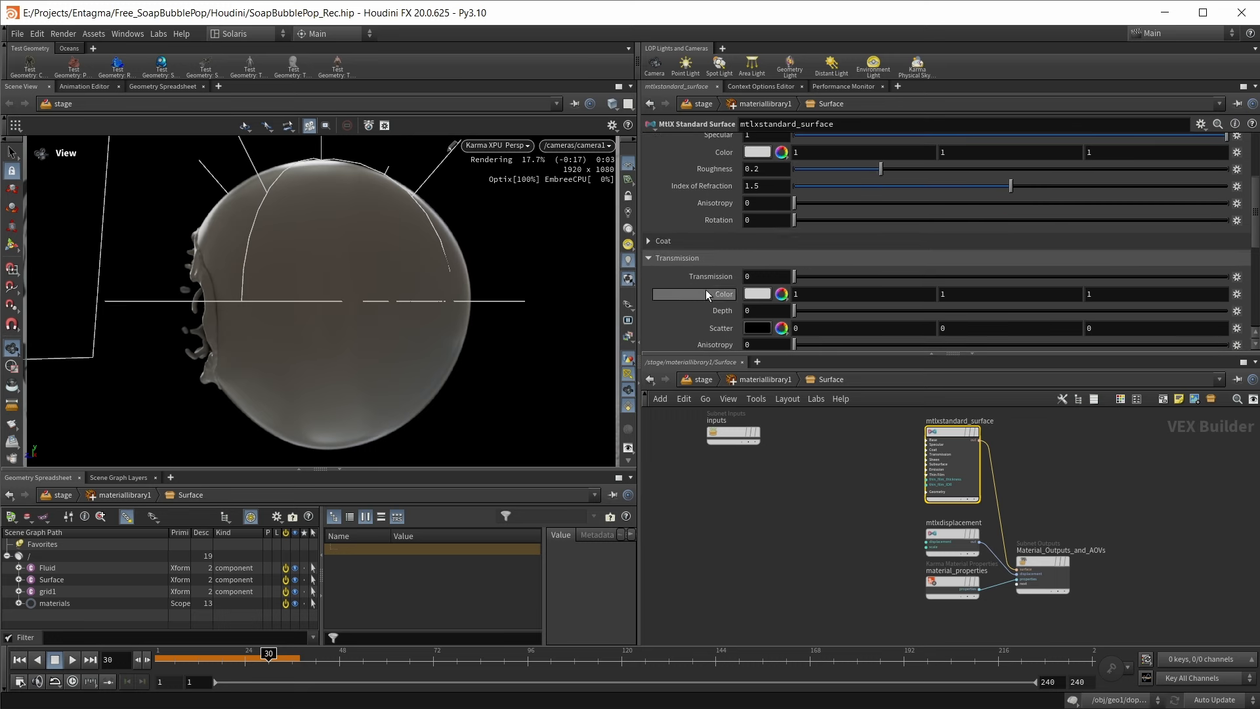
scroll(728, 289, "down", 1)
left_click_drag(794, 242, 1226, 242)
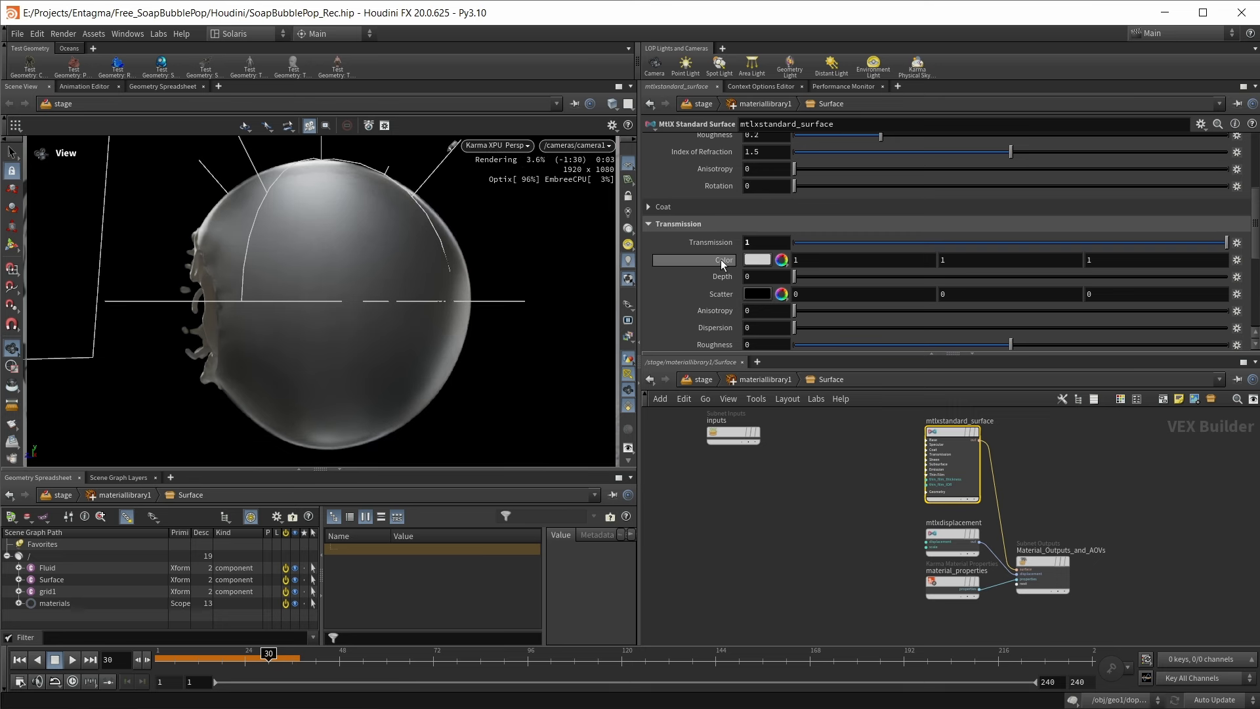
scroll(720, 259, "up", 4)
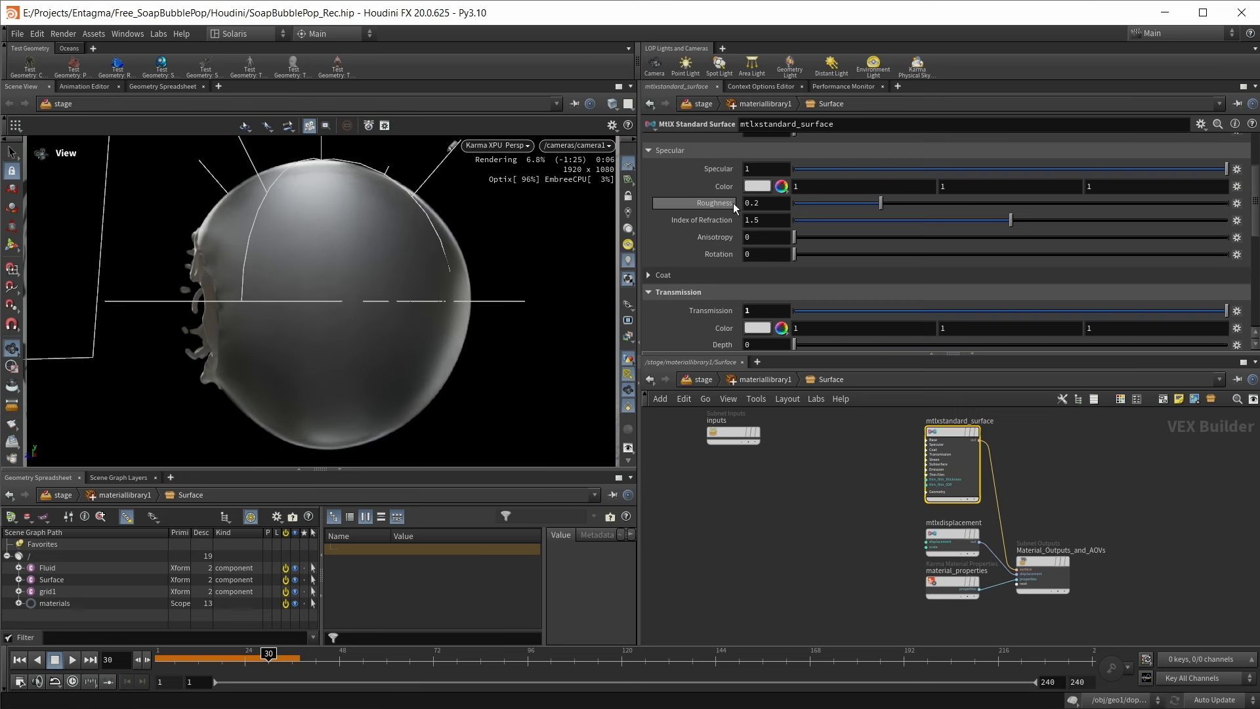
left_click_drag(869, 202, 613, 209)
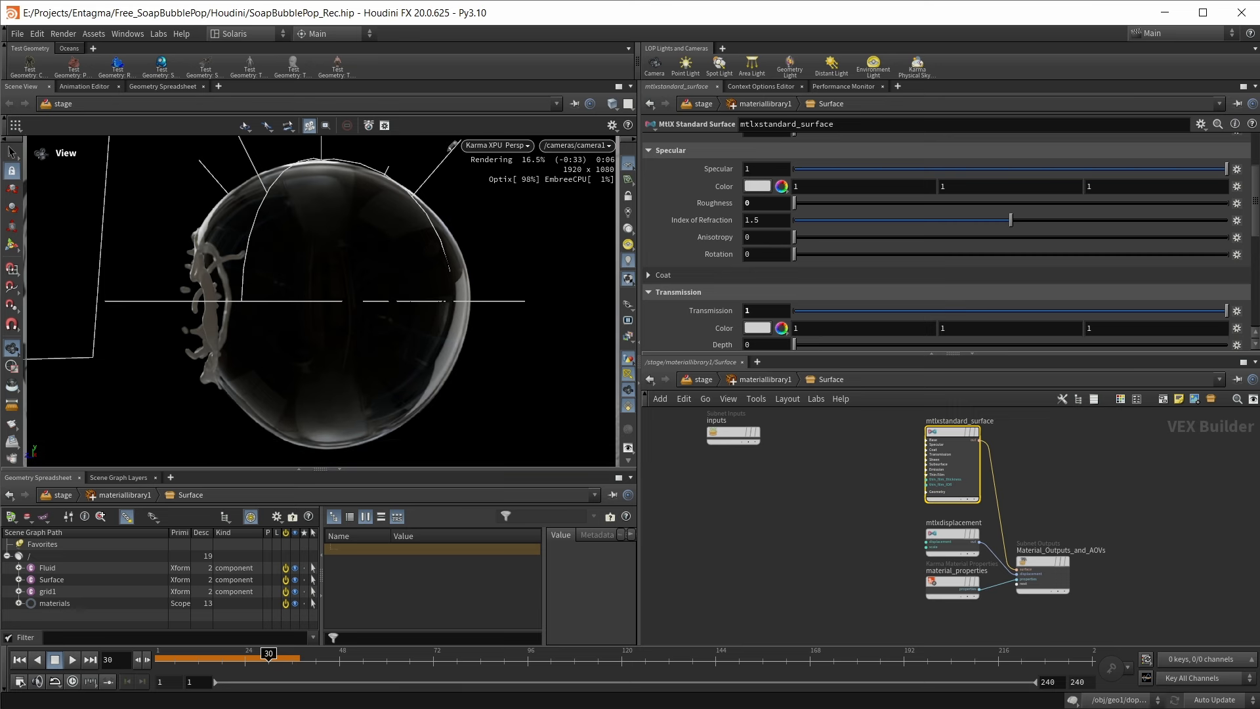
Add a MtlX Image node to the Surface material network, away from the standard surface shader on its input side
scroll(866, 207, "down", 5)
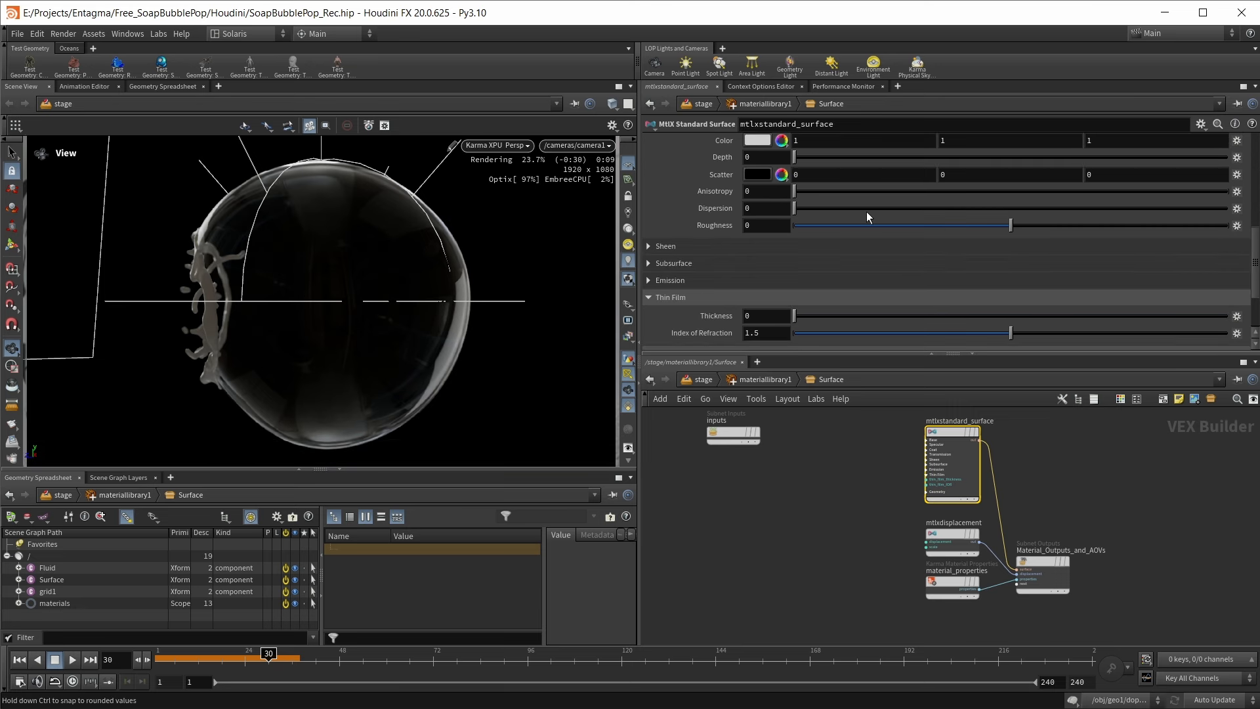
scroll(707, 257, "down", 3)
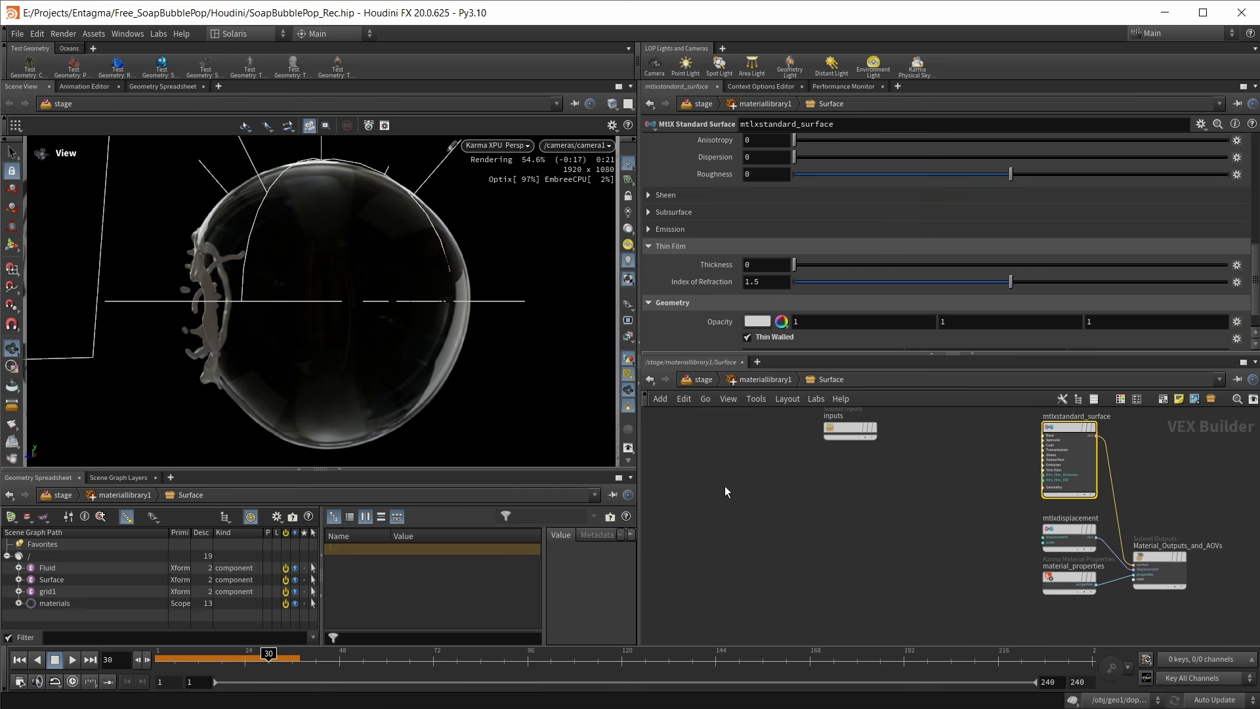
key("Tab")
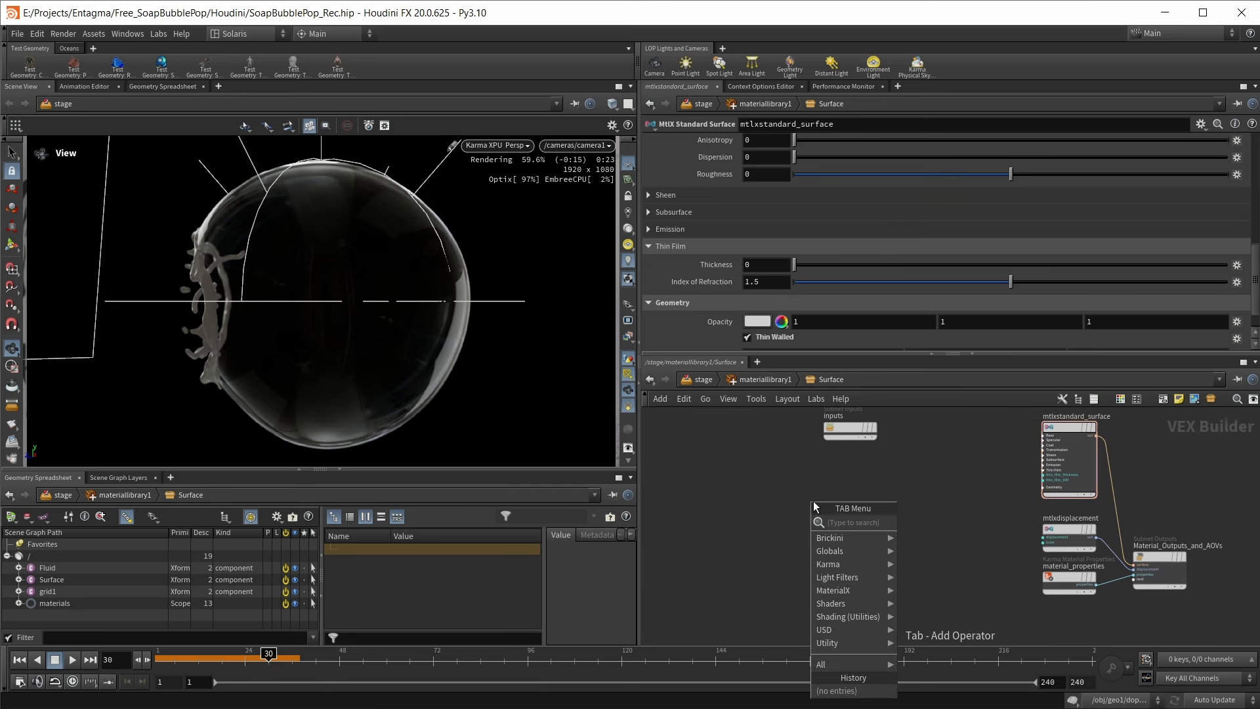
type("ima")
key("Return")
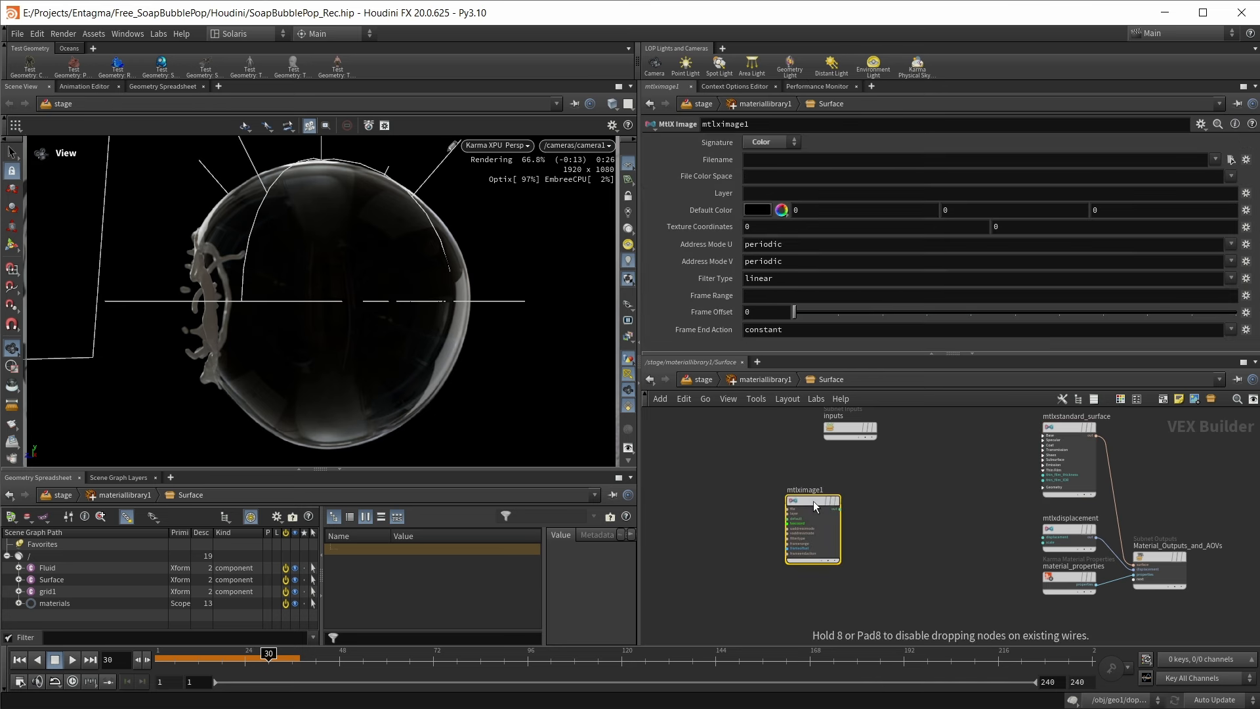
left_click(815, 479)
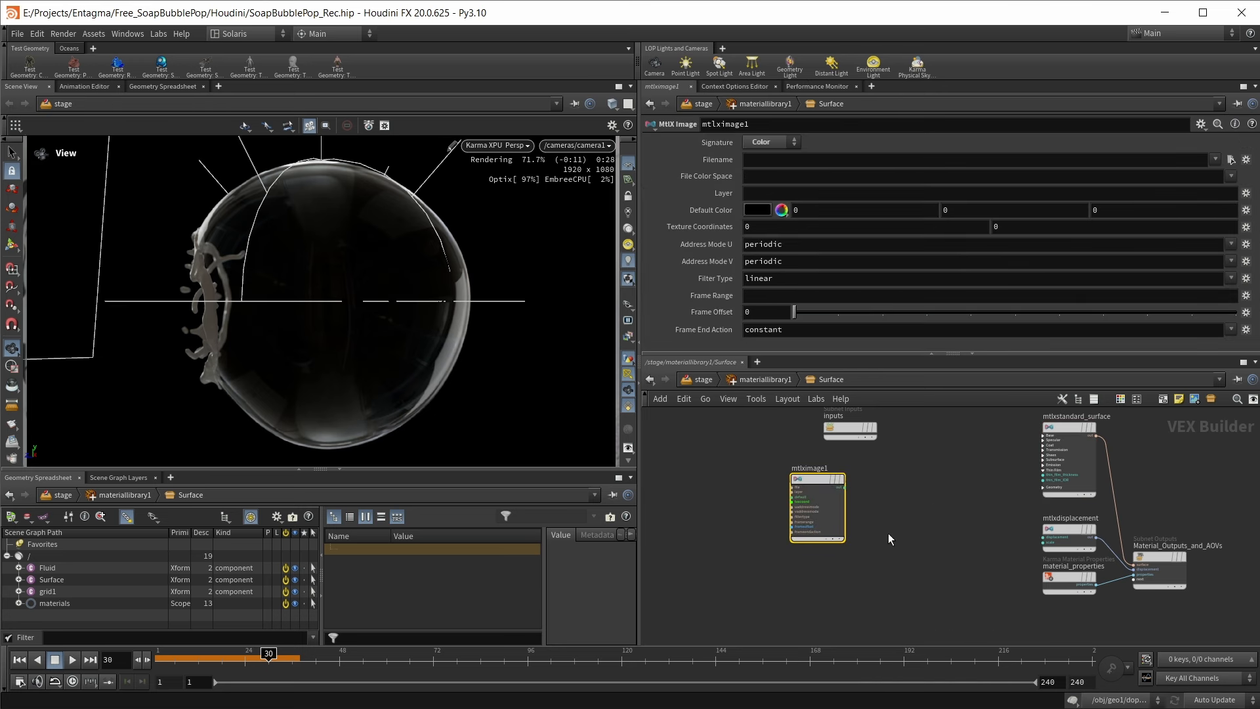
Add a MtlX Geometry Property Value node below mtlximage1
scroll(887, 532, "up", 3)
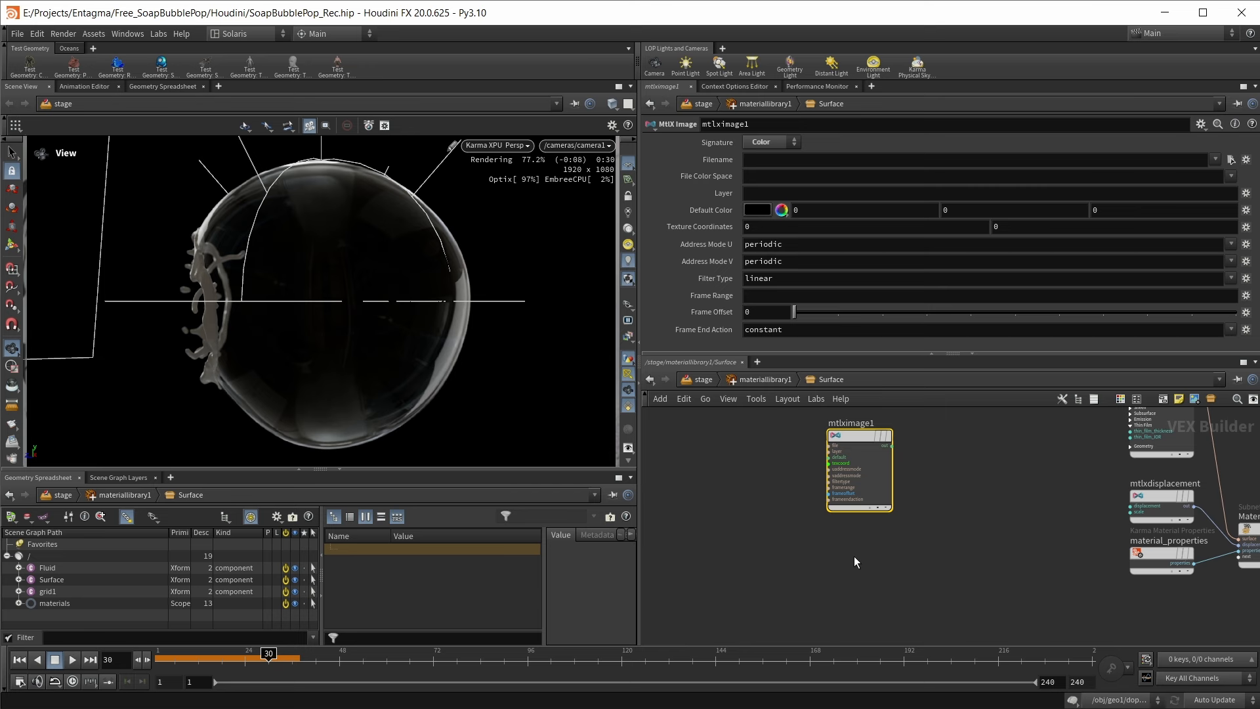
left_click(879, 577)
key("Tab")
type("geoma")
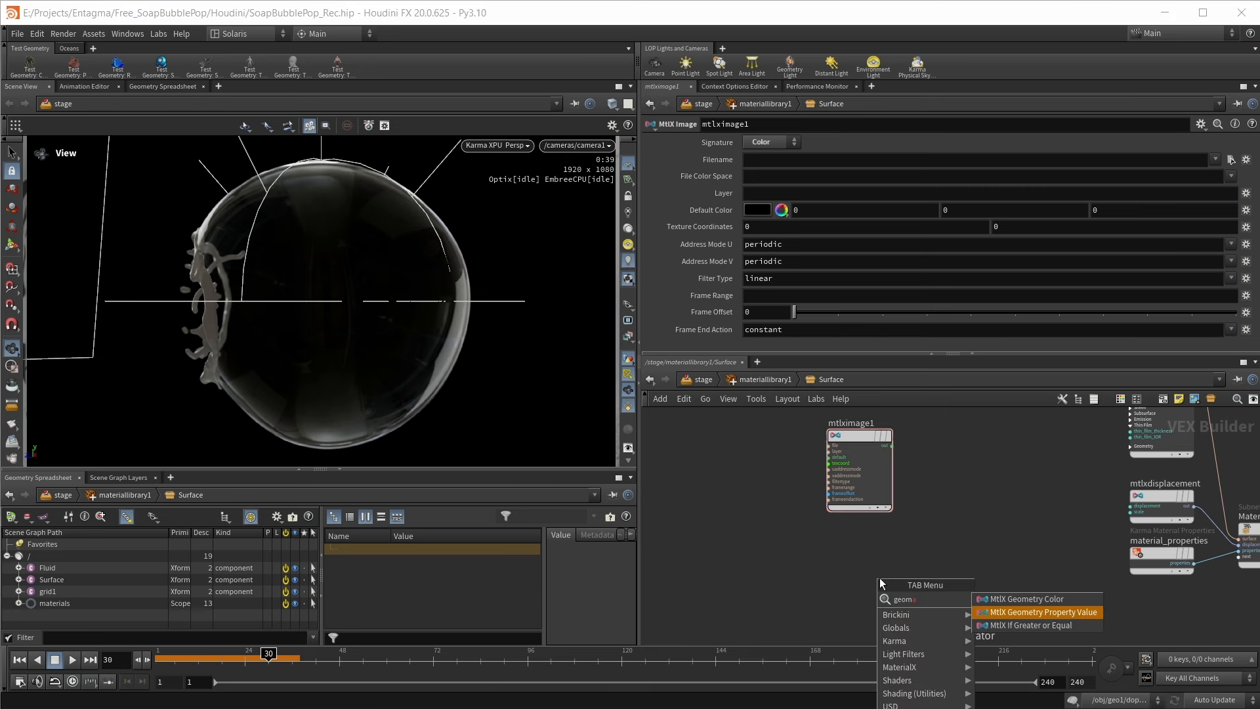
key("Return")
left_click(879, 578)
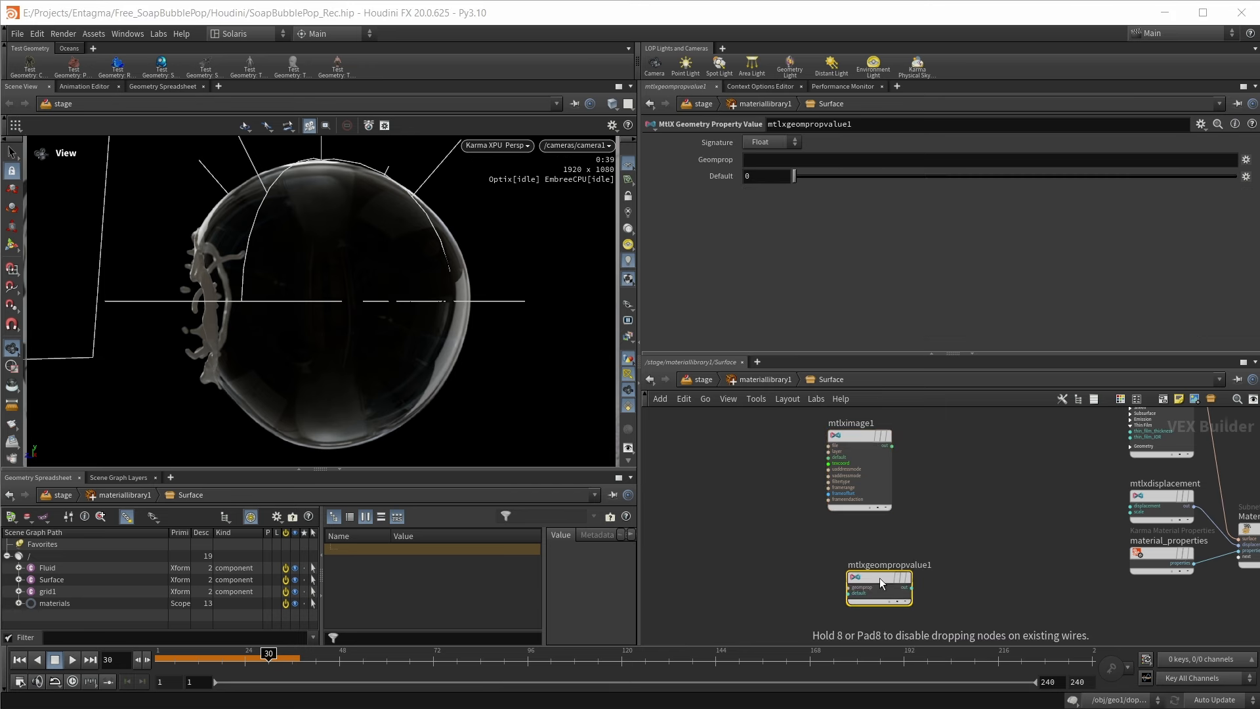
Look up the film thickness primvar on the Surface mesh_0 and set mtlxgeompropvalue1's Geomprop to film_thickness
left_click(171, 580)
scroll(367, 554, "down", 5)
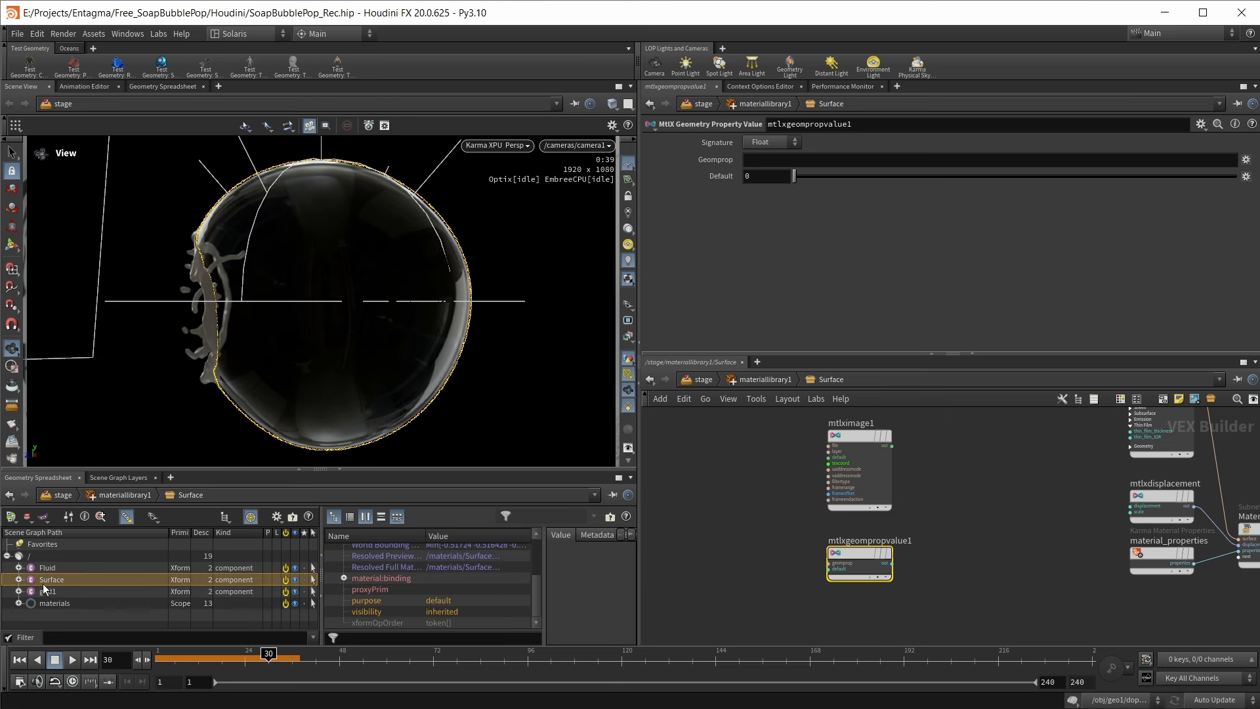
left_click(18, 580)
left_click(85, 591)
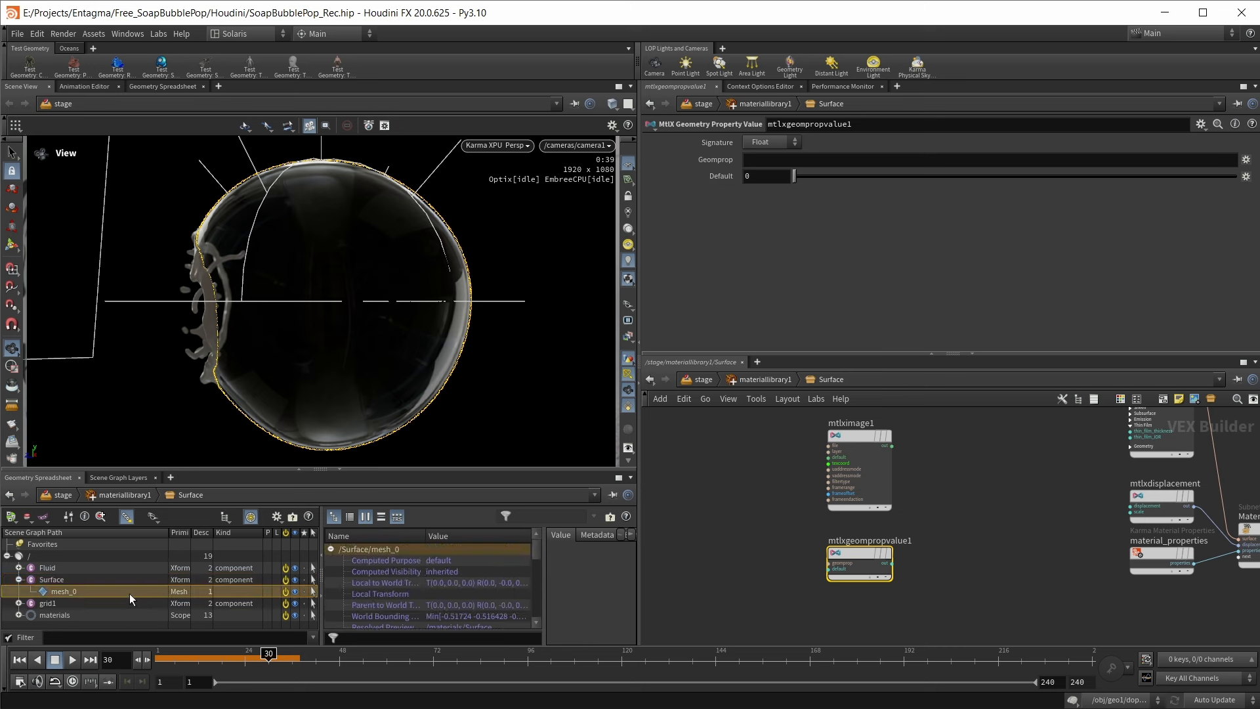
scroll(433, 593, "down", 3)
scroll(423, 588, "down", 8)
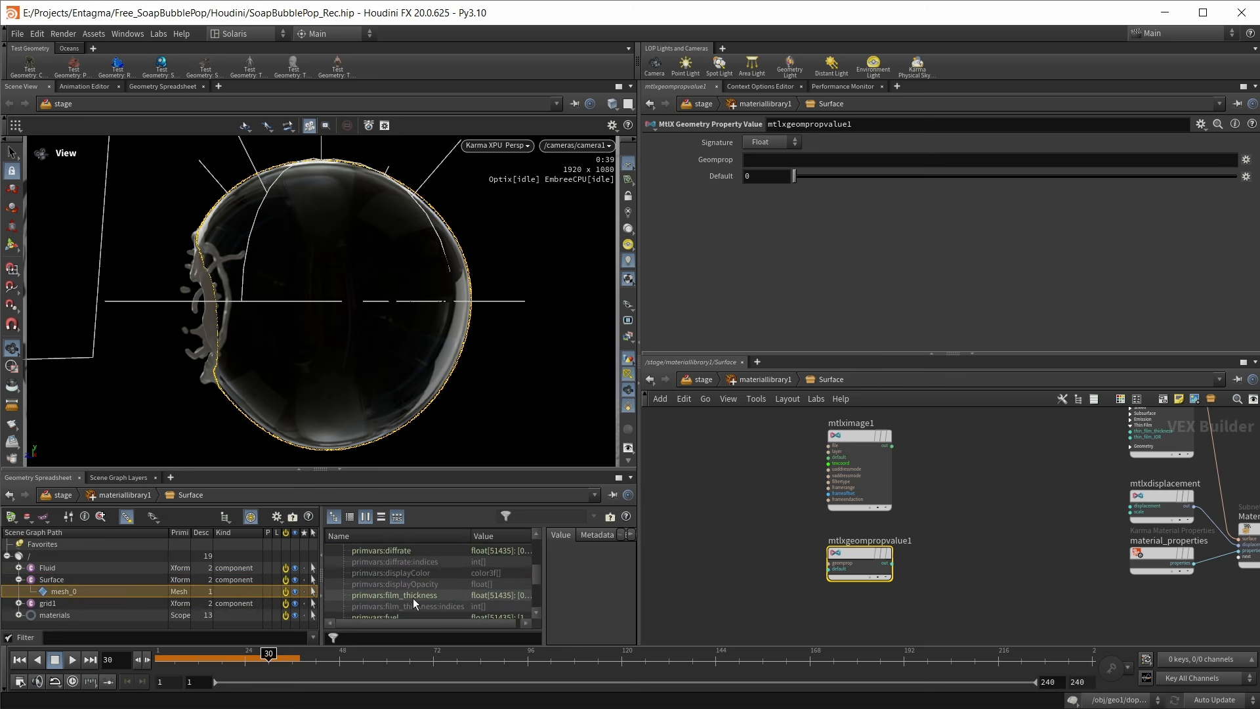
left_click(779, 163)
type("fi")
Add a MtlX Multiply node between the image and geometry property nodes and the standard surface shader
scroll(935, 508, "up", 2)
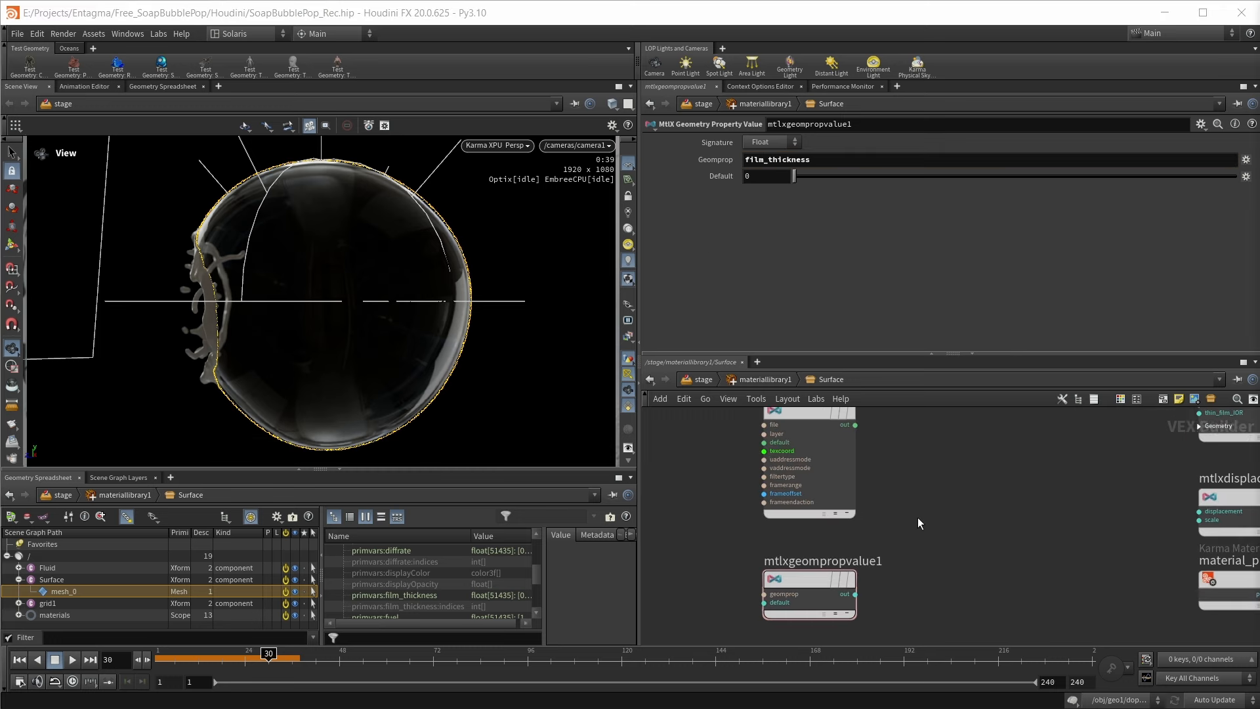
middle_click_drag(917, 517, 906, 520)
scroll(926, 515, "down", 1)
middle_click_drag(966, 484, 941, 501)
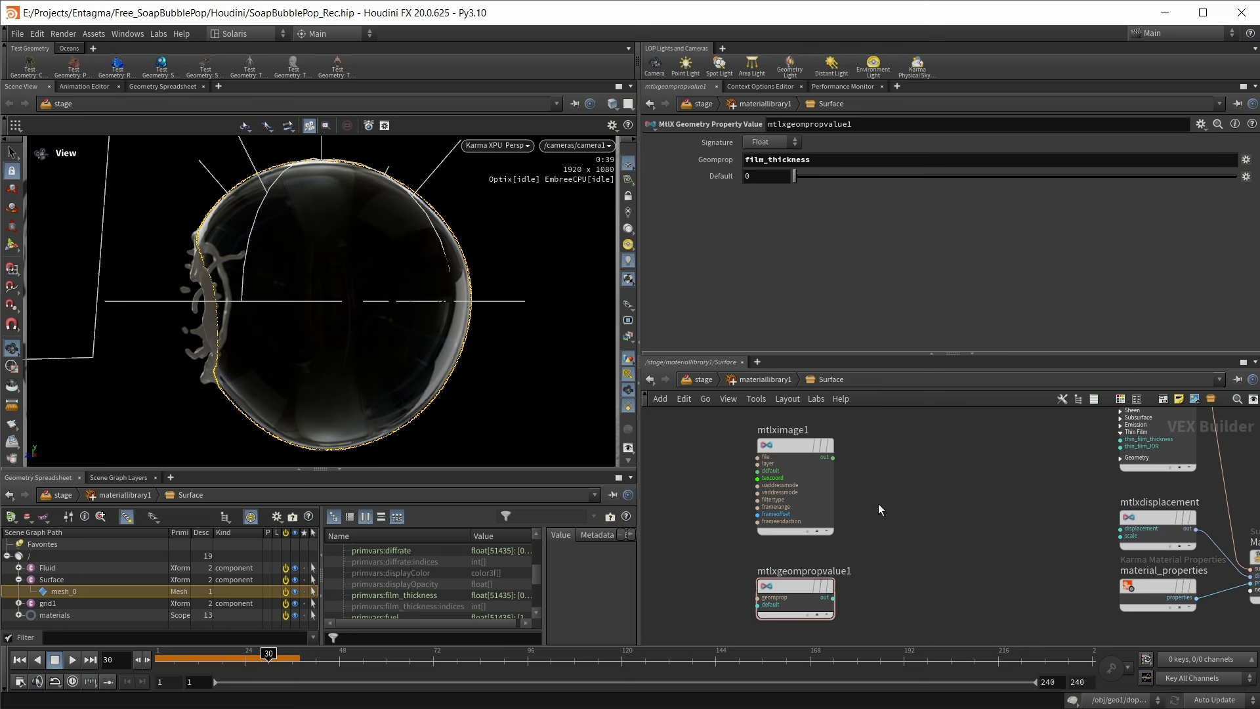
key("Tab")
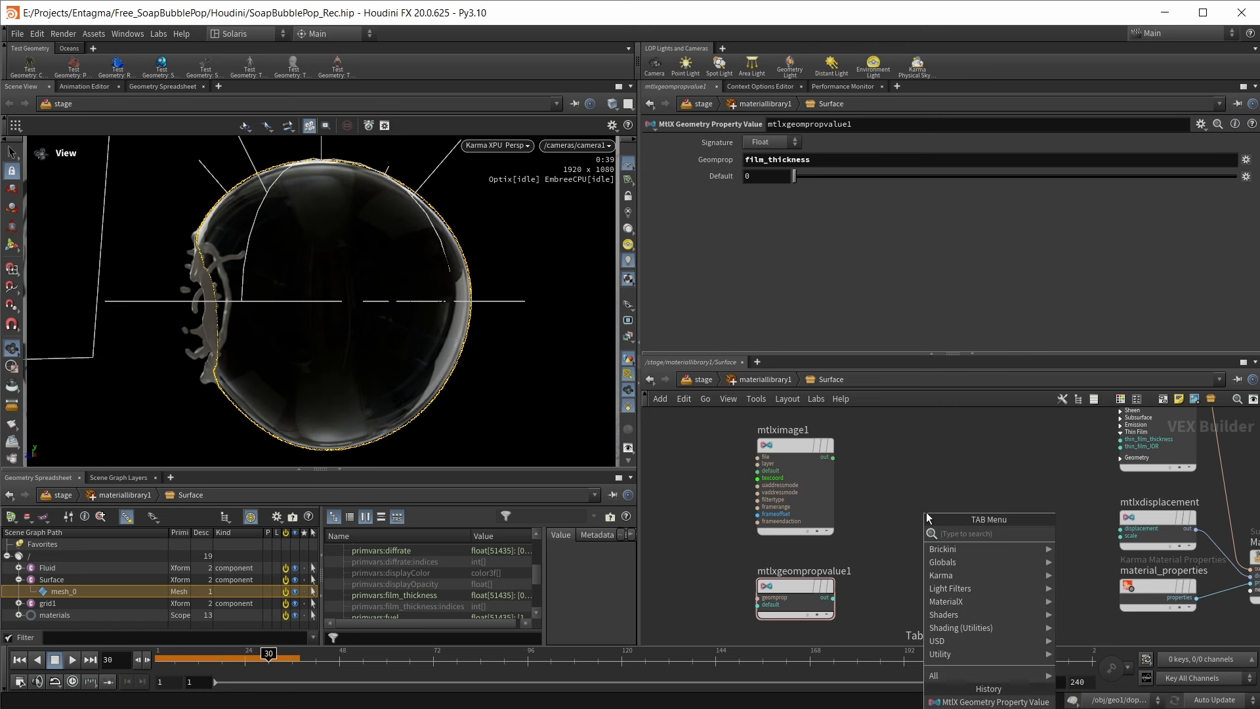
type("mult")
key("Return")
left_click(926, 519)
Load $HIP/tex/rough_plaster_brick_04_diff_8k.jpg into mtlximage1 and set the node's Signature to Float
left_click(798, 448)
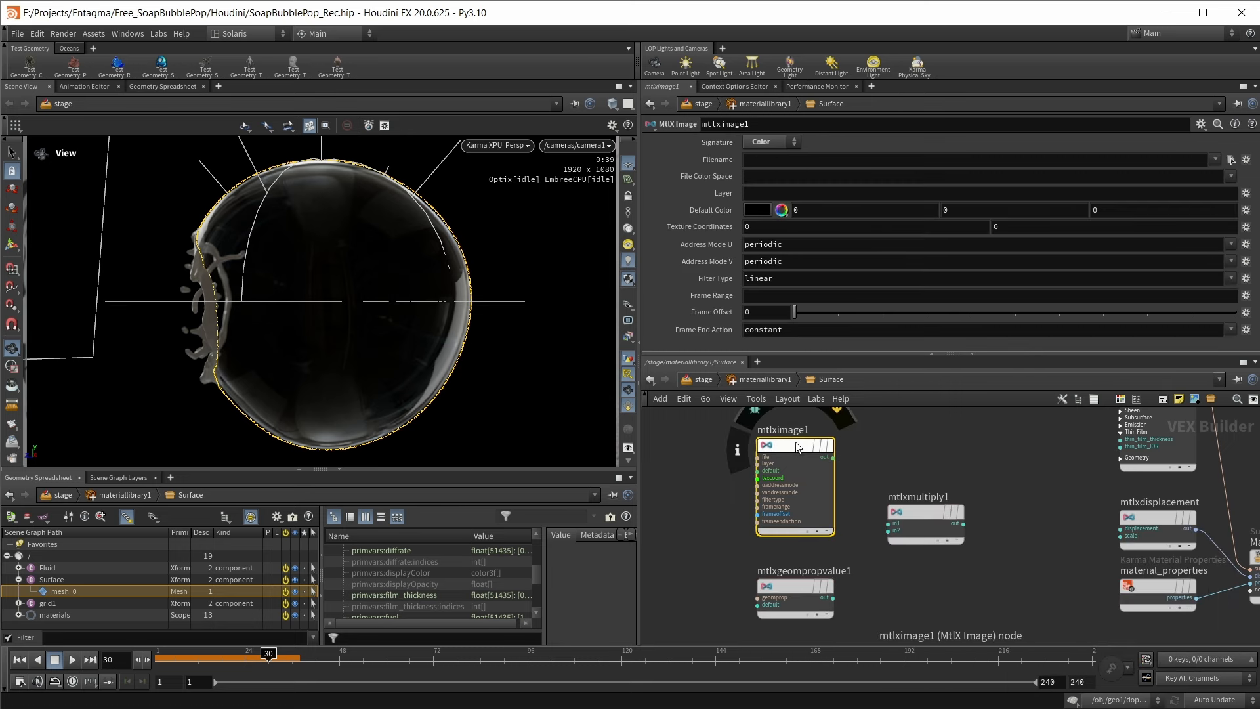
left_click(1230, 159)
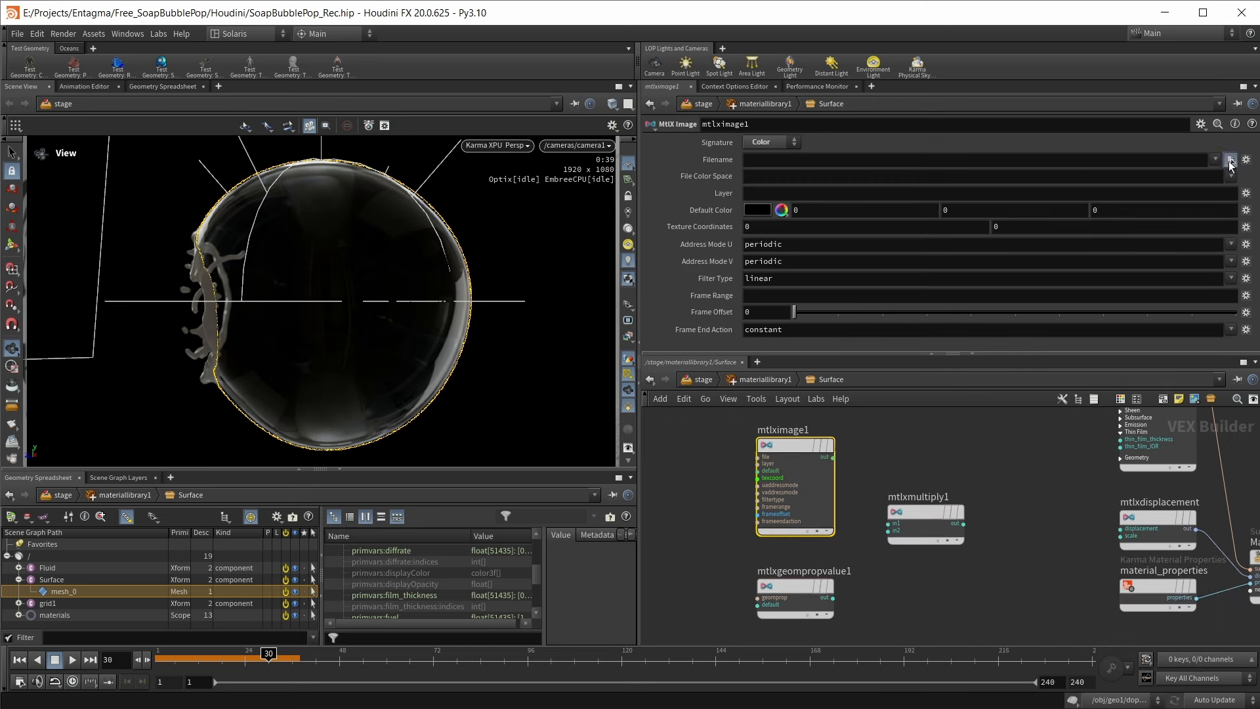
double_click(741, 272)
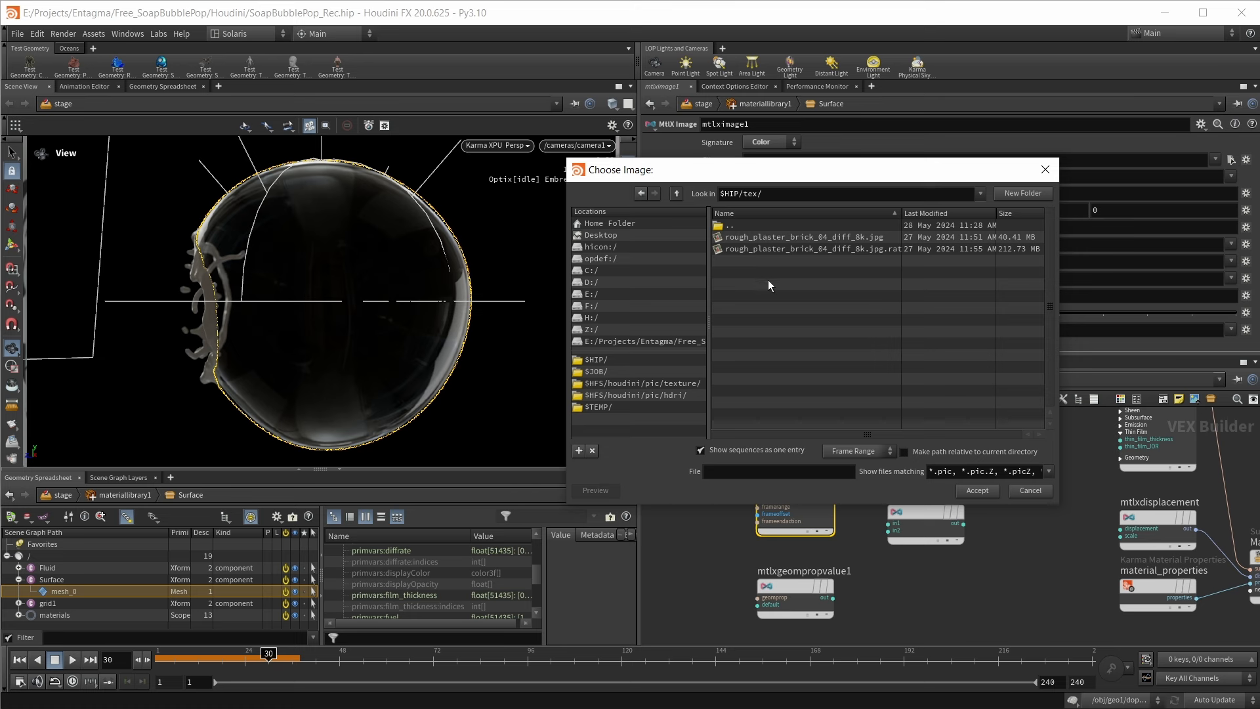
right_click(768, 281)
left_click(801, 312)
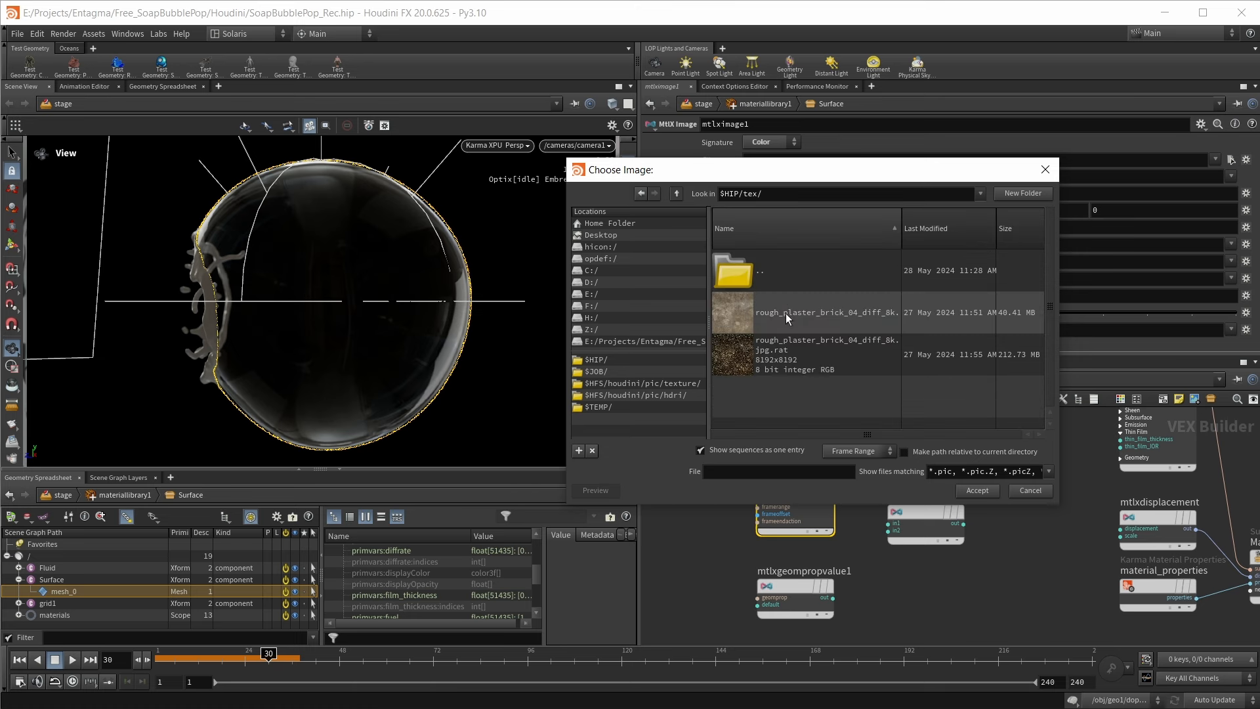
left_click(817, 312)
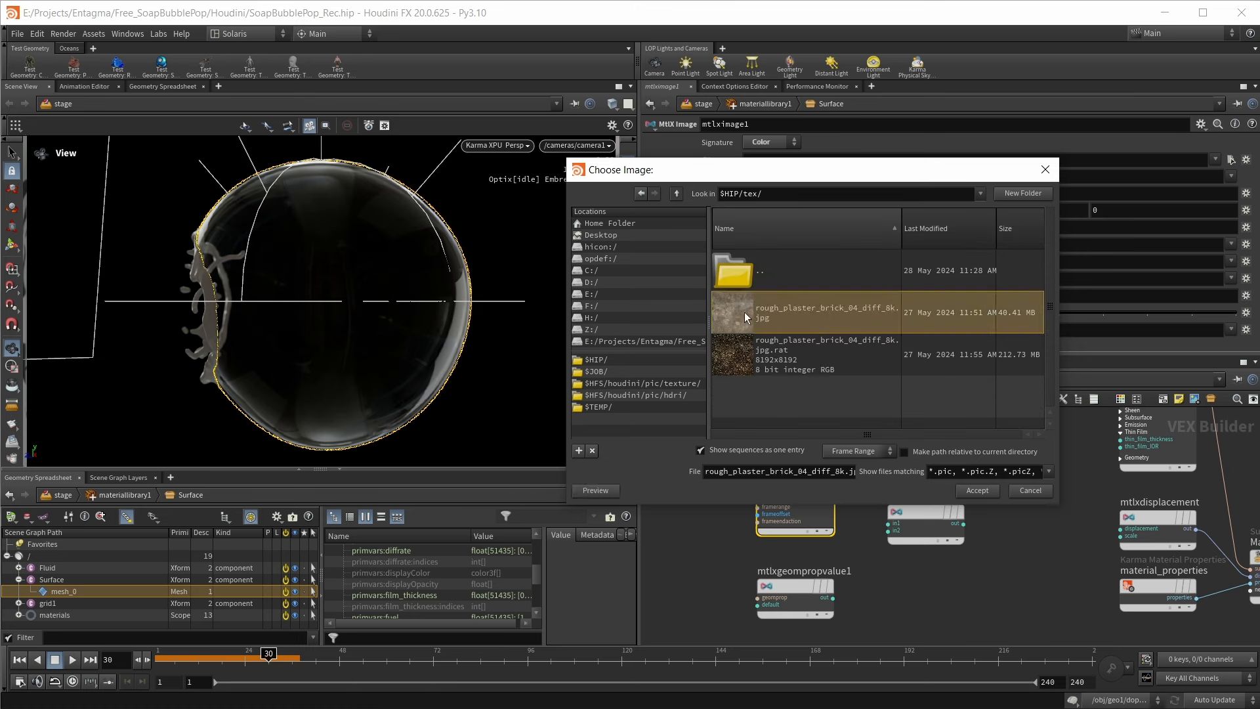
left_click(977, 491)
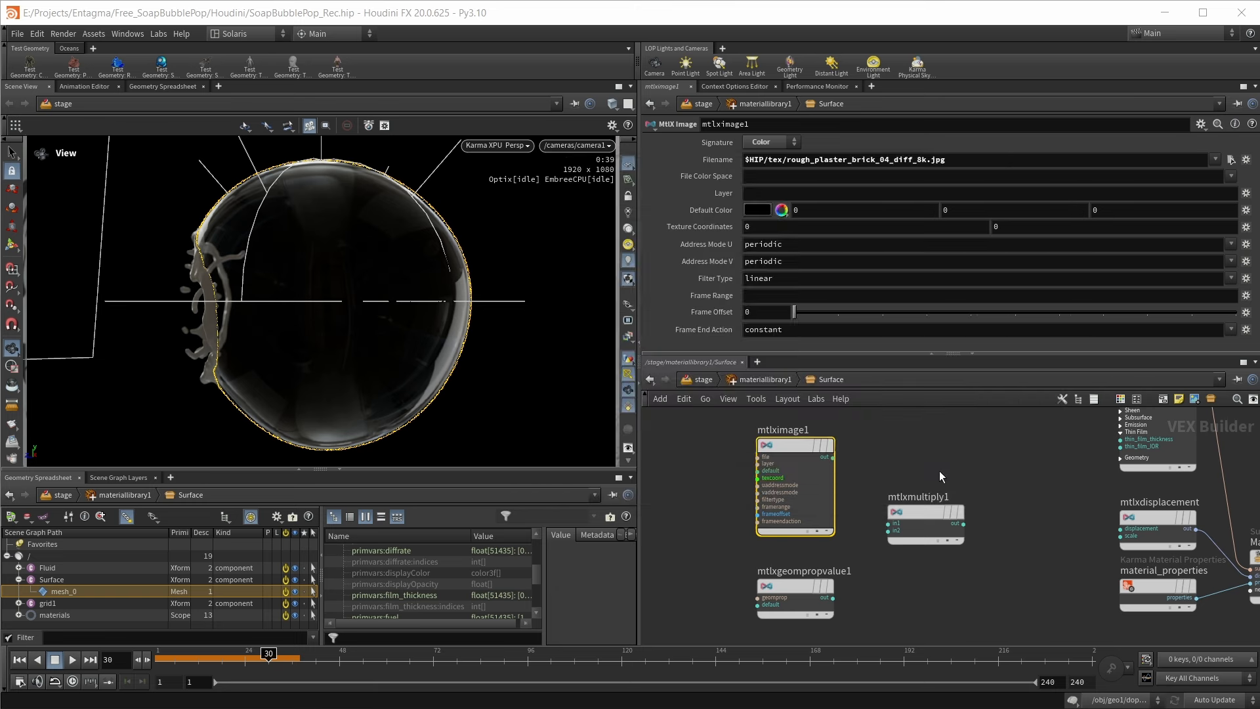
left_click(768, 141)
left_click(768, 155)
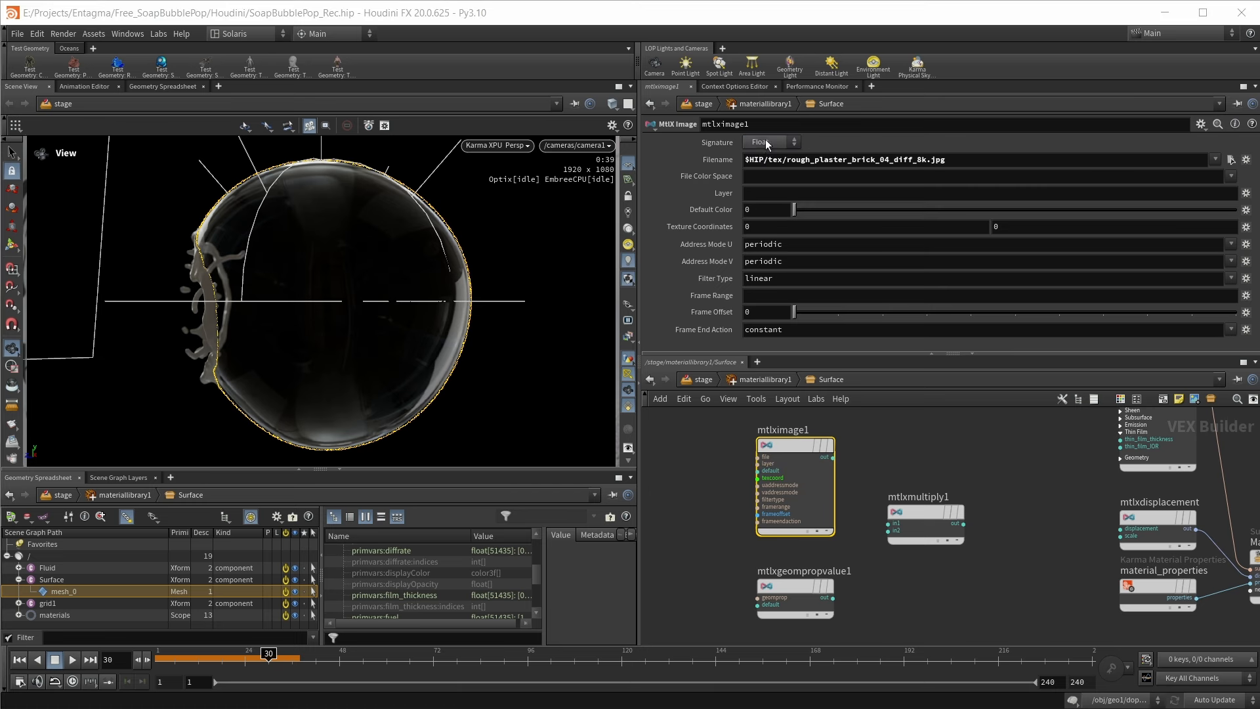
Multiply mtlximage1 by mtlxgeompropvalue1 and feed the product through a MtlX Range node into the shader's thin_film_thickness
mouse_move(984, 522)
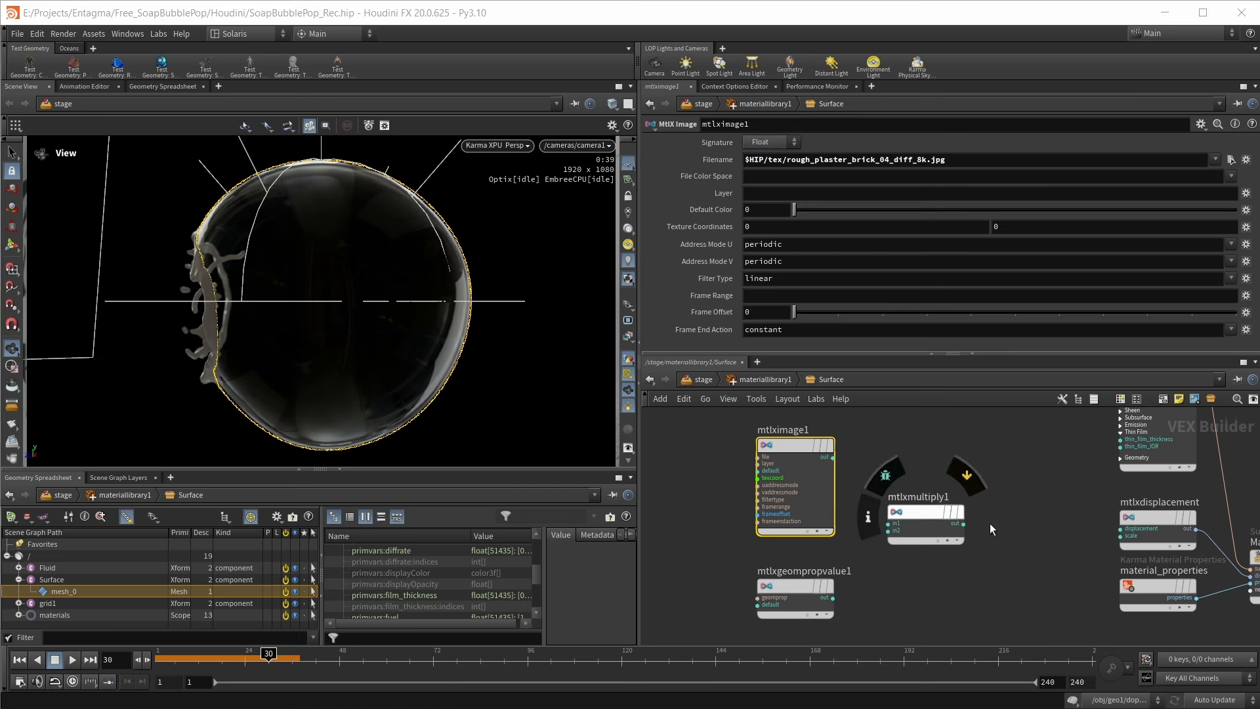
left_click_drag(889, 523, 832, 457)
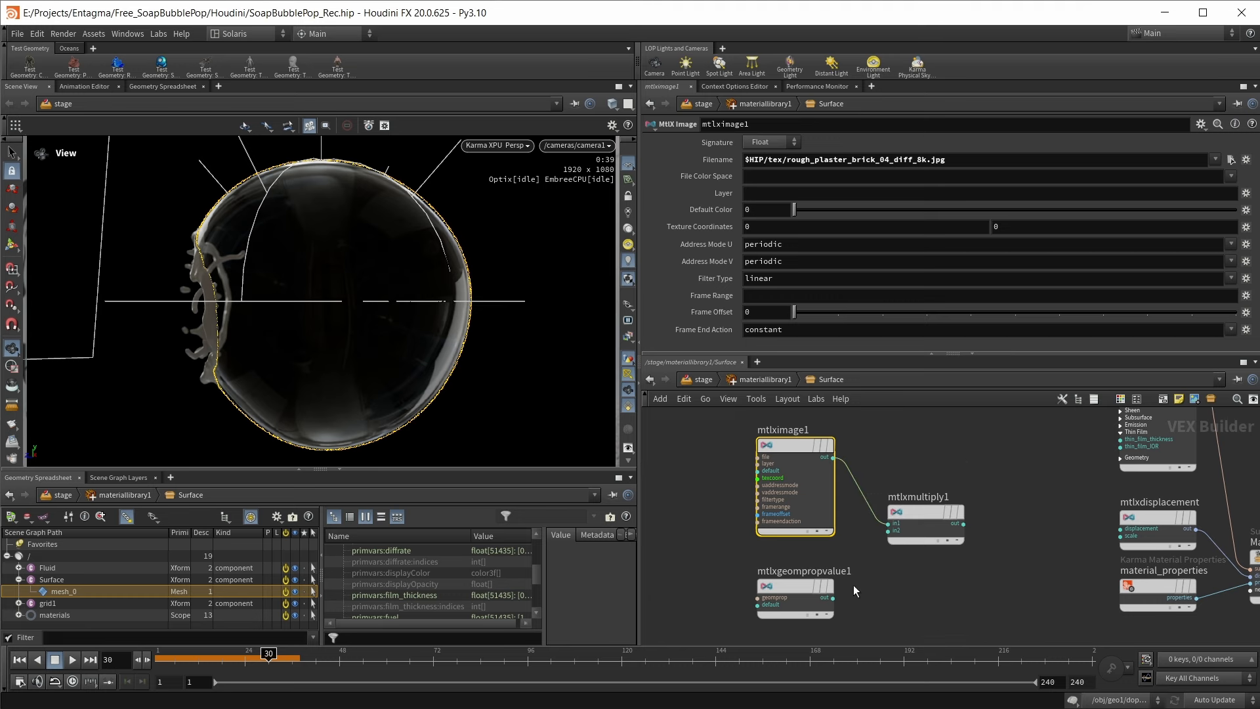
left_click_drag(833, 598, 905, 471)
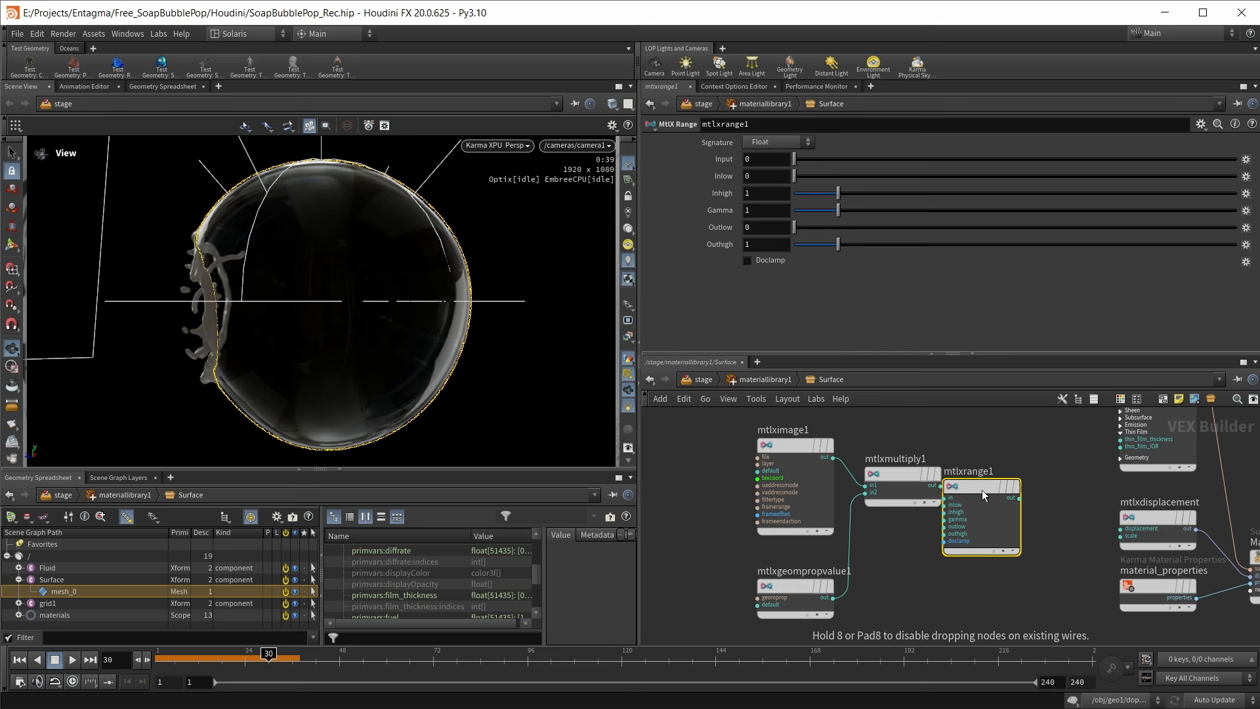
left_click_drag(982, 490, 1120, 439)
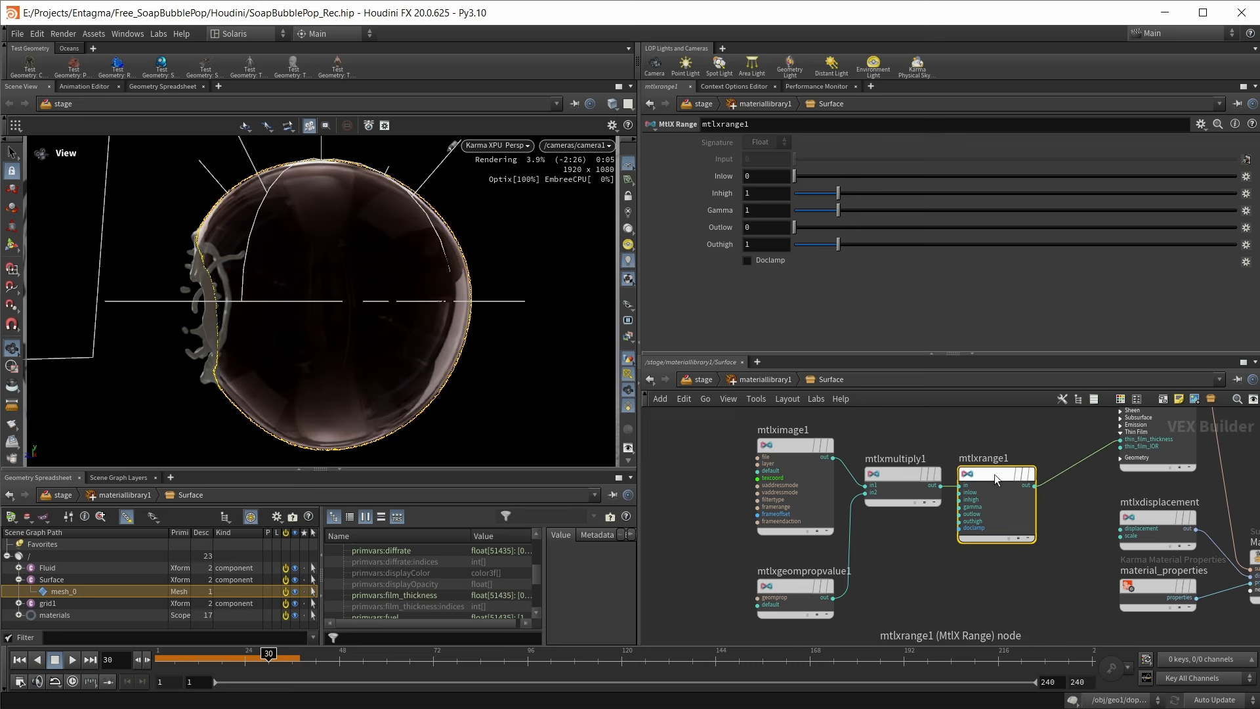
Set mtlxrange1's Outlow to 200 and Outhigh to 800
mouse_move(994, 476)
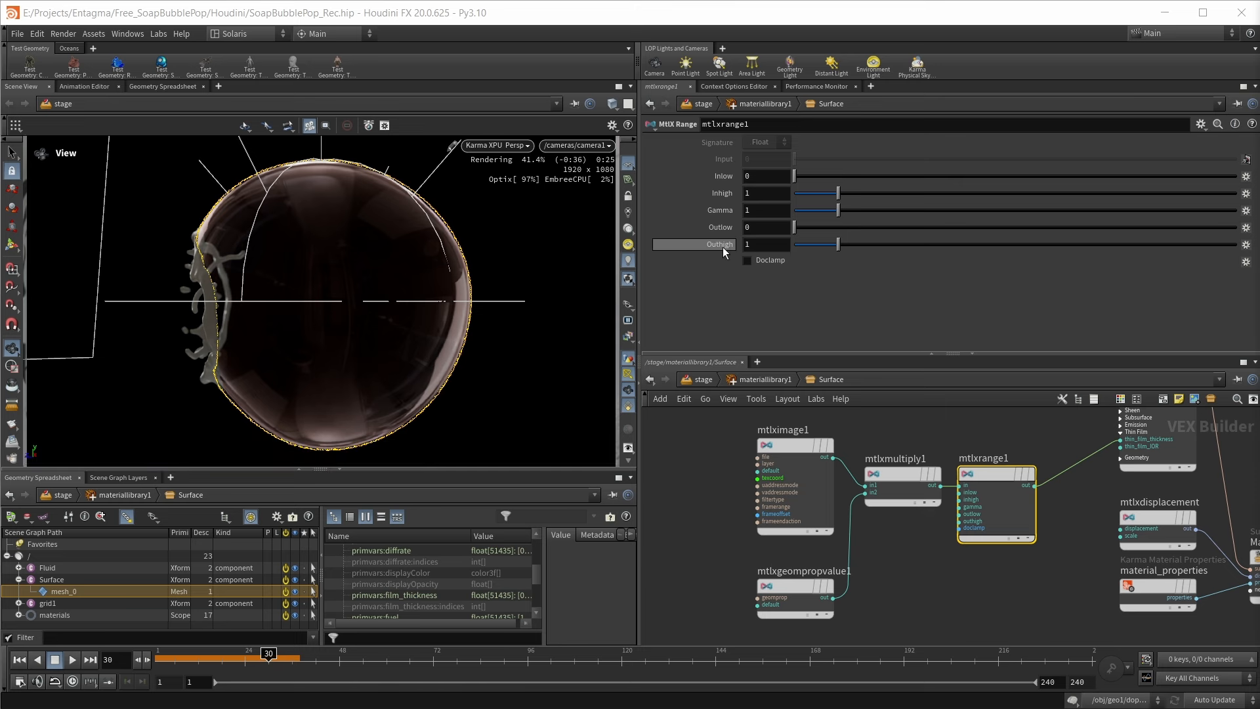
left_click_drag(766, 228, 708, 228)
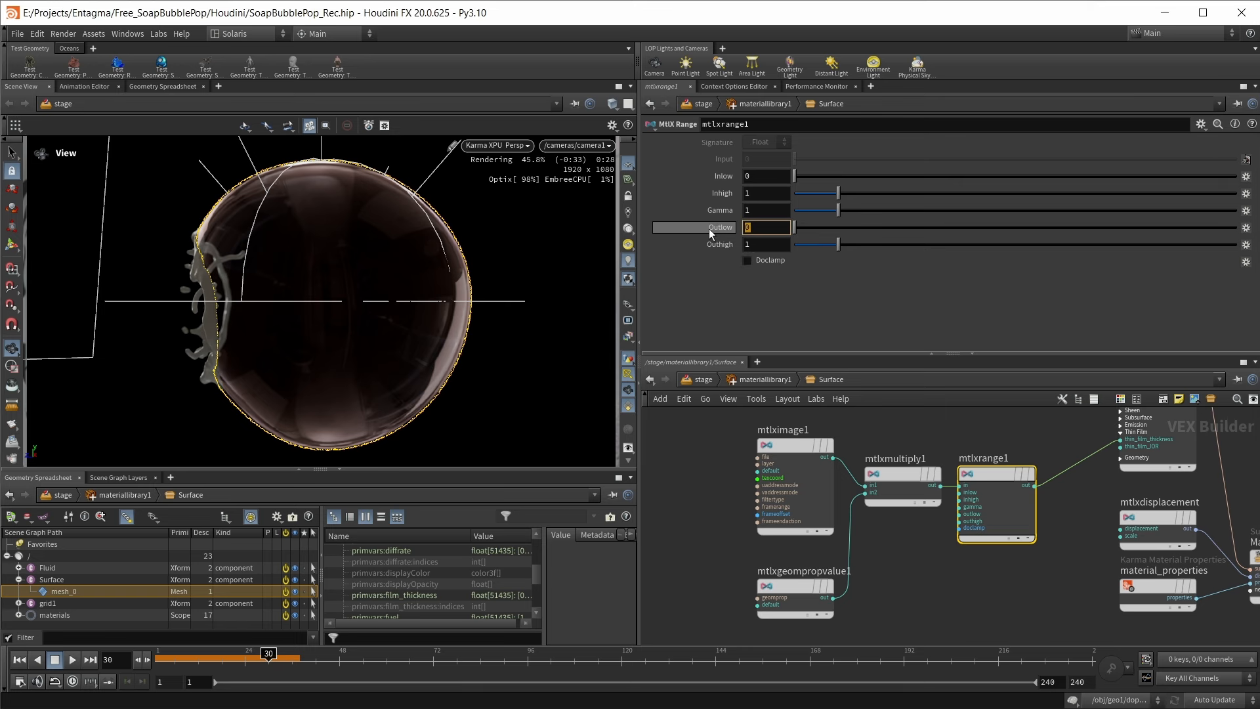
type("20")
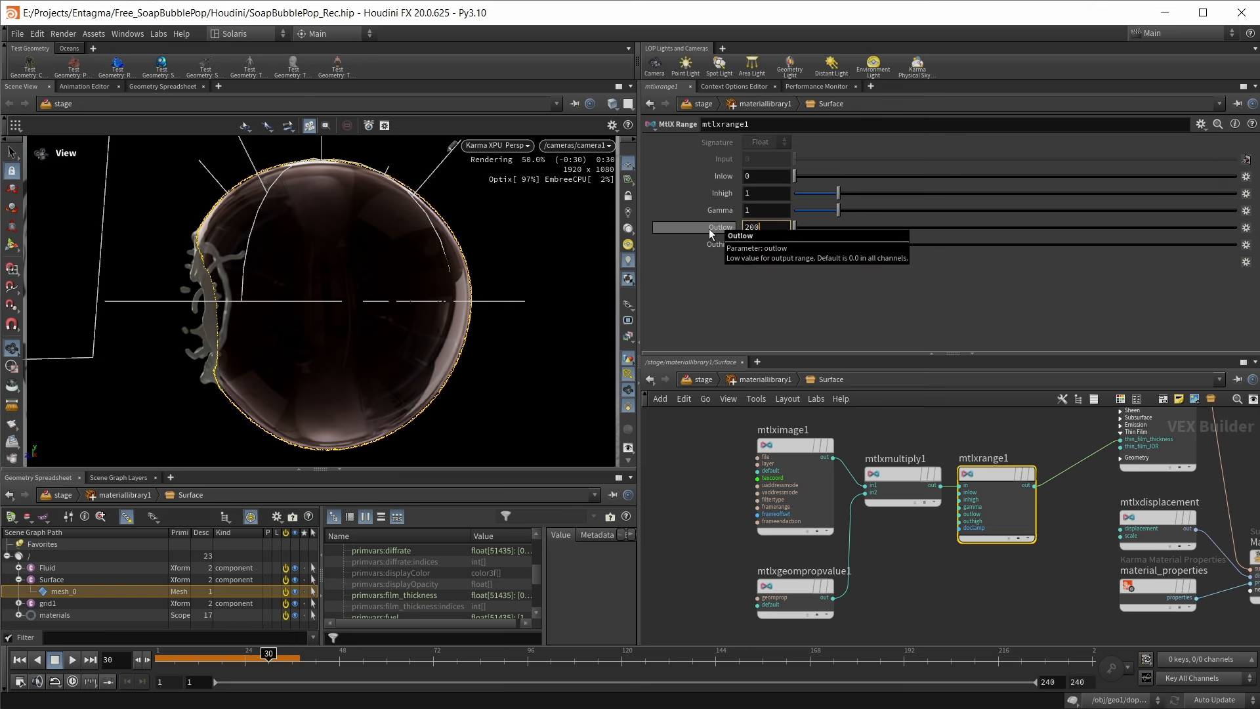
type("0")
key("Tab")
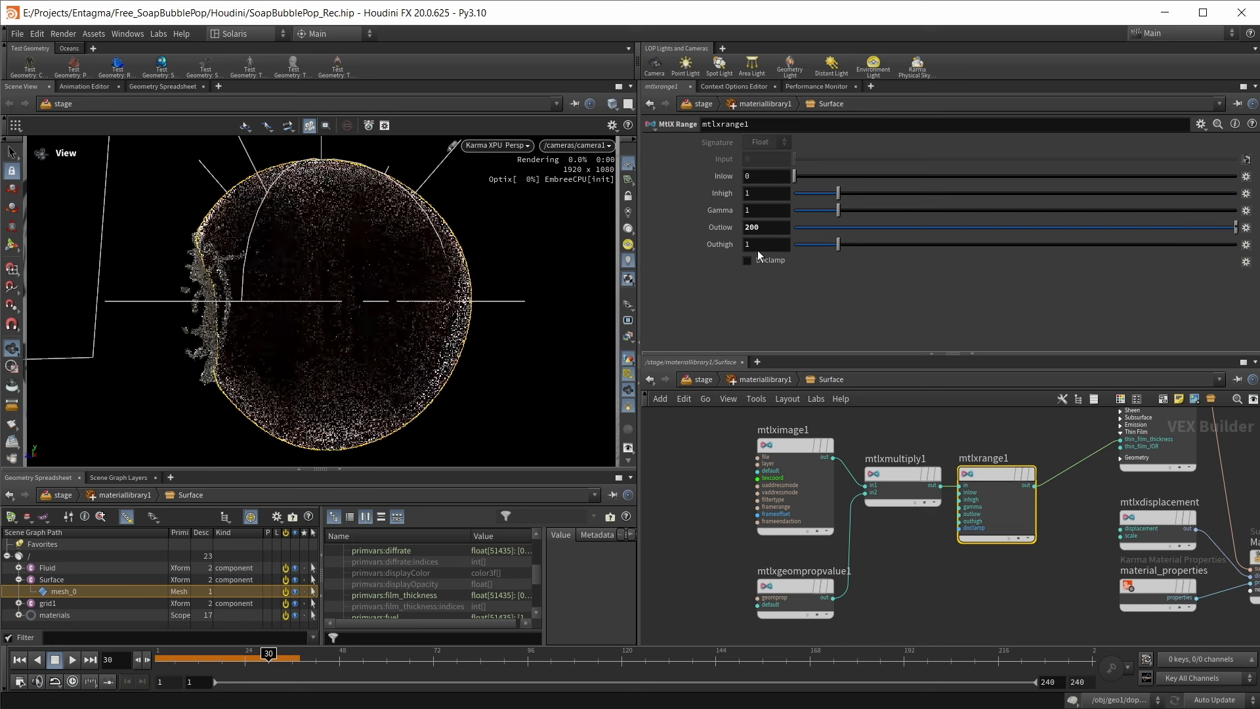
type("800")
key("Return")
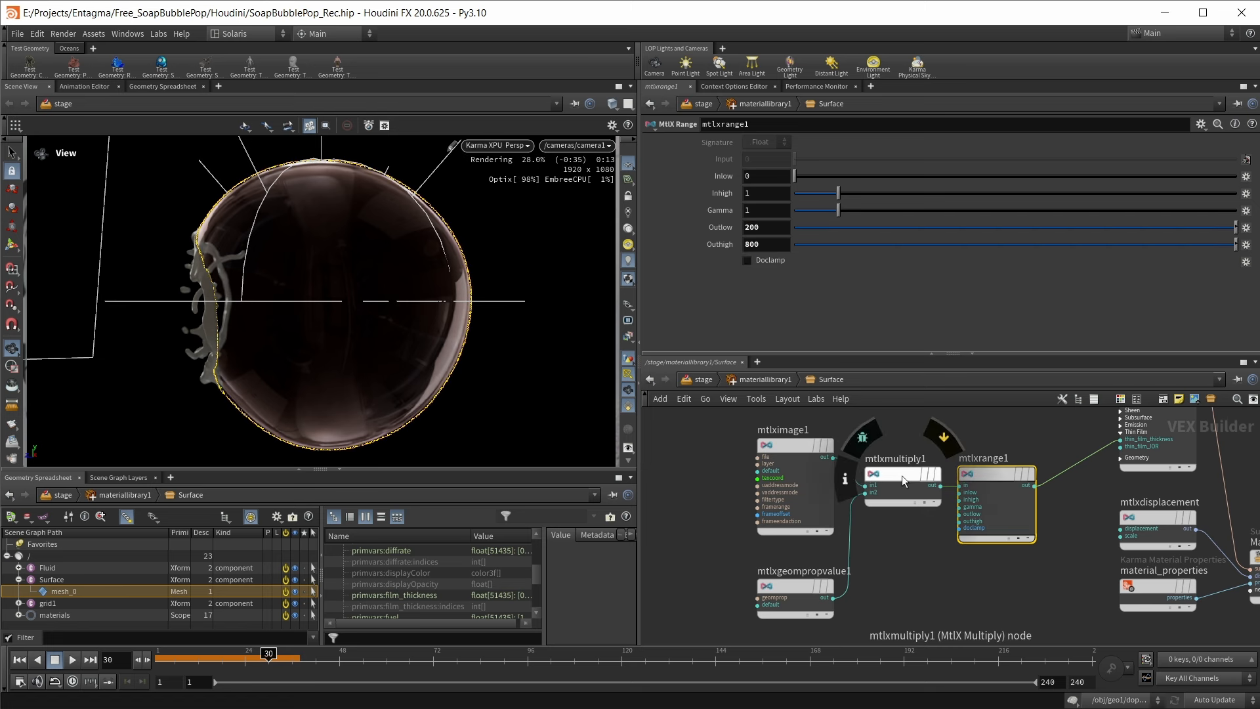
Set the thin film Index of Refraction of the Surface material's standard surface shader to 1.28
middle_click_drag(908, 577, 900, 578)
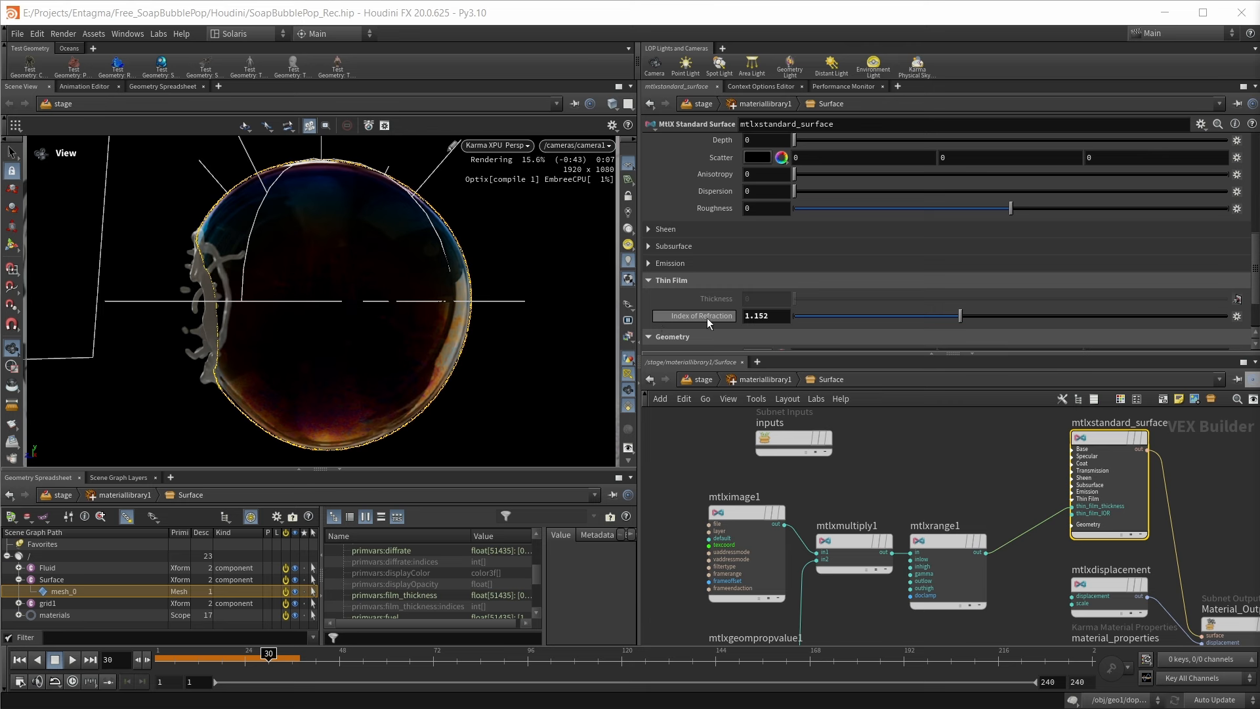
left_click_drag(785, 320, 755, 330)
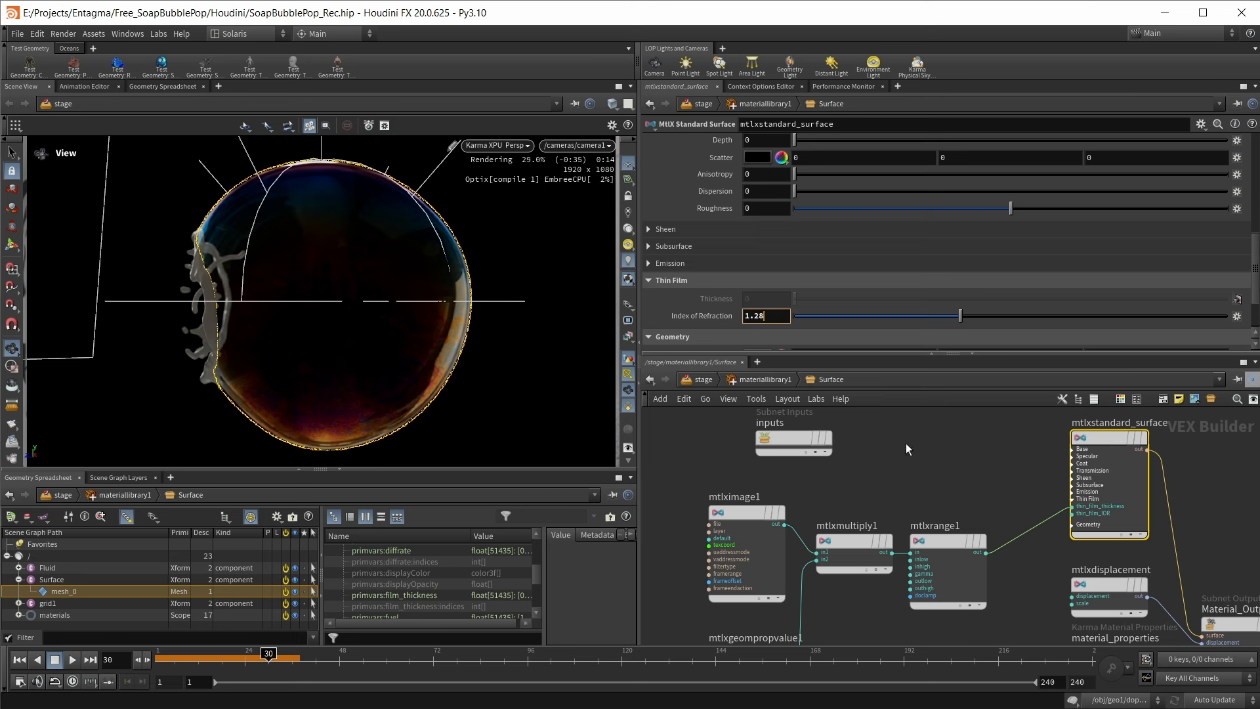
key("Return")
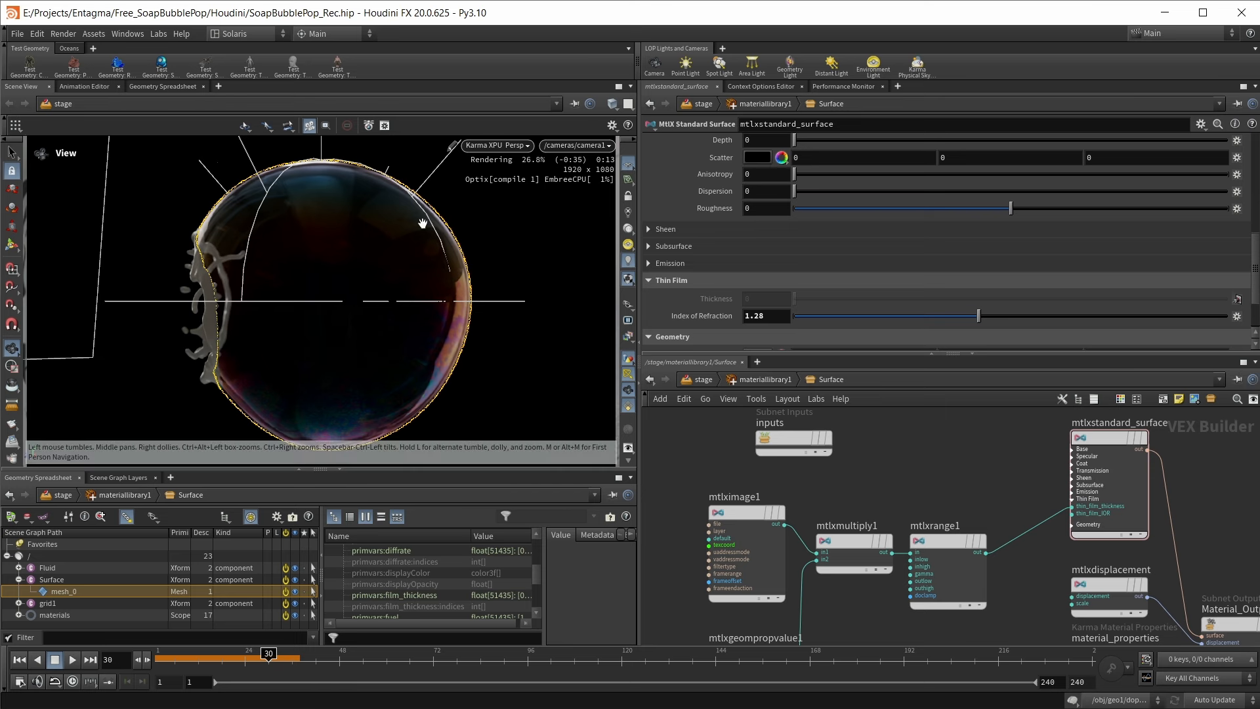
Give the Fluid material's standard surface shader a specular Roughness of 0 and a Transmission of 1
left_click(774, 377)
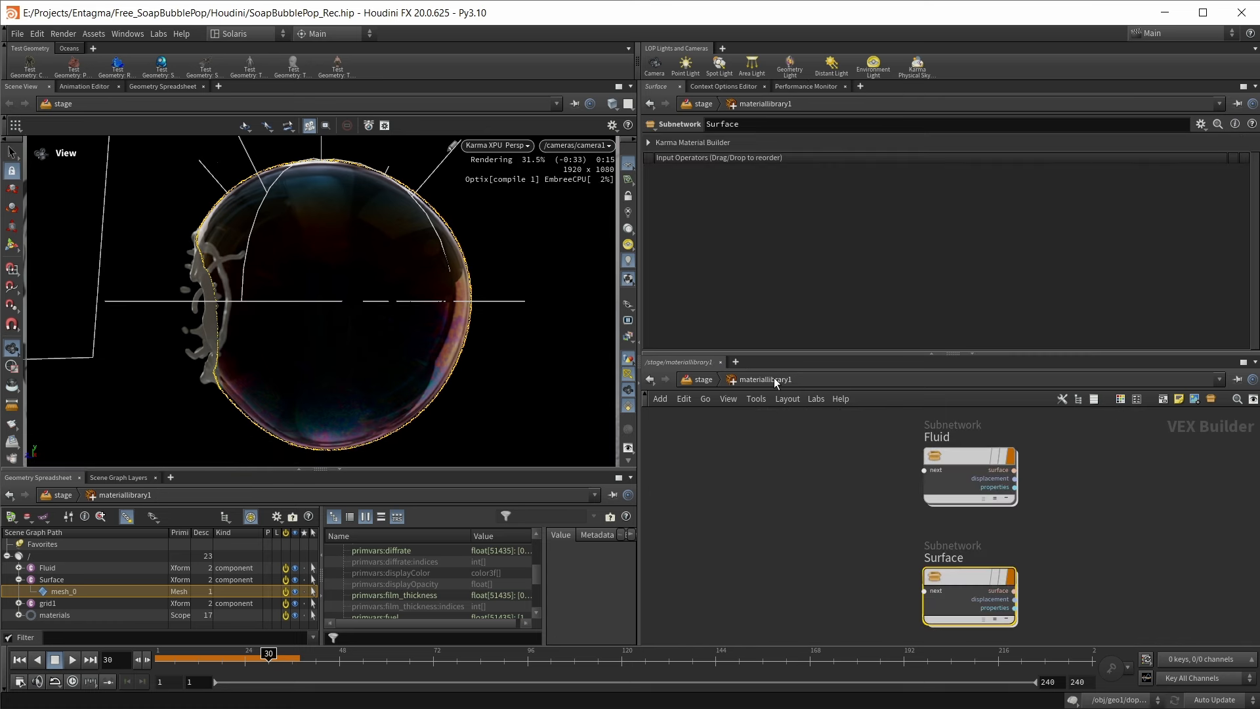
double_click(941, 474)
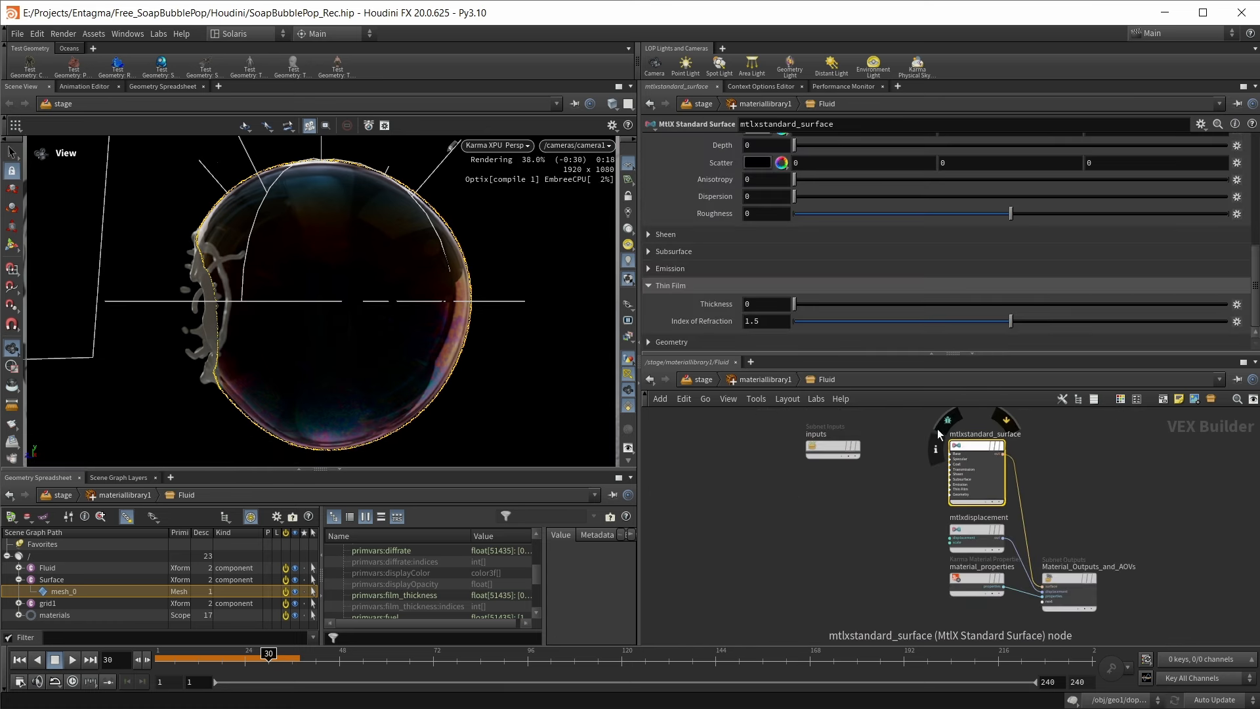
scroll(1007, 236, "up", 10)
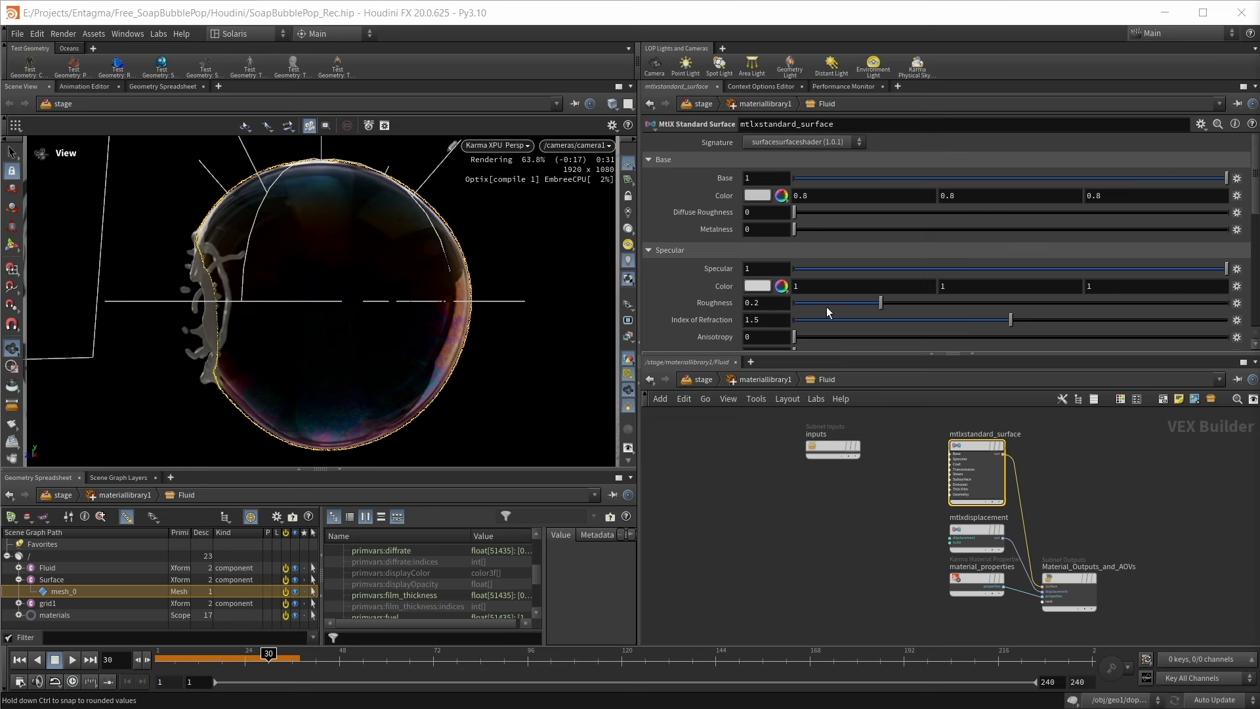
left_click_drag(834, 304, 595, 303)
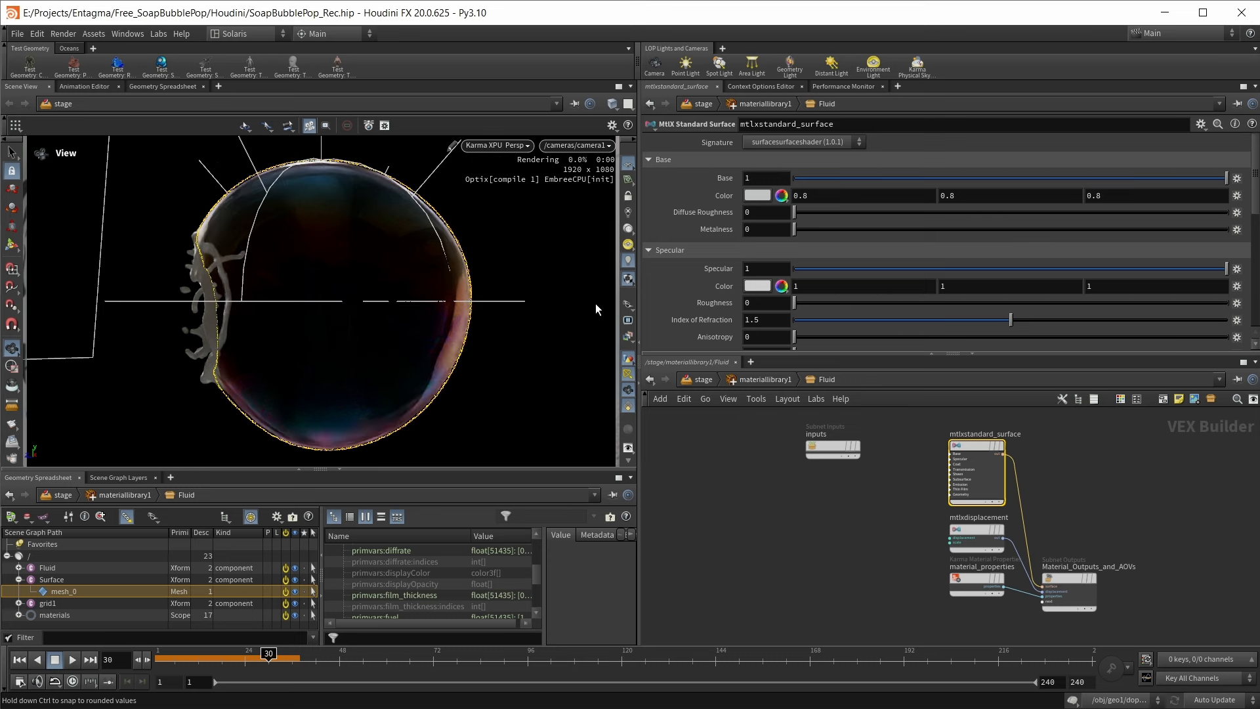
scroll(858, 285, "down", 4)
left_click_drag(869, 242, 1075, 265)
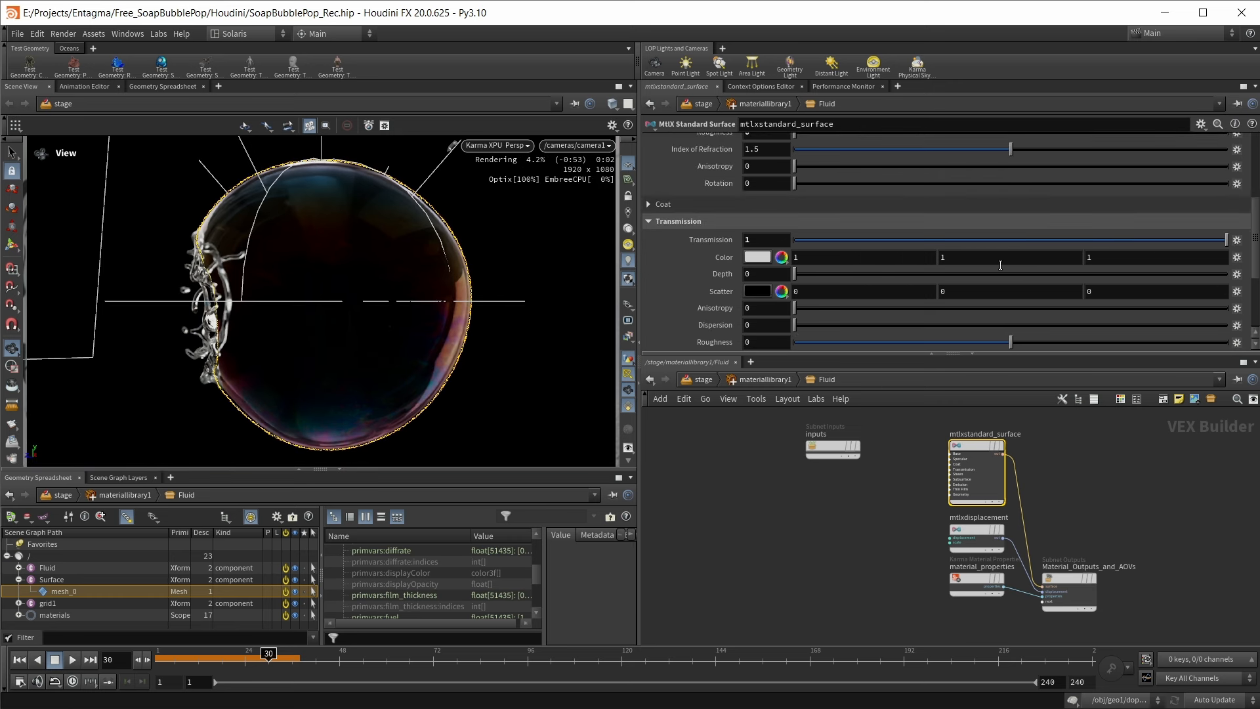
Set the Fluid shader's transmission Dispersion to 0.1
scroll(837, 282, "down", 2)
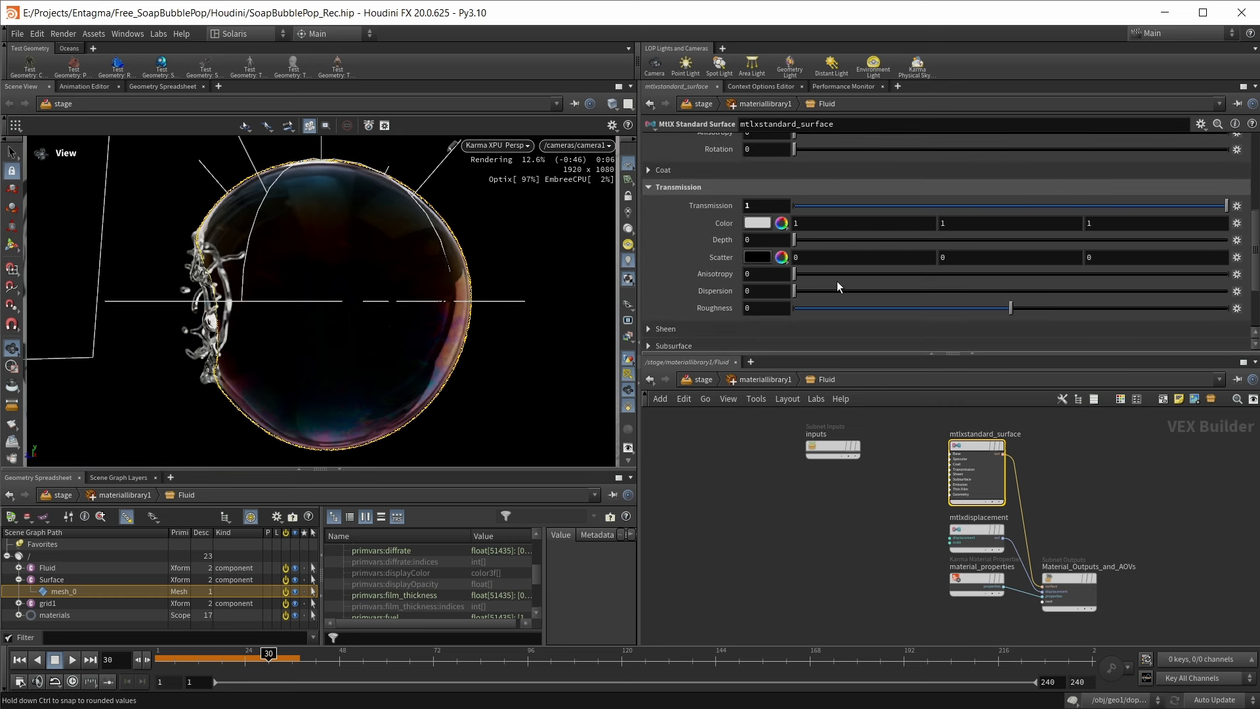
left_click(772, 293)
type(".1")
key("Return")
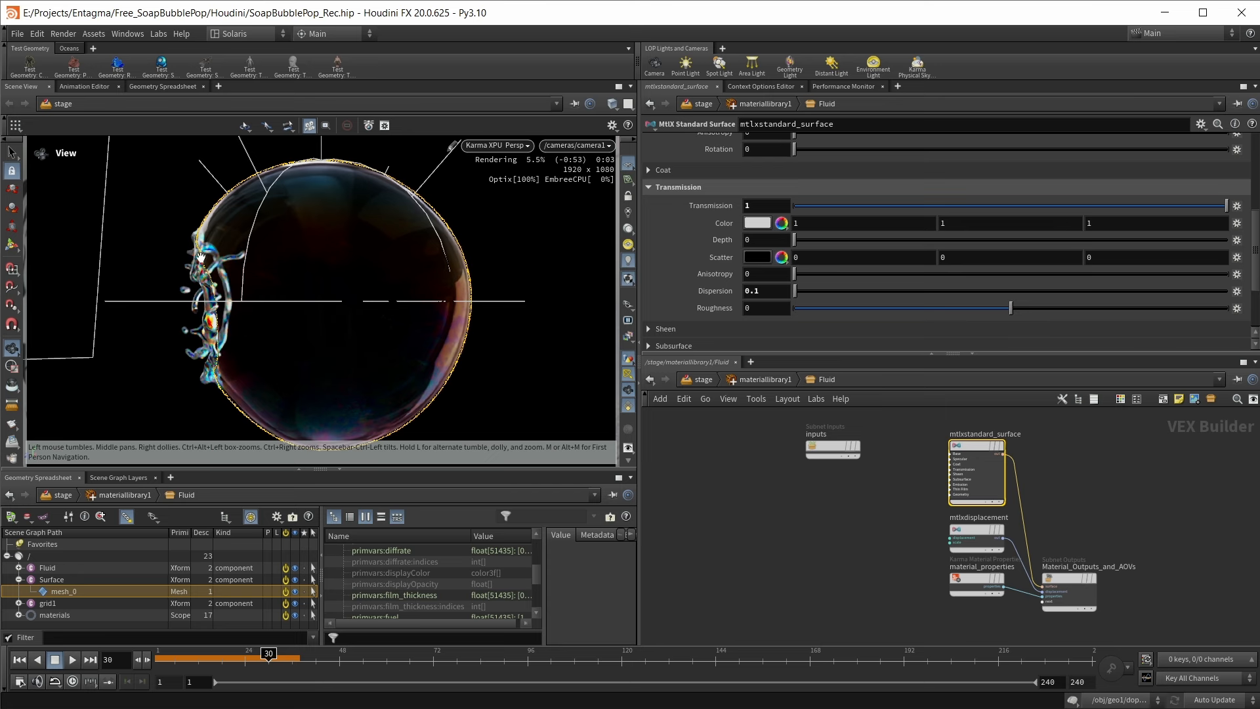
Set the Fluid shader's thin film Thickness to 1500 and its Index of Refraction to 2
scroll(1021, 264, "down", 3)
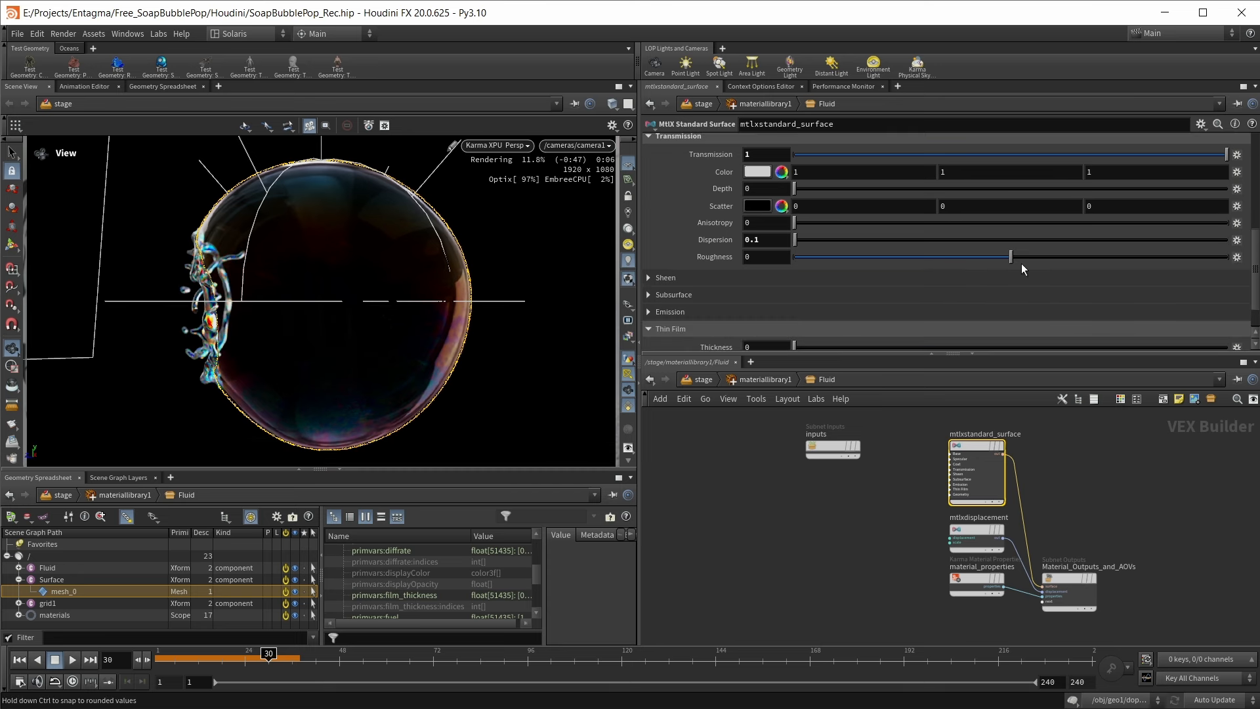
scroll(1018, 260, "down", 2)
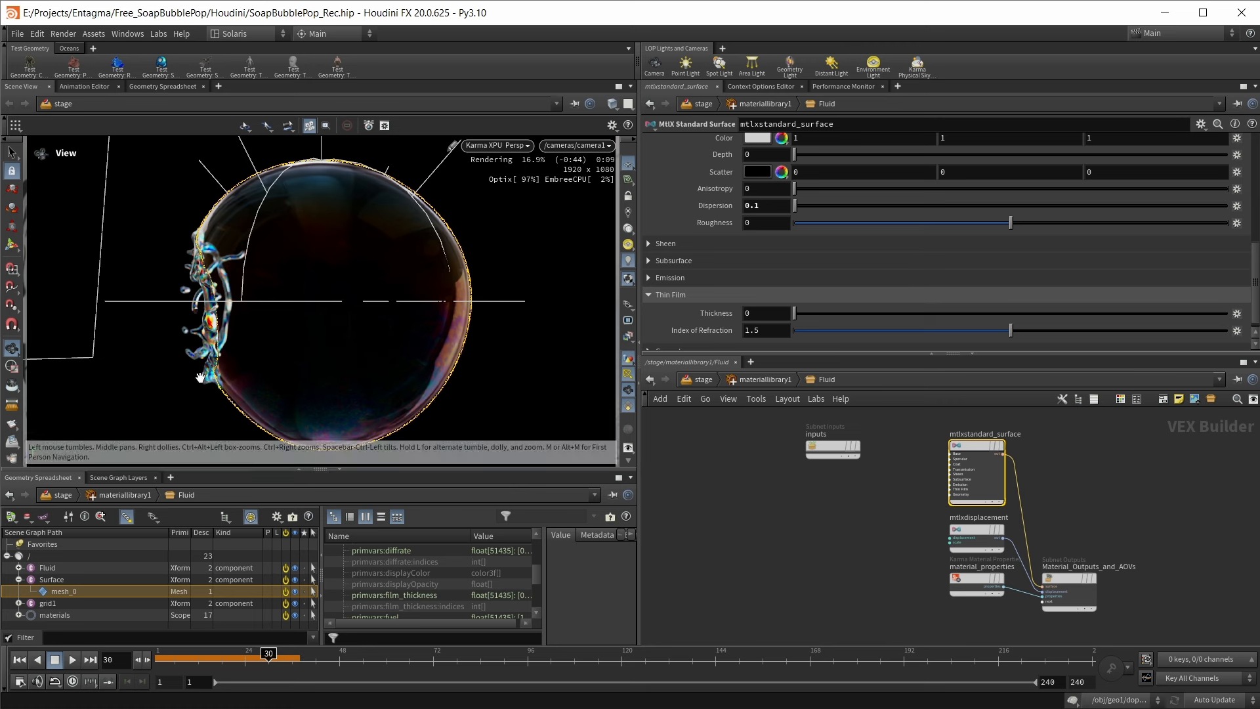
scroll(899, 282, "down", 1)
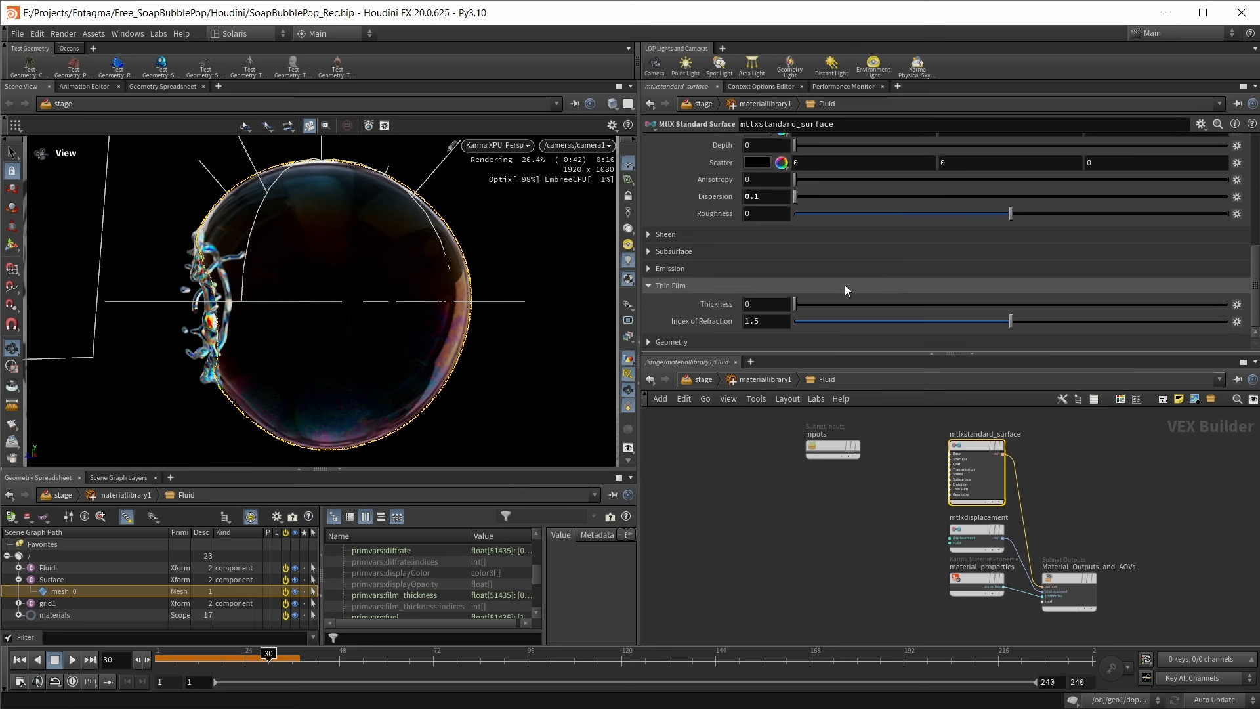
left_click_drag(754, 305, 712, 309)
type("1500")
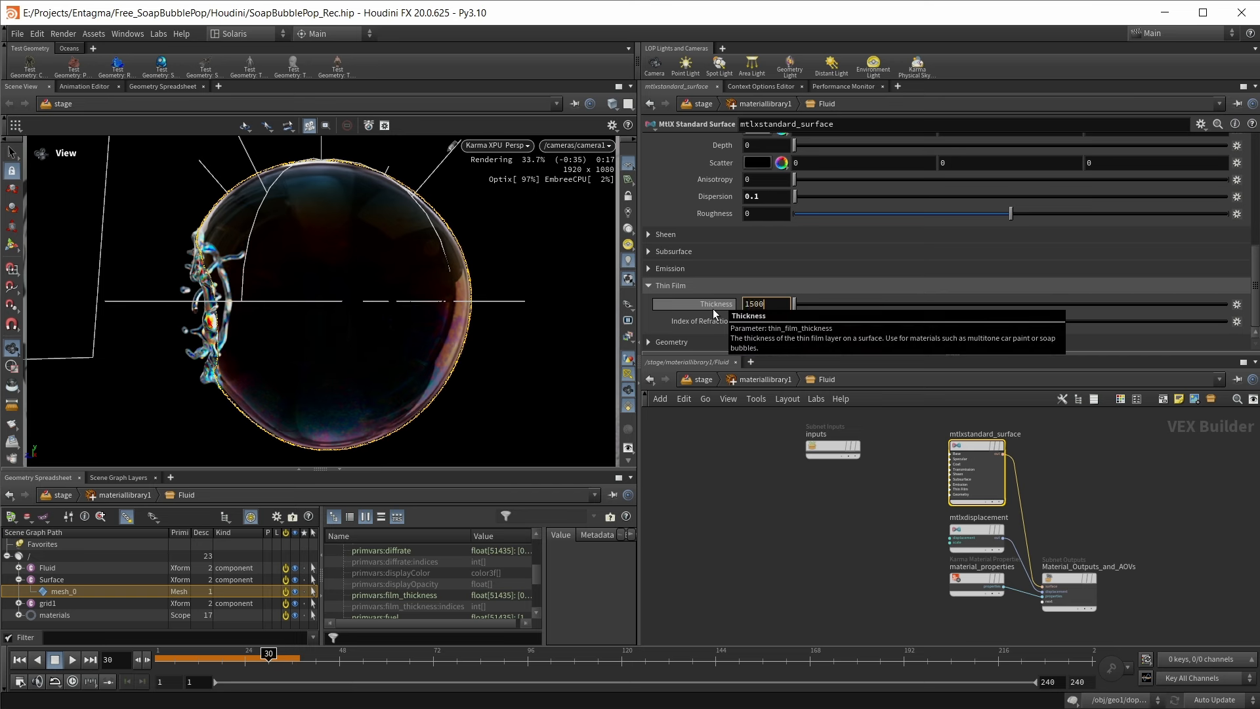
key("Return")
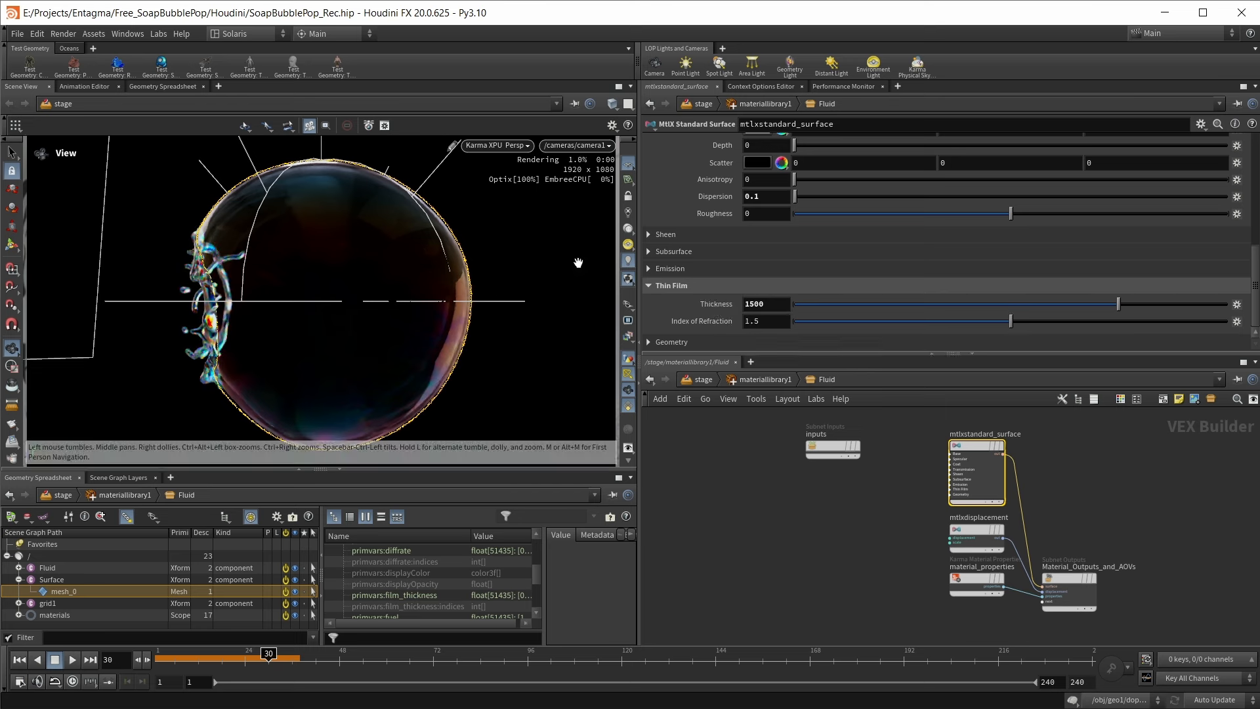
double_click(769, 319)
type("2")
left_click(668, 323)
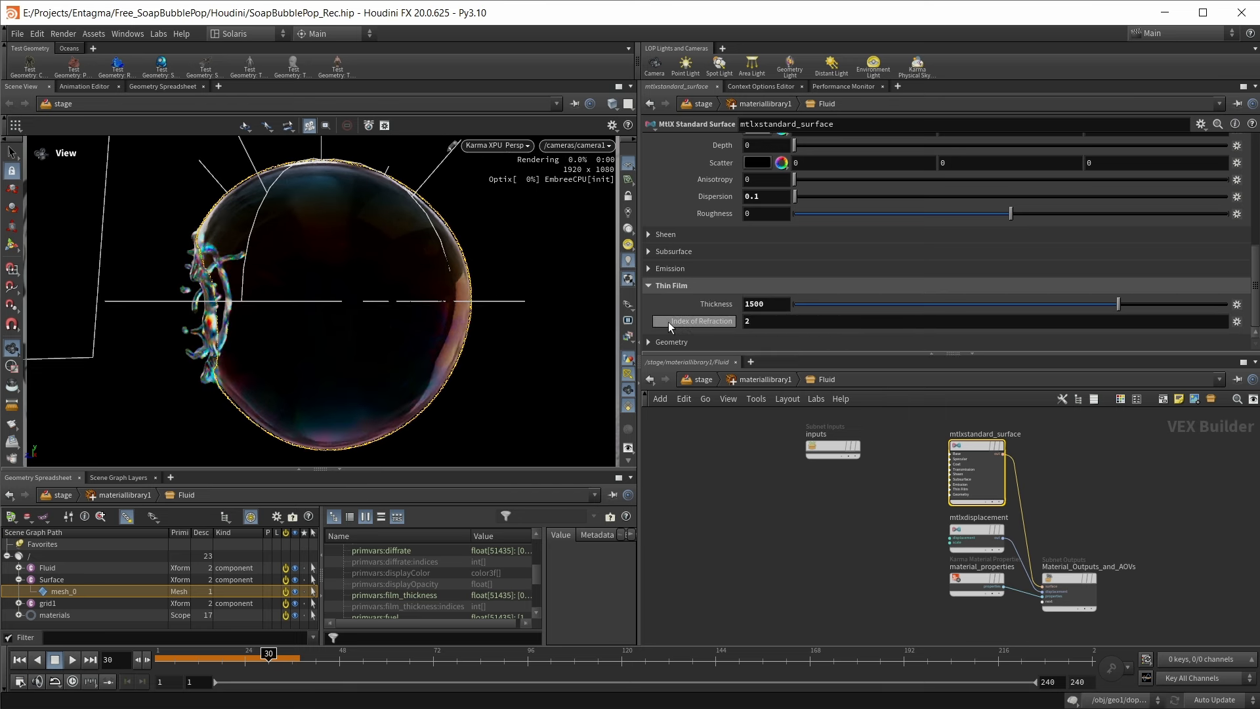